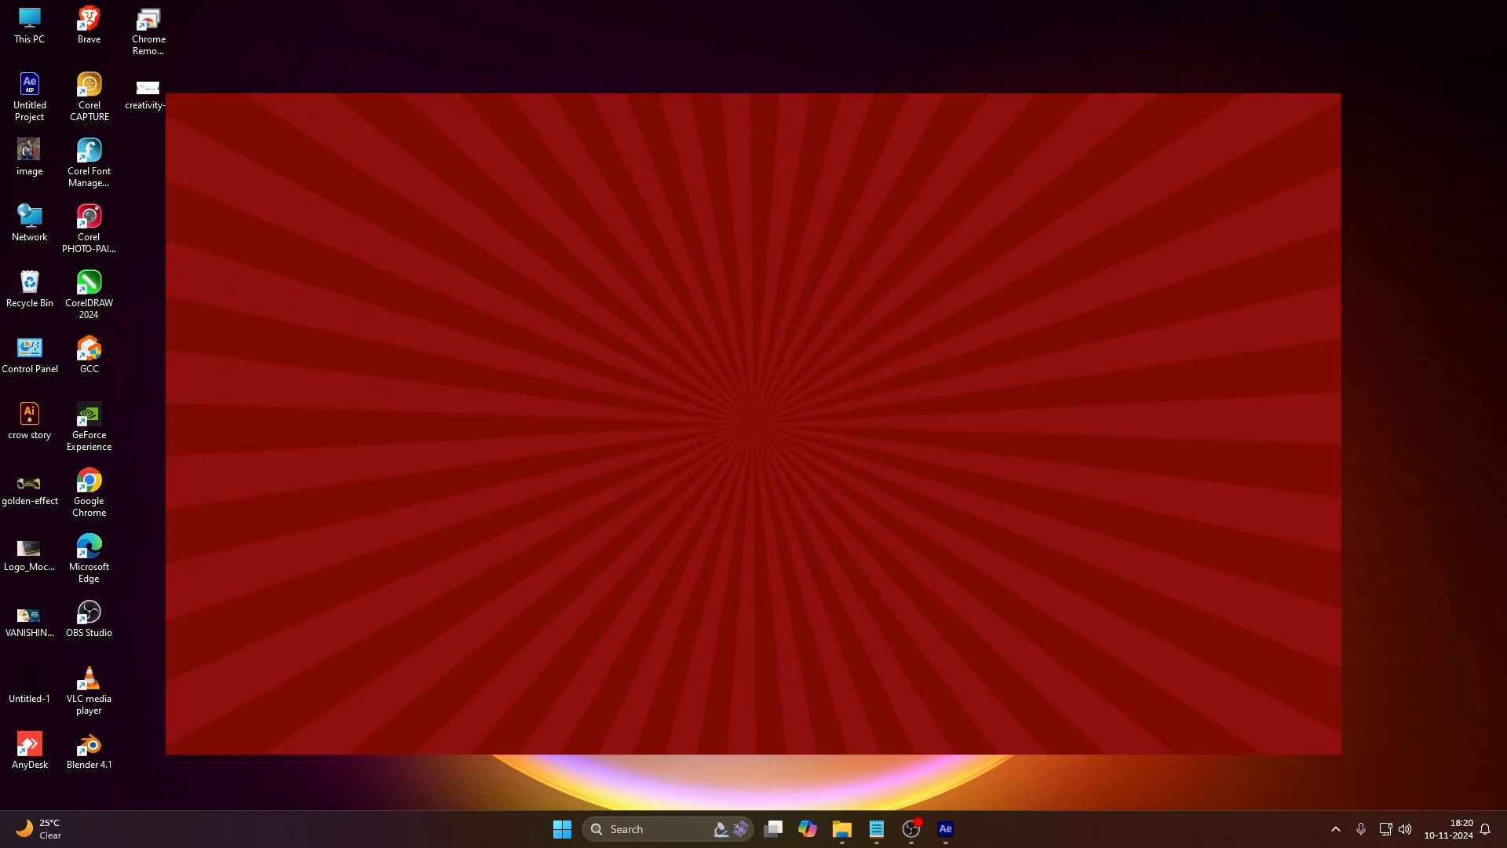
# Switch to After Effects and create a 1920x1080, 30 fps composition with a duration of 0:01:00:00.
pyautogui.moveTo(946, 829)
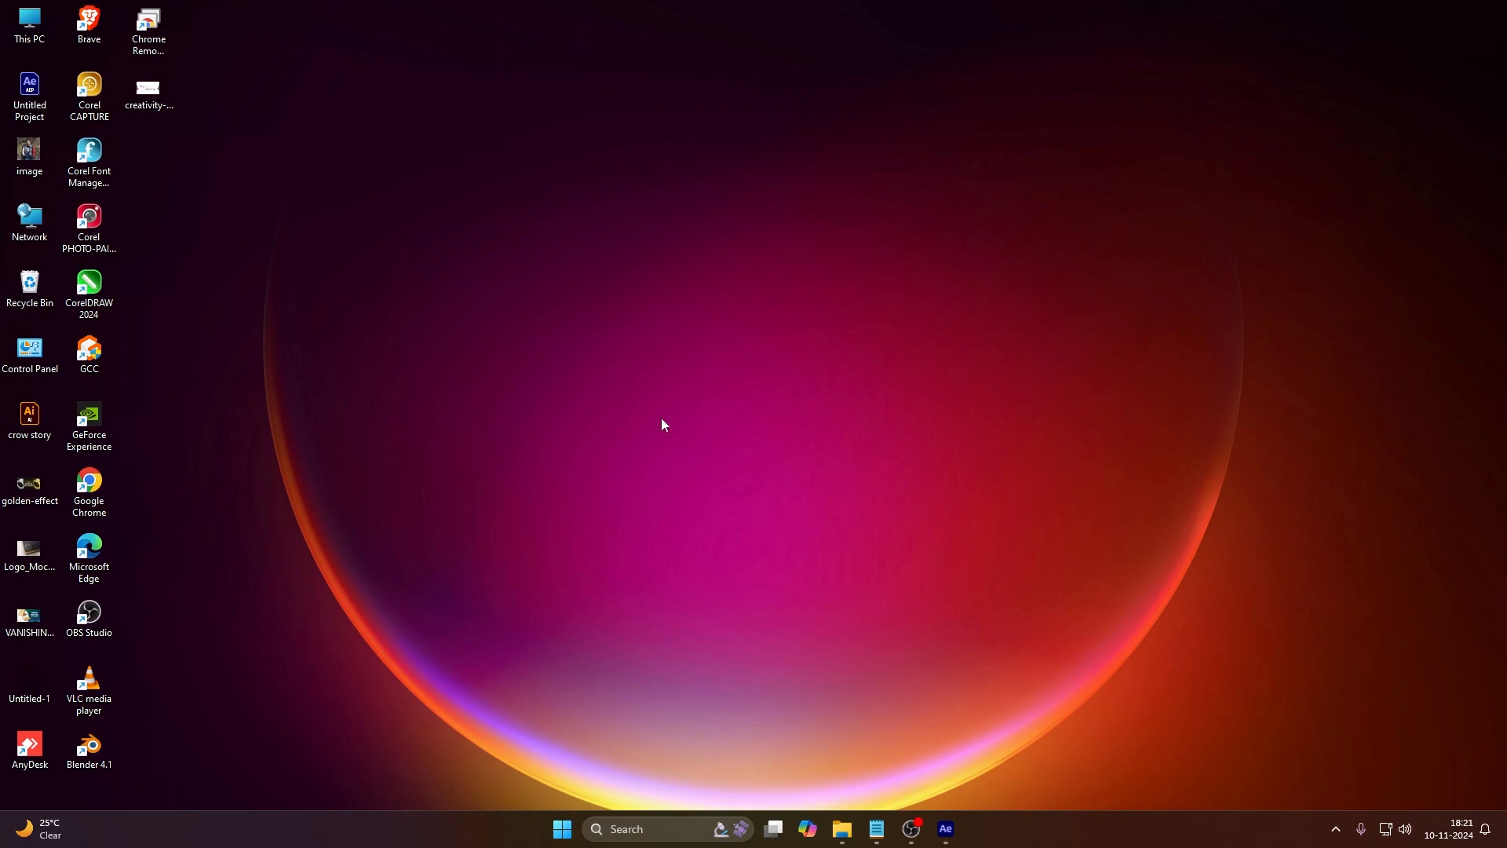
pyautogui.click(946, 829)
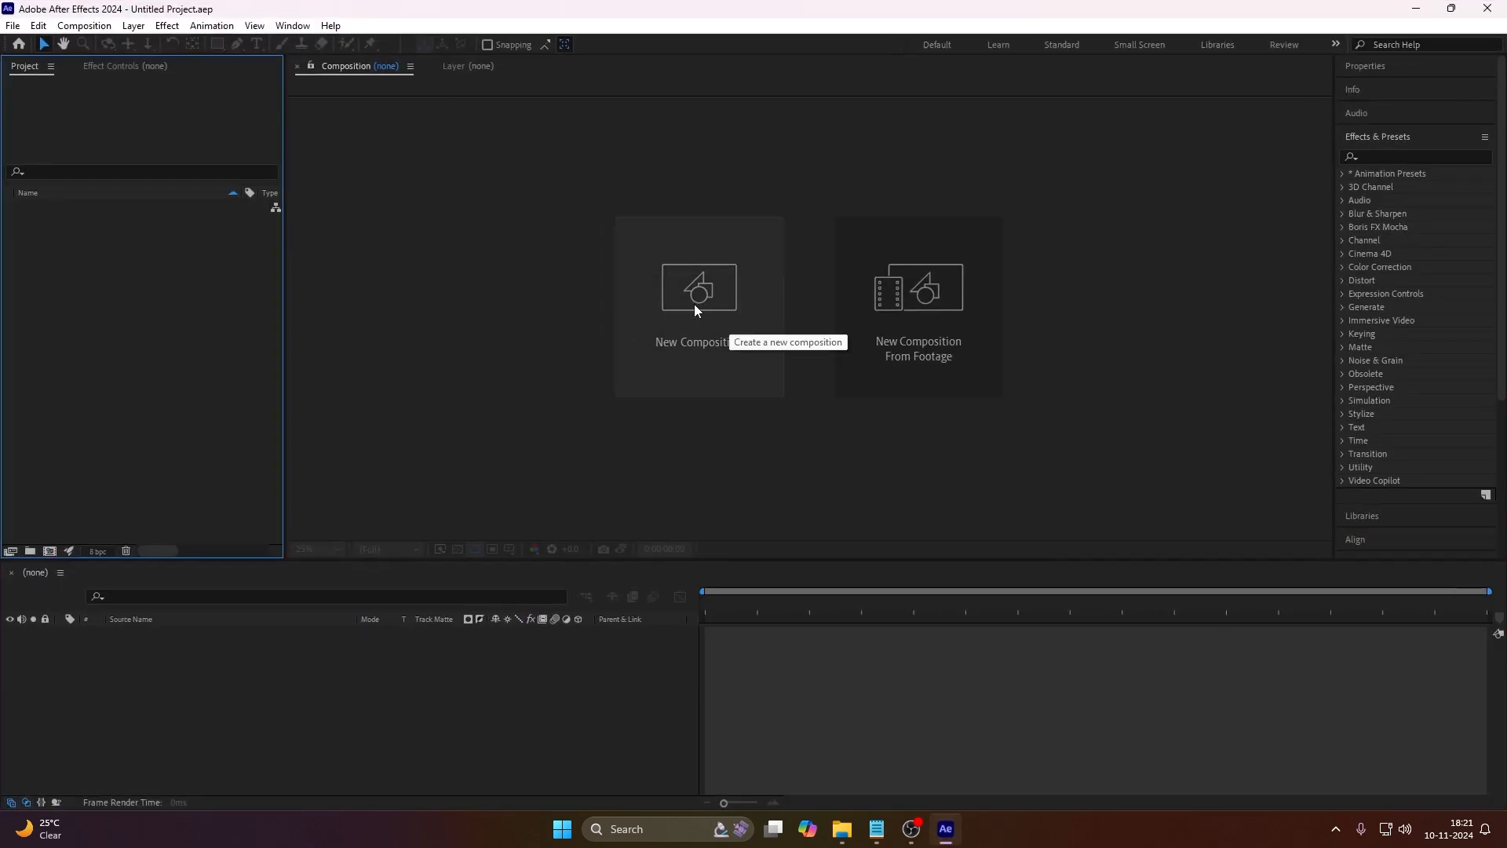
pyautogui.click(697, 308)
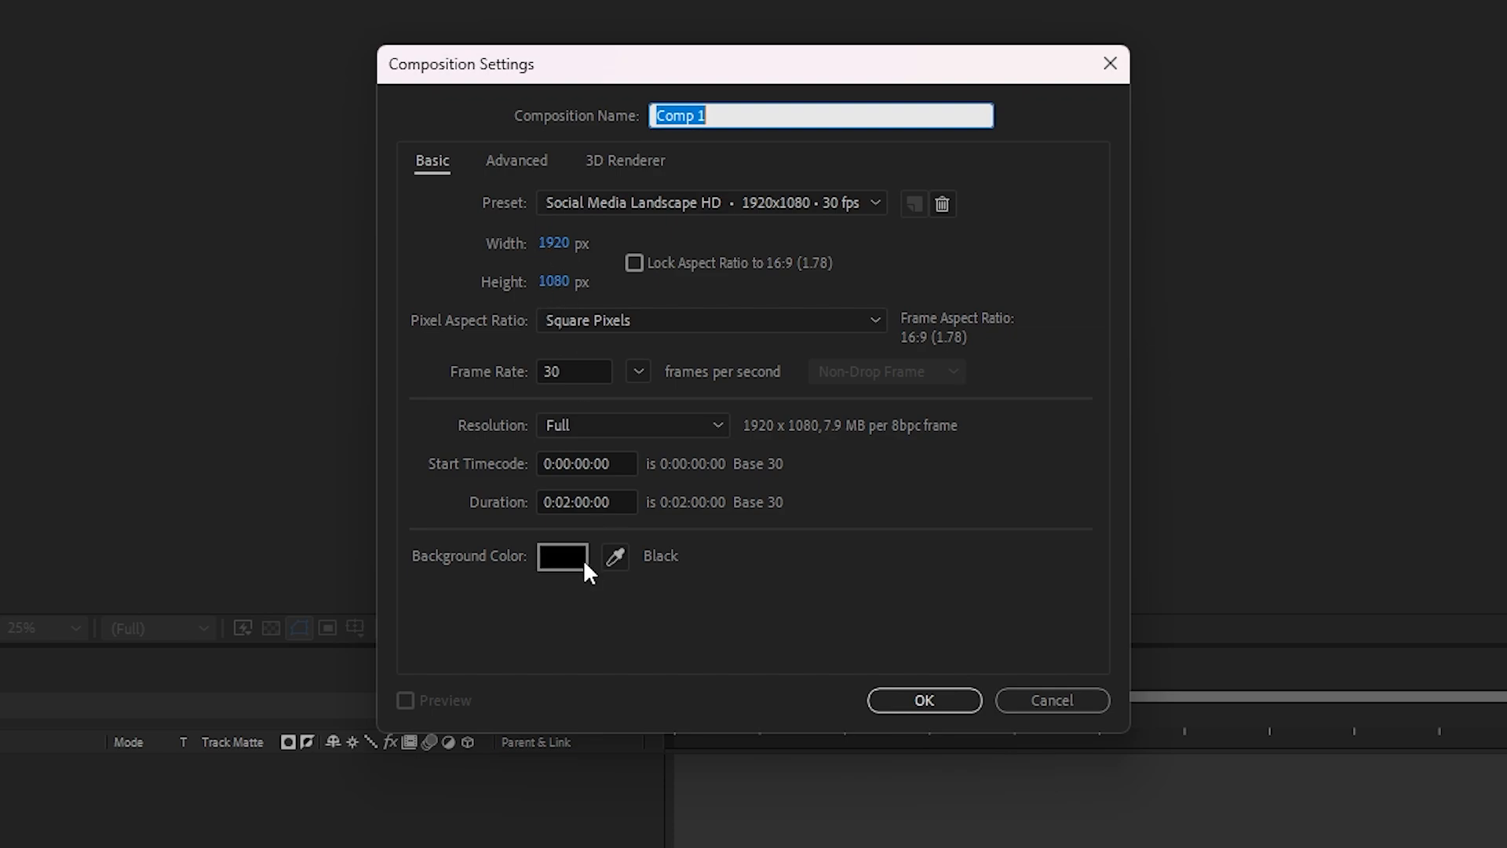
pyautogui.click(573, 504)
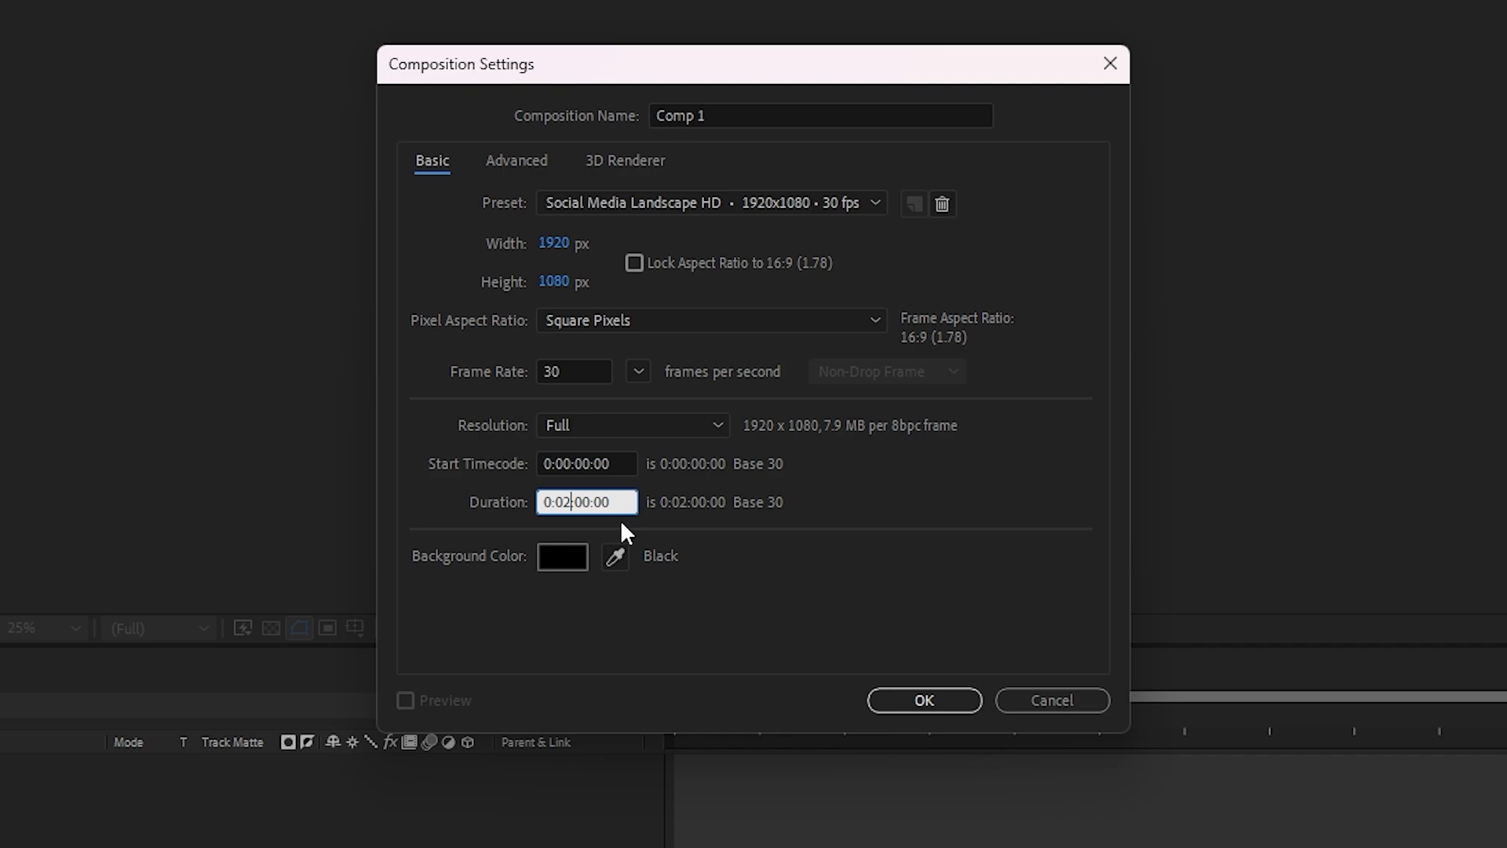
pyautogui.press('BackSpace')
pyautogui.write('1')
pyautogui.click(964, 702)
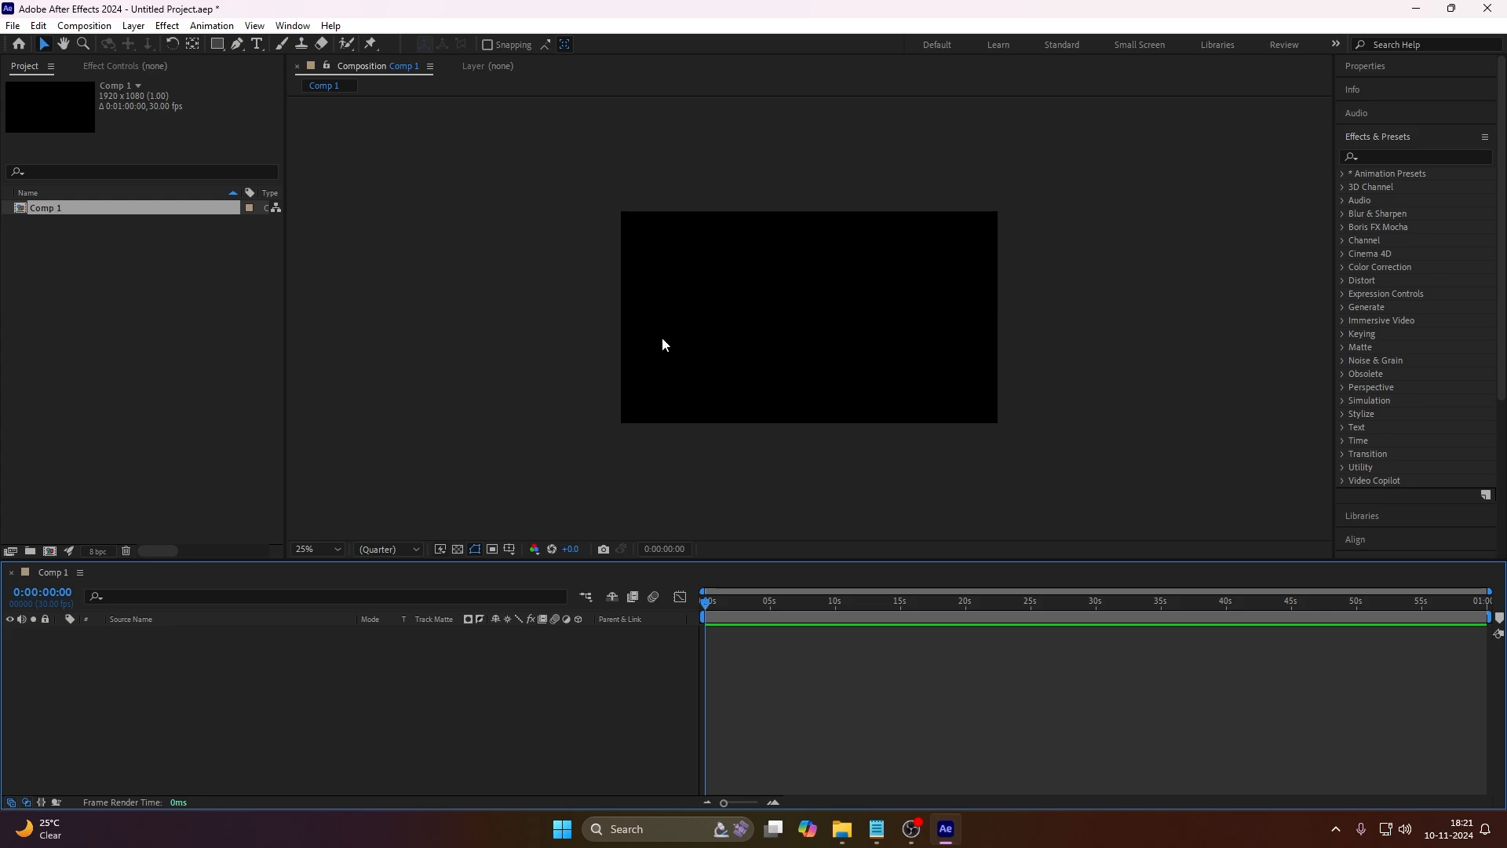
# Add a full-size solid layer to the composition in white (FFFFFF).
pyautogui.press('.')
pyautogui.press(',')
pyautogui.press('.')
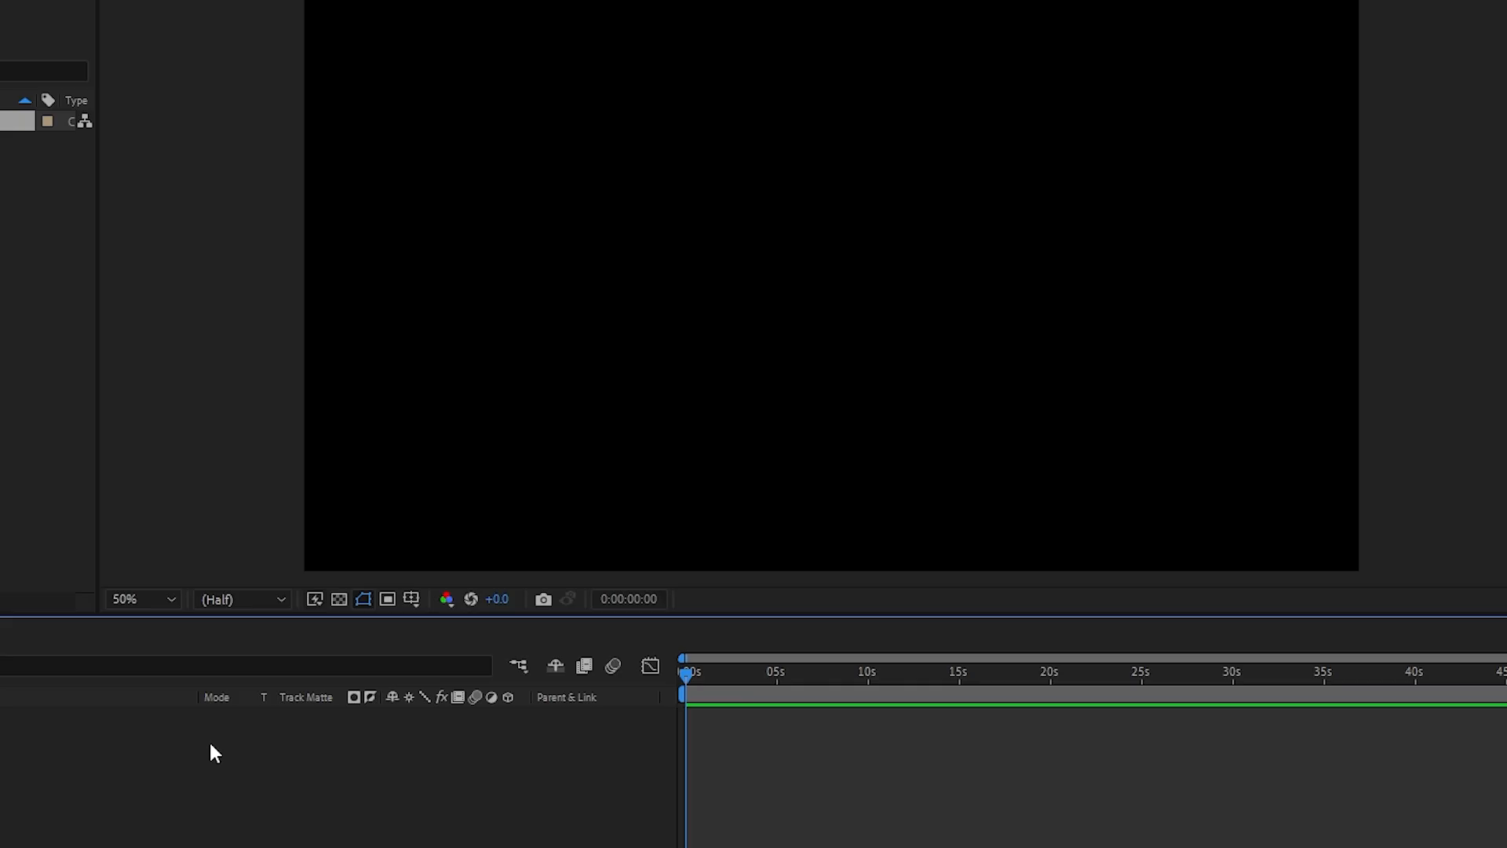
pyautogui.rightClick(210, 745)
pyautogui.moveTo(317, 476)
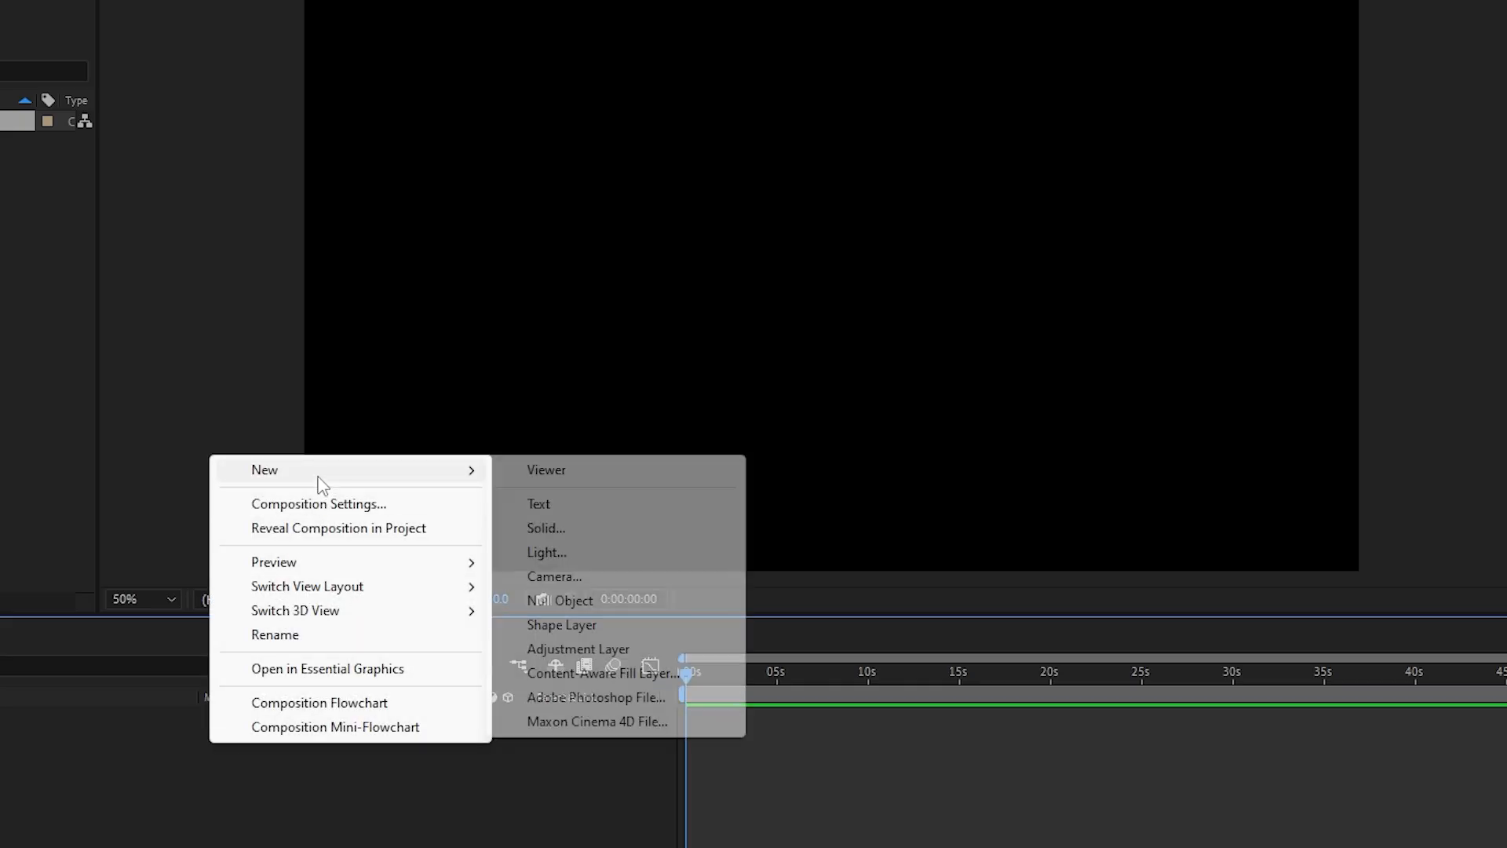
pyautogui.click(582, 528)
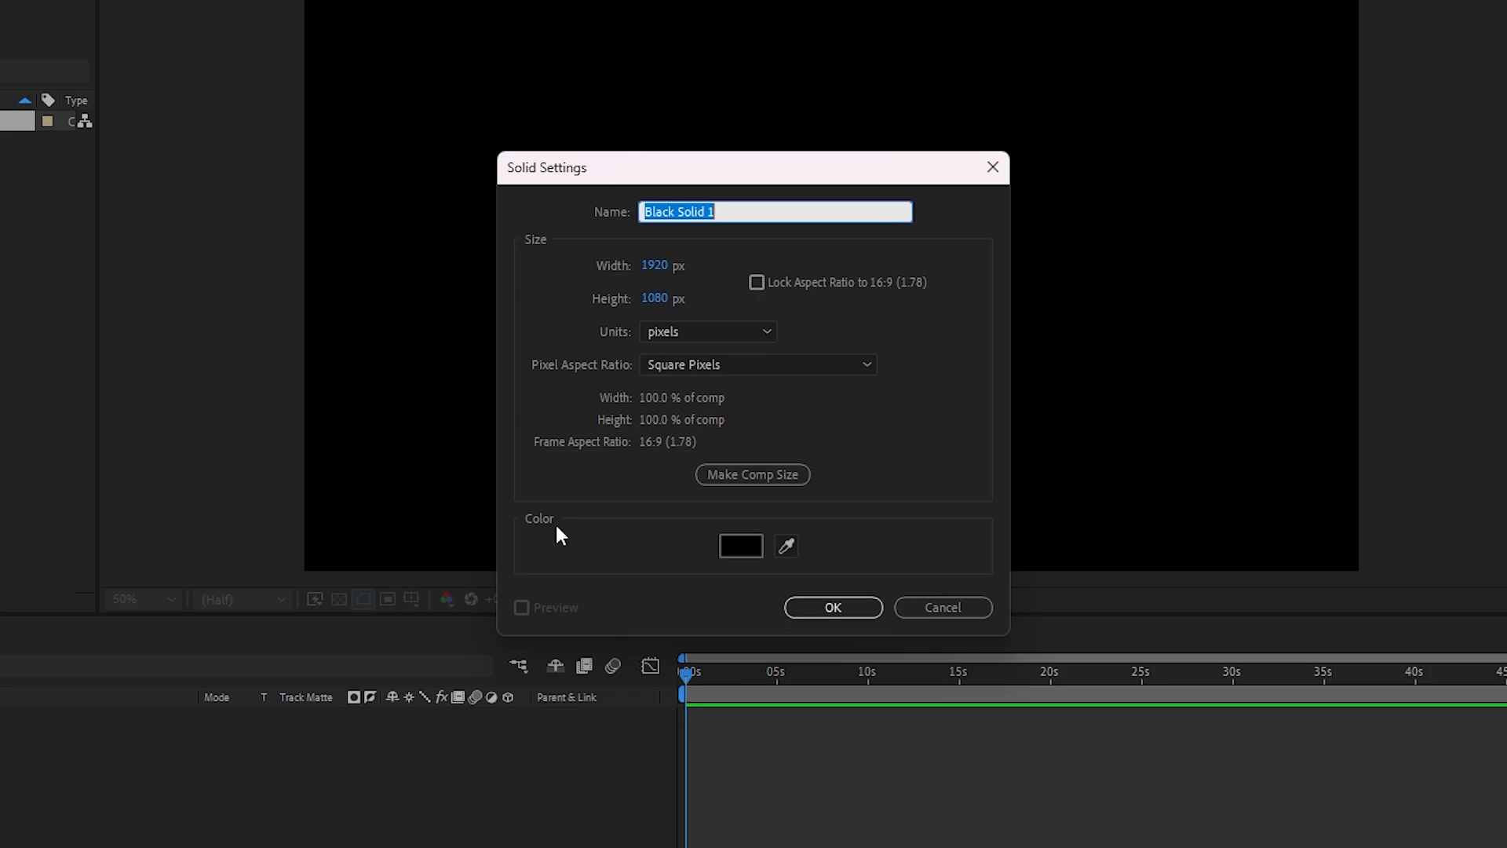
pyautogui.click(742, 545)
pyautogui.write('FFFFFF')
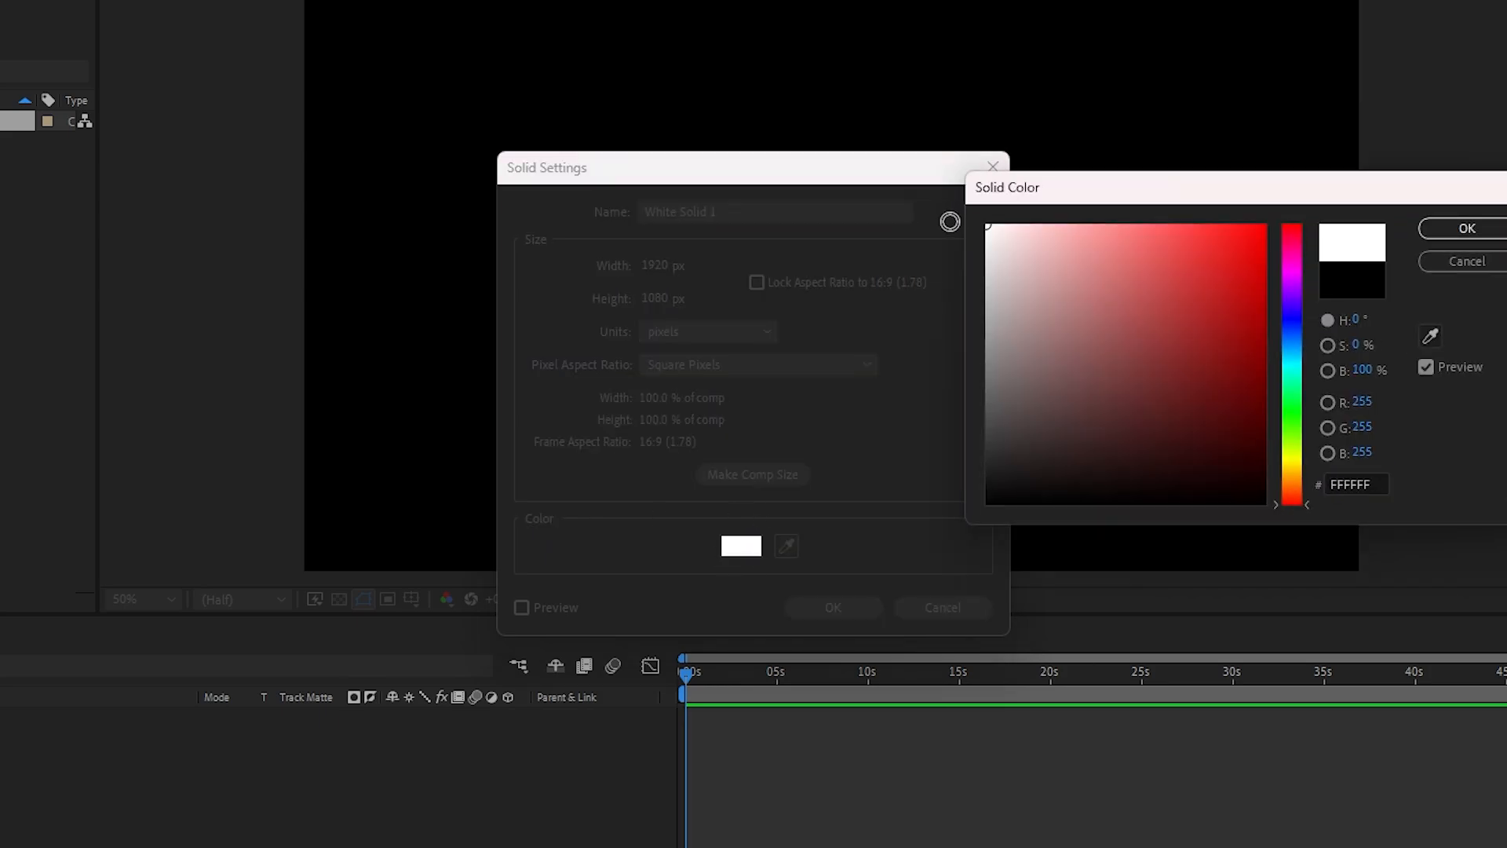
pyautogui.click(1476, 233)
pyautogui.click(863, 607)
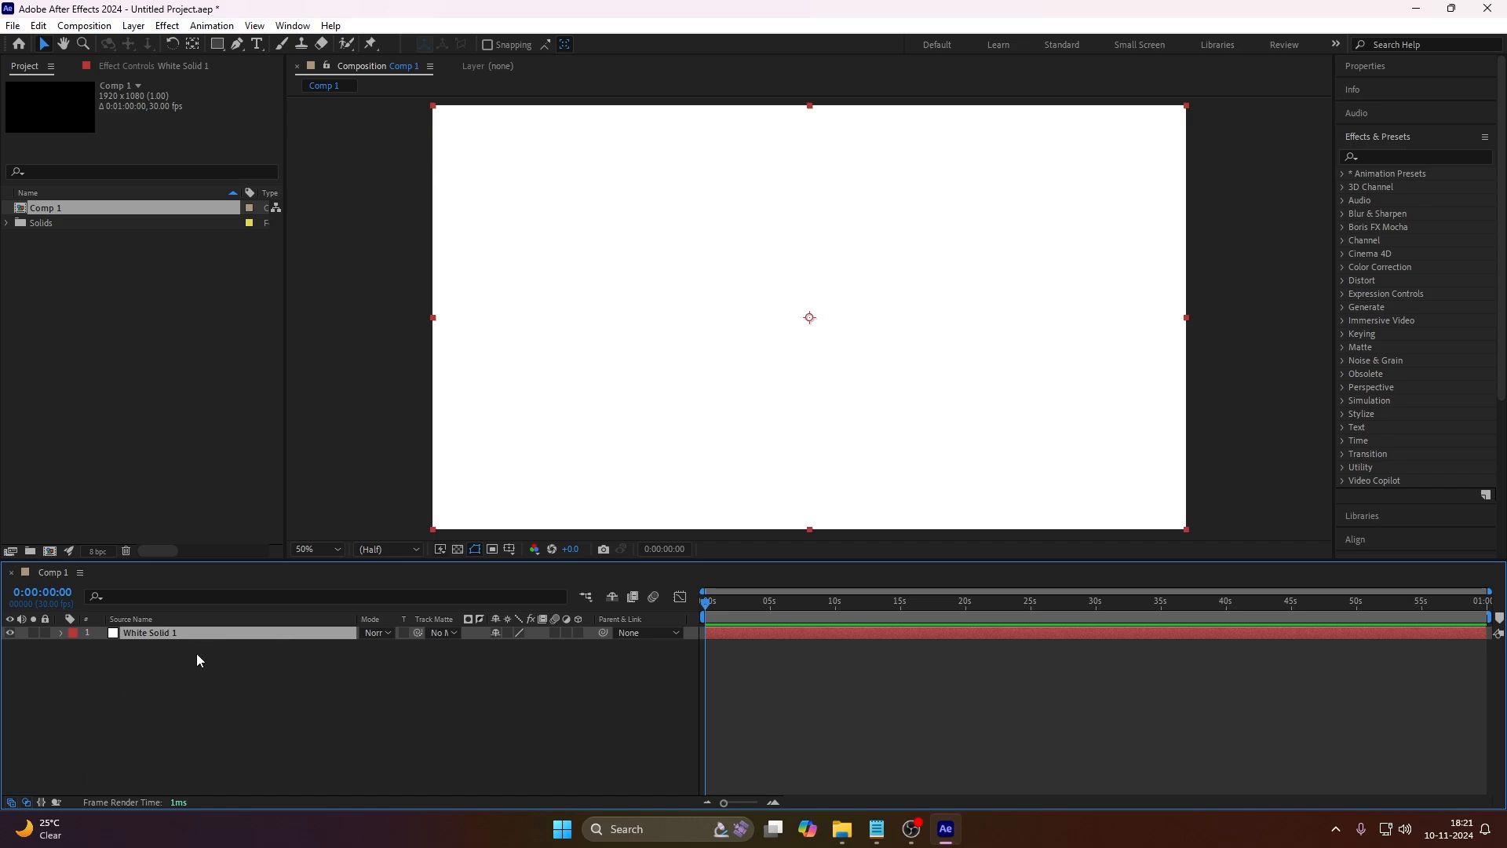
pyautogui.rightClick(206, 634)
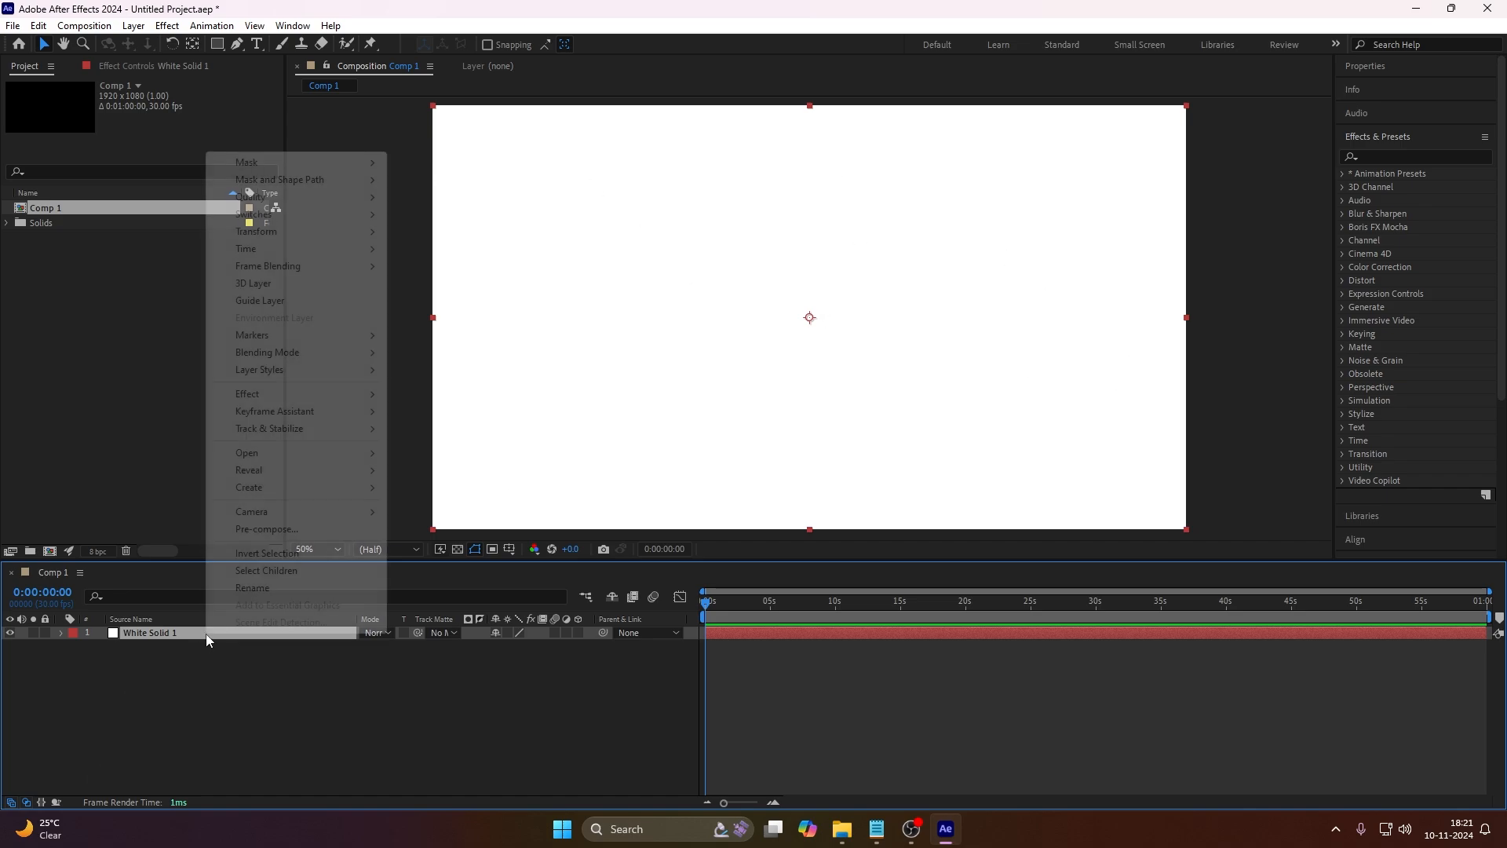
pyautogui.click(280, 530)
pyautogui.click(879, 512)
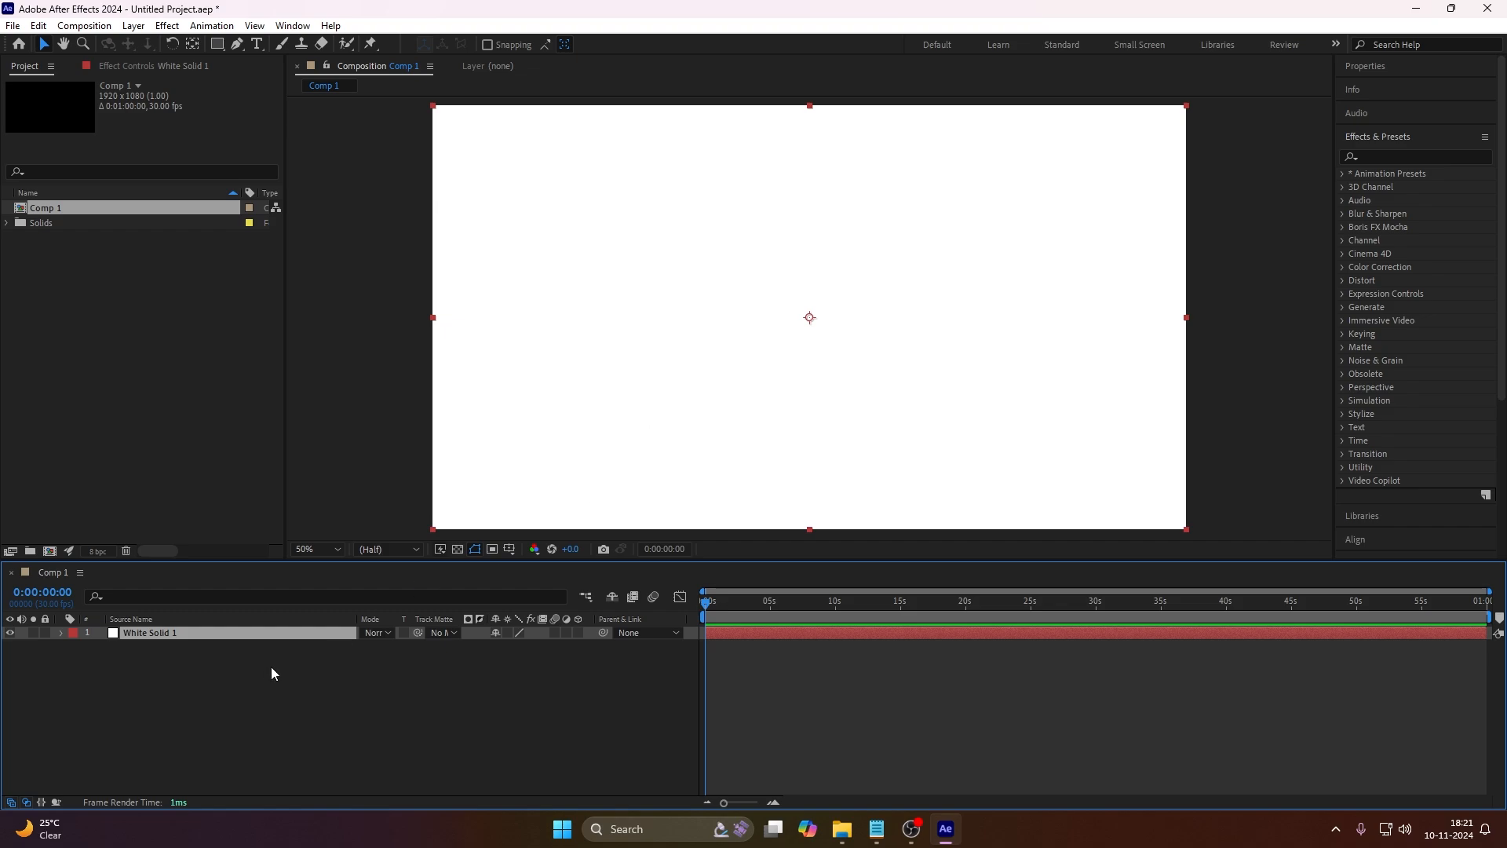
# Pre-compose the white solid layer into a new composition named "sun burst", leaving all attributes in Comp 1.
pyautogui.rightClick(281, 634)
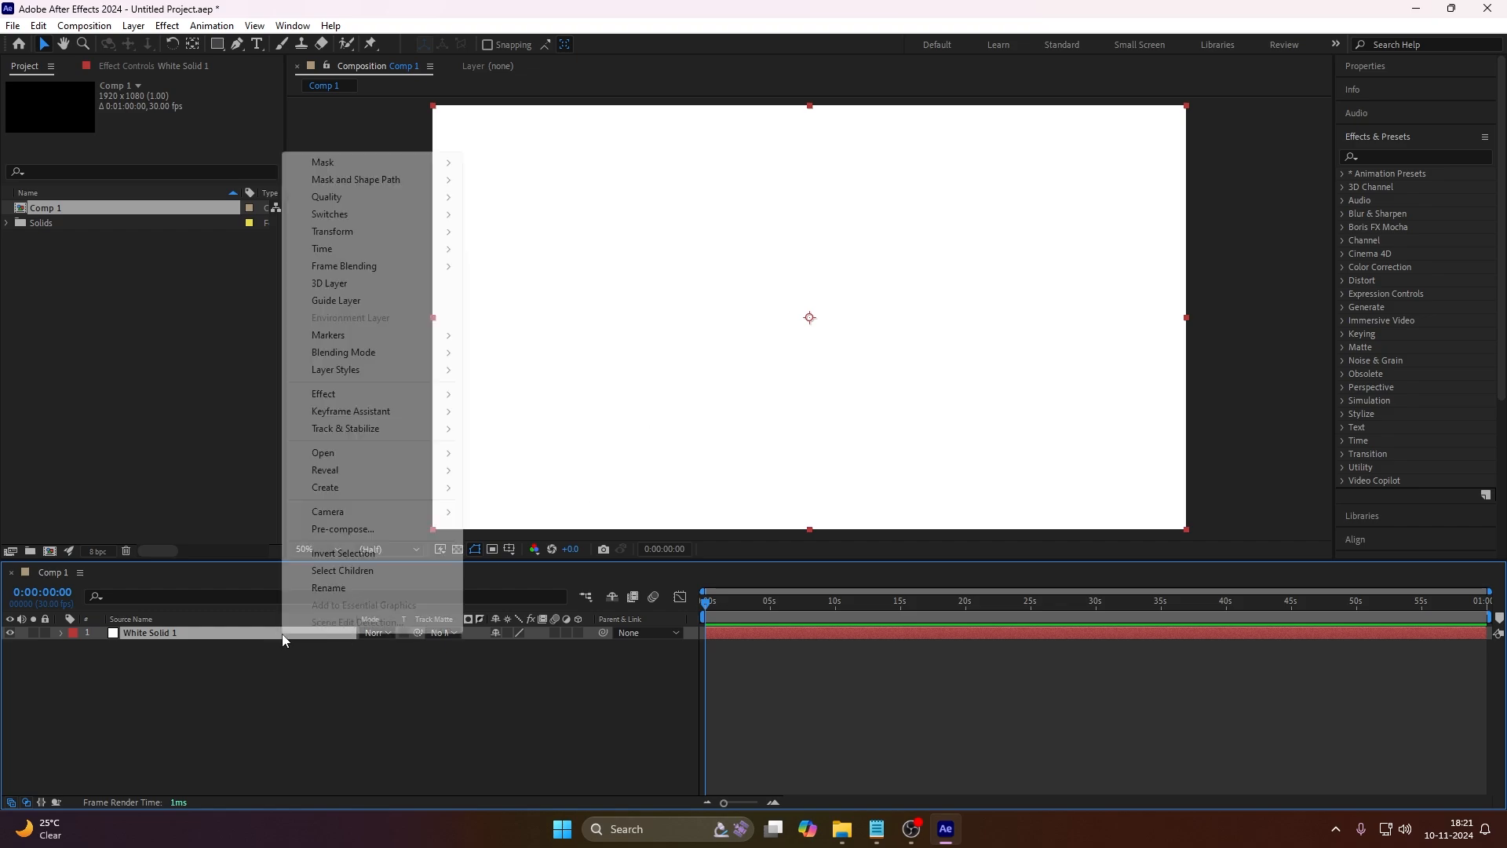
pyautogui.click(340, 530)
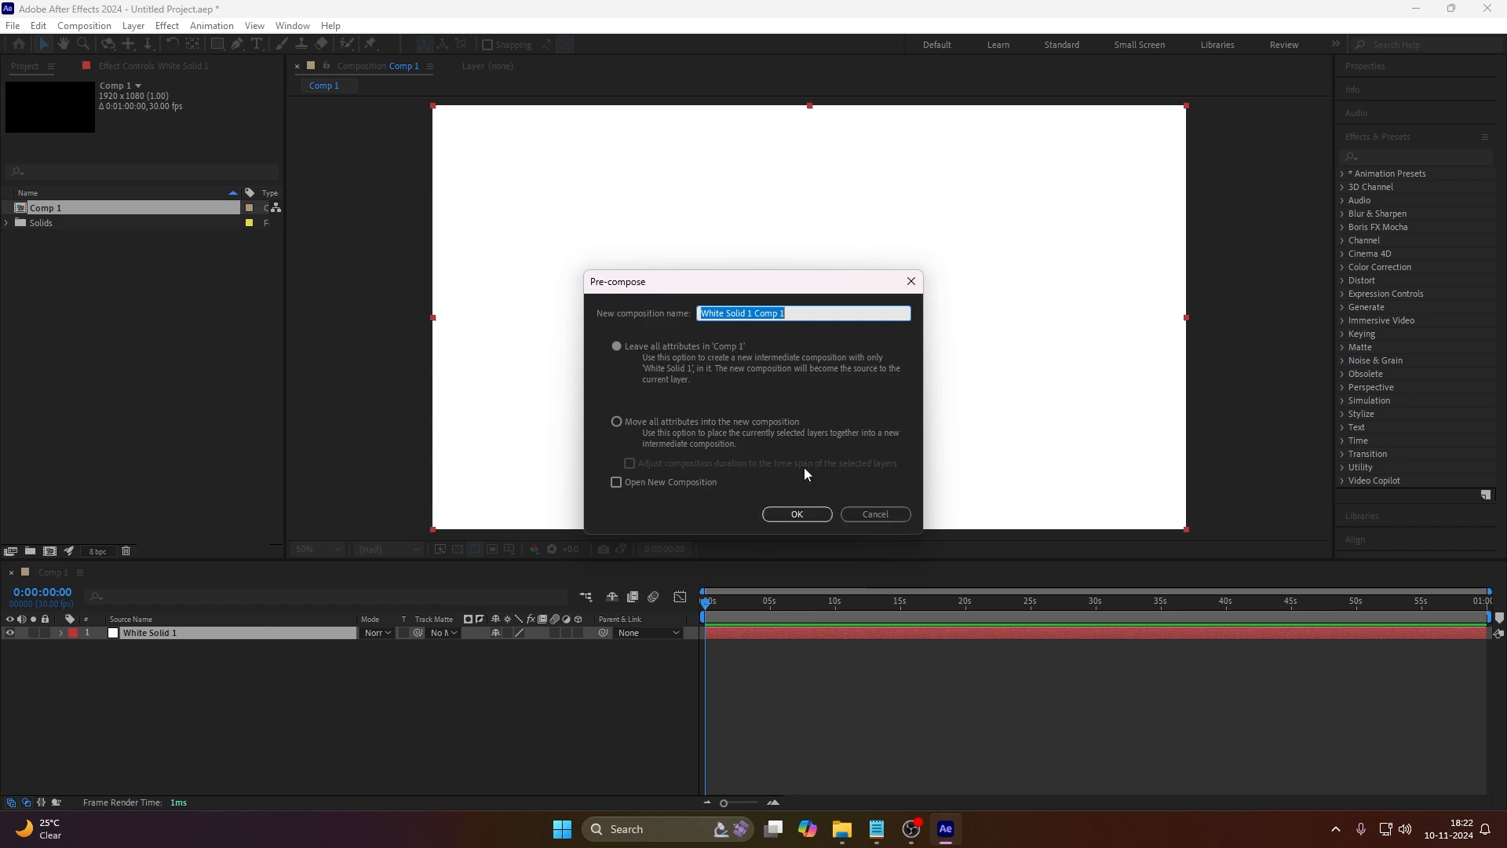
pyautogui.write('sun burst')
pyautogui.click(796, 514)
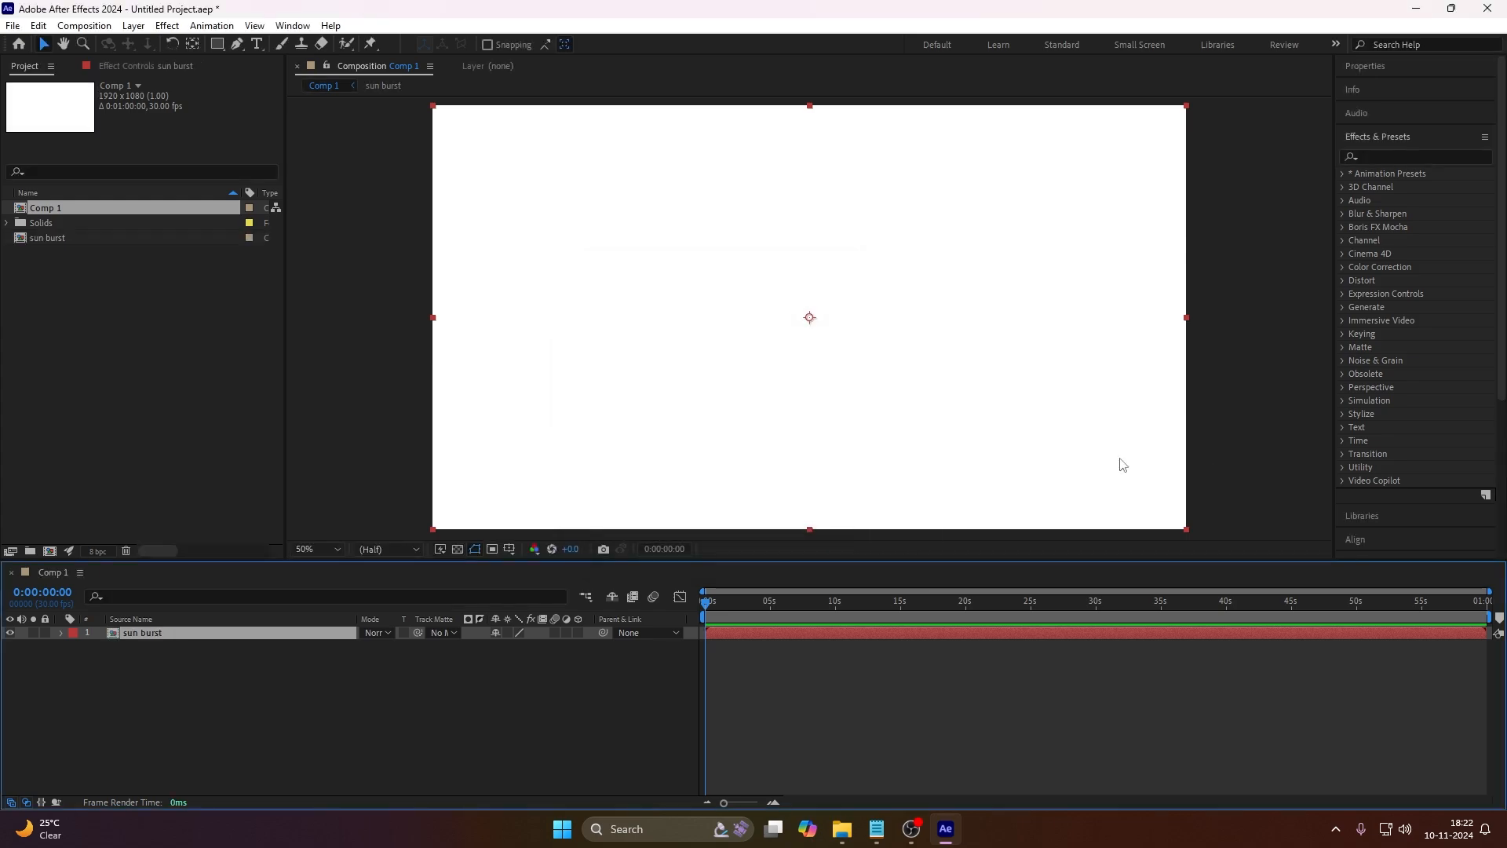
pyautogui.press(',')
pyautogui.press(',')
pyautogui.click(896, 344)
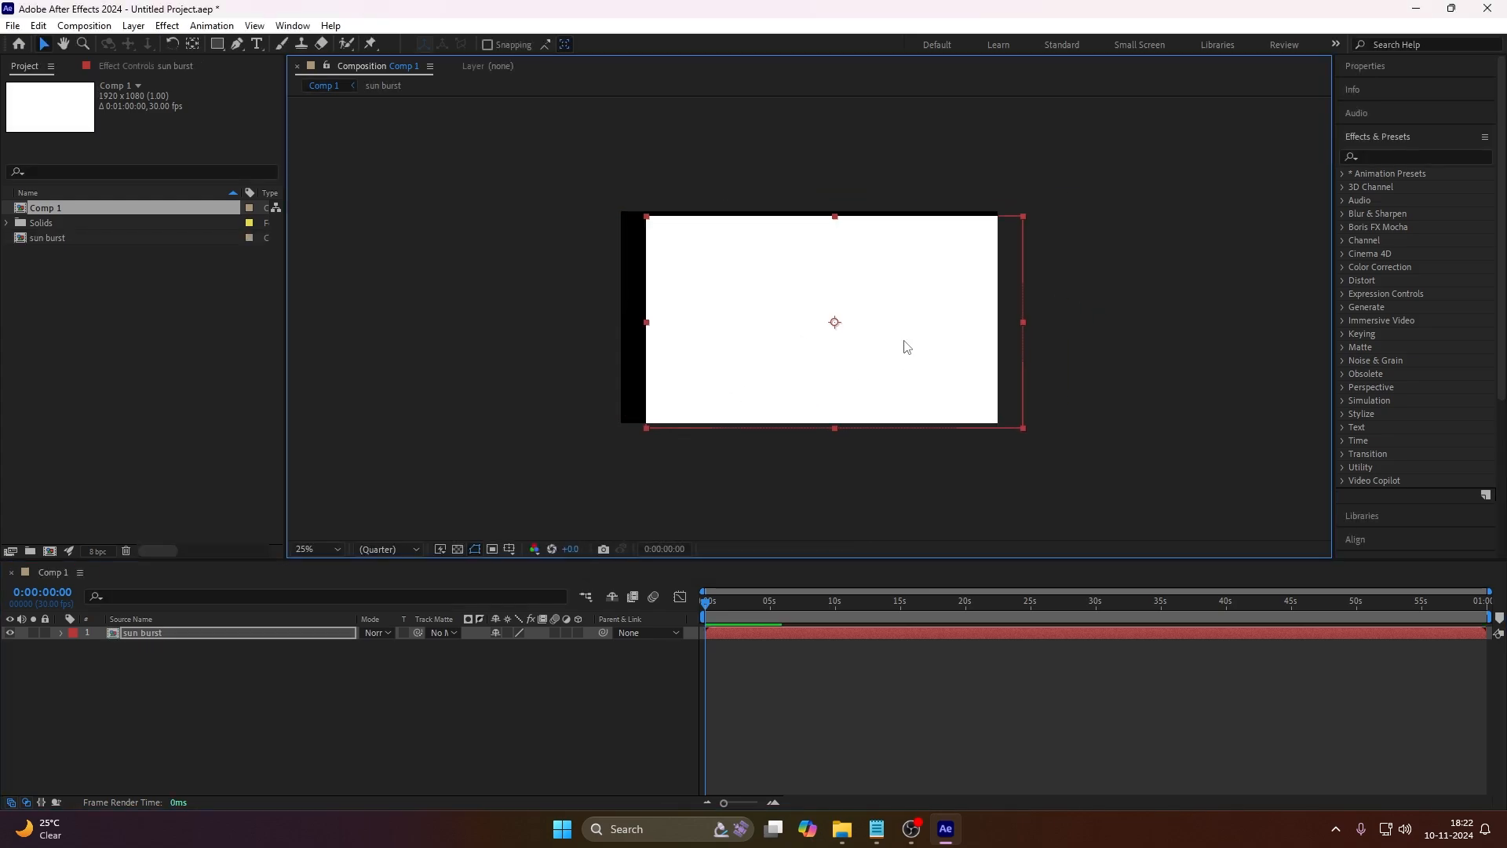
pyautogui.press('.')
pyautogui.press('.')
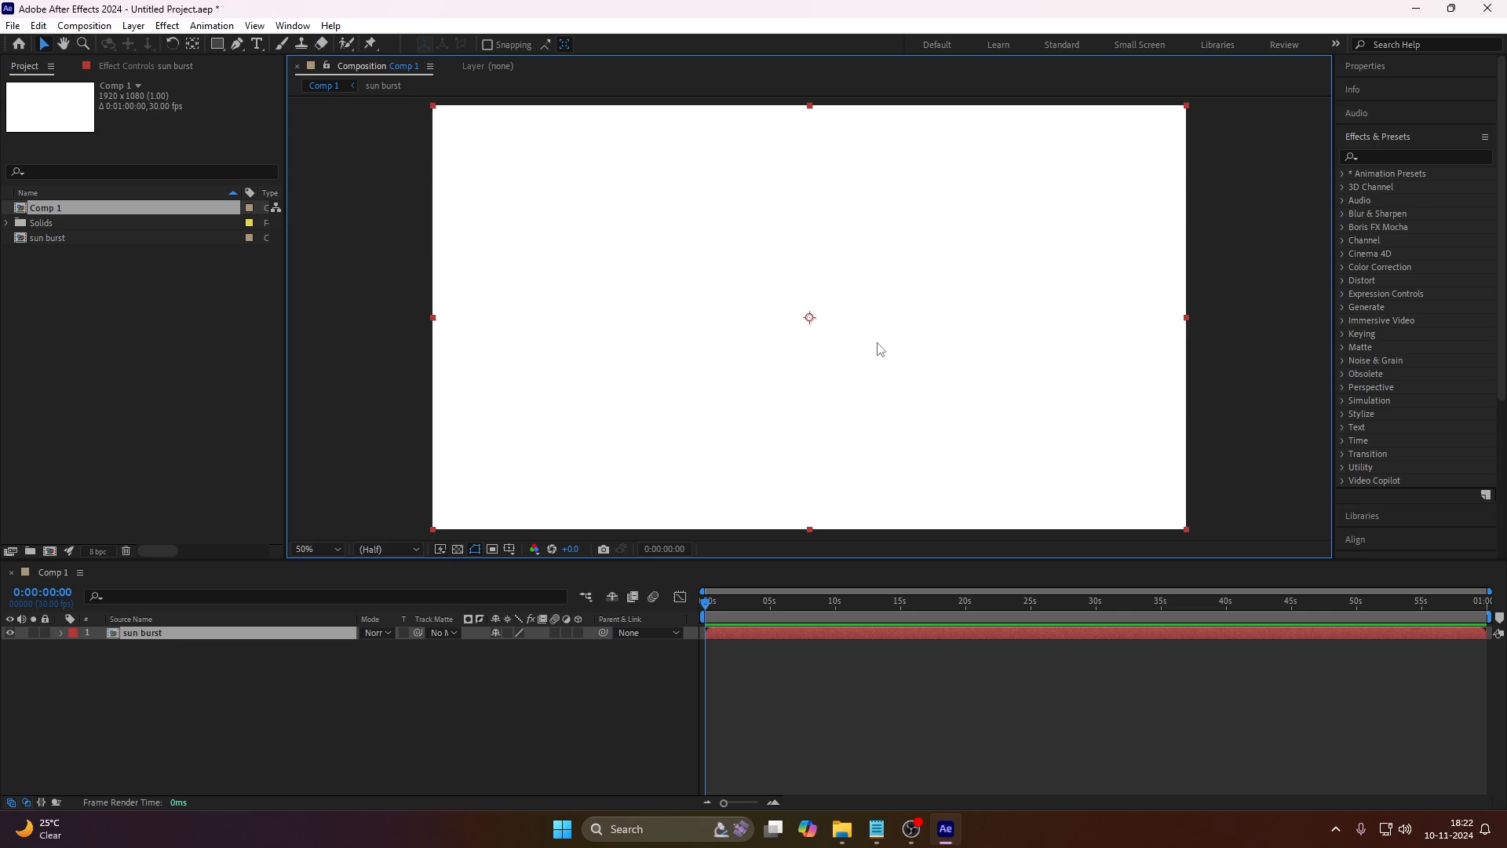
pyautogui.press(',')
pyautogui.press(',')
pyautogui.press('.')
pyautogui.press('.')
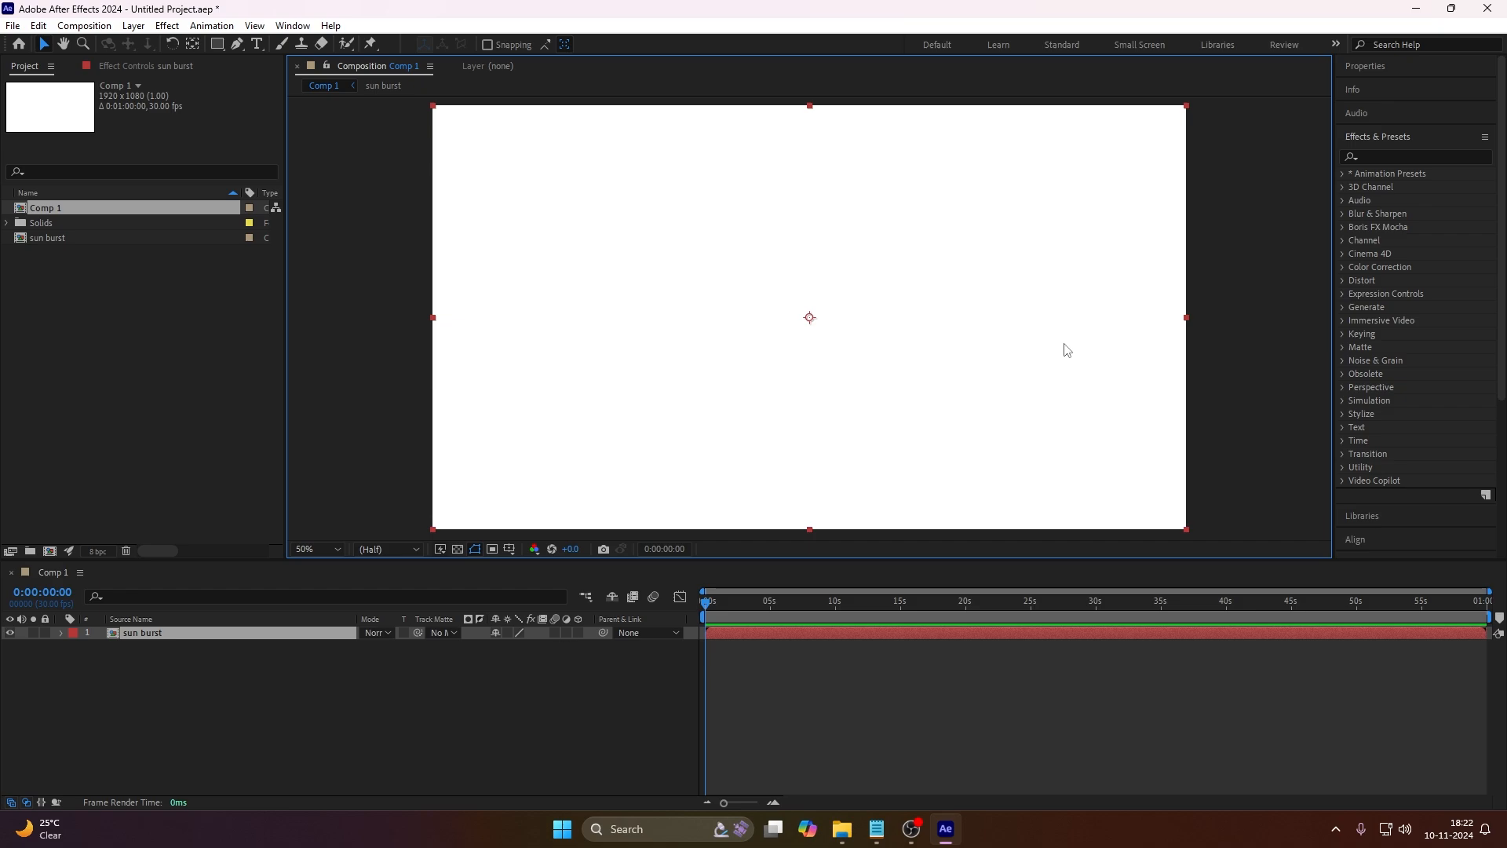
pyautogui.click(1238, 416)
# Open the sun burst composition and delete the white solid layer inside it.
pyautogui.click(201, 632)
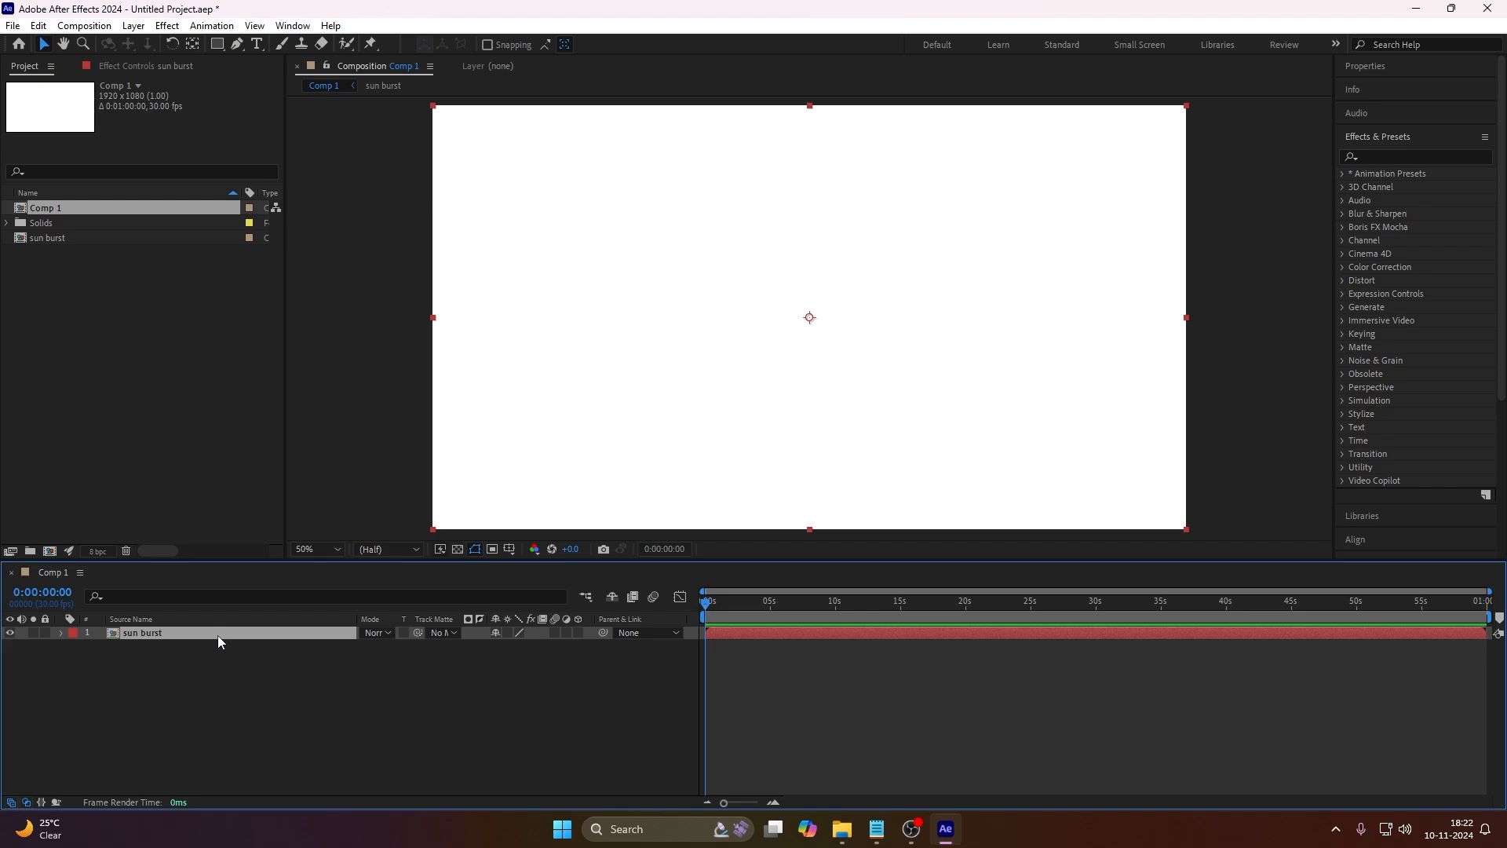
pyautogui.click(271, 680)
pyautogui.click(239, 635)
pyautogui.doubleClick(285, 633)
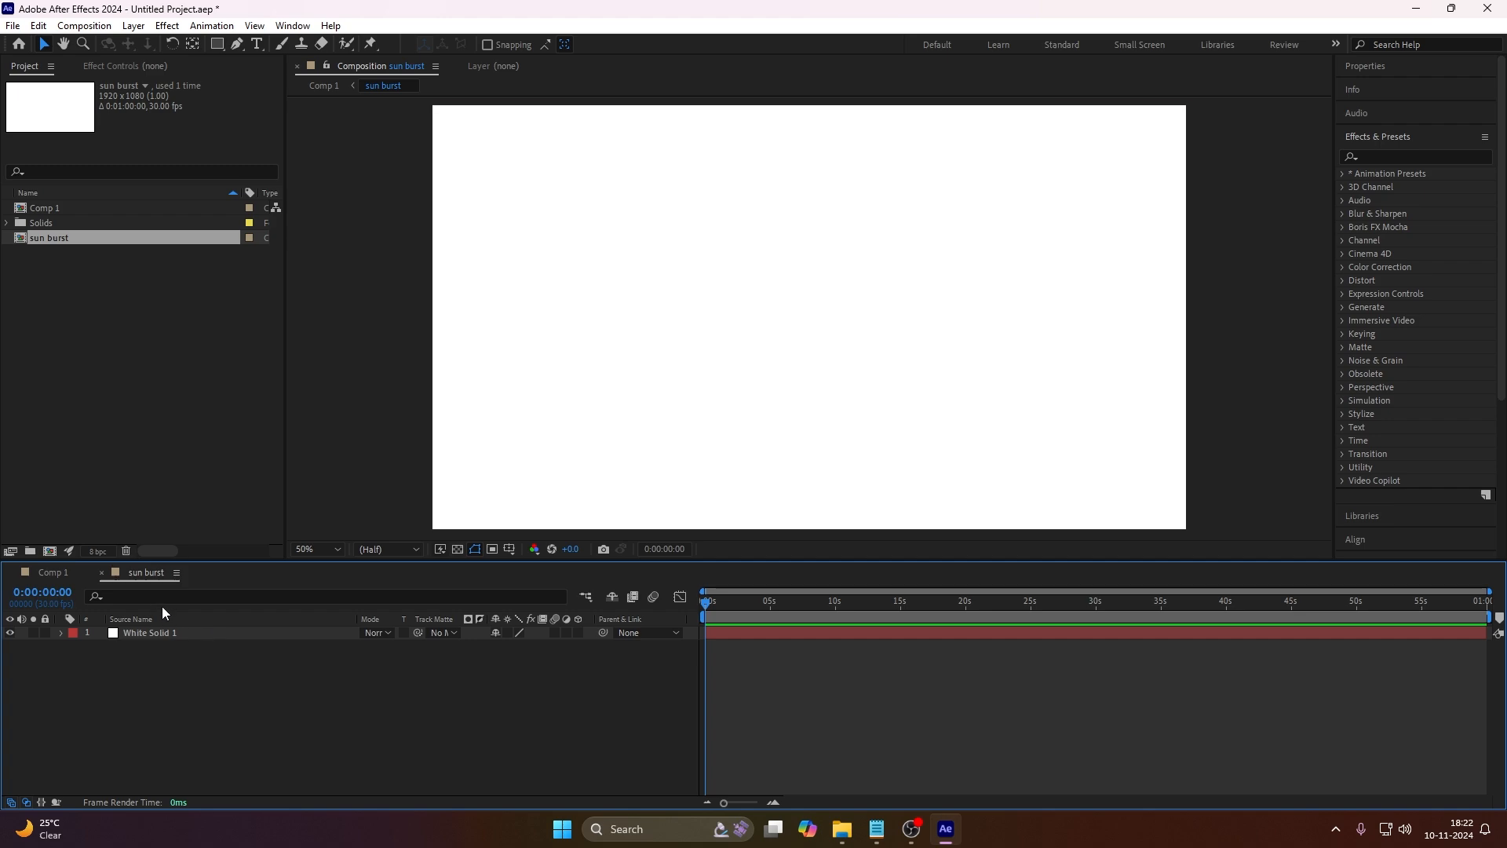
pyautogui.click(195, 634)
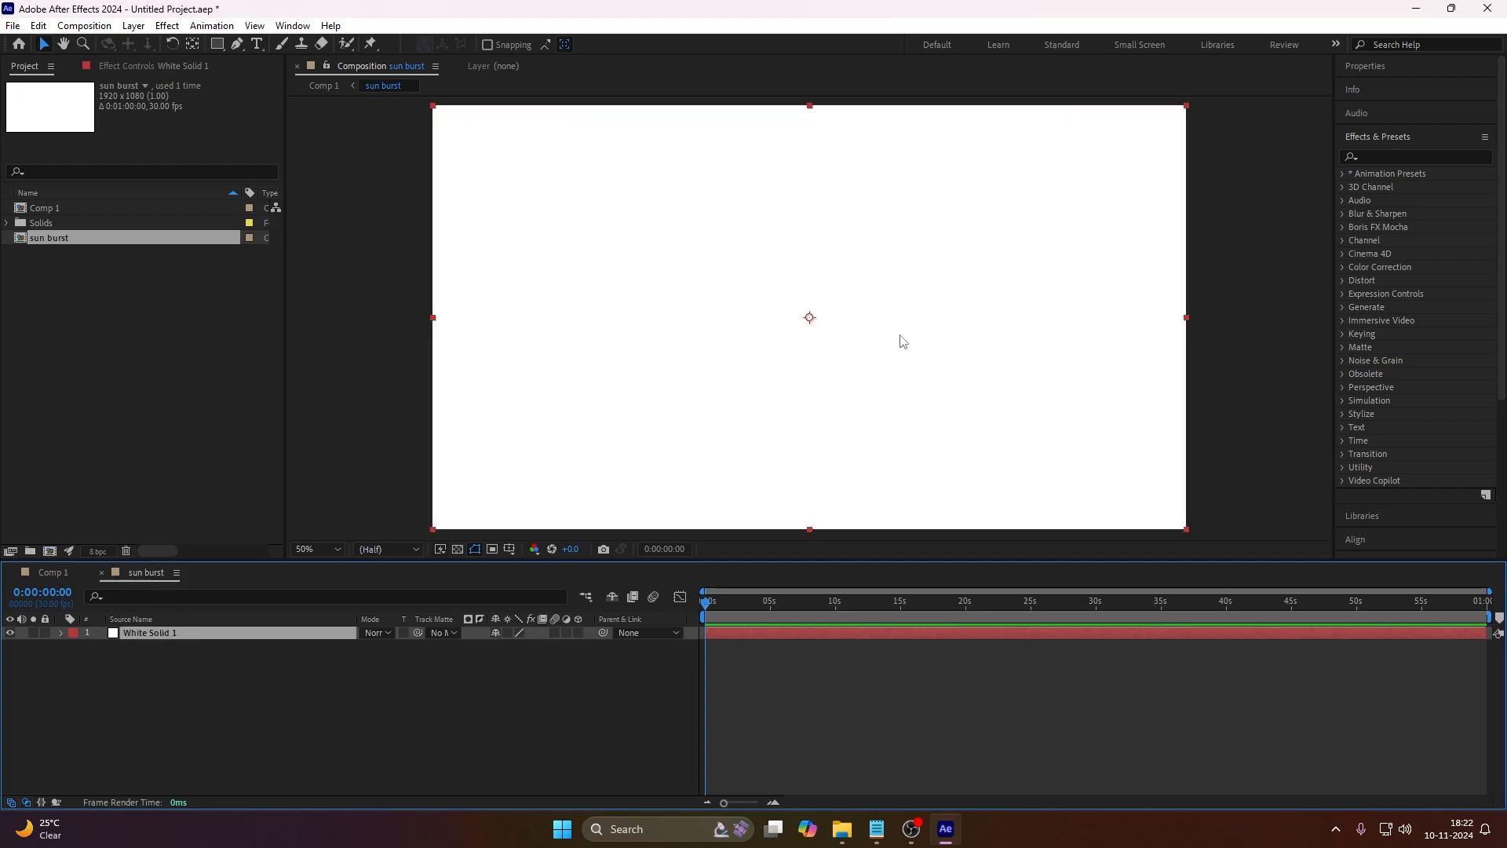
pyautogui.click(56, 573)
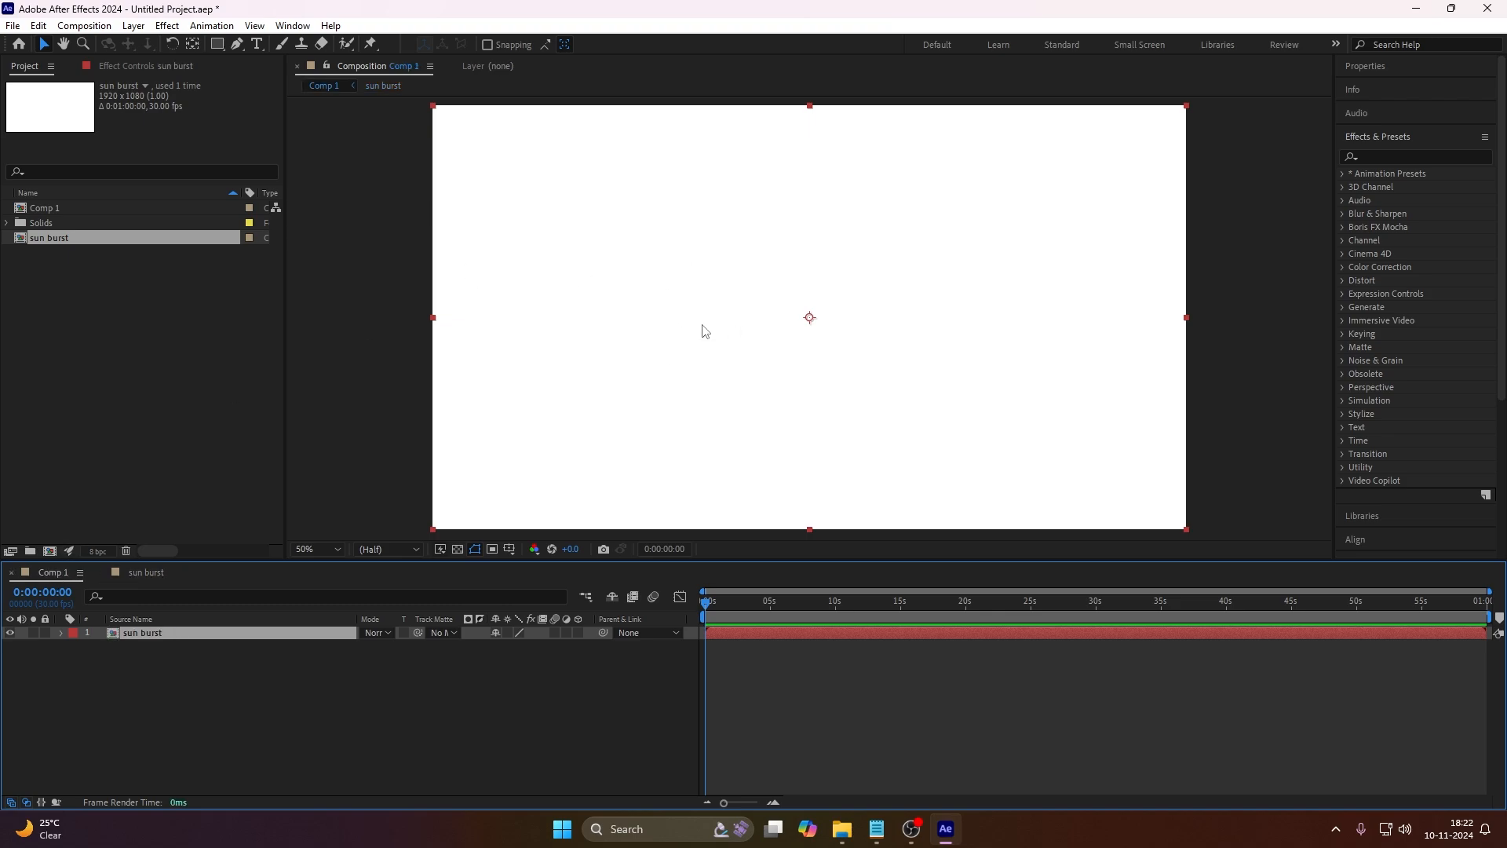
pyautogui.click(147, 574)
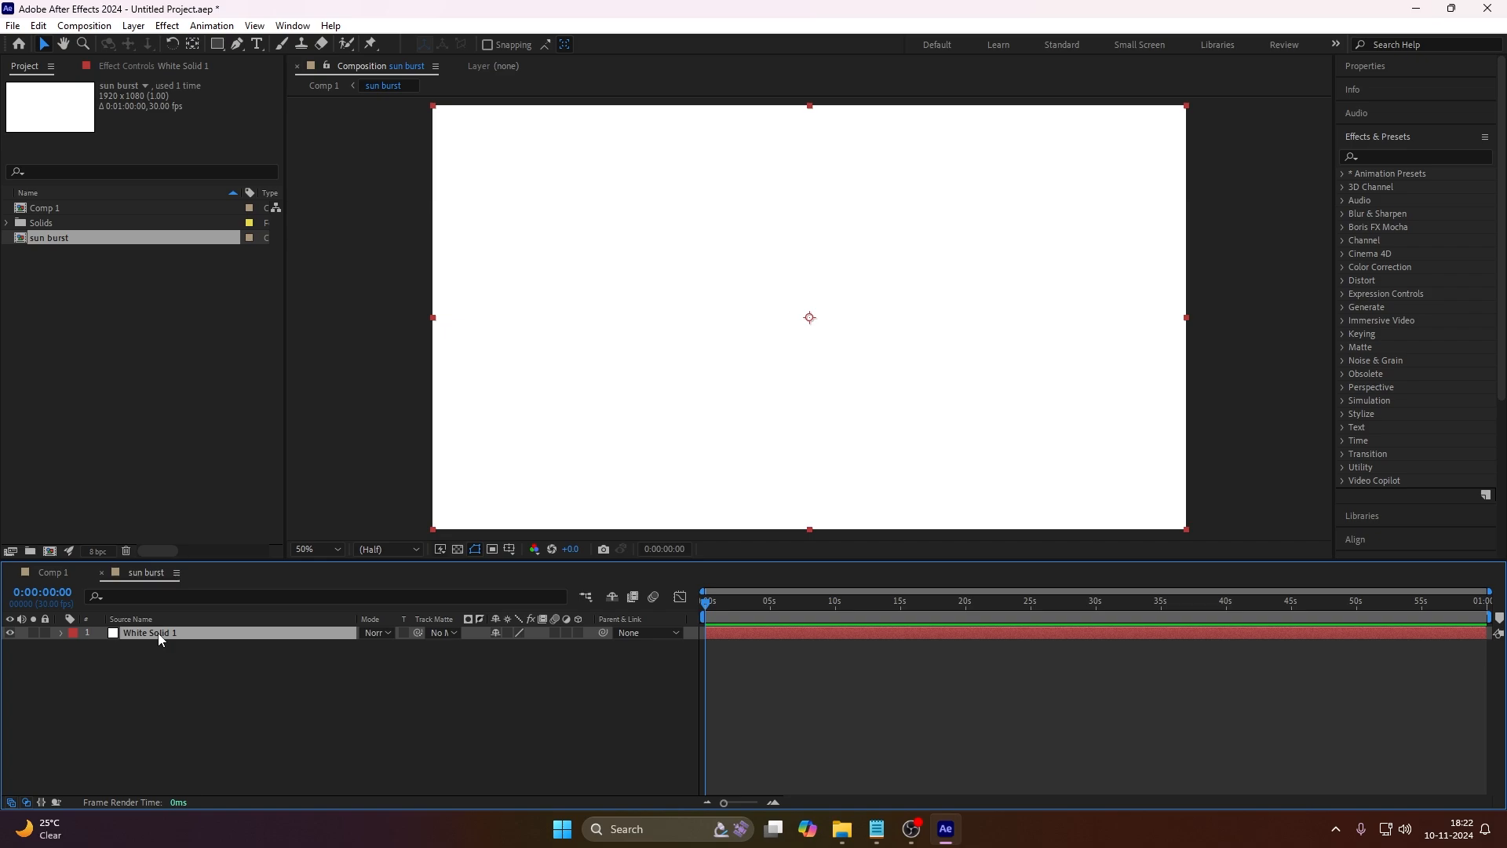
pyautogui.press('Delete')
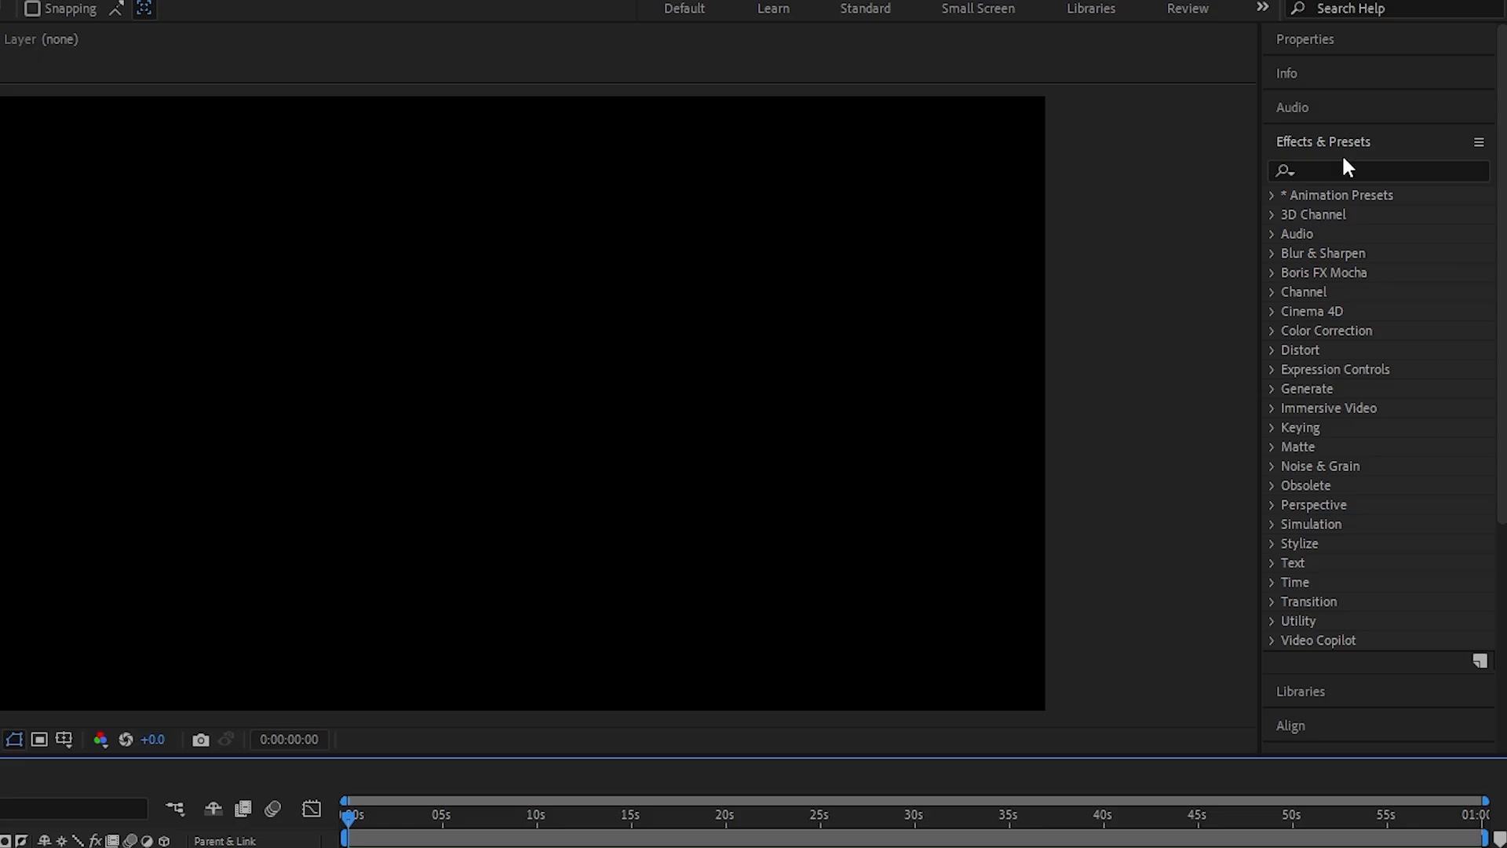
# Find the Sunburst background preset by searching for "sun" and apply it to the empty sun burst composition.
pyautogui.click(1395, 154)
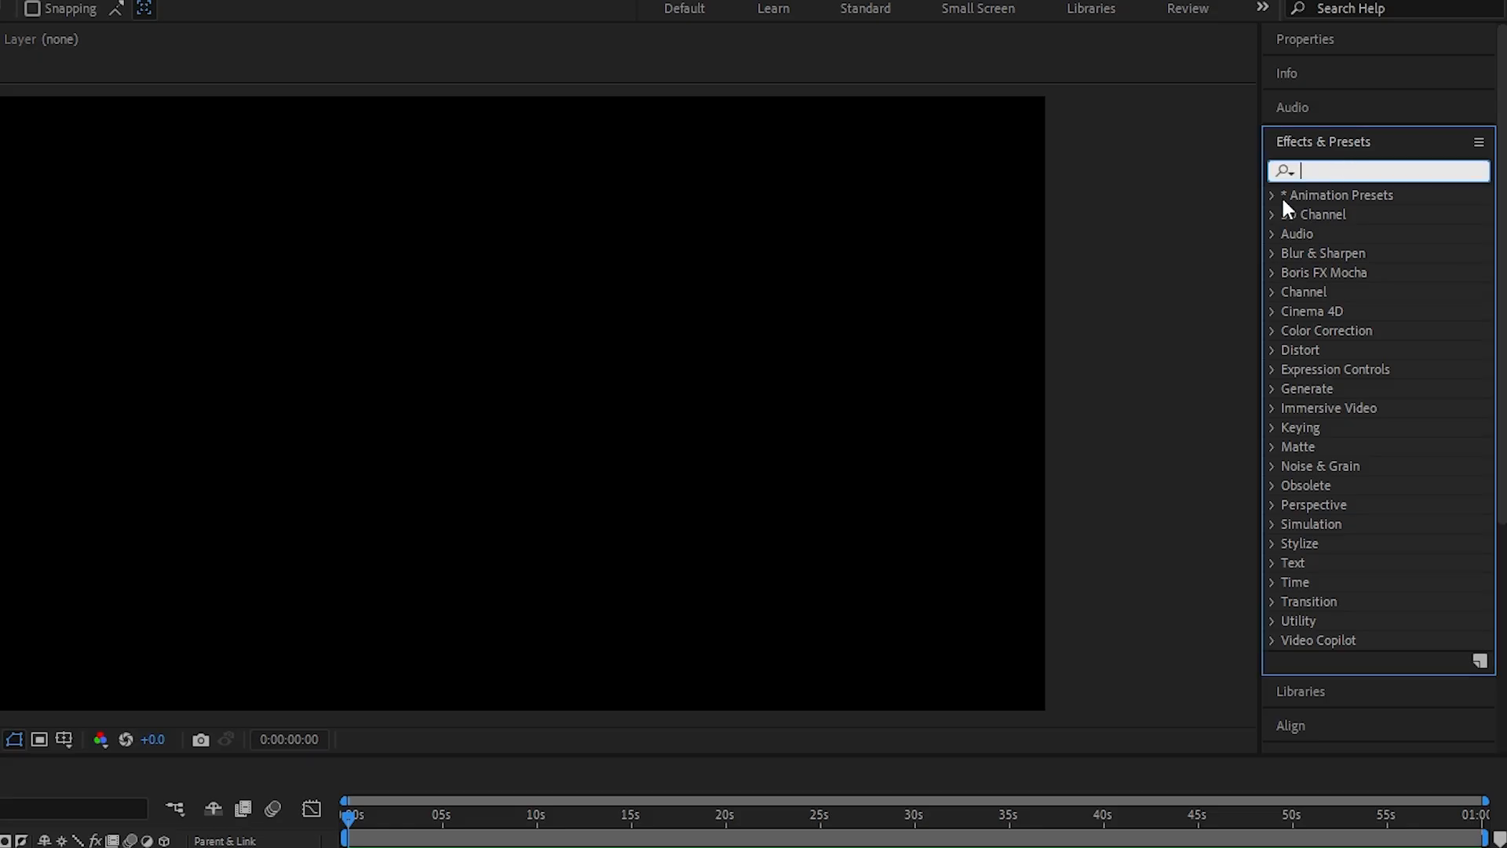
pyautogui.write('sun')
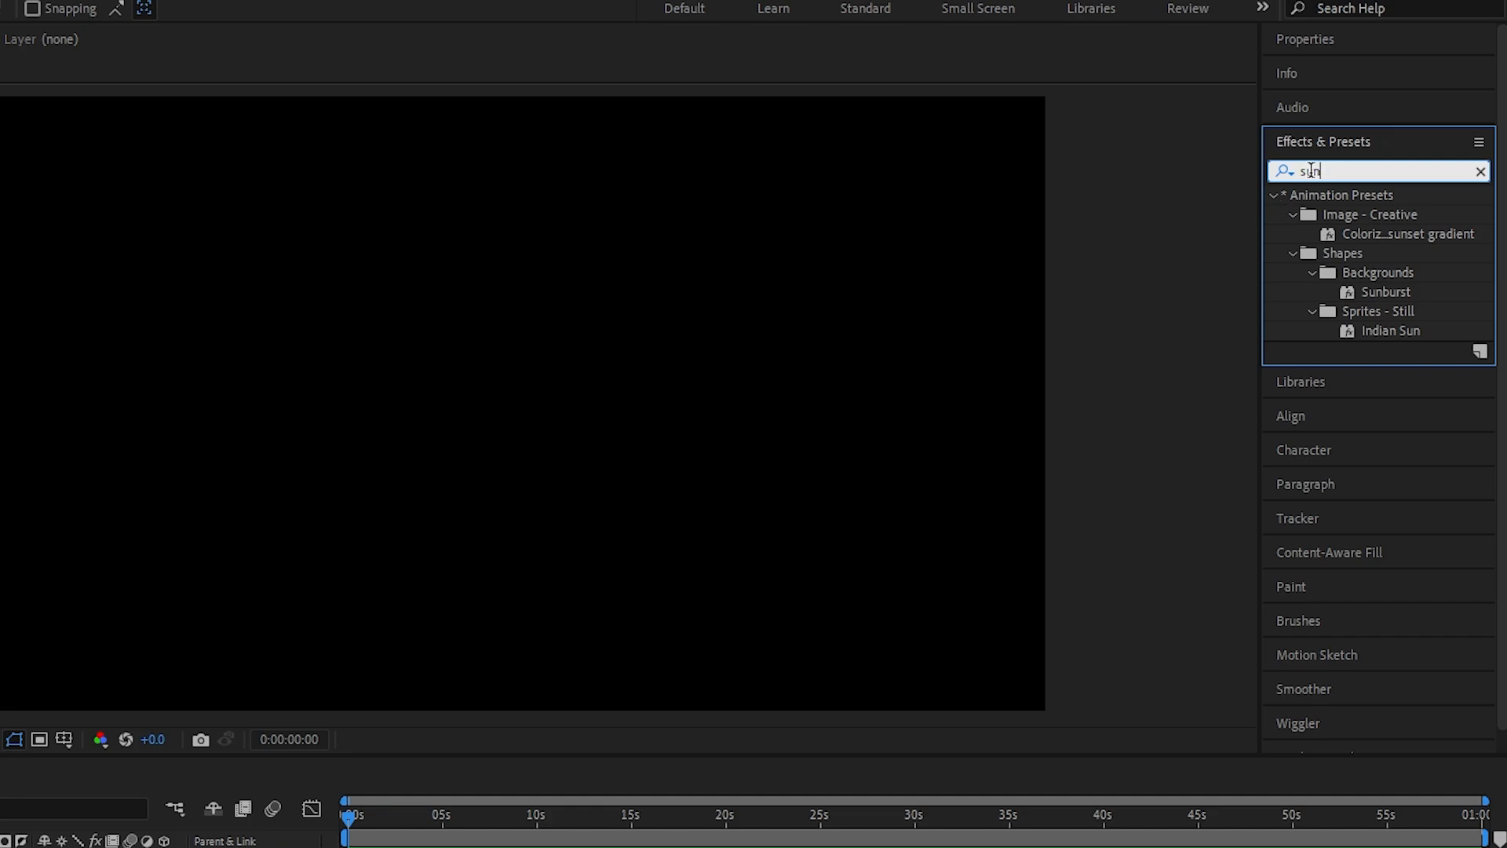
pyautogui.click(1386, 296)
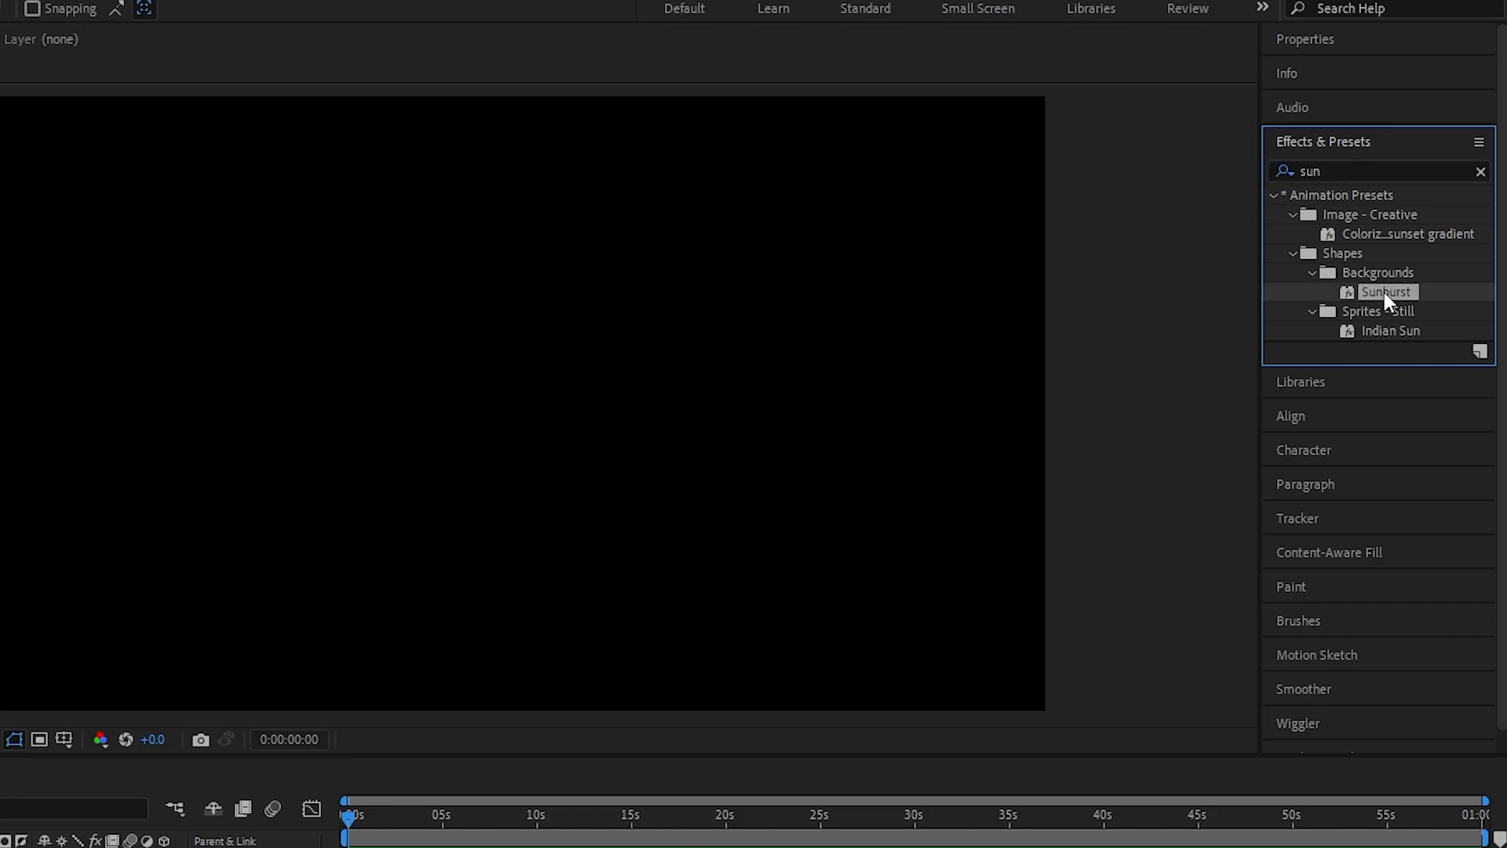
pyautogui.moveTo(1392, 293); pyautogui.dragTo(523, 447)
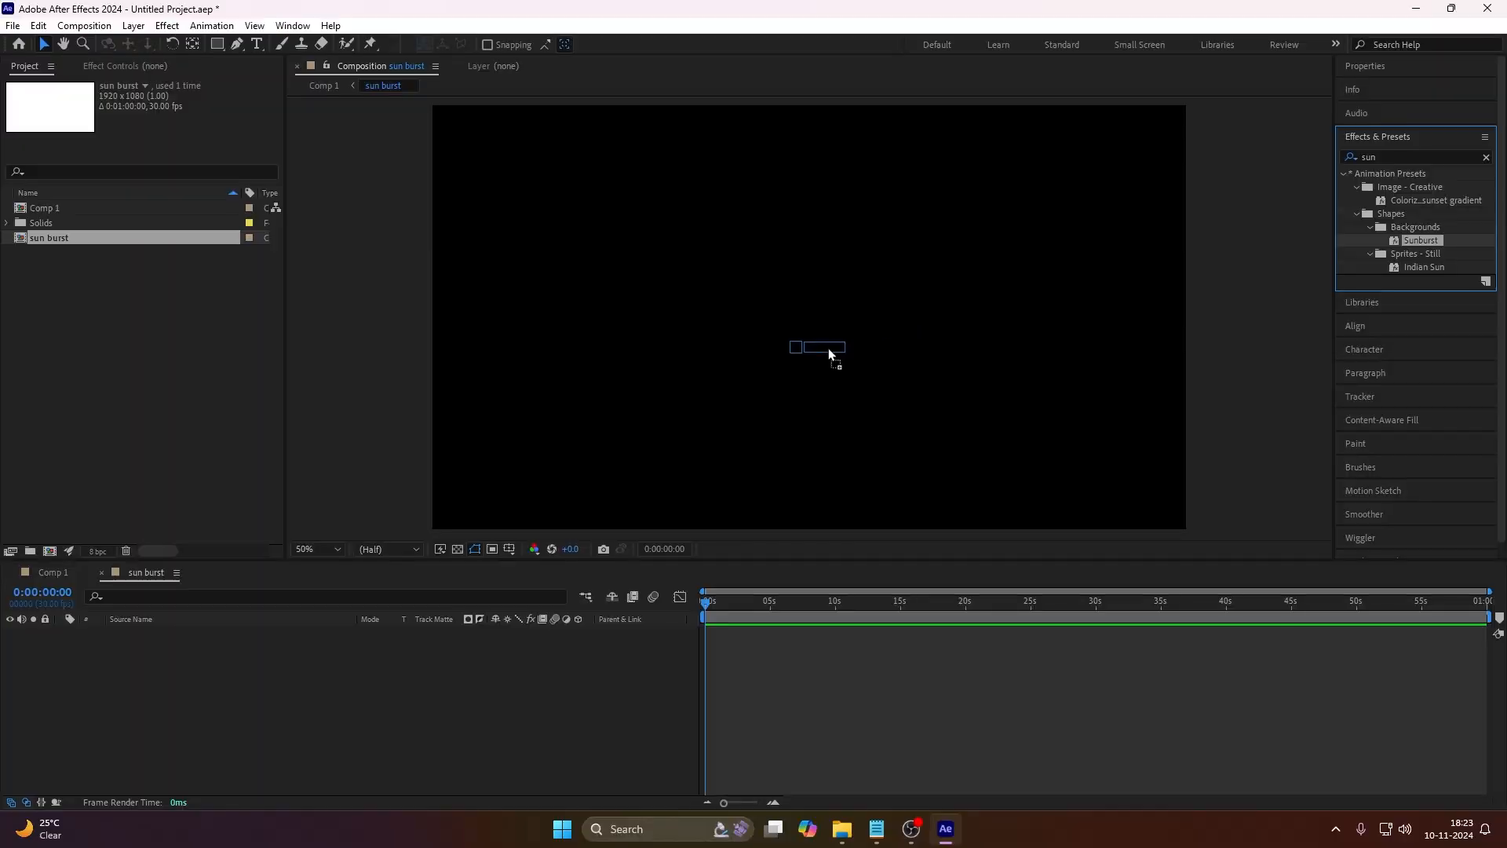
pyautogui.moveTo(821, 348); pyautogui.dragTo(817, 349)
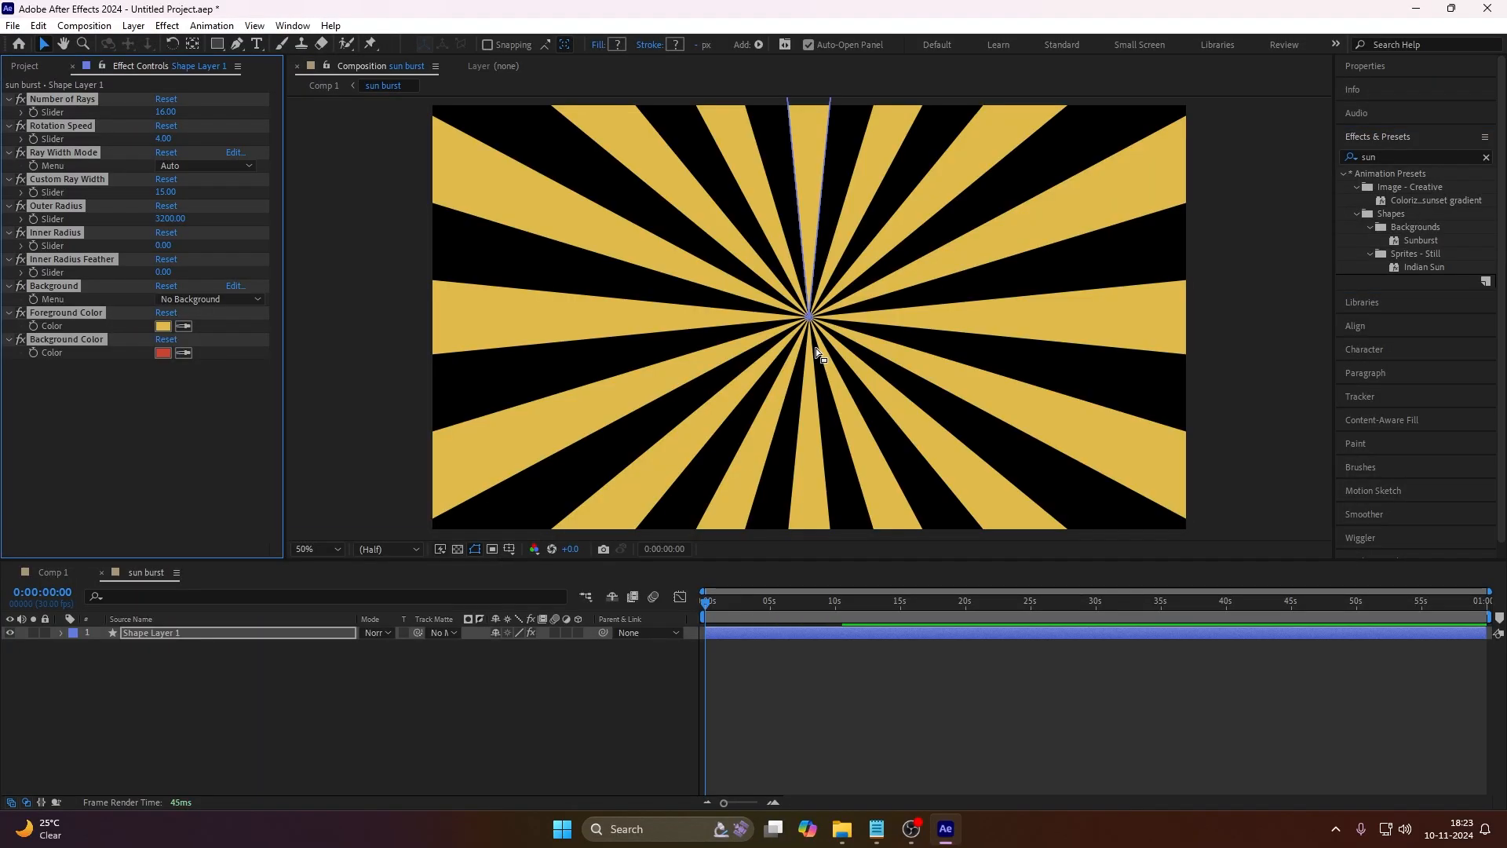
# Preview the rotating sunburst animation from the start of the timeline.
pyautogui.press(',')
pyautogui.press('.')
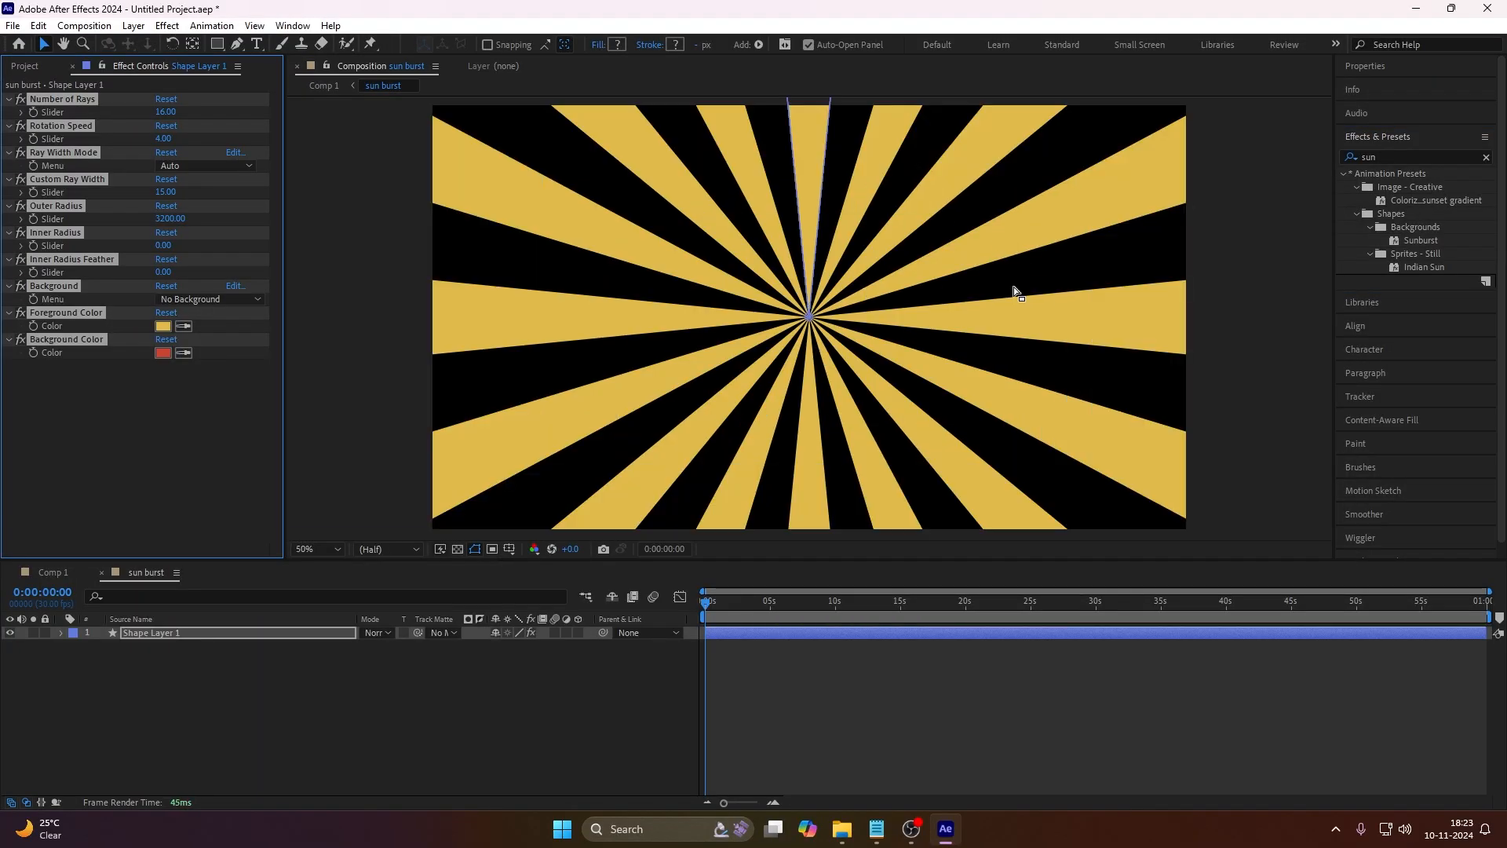
pyautogui.press(',')
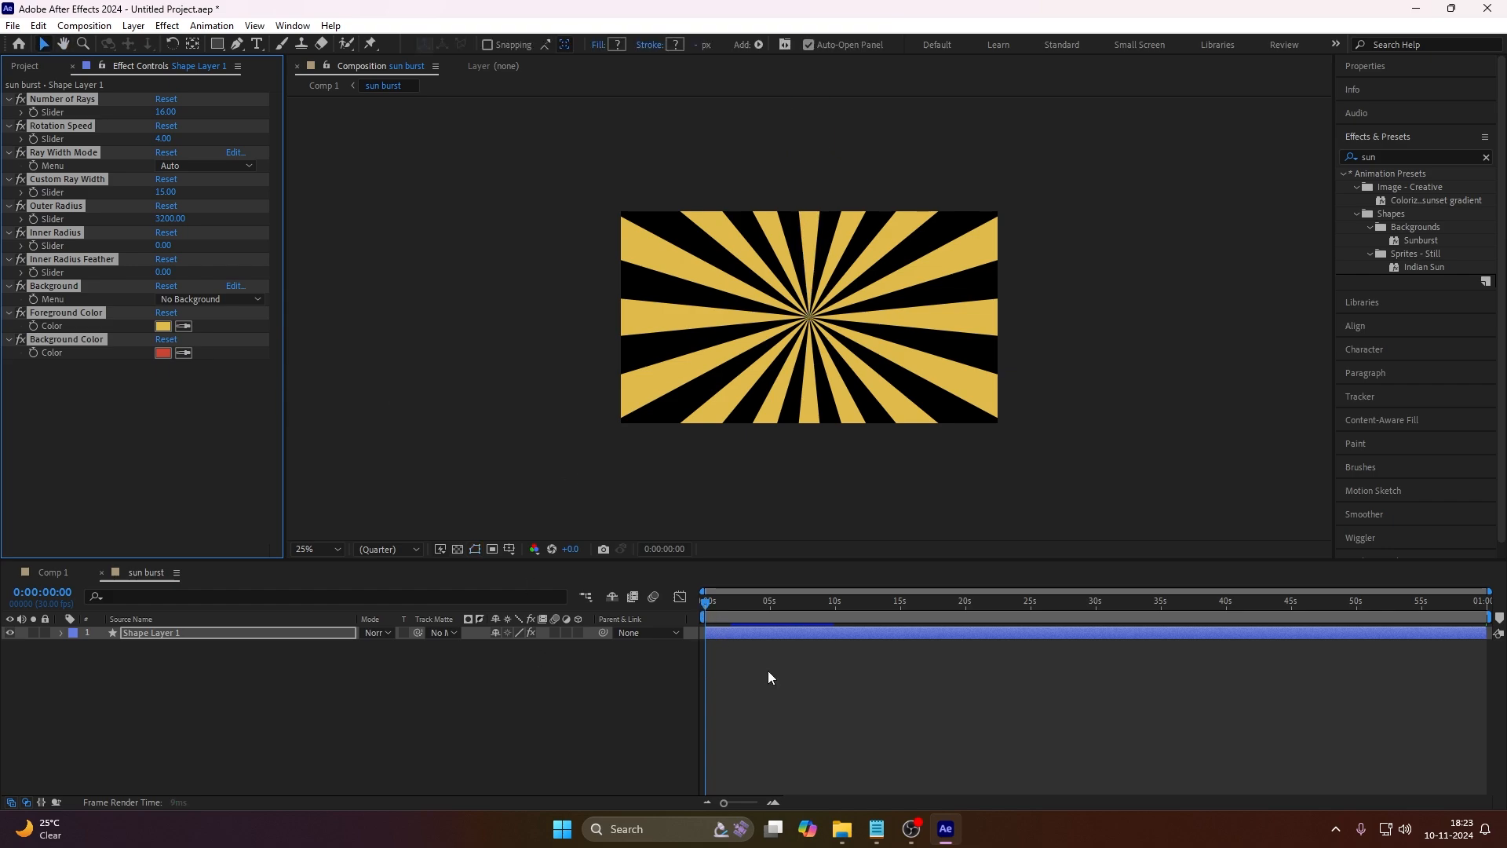
pyautogui.press('space')
pyautogui.click(711, 607)
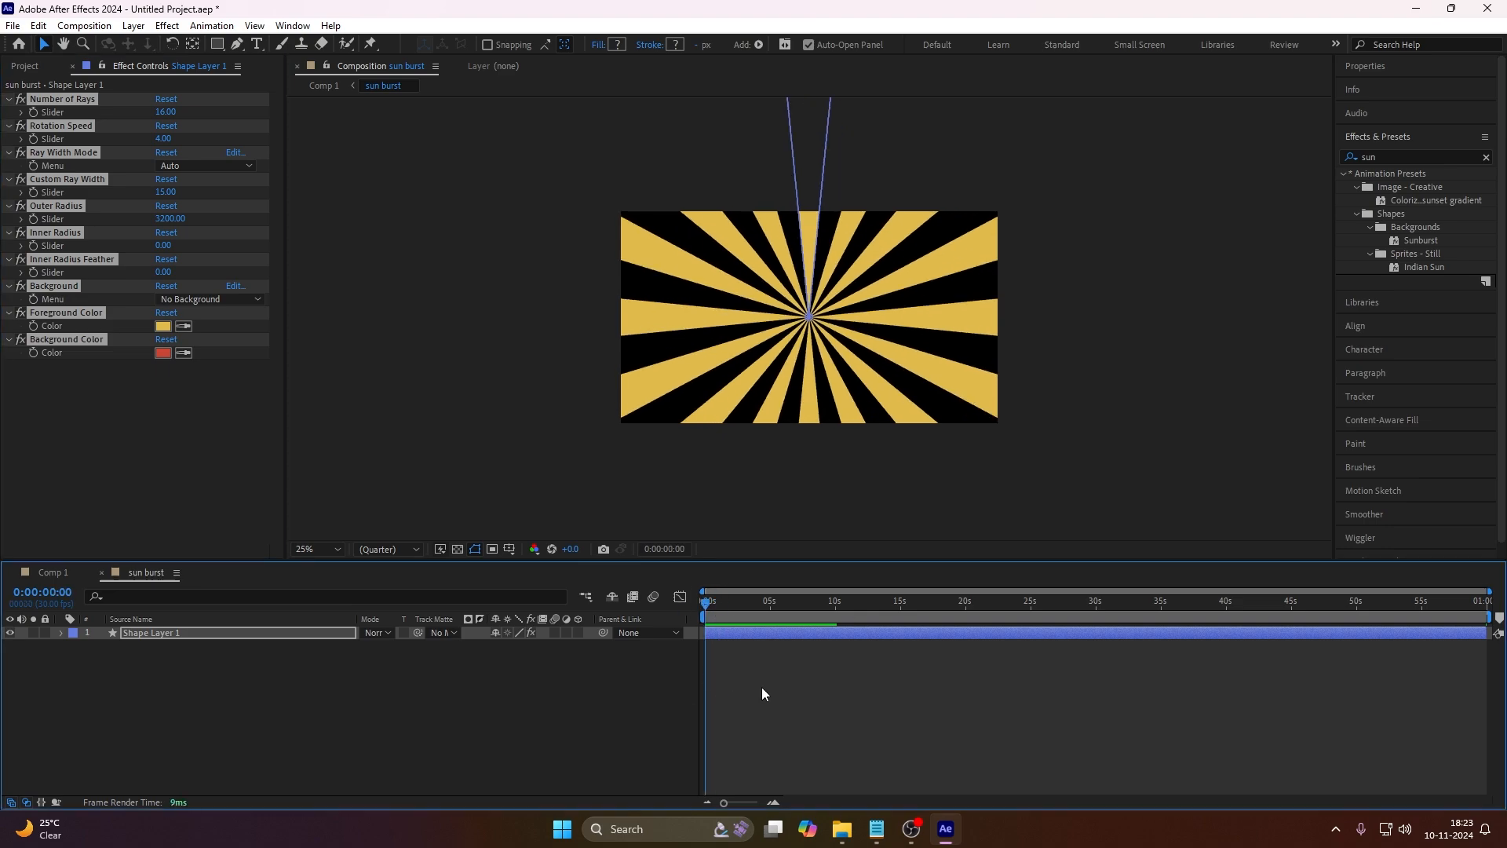
pyautogui.press('space')
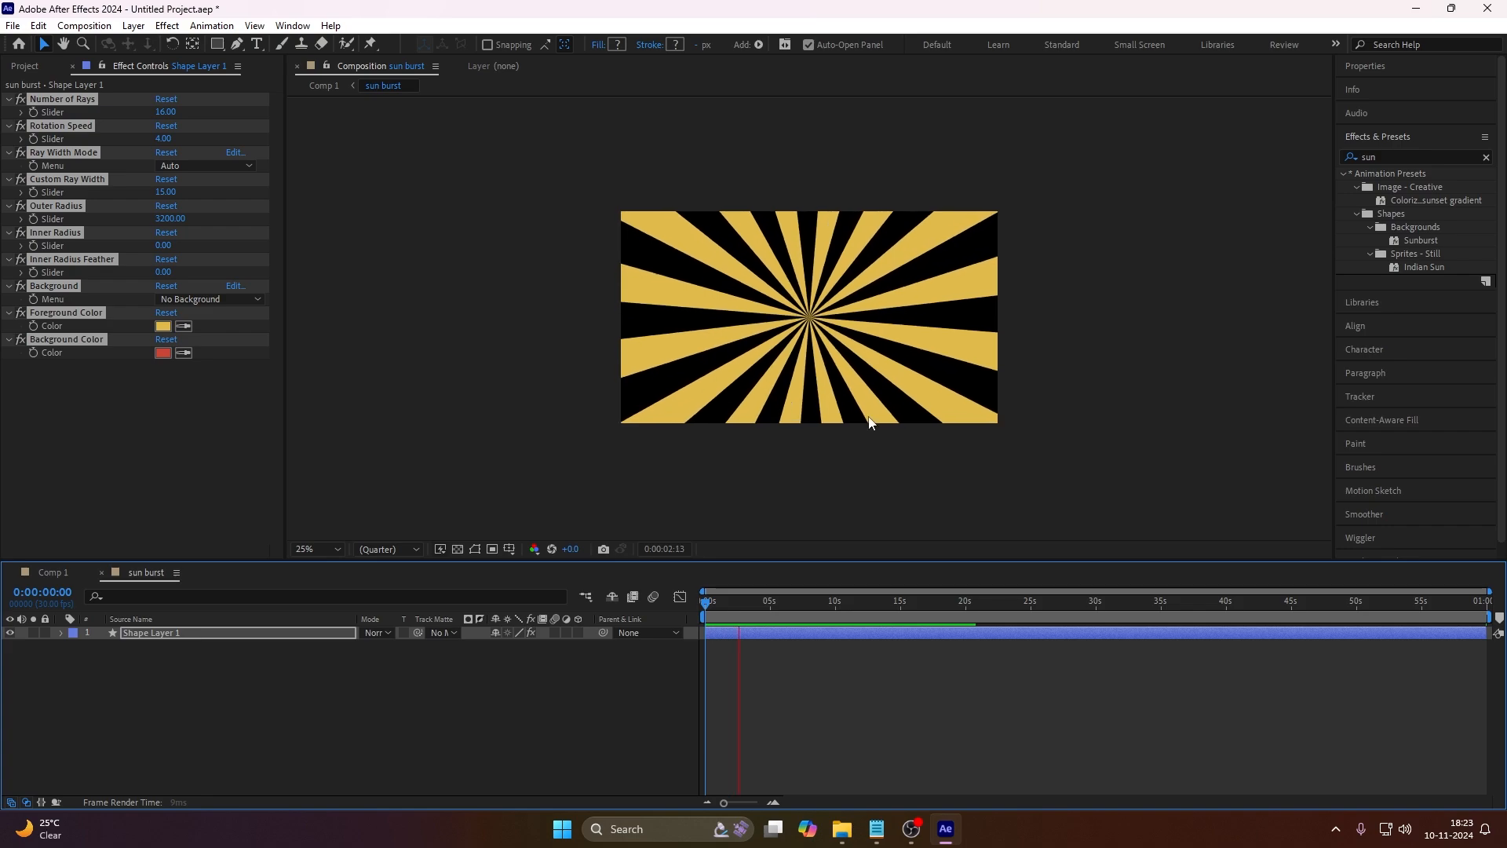
pyautogui.press('space')
pyautogui.press('.')
pyautogui.press('space')
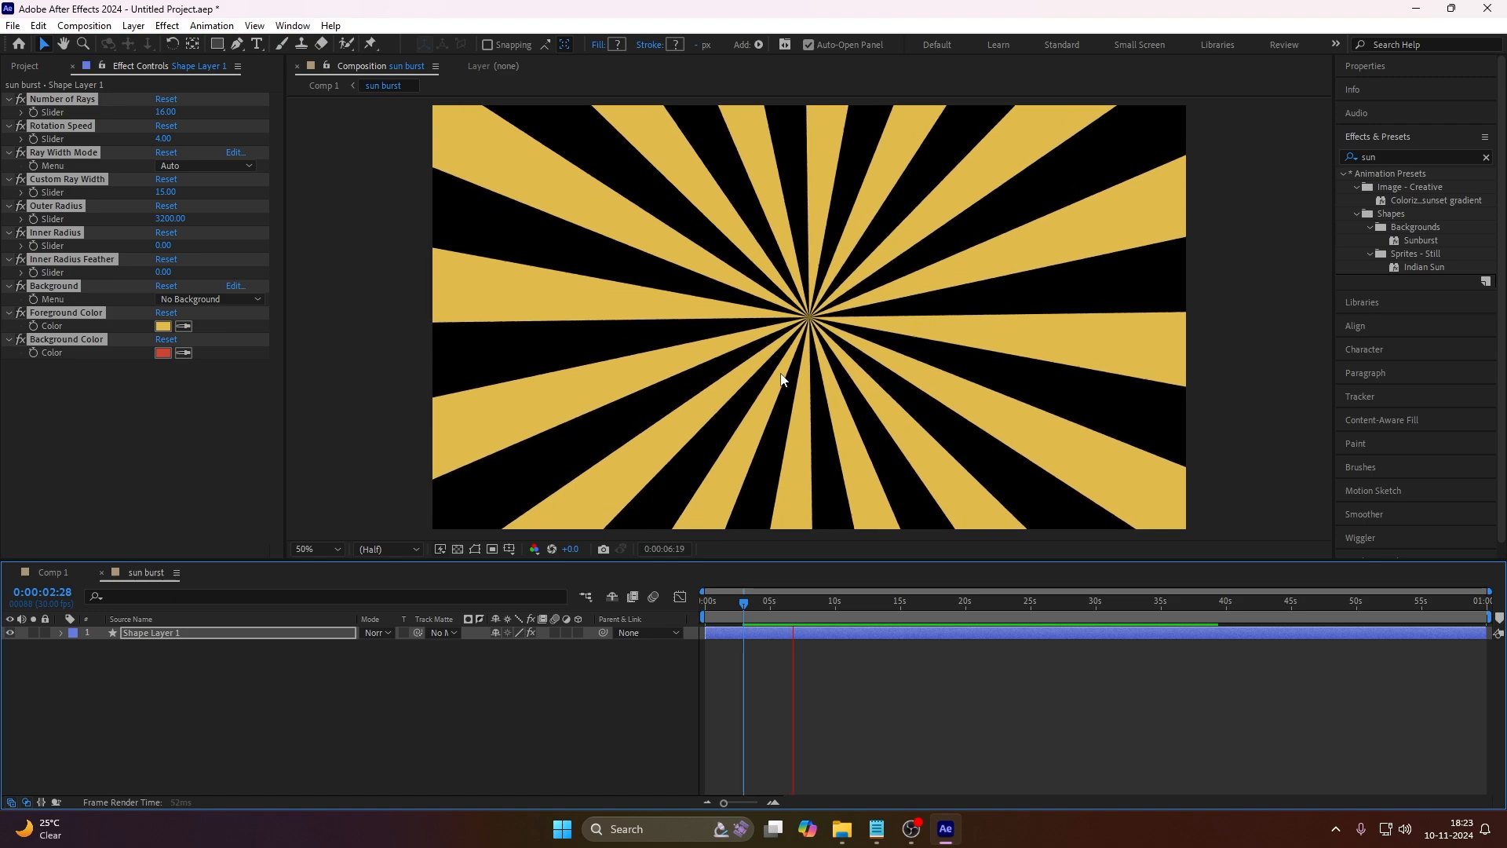
pyautogui.press('space')
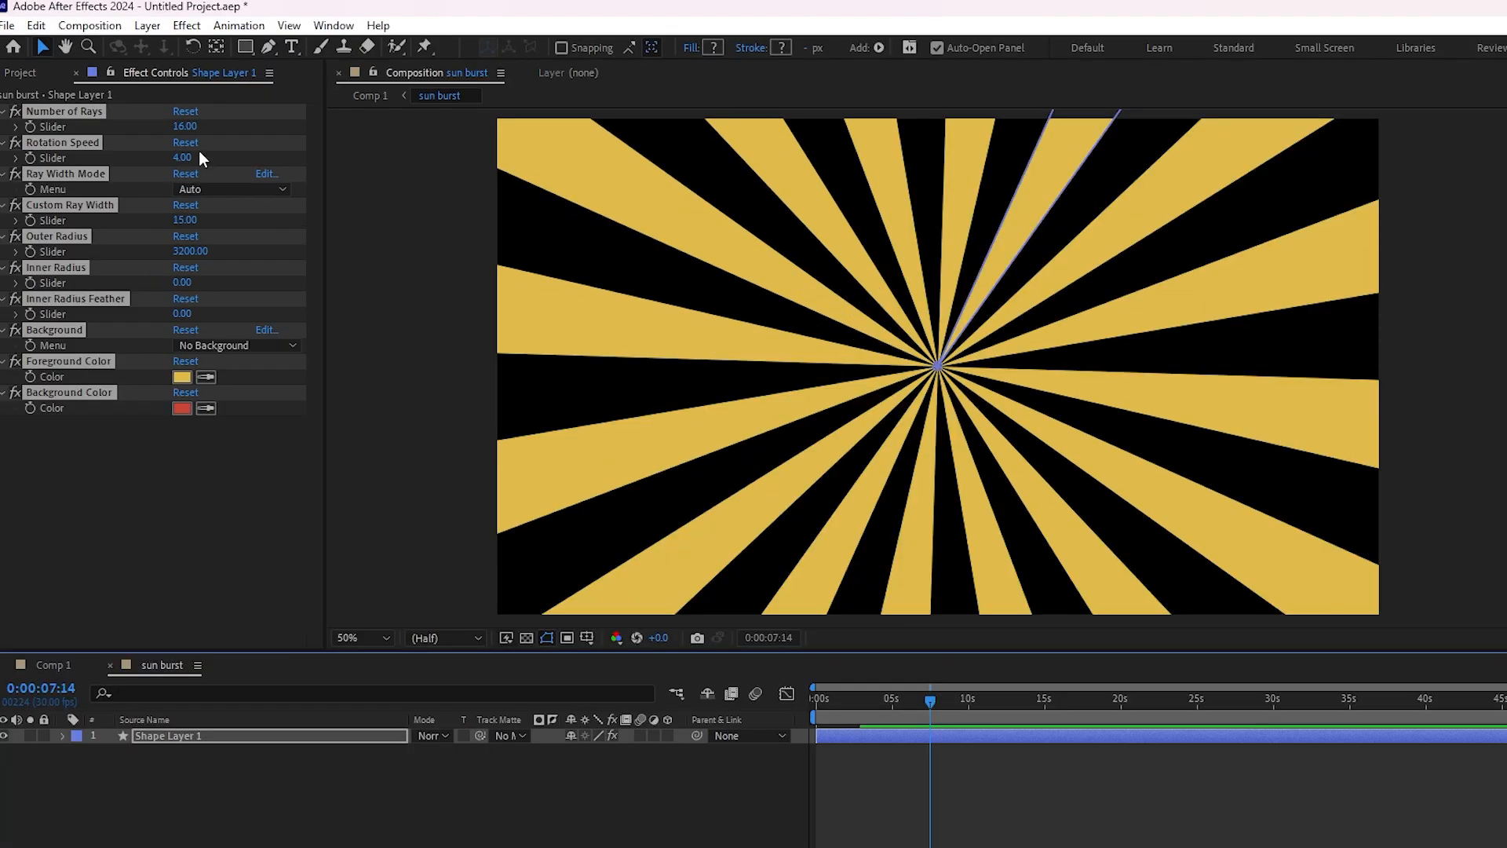
# Try raising all the selected sunburst sliders together until Number of Rays is 32.90 and Rotation Speed is 20.90.
pyautogui.moveTo(187, 125); pyautogui.dragTo(358, 122)
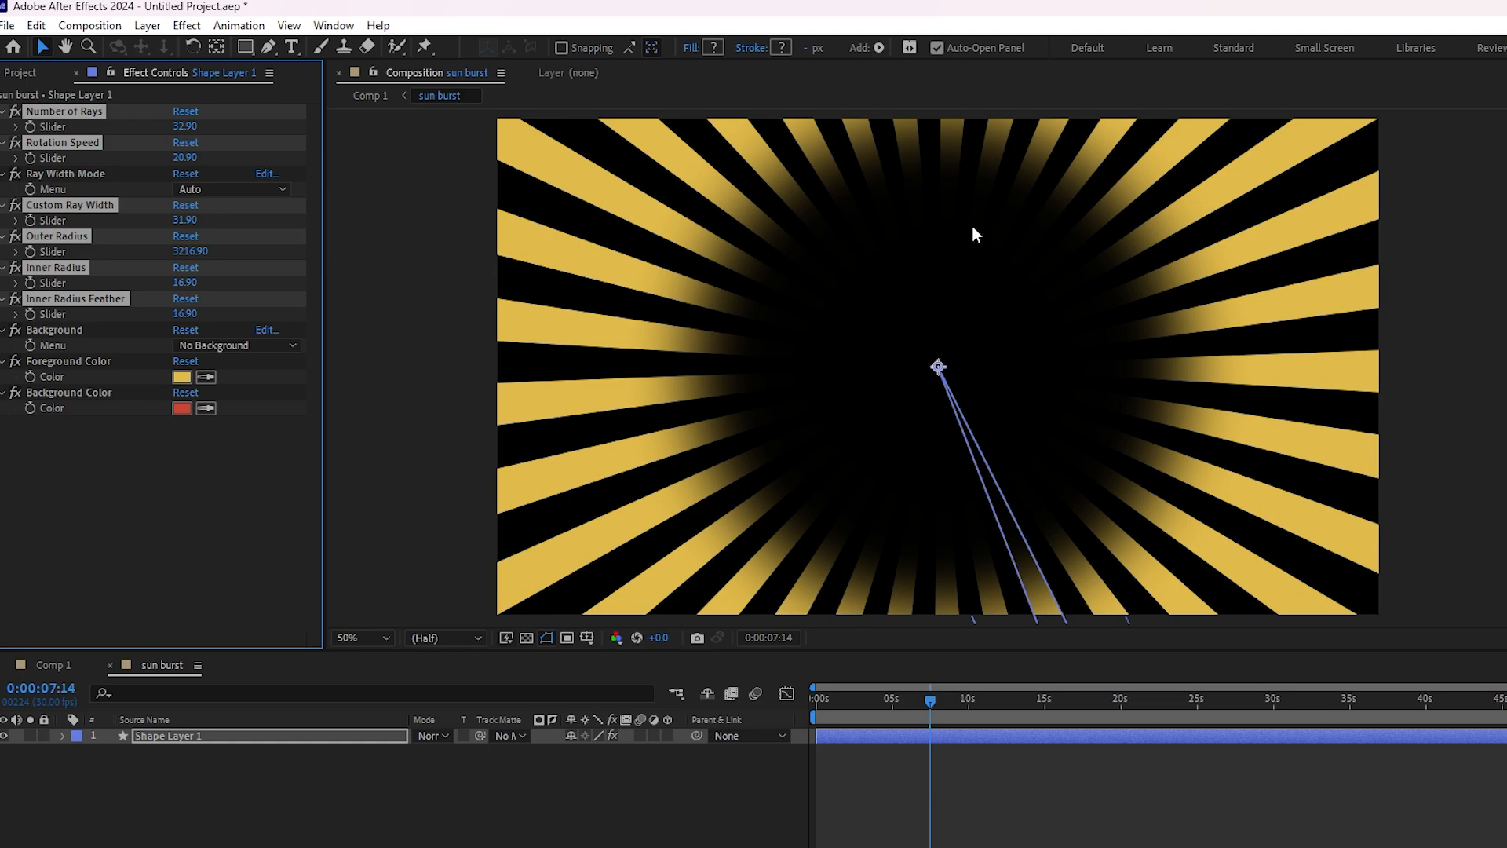
pyautogui.scroll(-4, 942, 361)
pyautogui.scroll(2, 968, 312)
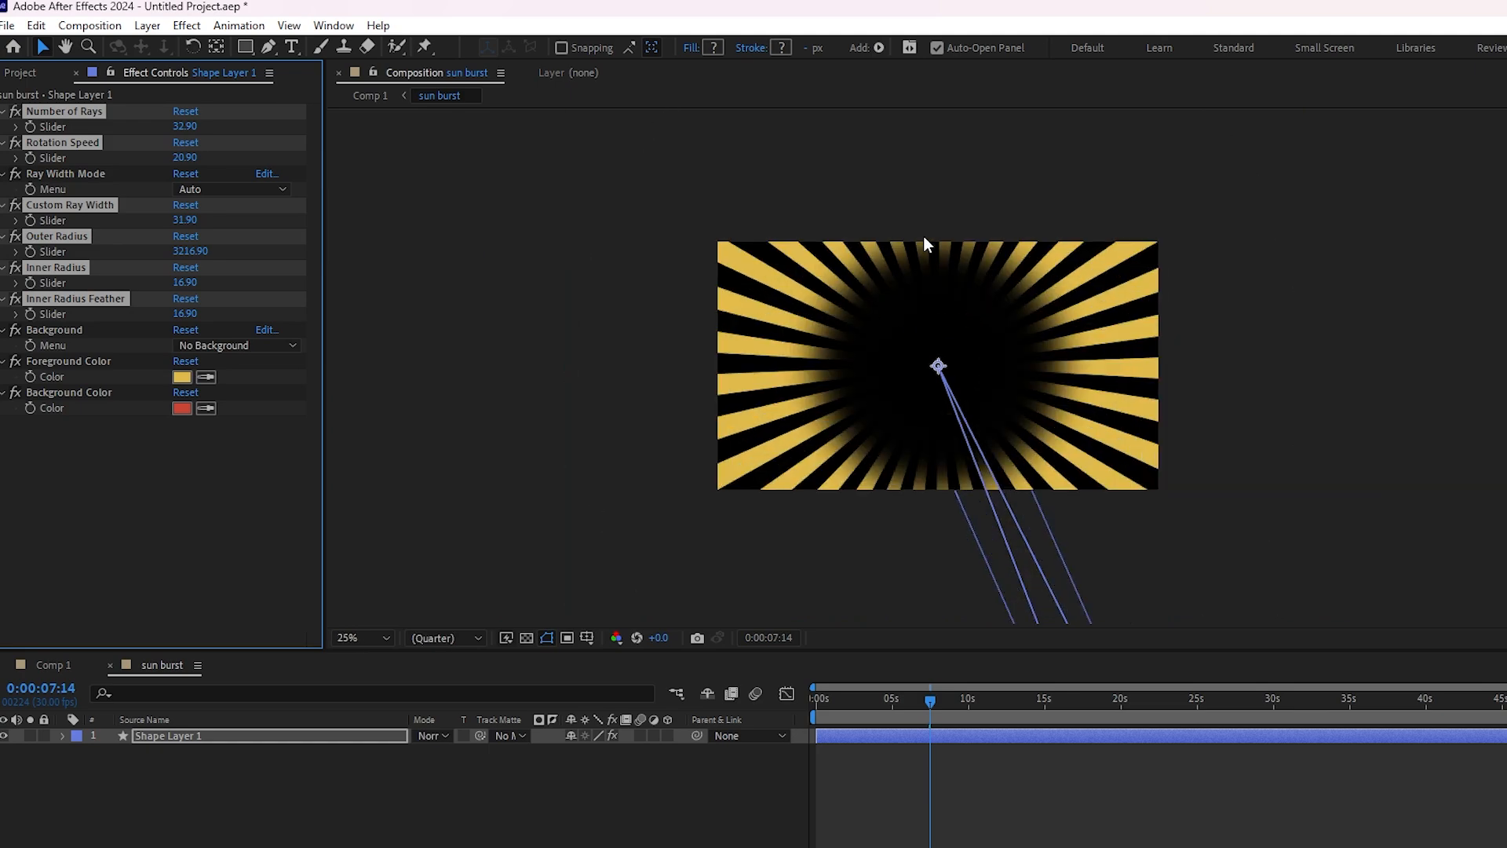
pyautogui.scroll(1, 916, 276)
# Lower the selected sliders together to 16.20 for Number of Rays and 4.20 for Rotation Speed, and deselect the effects.
pyautogui.moveTo(179, 125); pyautogui.dragTo(98, 157)
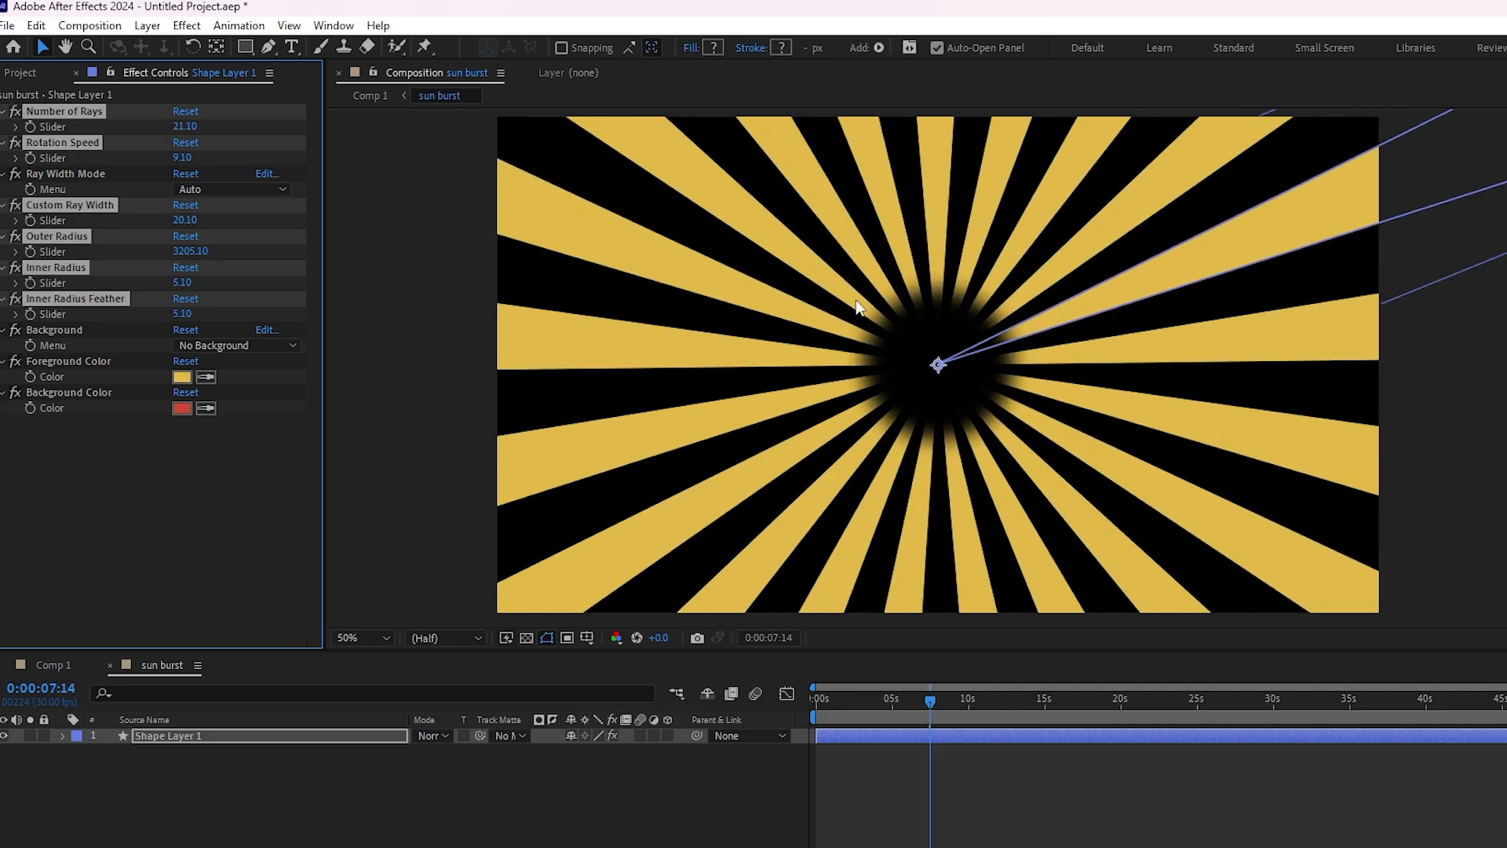
pyautogui.moveTo(183, 130)
pyautogui.mouseDown()
pyautogui.moveTo(212, 129)
pyautogui.moveTo(150, 134)
pyautogui.moveTo(159, 144)
pyautogui.mouseUp()
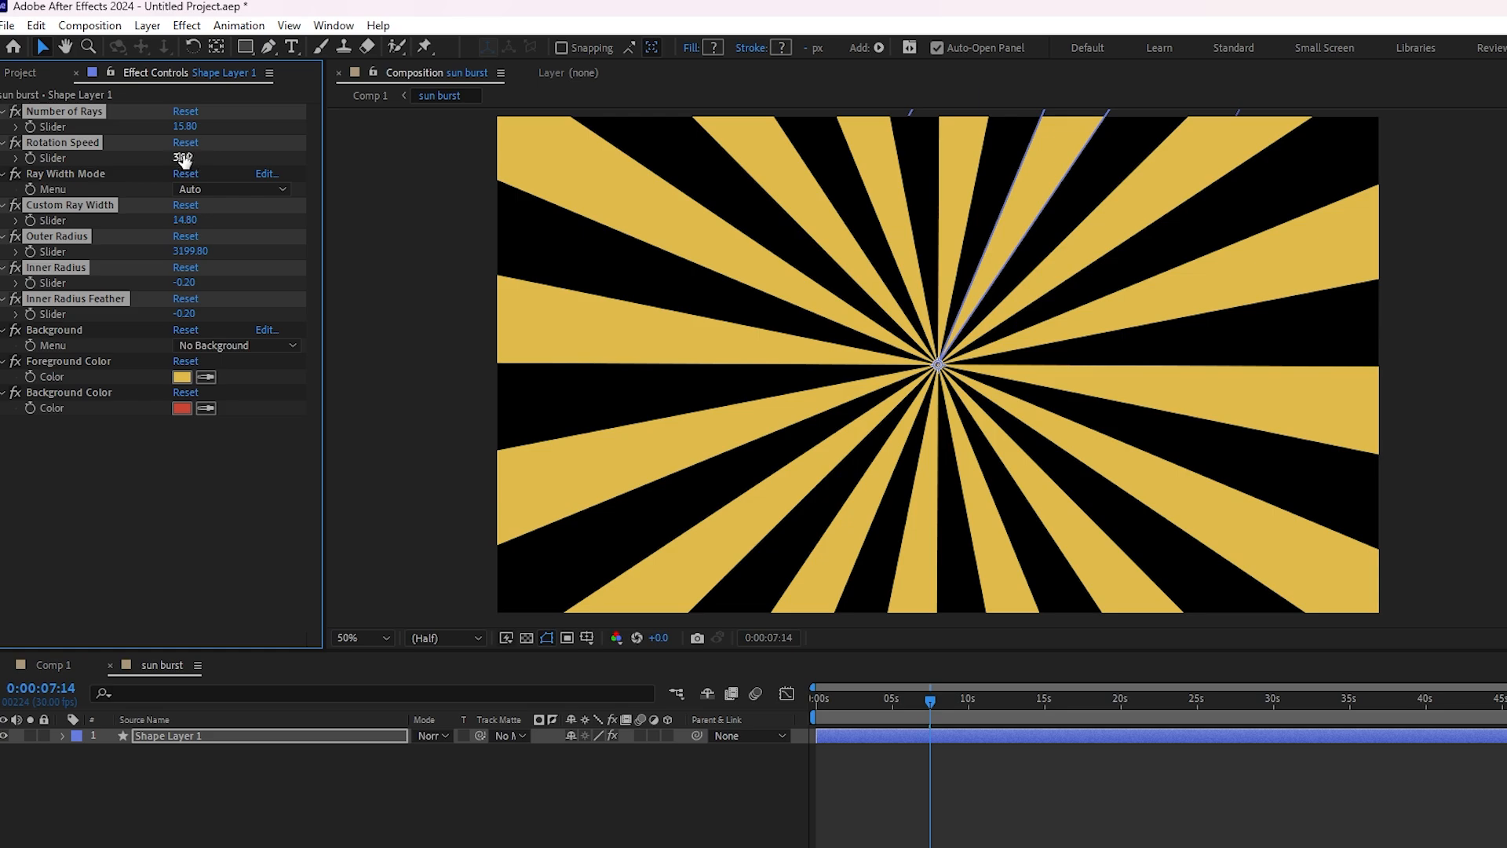
pyautogui.moveTo(195, 157)
pyautogui.mouseDown()
pyautogui.moveTo(438, 167)
pyautogui.moveTo(181, 158)
pyautogui.mouseUp()
pyautogui.click(182, 158)
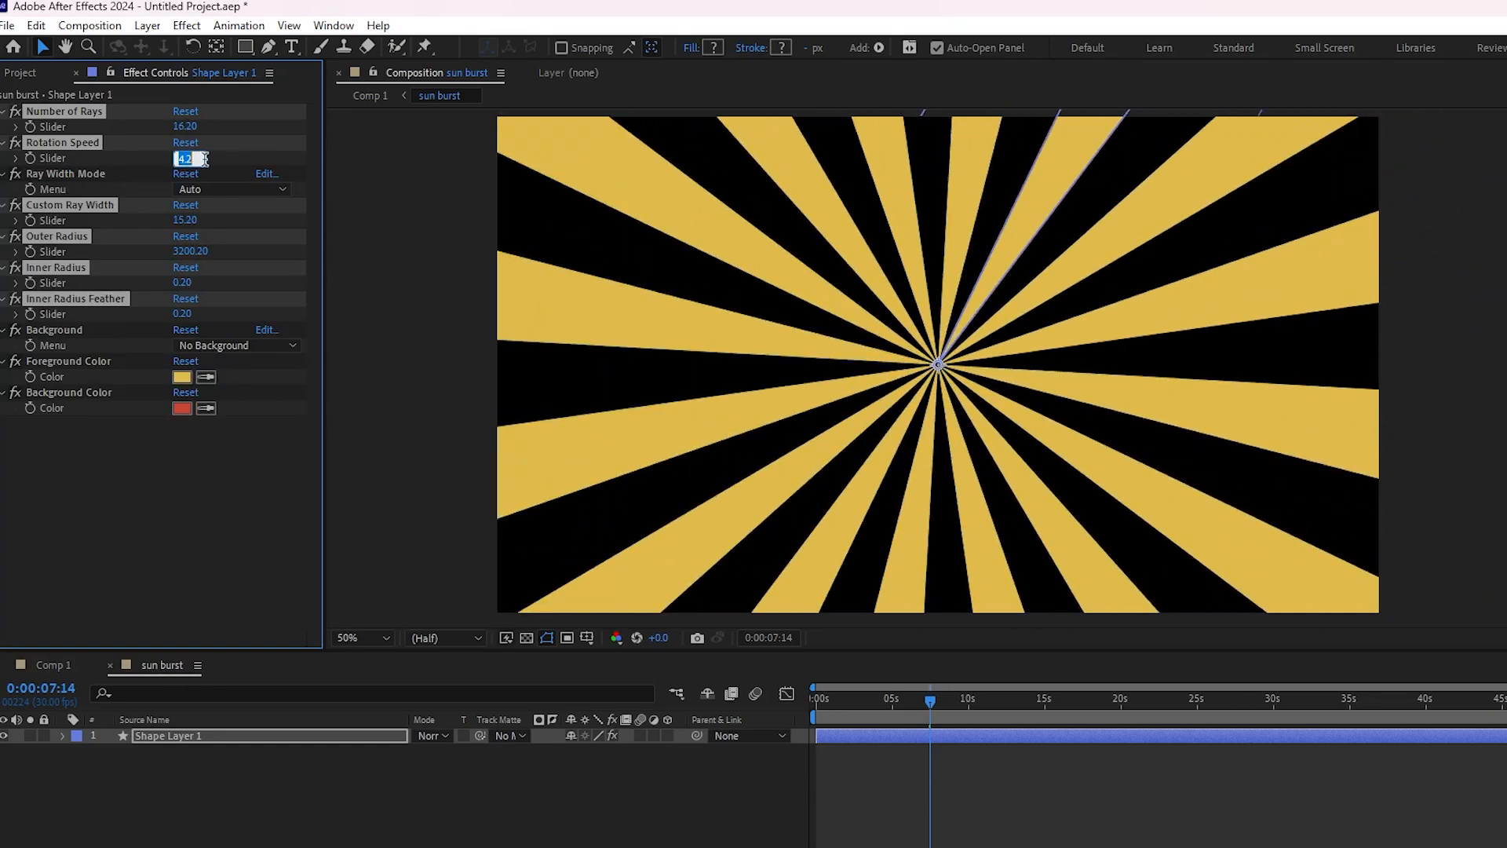
pyautogui.click(251, 154)
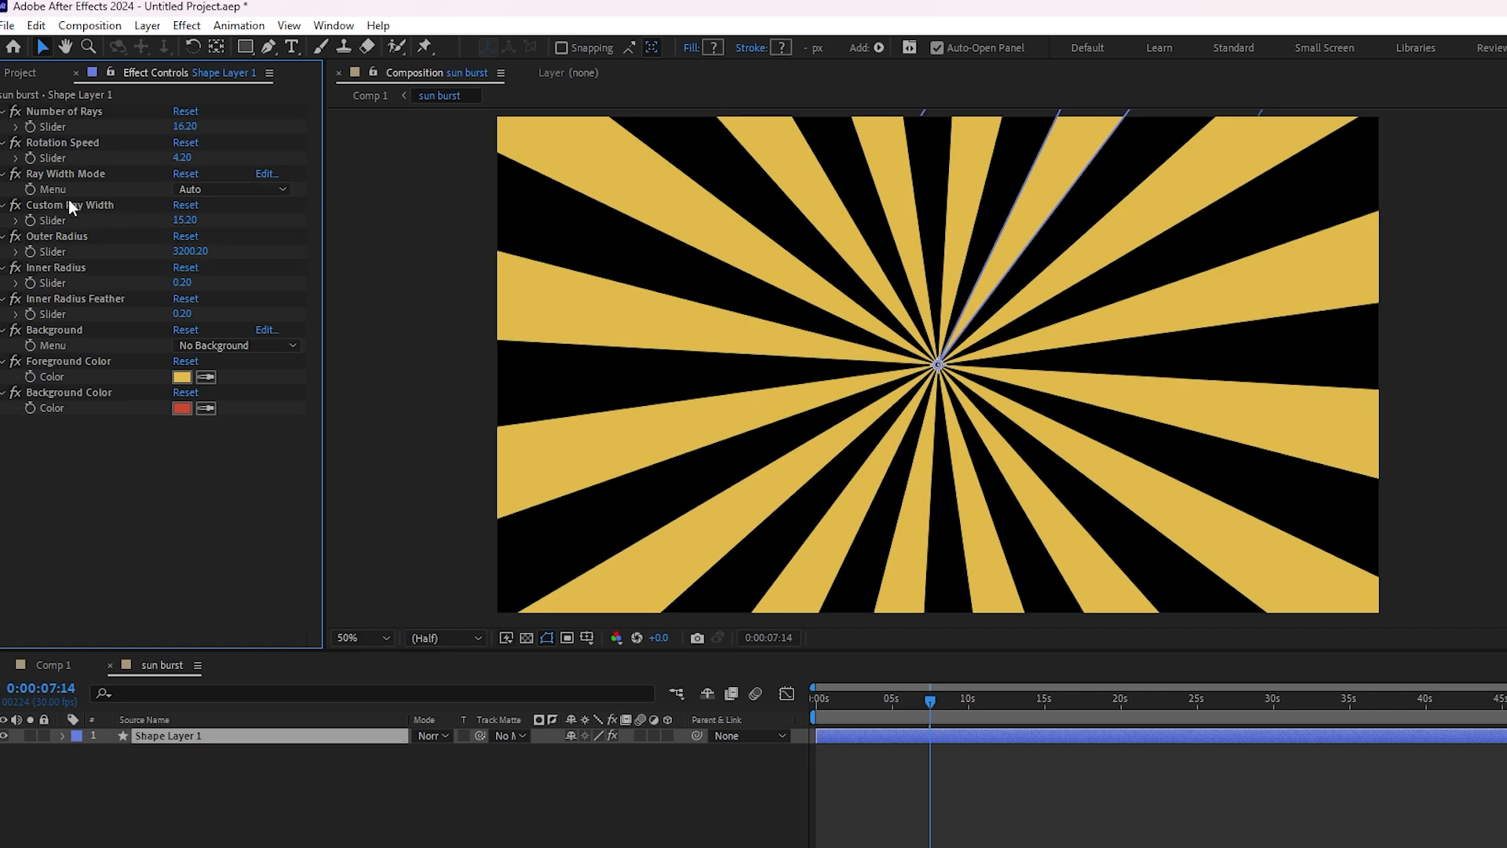
# Keep Ray Width Mode on Auto and set the Custom Ray Width to 36.20.
pyautogui.click(196, 188)
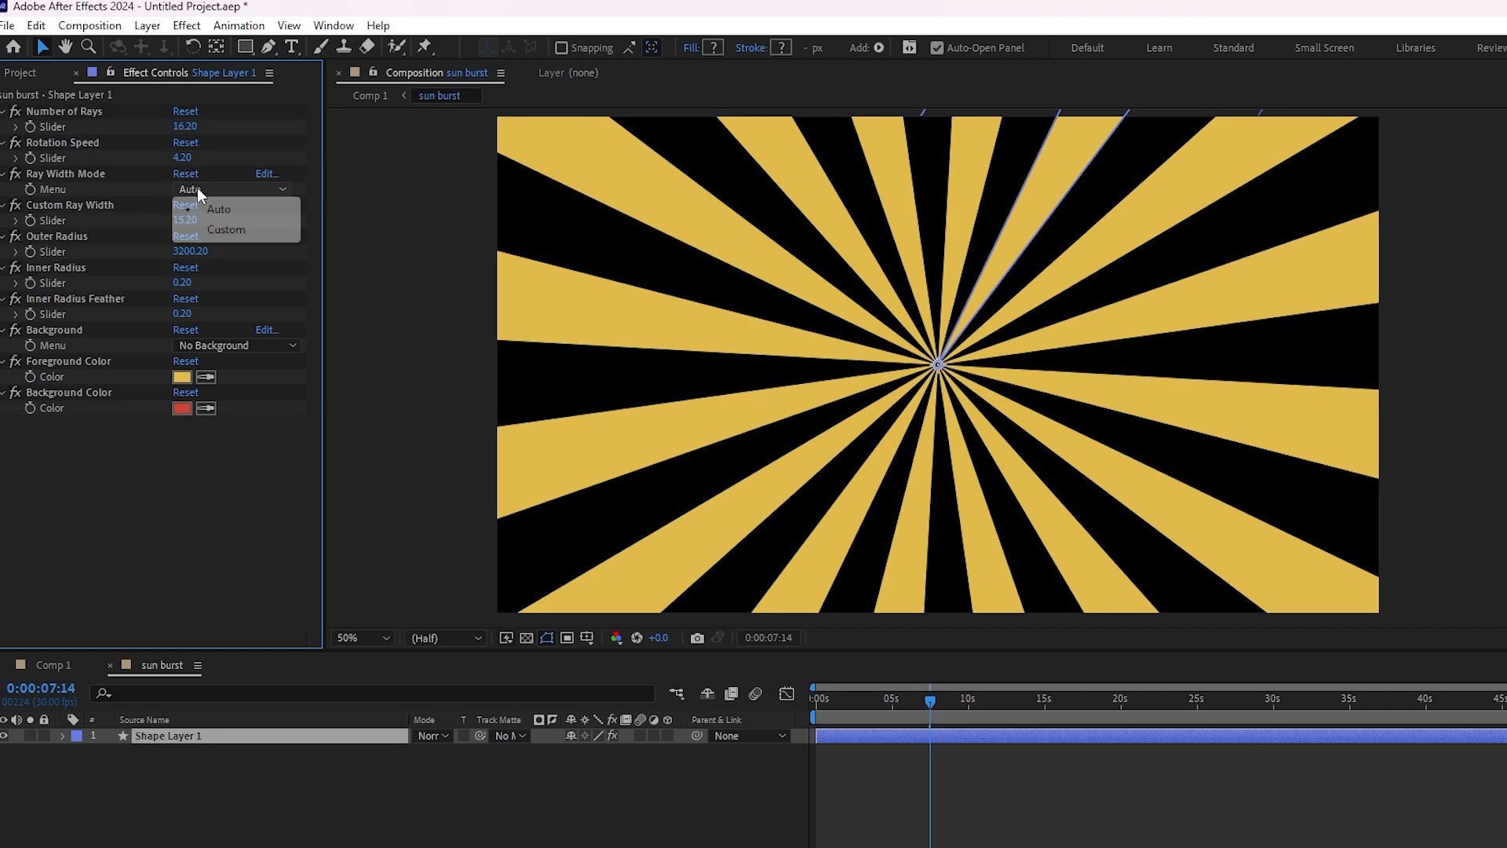
pyautogui.click(280, 280)
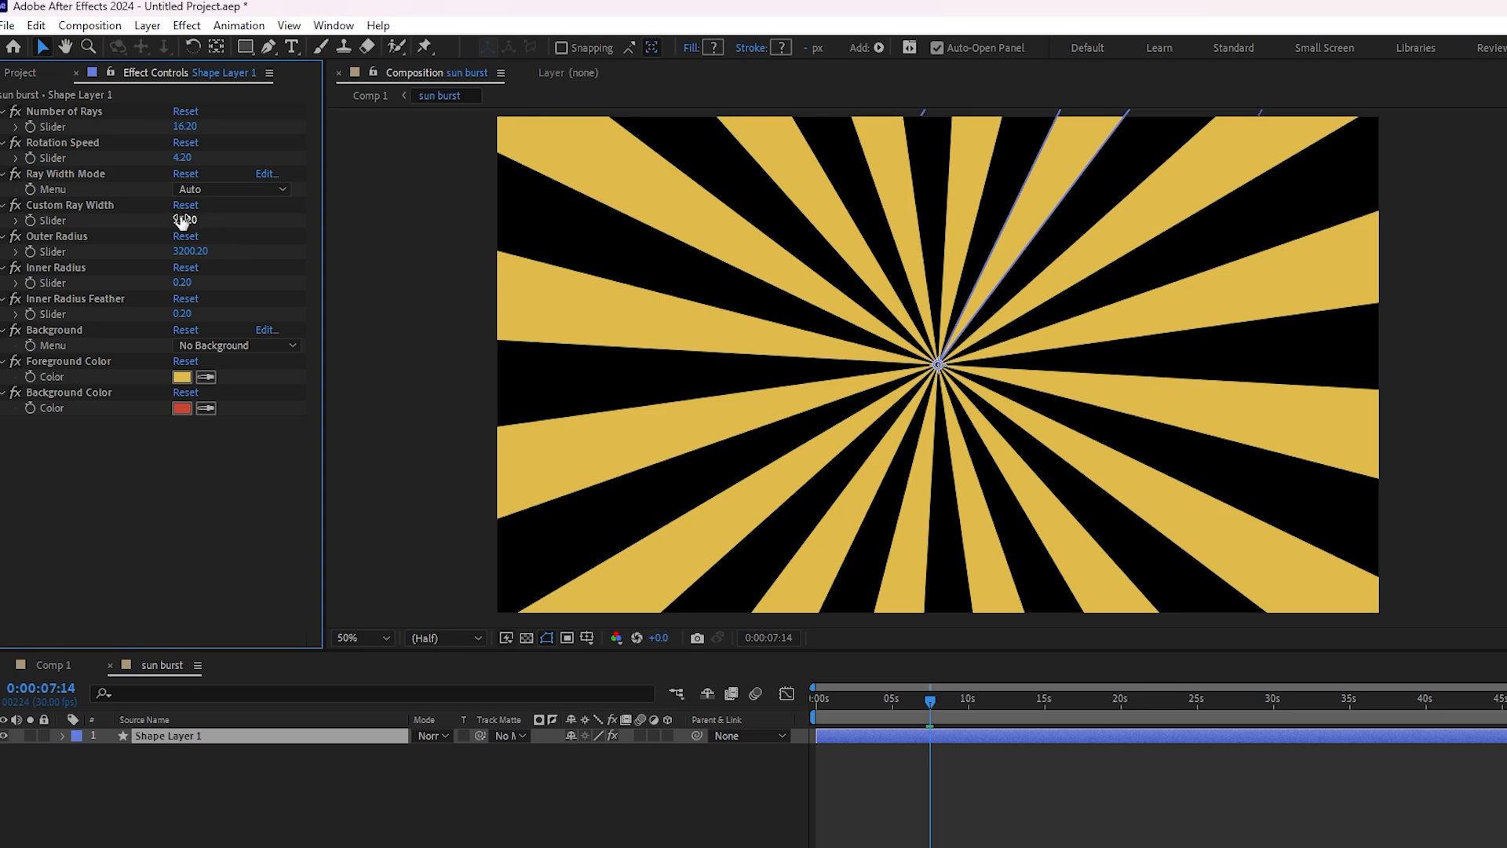
pyautogui.scroll(-4, 920, 361)
pyautogui.moveTo(182, 220); pyautogui.dragTo(185, 255)
pyautogui.press('.')
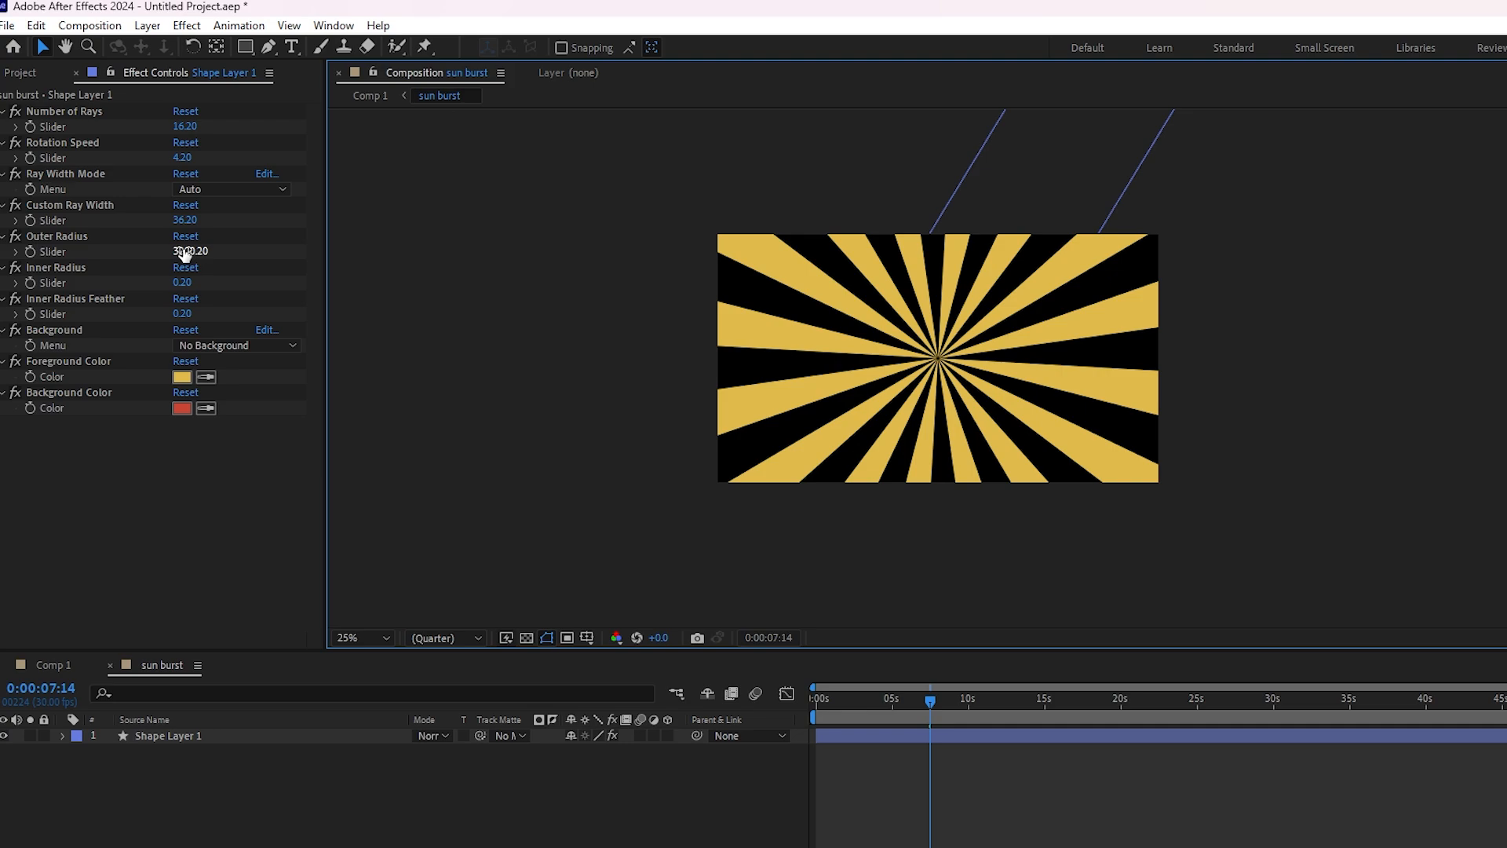
pyautogui.click(185, 254)
pyautogui.press('Return')
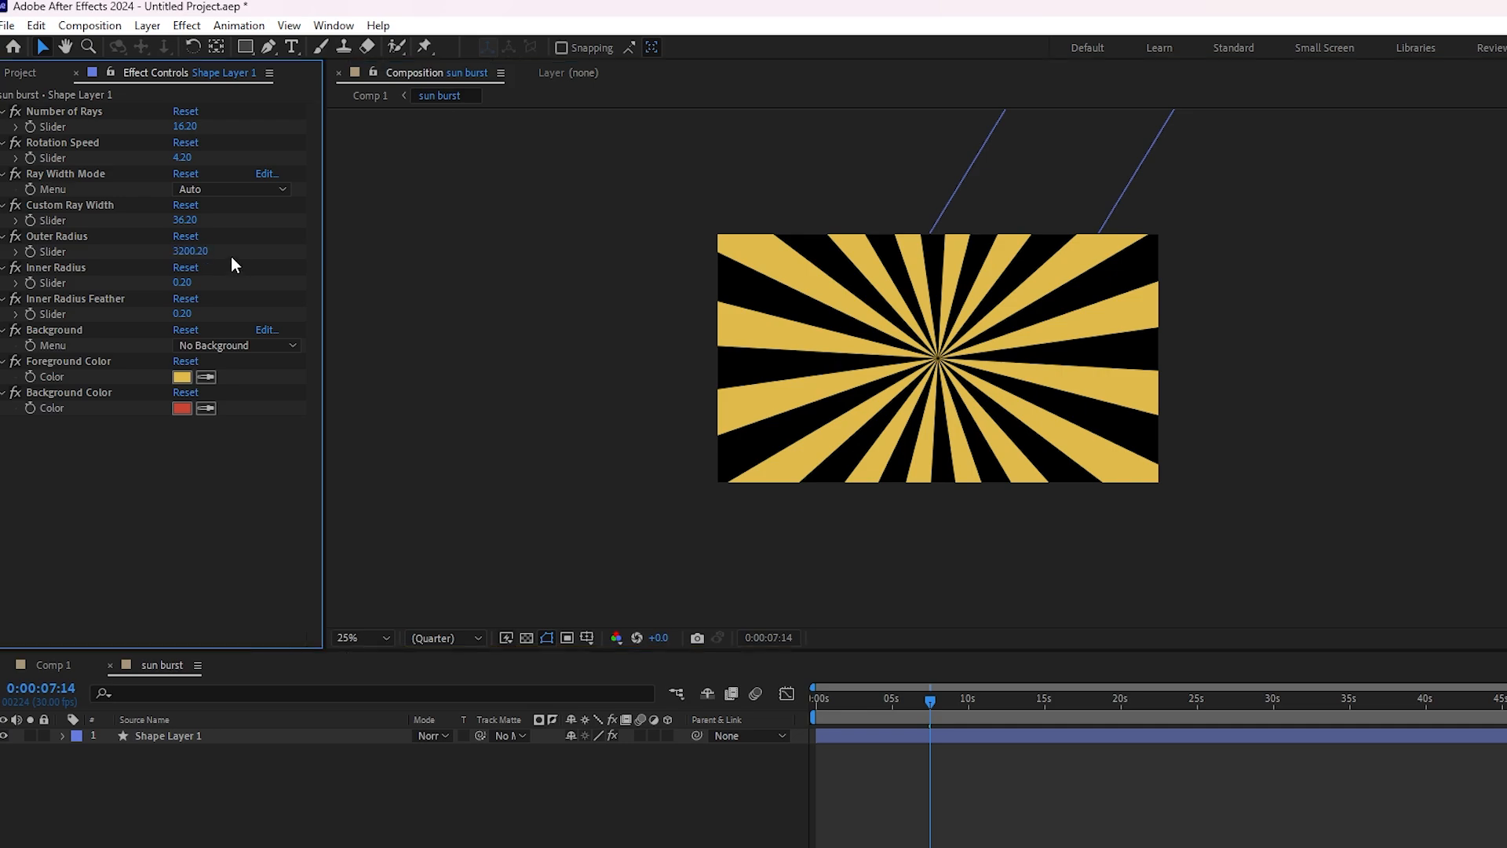
# Preview the sunburst rotation from the start, and try Rotation Speeds of 137.50 and 65.20 with playback.
pyautogui.press('Home')
pyautogui.press('space')
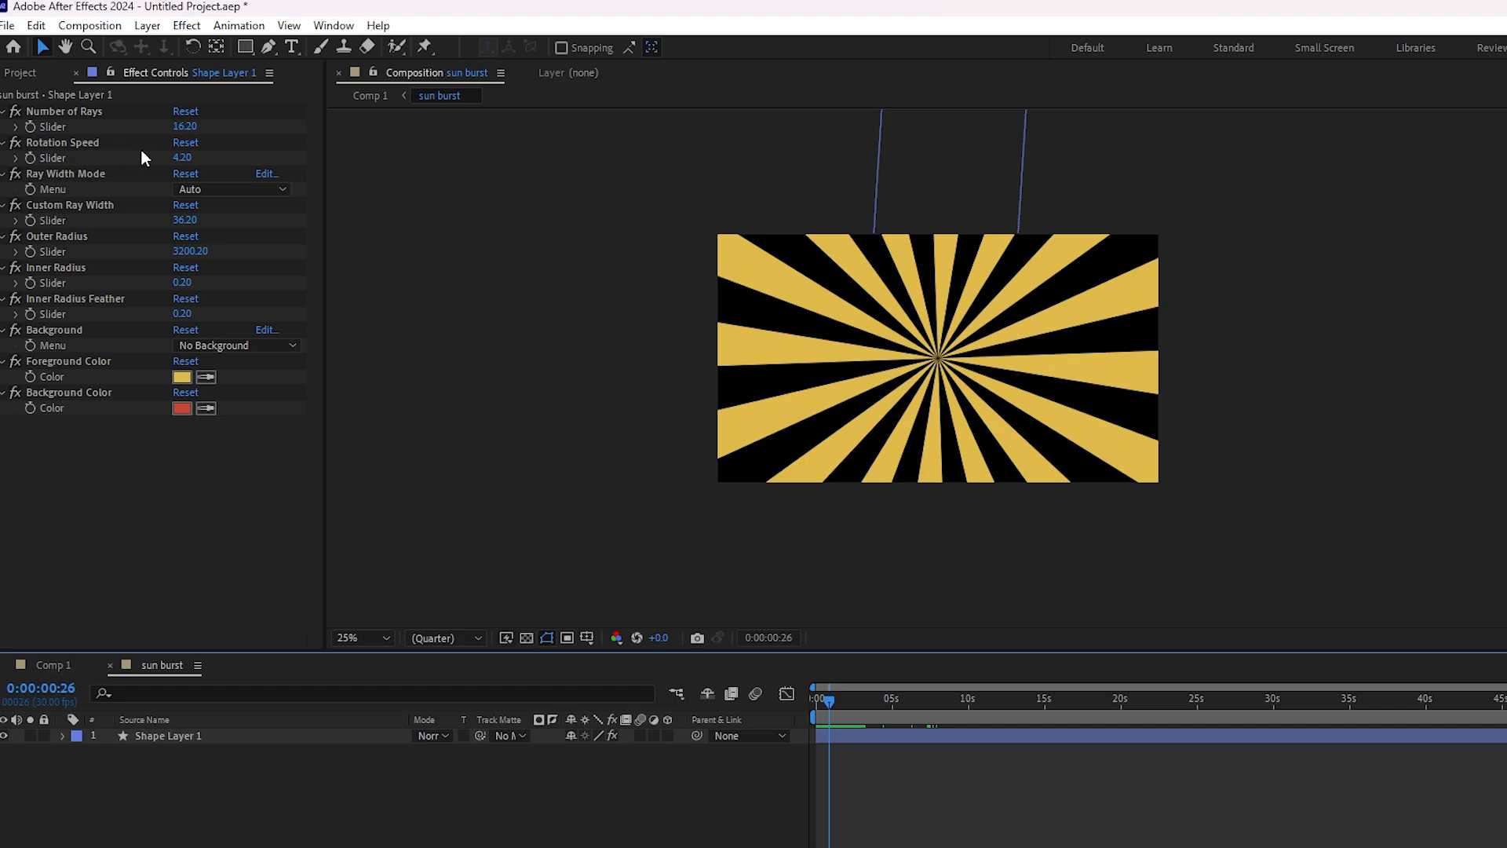
pyautogui.moveTo(183, 157); pyautogui.dragTo(845, 572)
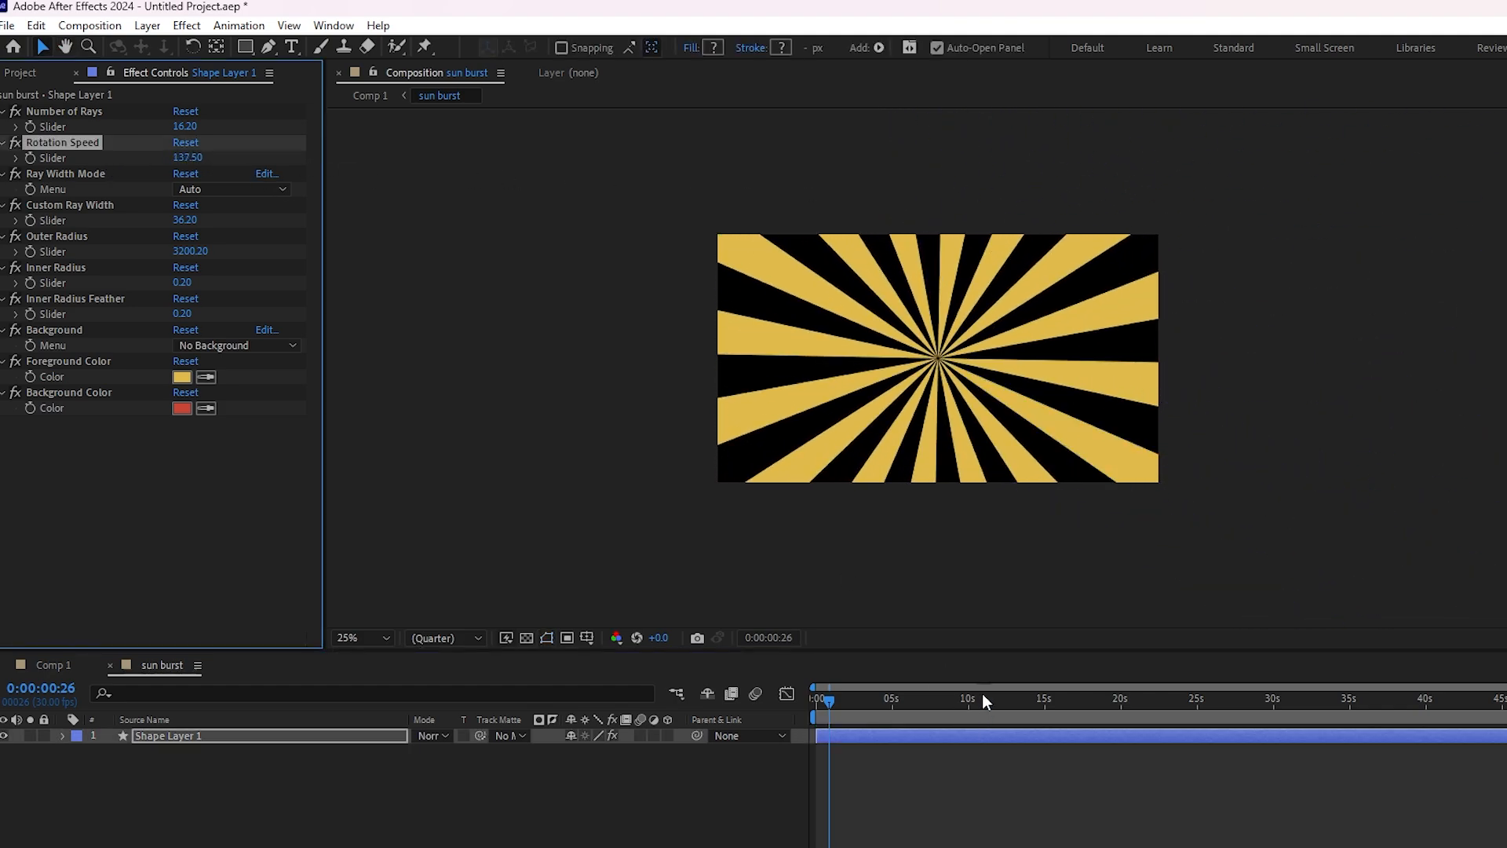
pyautogui.press('space')
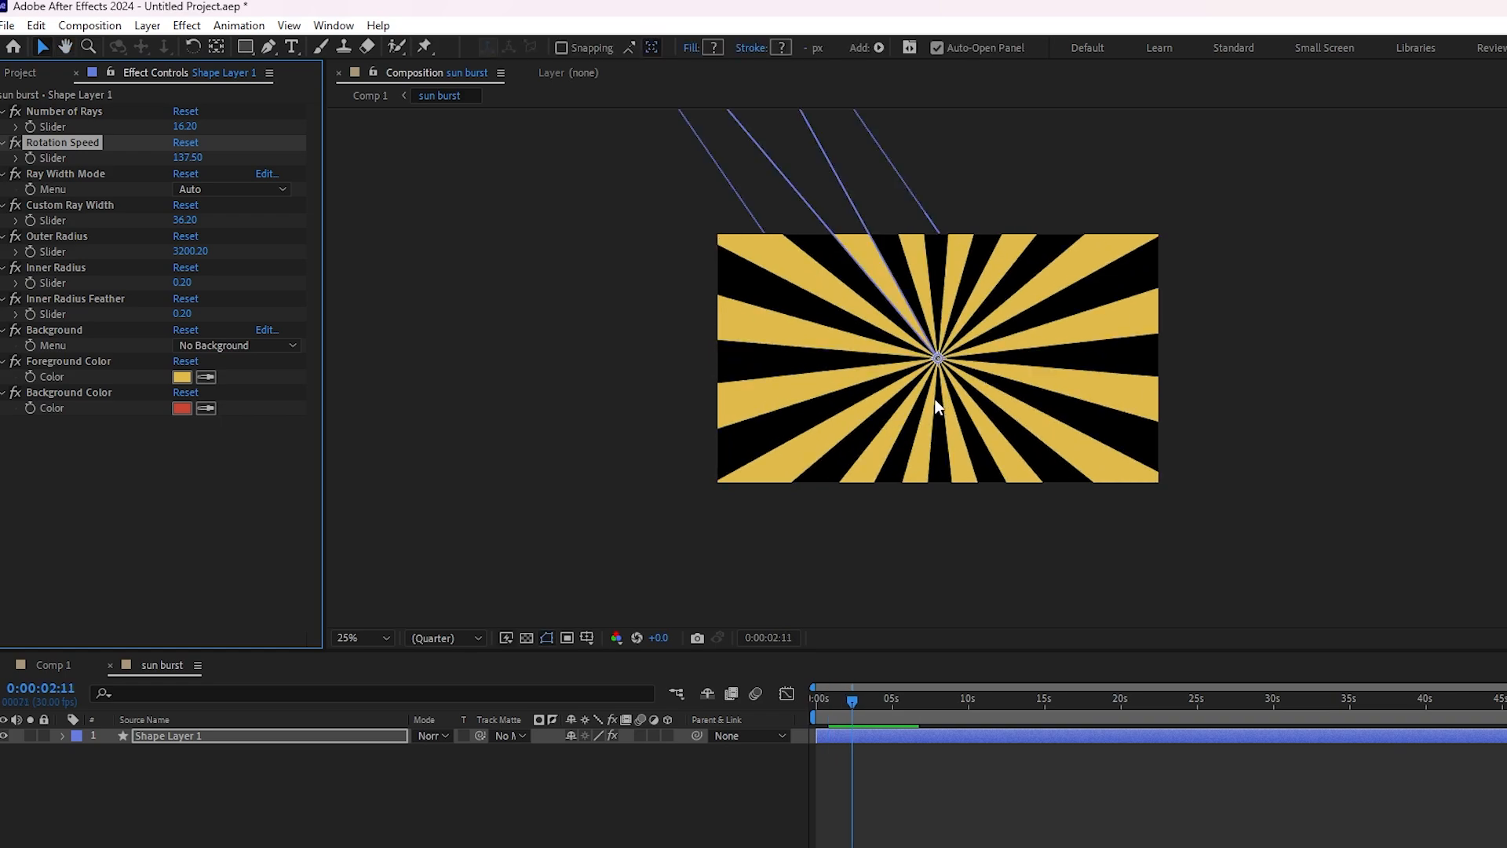
pyautogui.moveTo(187, 157); pyautogui.dragTo(78, 163)
pyautogui.press('space')
pyautogui.press('space')
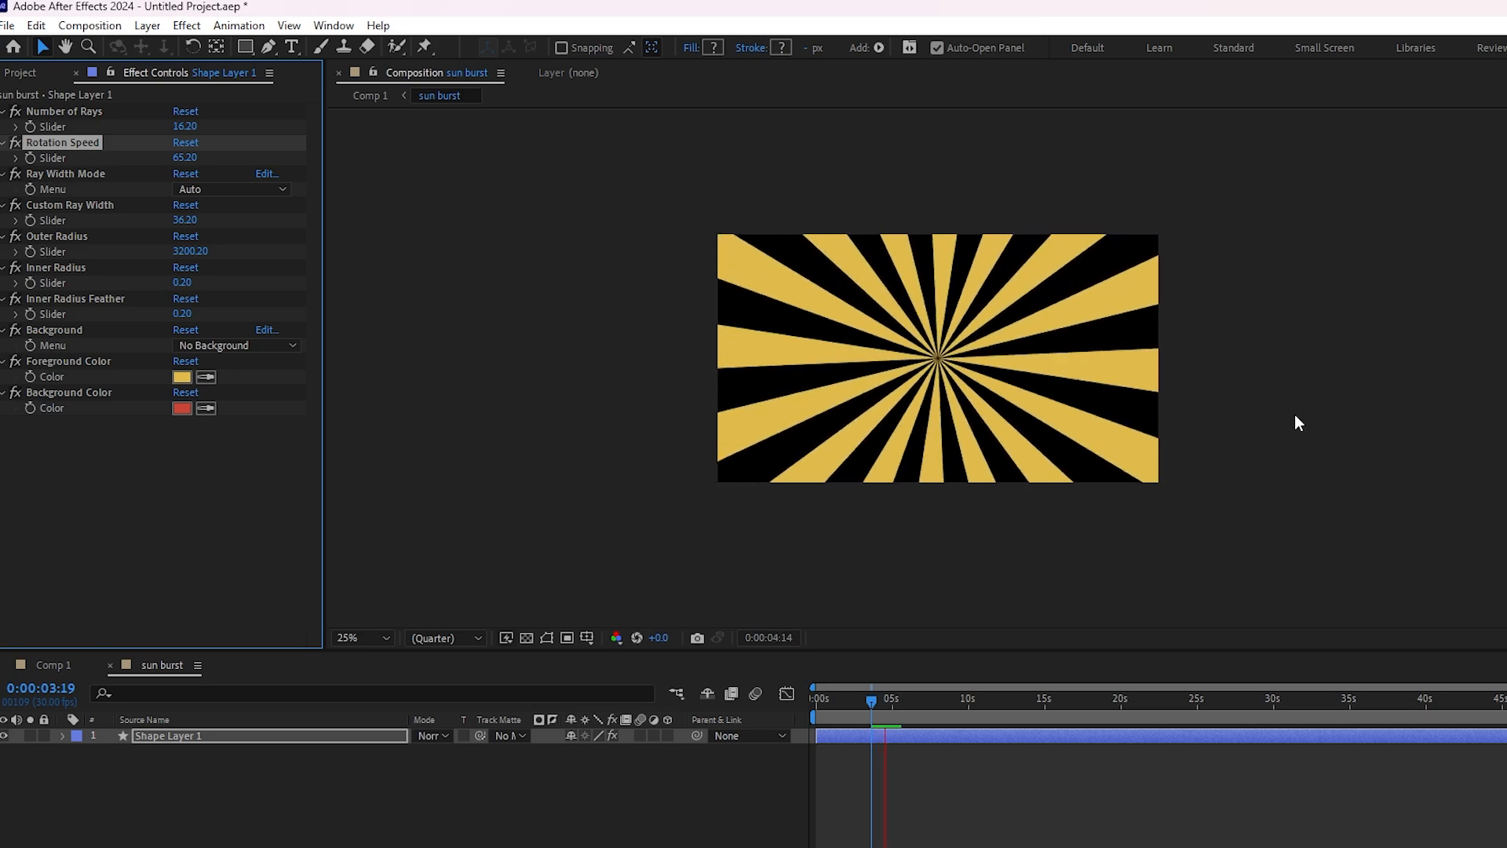
# Set the Rotation Speed to 42.70 and preview the rotation.
pyautogui.press('space')
pyautogui.moveTo(185, 159); pyautogui.dragTo(6, 179)
pyautogui.press('space')
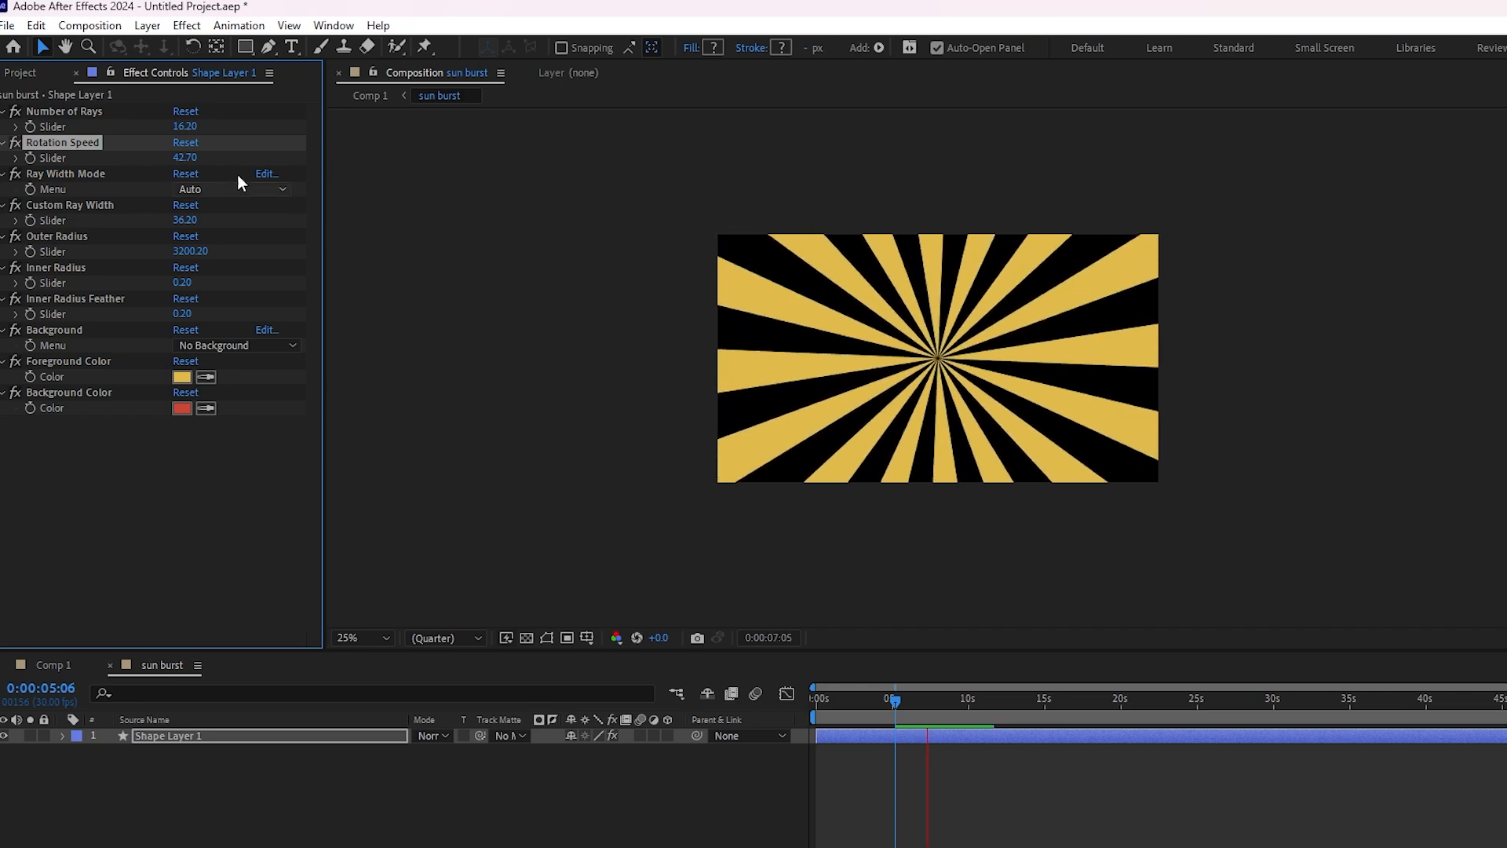
pyautogui.press('space')
# Reduce the Outer Radius to 499.20 so the rays form a full circle inside the composition frame.
pyautogui.press(',')
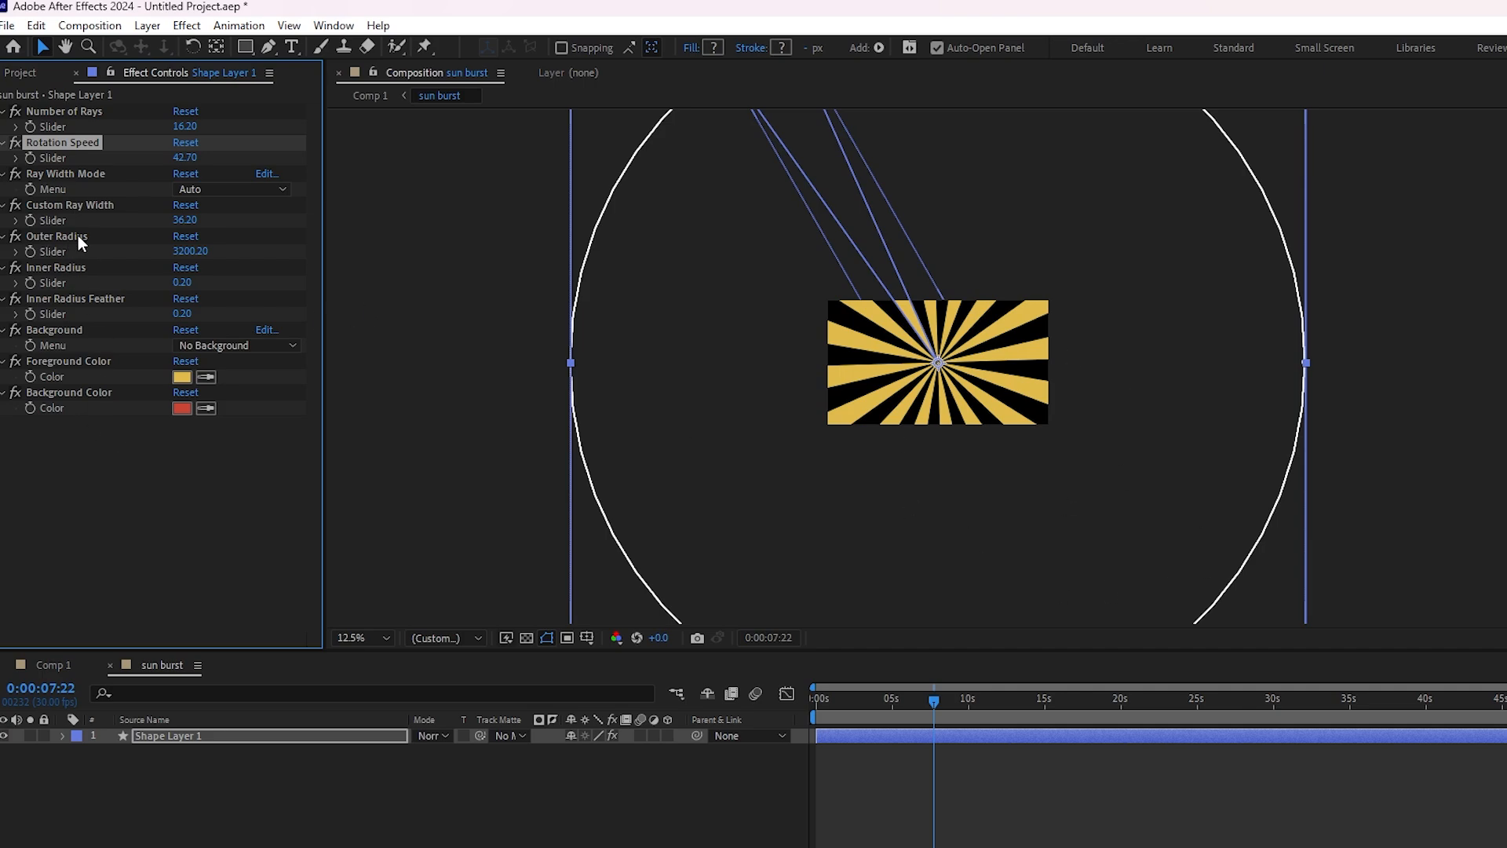
pyautogui.click(185, 249)
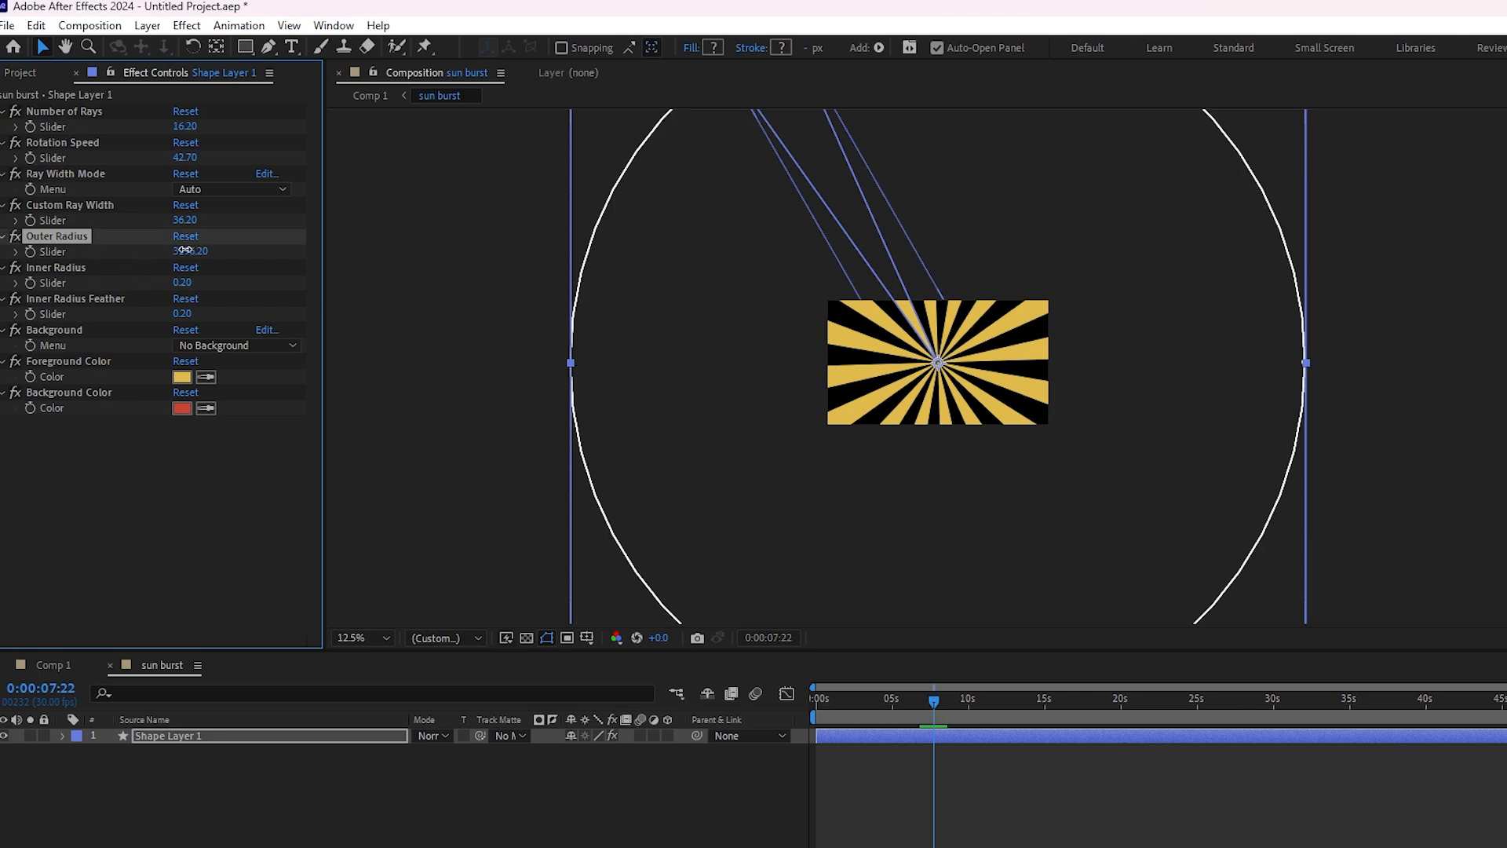
pyautogui.moveTo(185, 250); pyautogui.dragTo(65, 251)
pyautogui.moveTo(202, 252); pyautogui.dragTo(103, 256)
pyautogui.press('.')
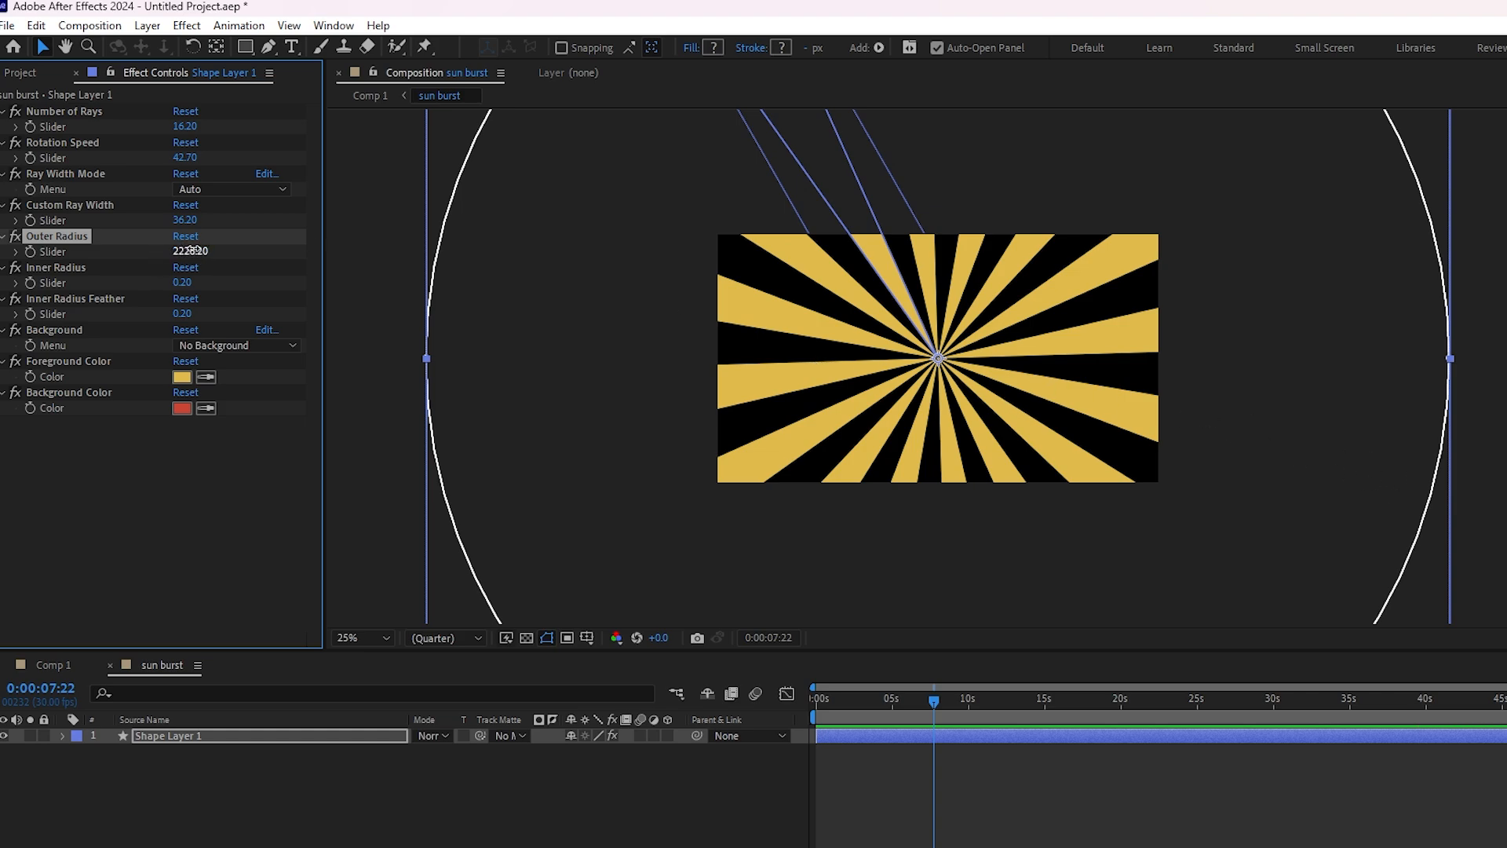
pyautogui.moveTo(185, 248); pyautogui.dragTo(47, 267)
pyautogui.moveTo(192, 251); pyautogui.dragTo(47, 259)
pyautogui.moveTo(198, 259)
pyautogui.mouseDown()
pyautogui.moveTo(121, 275)
pyautogui.moveTo(192, 255)
pyautogui.moveTo(174, 266)
pyautogui.mouseUp()
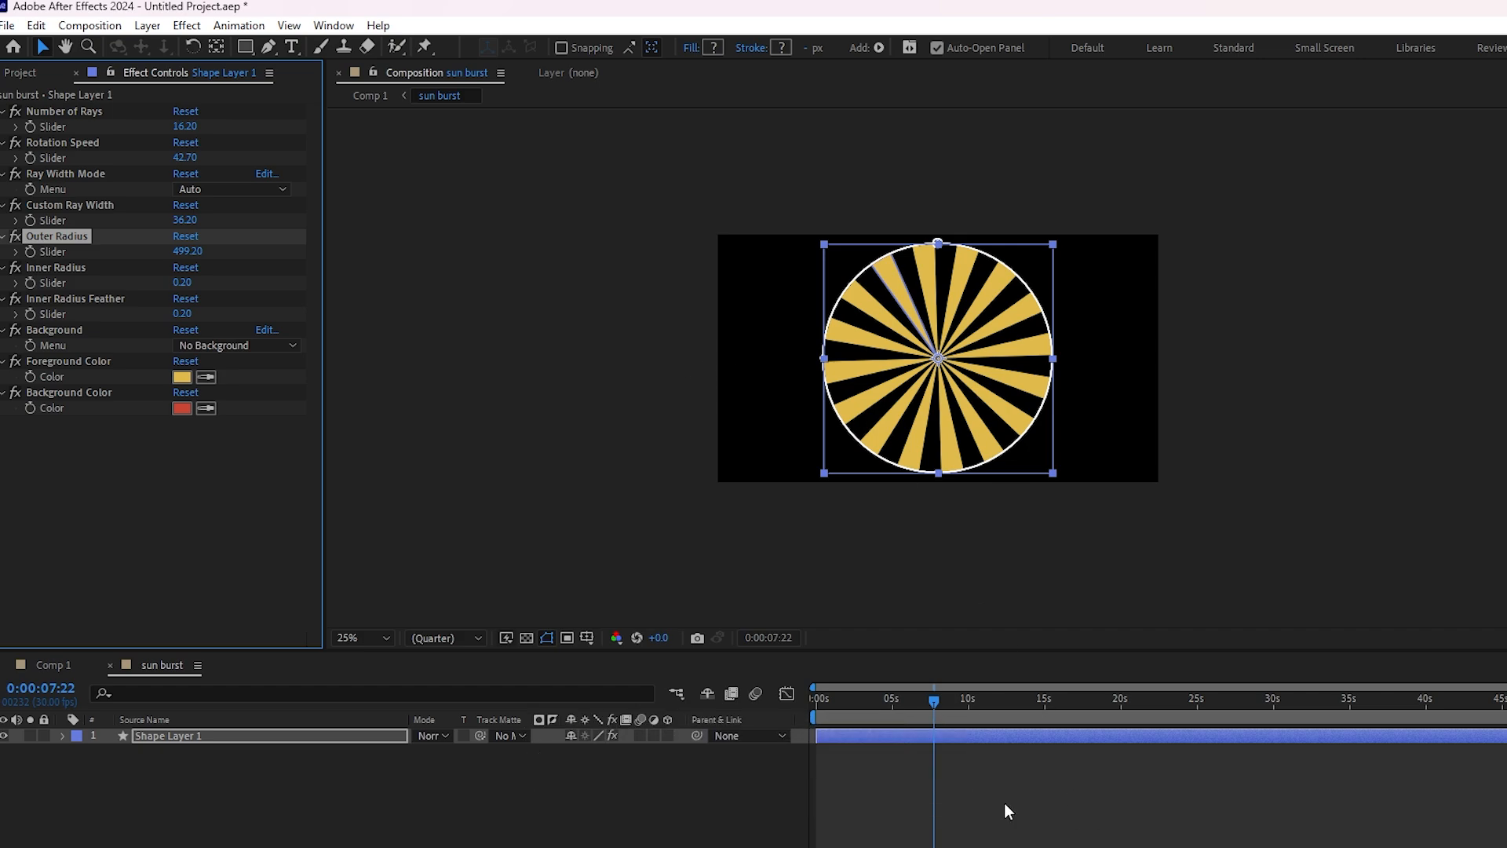
# Preview the circular sunburst animation from the start of the timeline.
pyautogui.press('Home')
pyautogui.click(1283, 556)
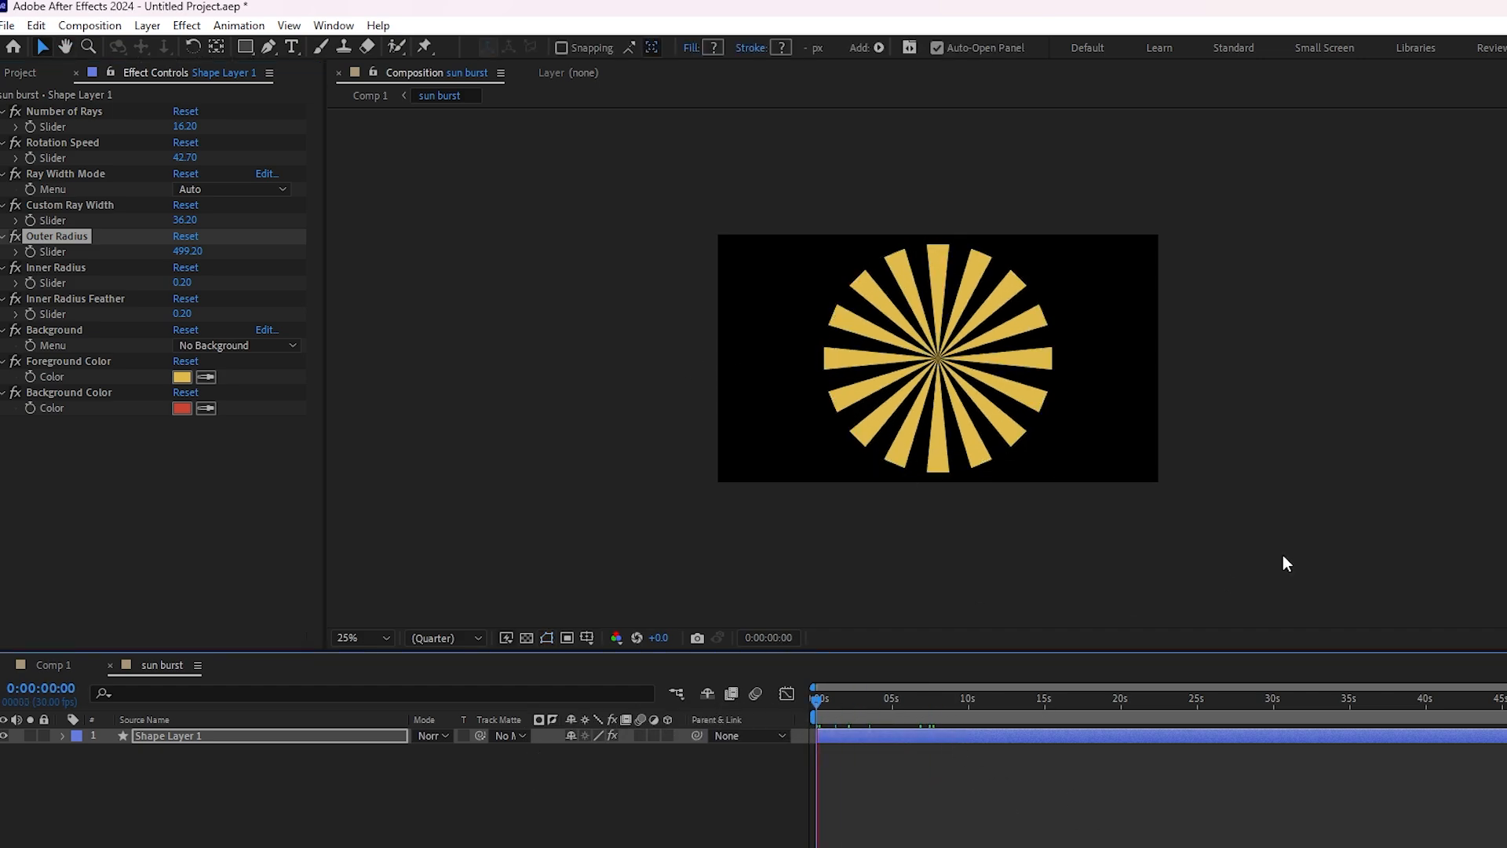
pyautogui.press('space')
pyautogui.press('space')
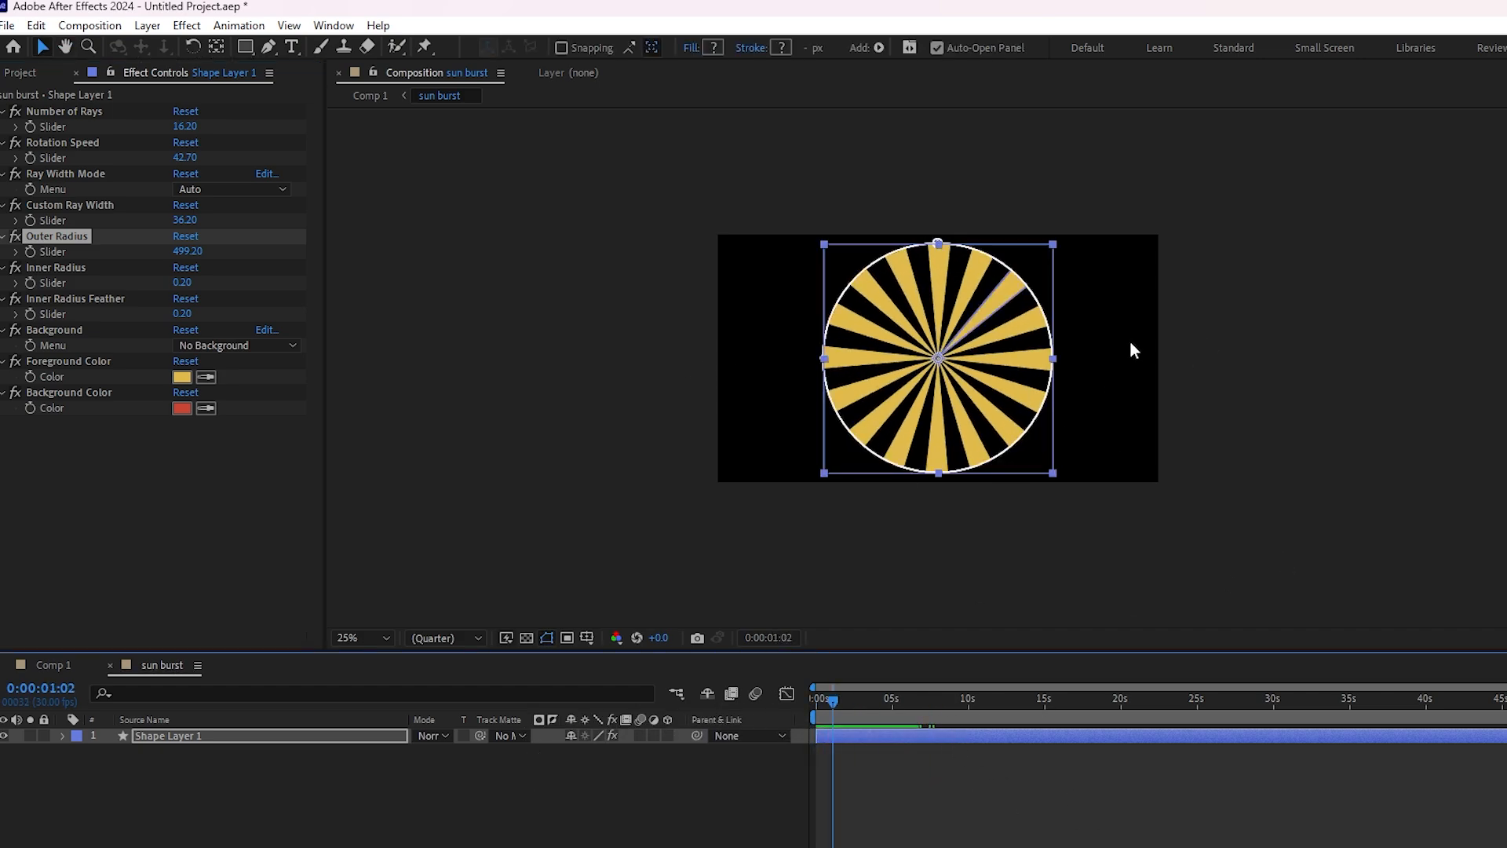
# Set the Number of Rays to 34.40 and preview the denser sunburst.
pyautogui.press('.')
pyautogui.press('.')
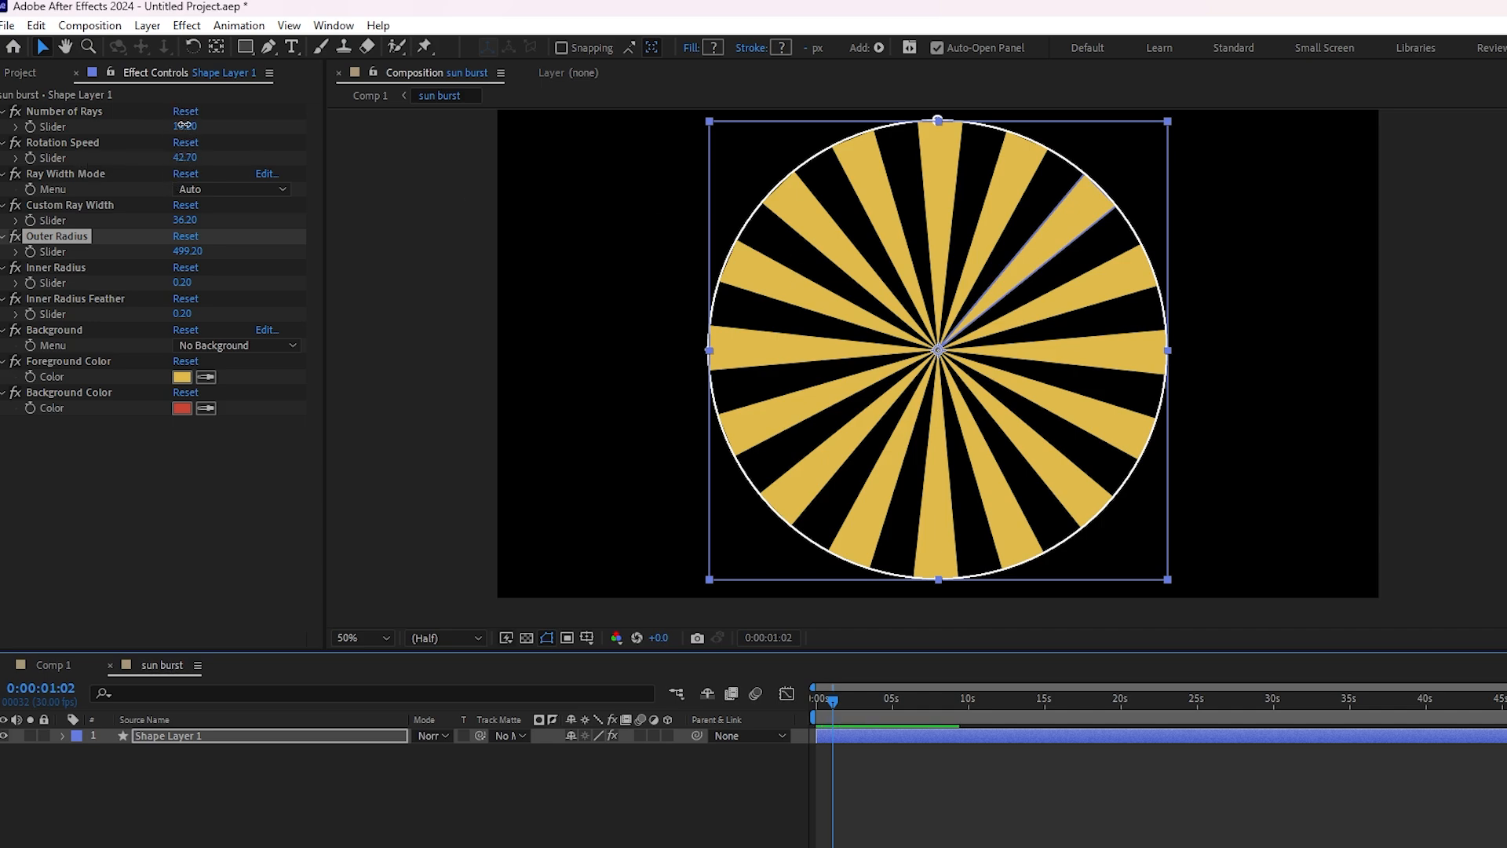
pyautogui.moveTo(190, 128); pyautogui.dragTo(388, 161)
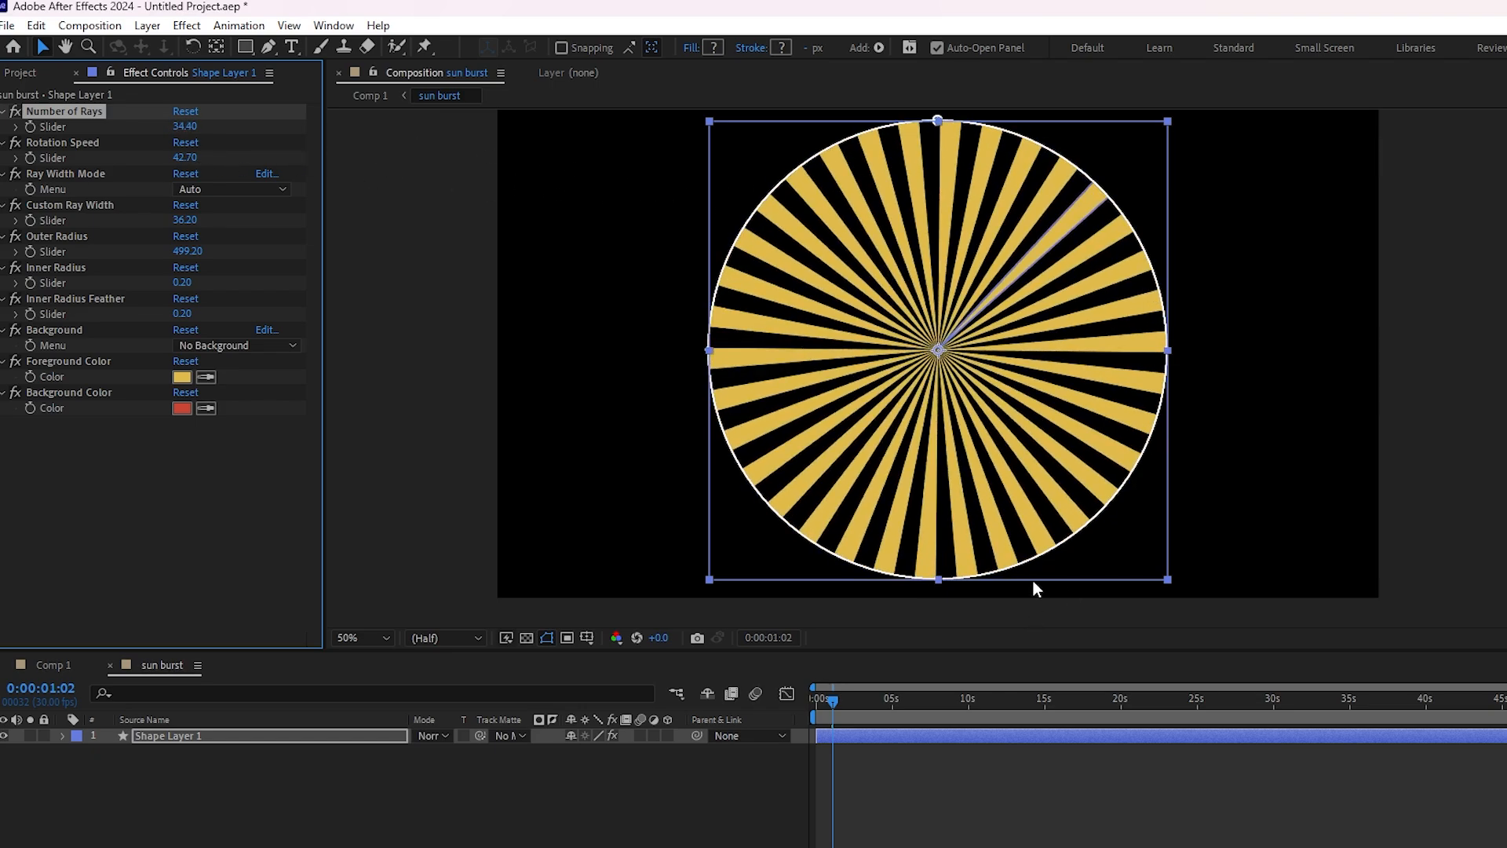
pyautogui.press('space')
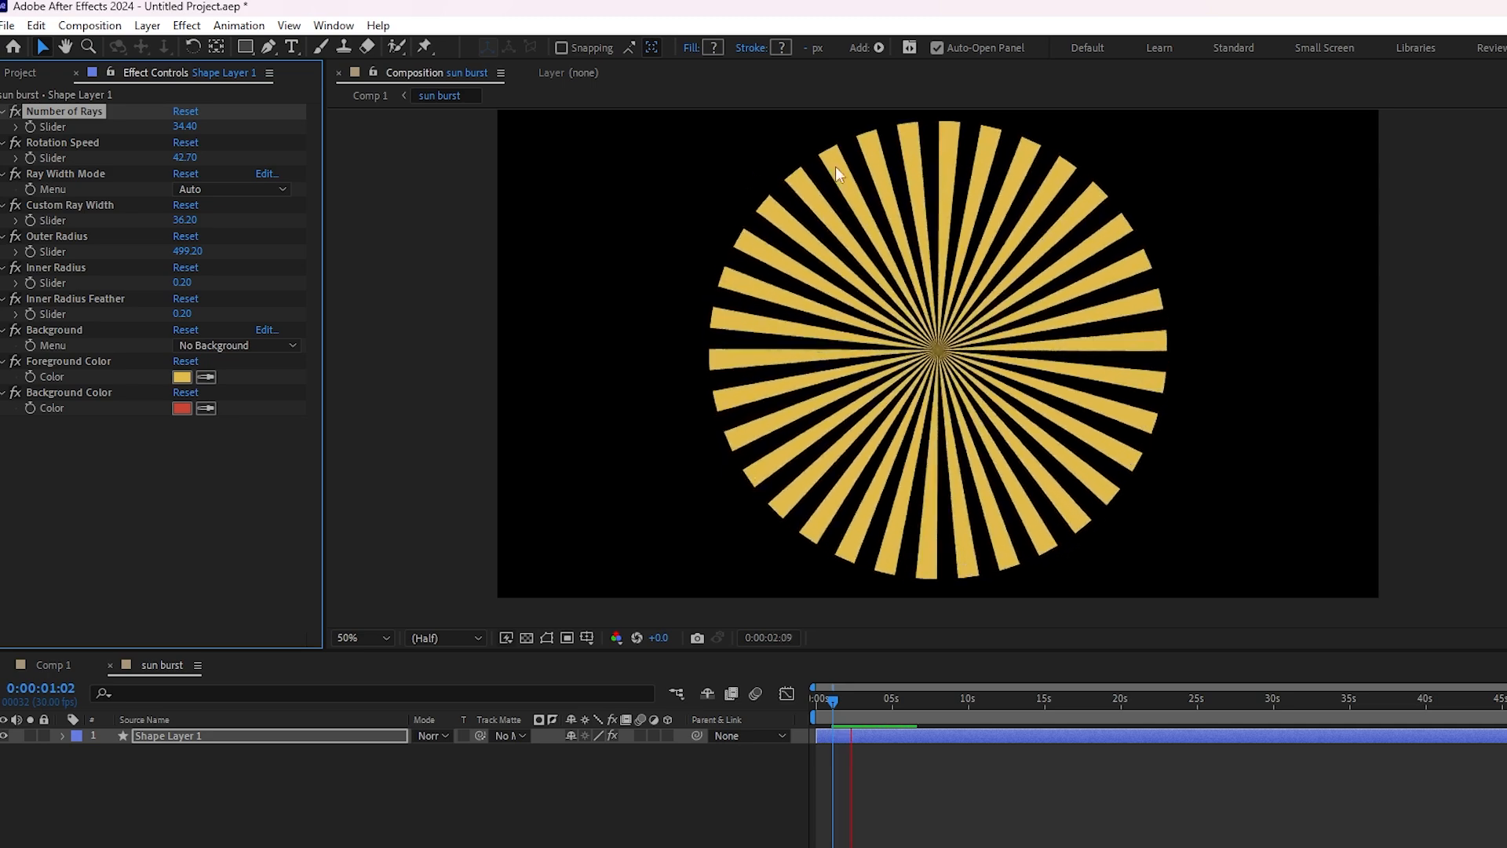
pyautogui.press('space')
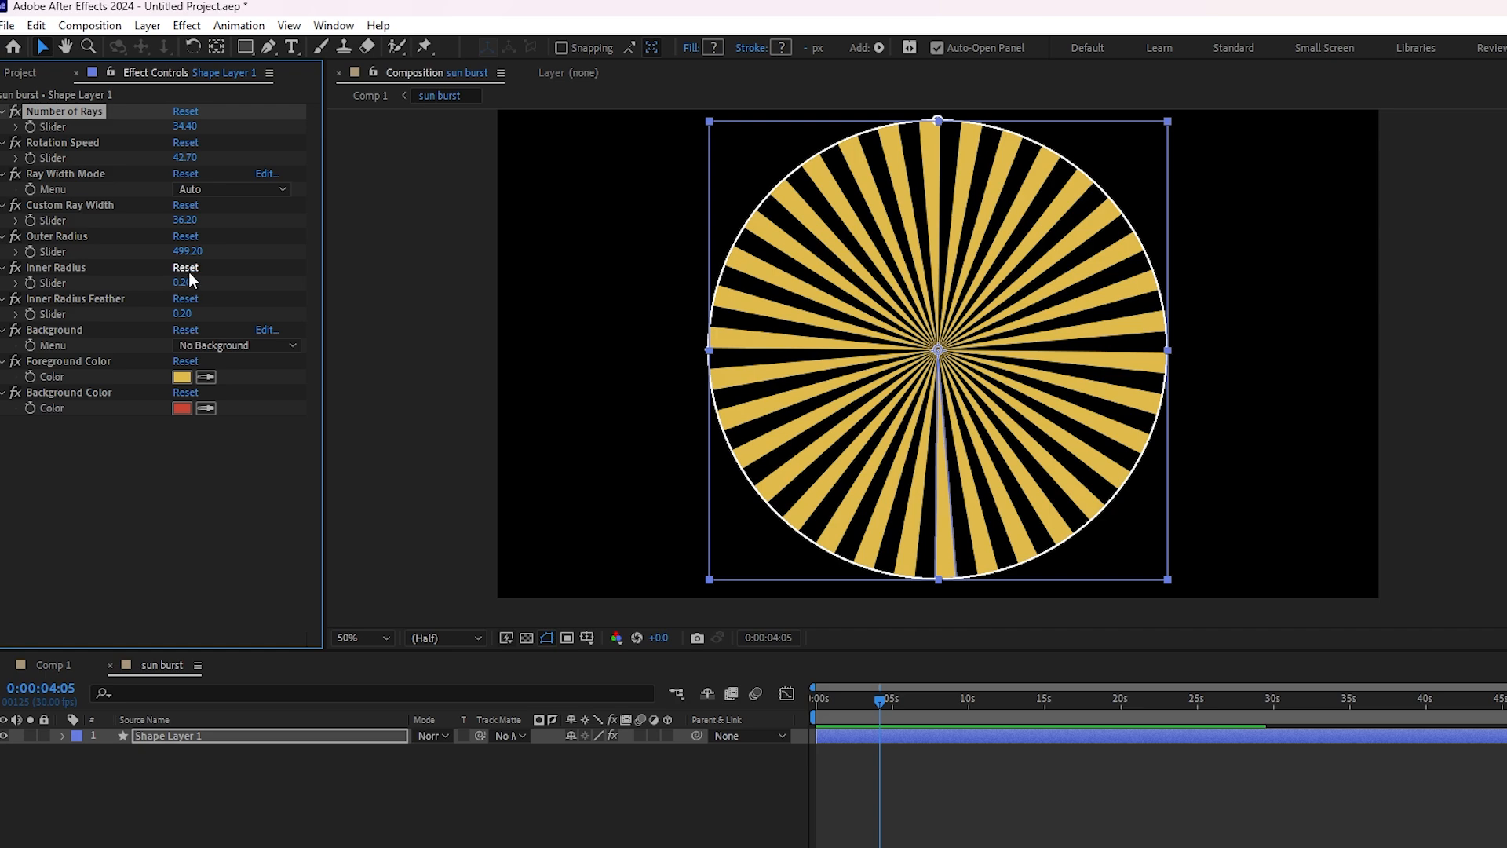
# Try enlarging the Inner Radius to 82.80 to leave only a ring of ray ends, and preview the ring's rotation.
pyautogui.moveTo(189, 289); pyautogui.dragTo(373, 295)
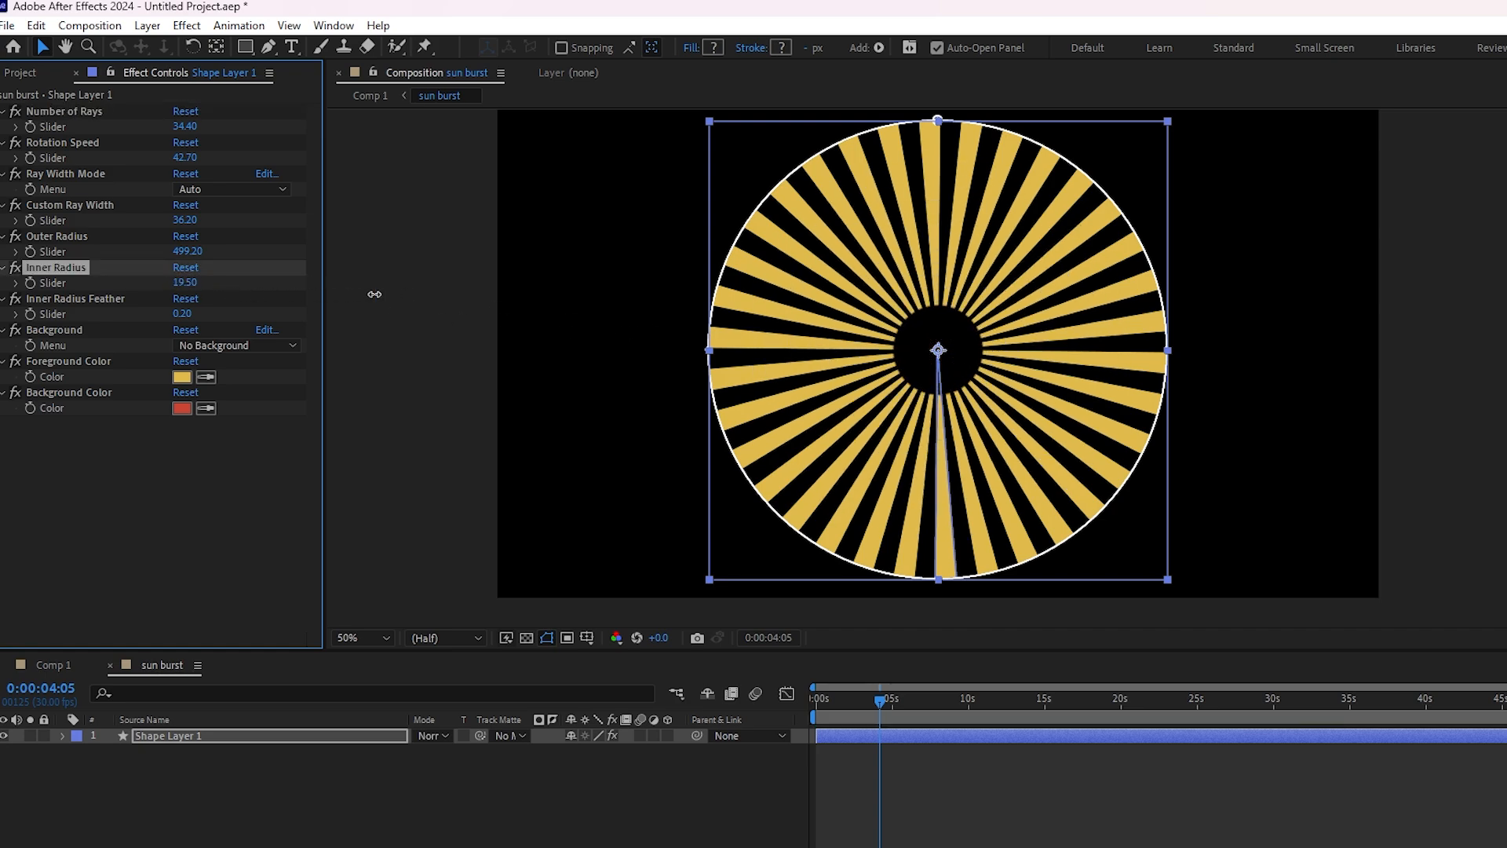
pyautogui.moveTo(185, 282); pyautogui.dragTo(191, 284)
pyautogui.moveTo(187, 282); pyautogui.dragTo(400, 291)
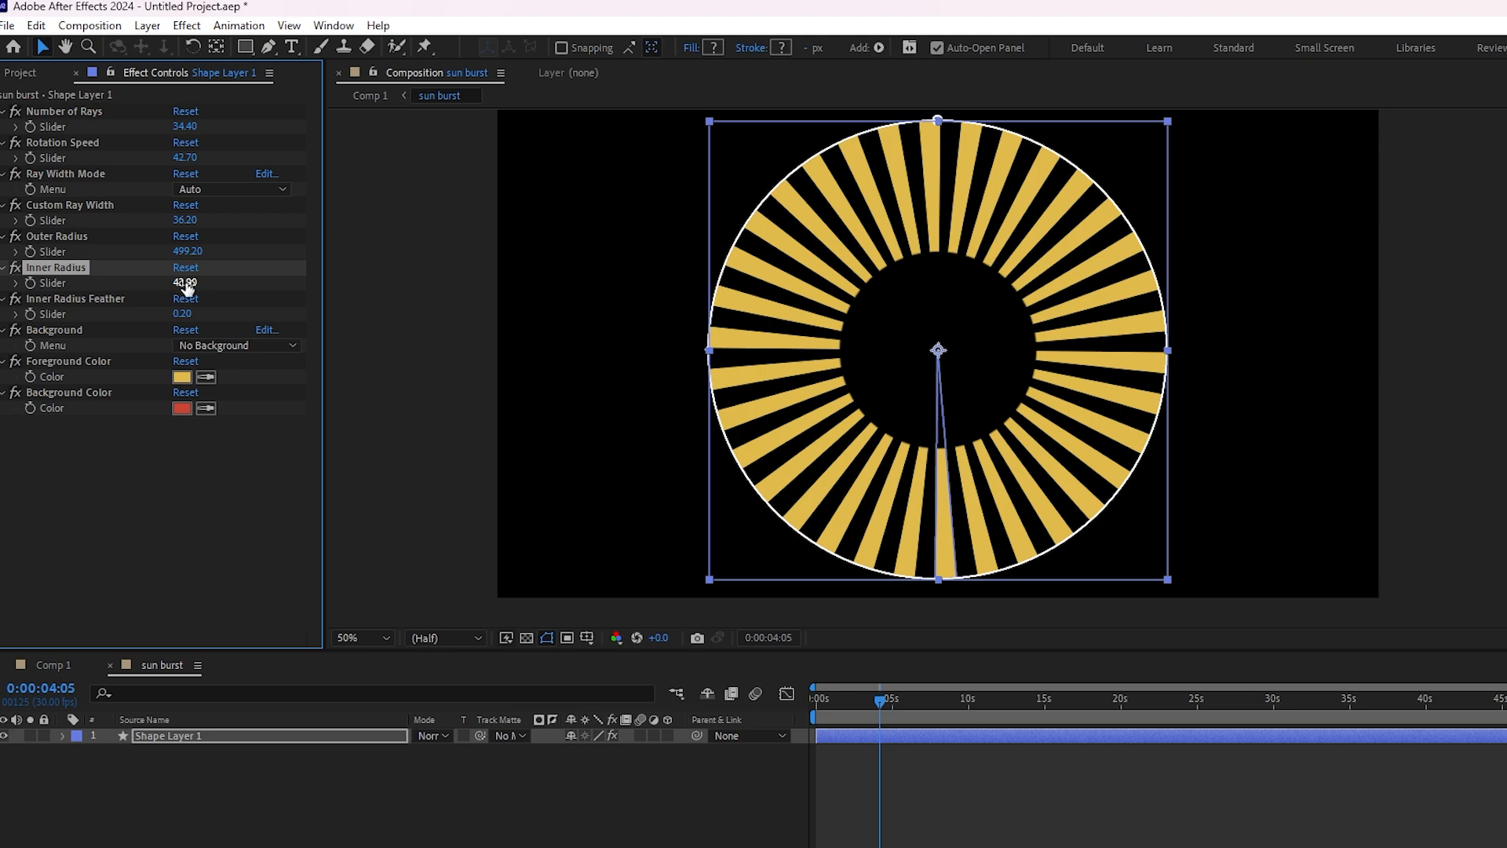
pyautogui.moveTo(180, 284); pyautogui.dragTo(582, 320)
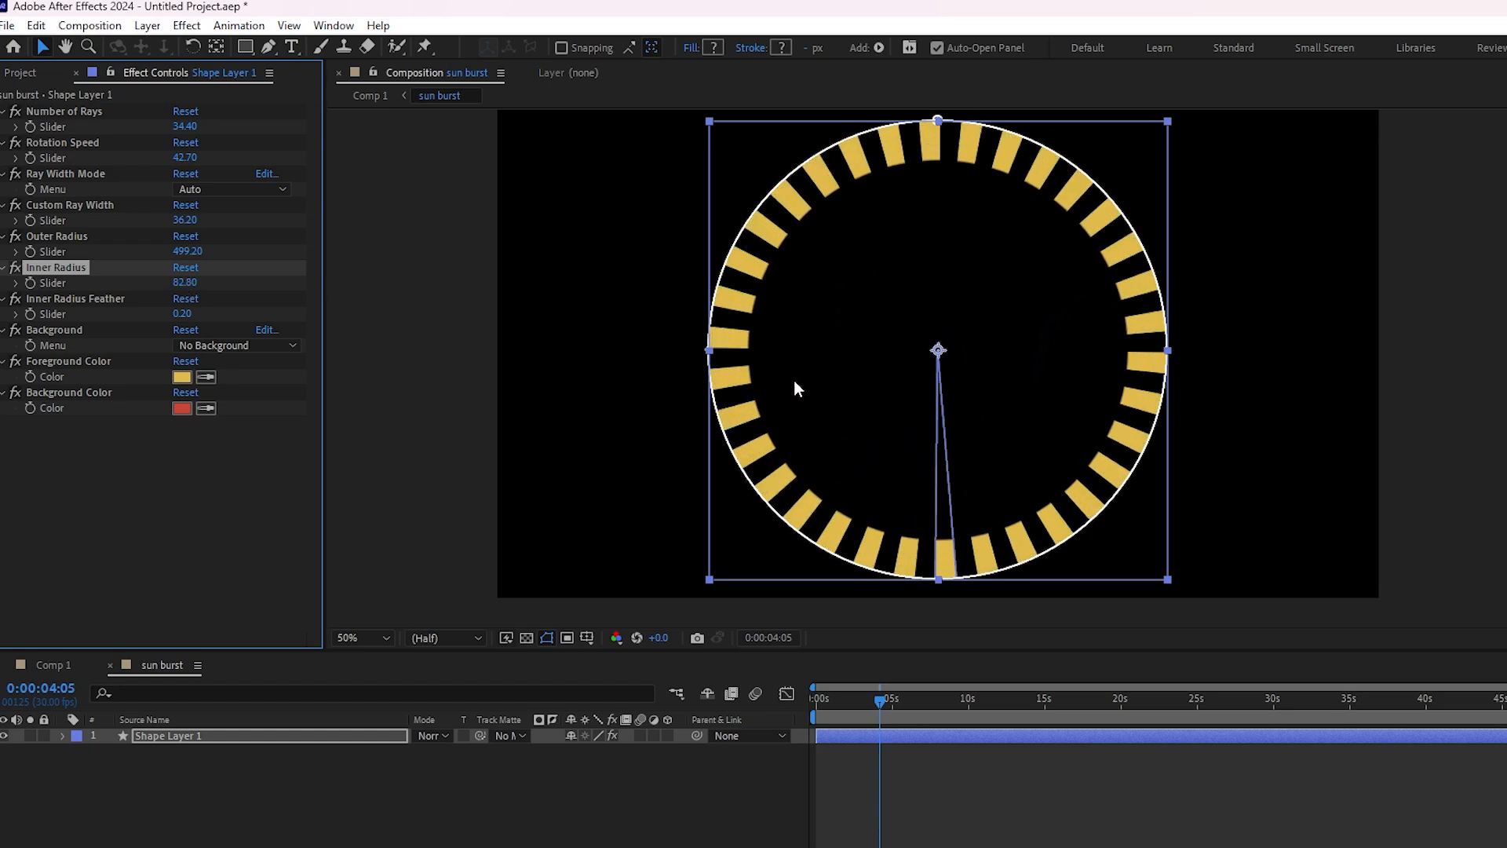
pyautogui.press('space')
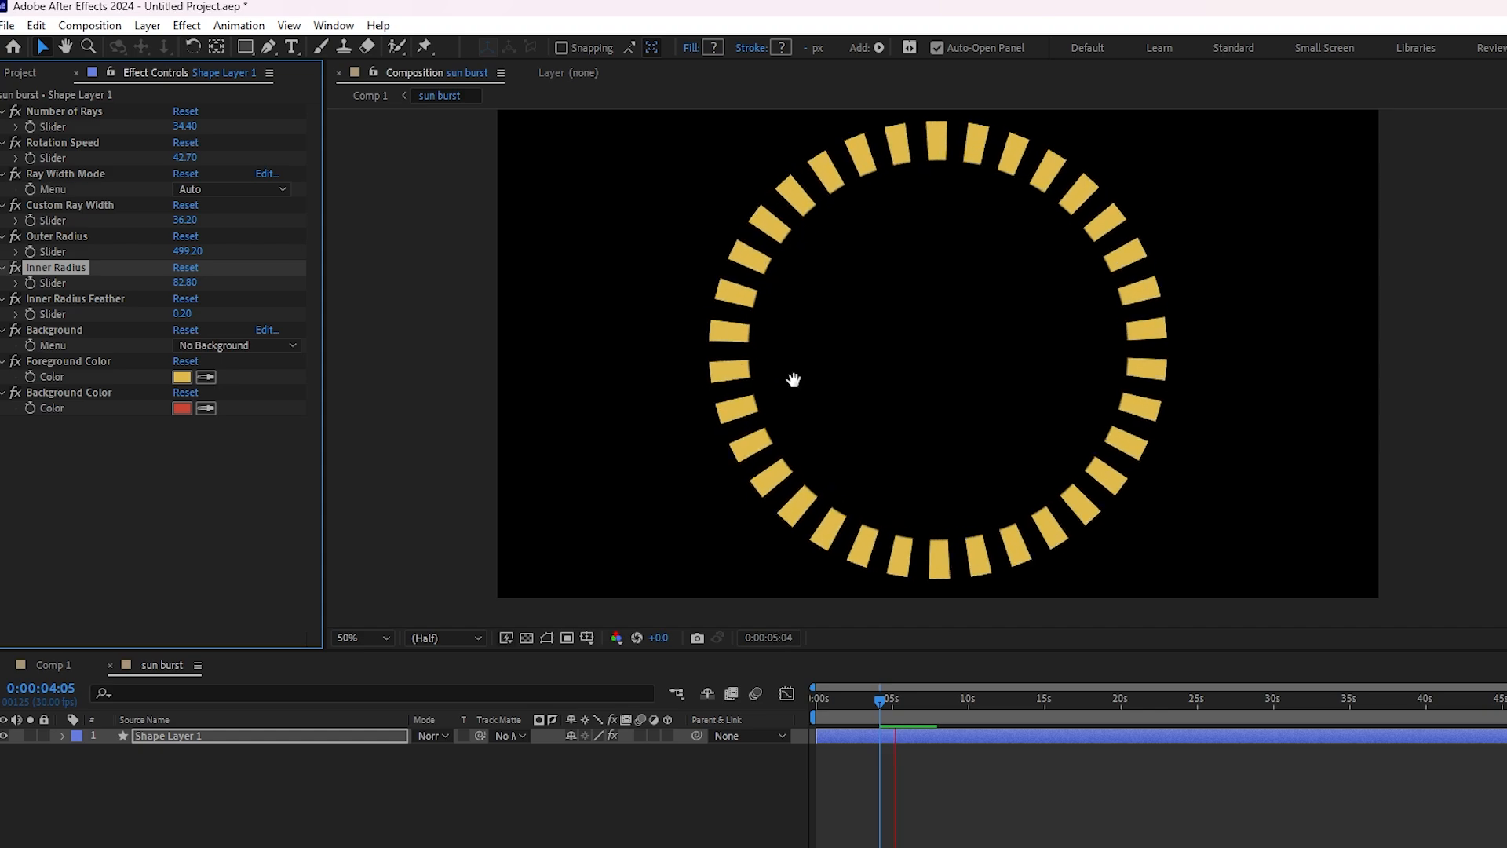
pyautogui.press('space')
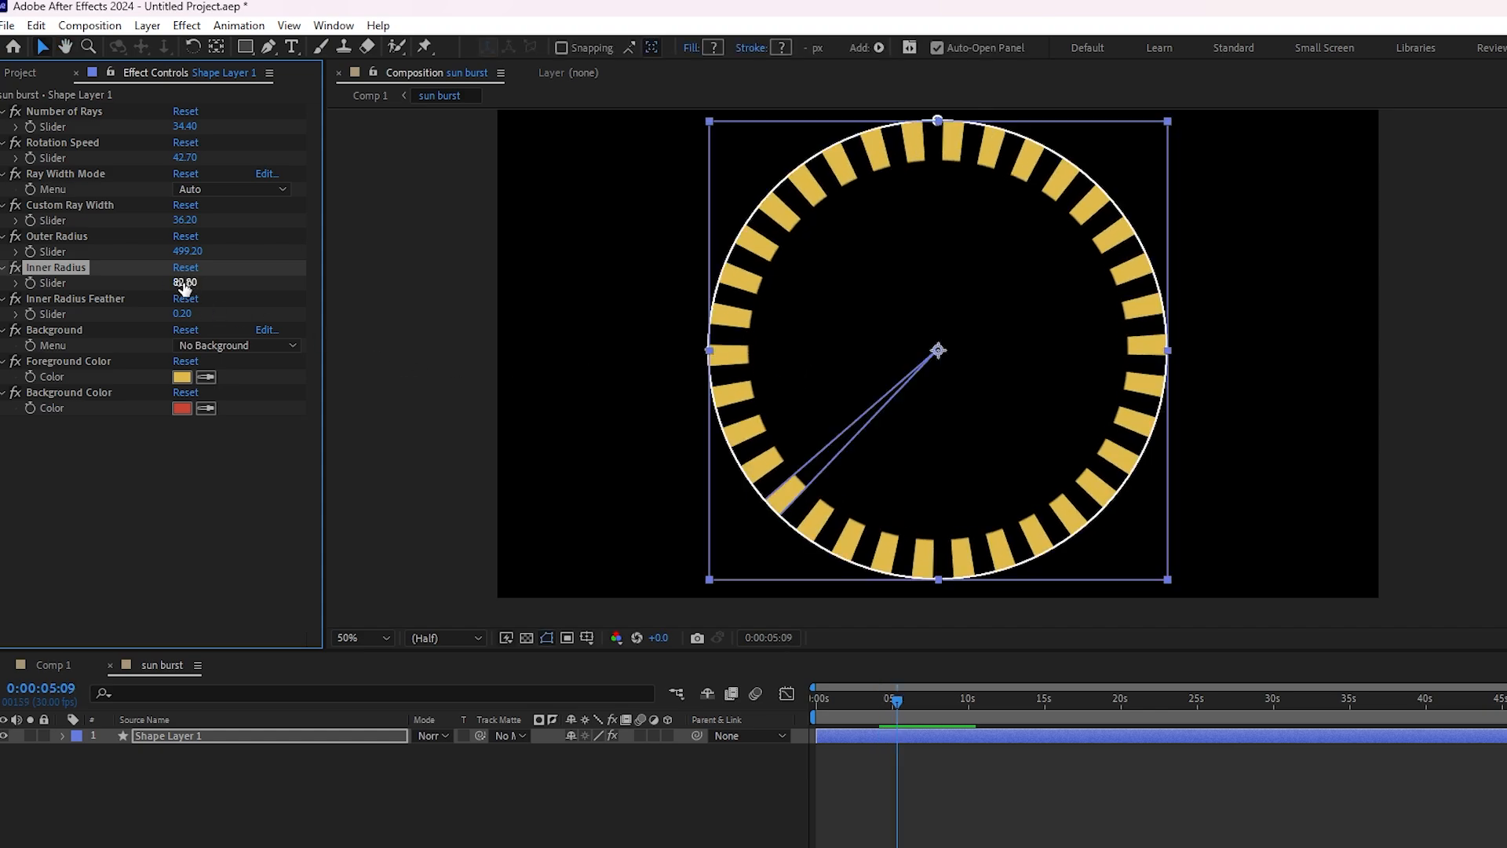
# Set the Inner Radius to 0 so the rays reach the center again.
pyautogui.moveTo(184, 289); pyautogui.dragTo(52, 288)
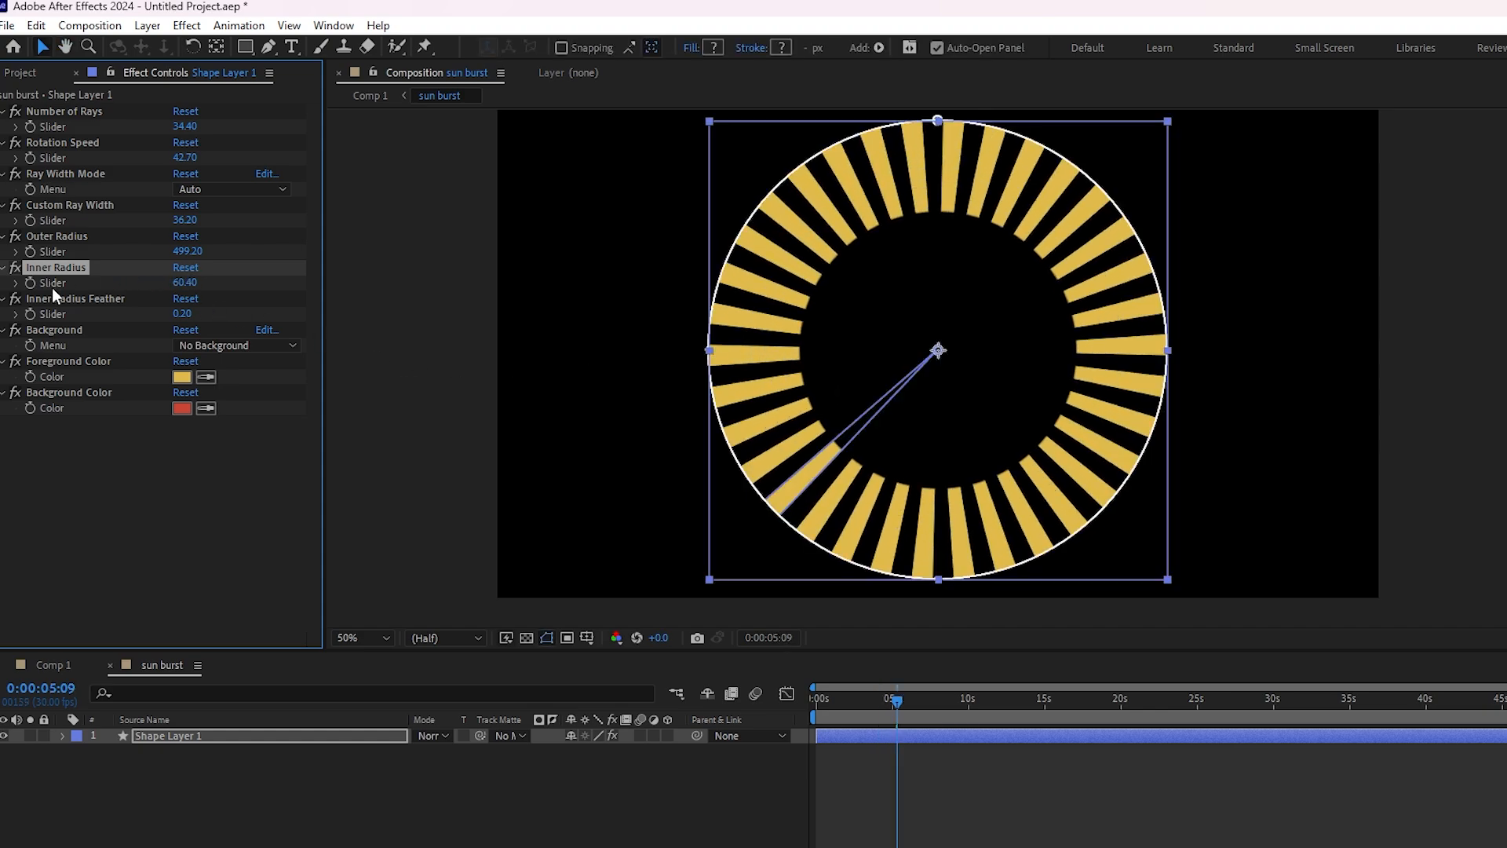
pyautogui.write('0')
pyautogui.press('Return')
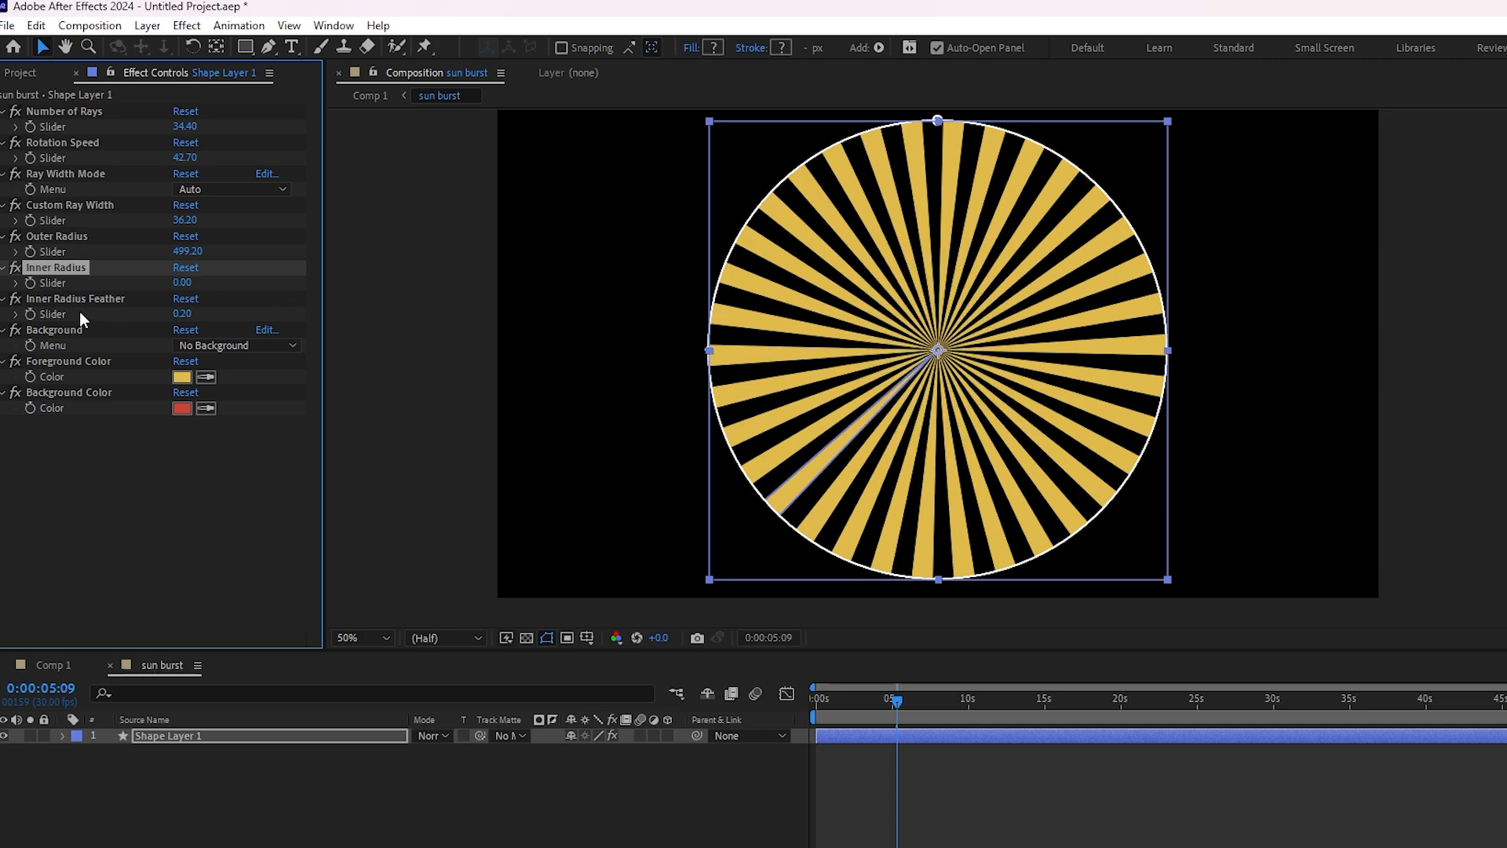
# Set the Inner Radius Feather to 27.30 and inspect the center of the sunburst up close.
pyautogui.moveTo(182, 313); pyautogui.dragTo(430, 312)
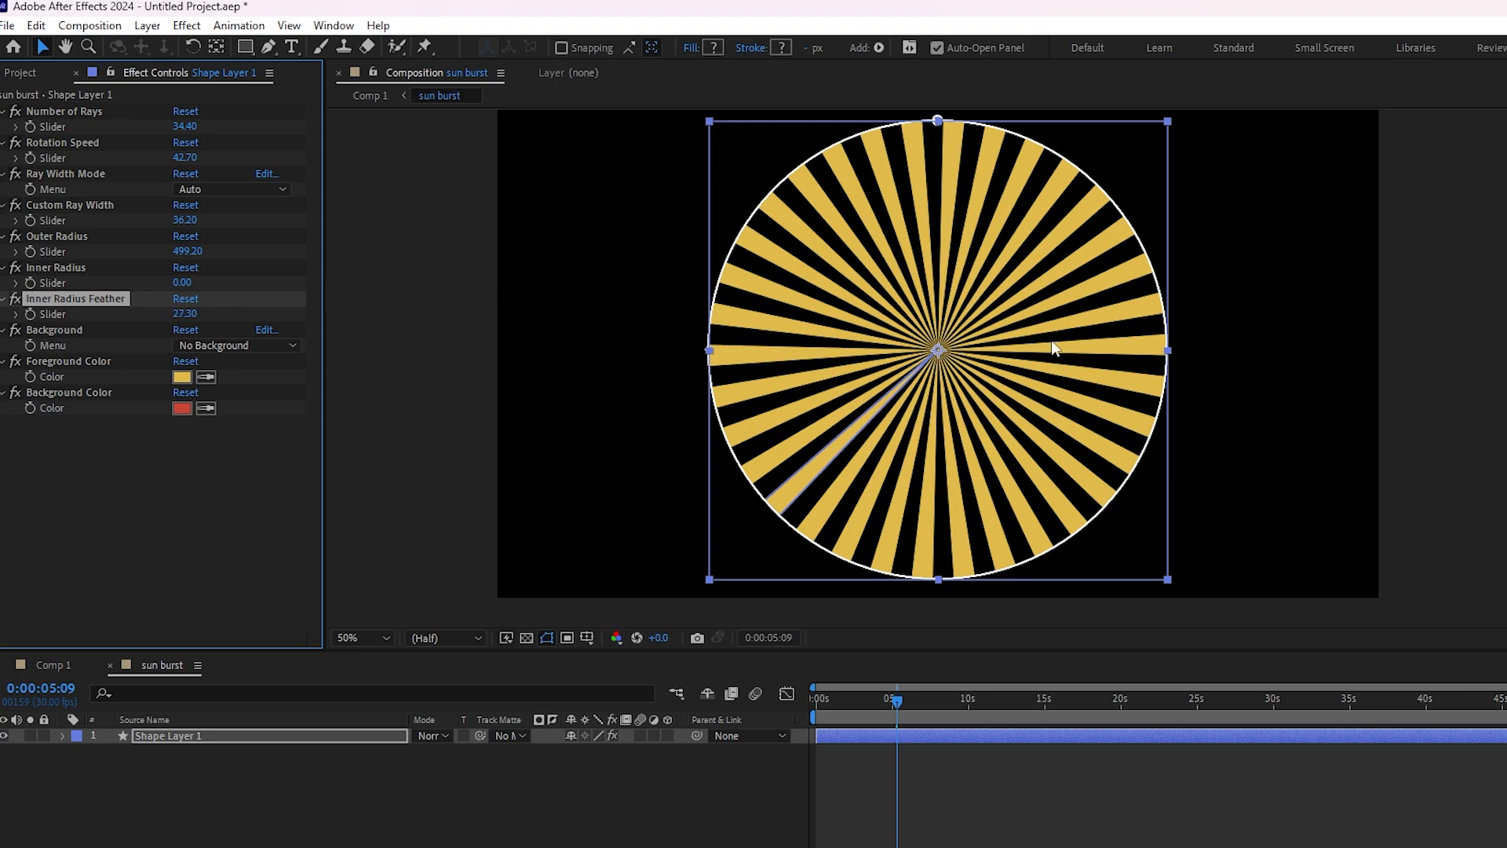
pyautogui.scroll(4, 938, 382)
pyautogui.scroll(2, 934, 342)
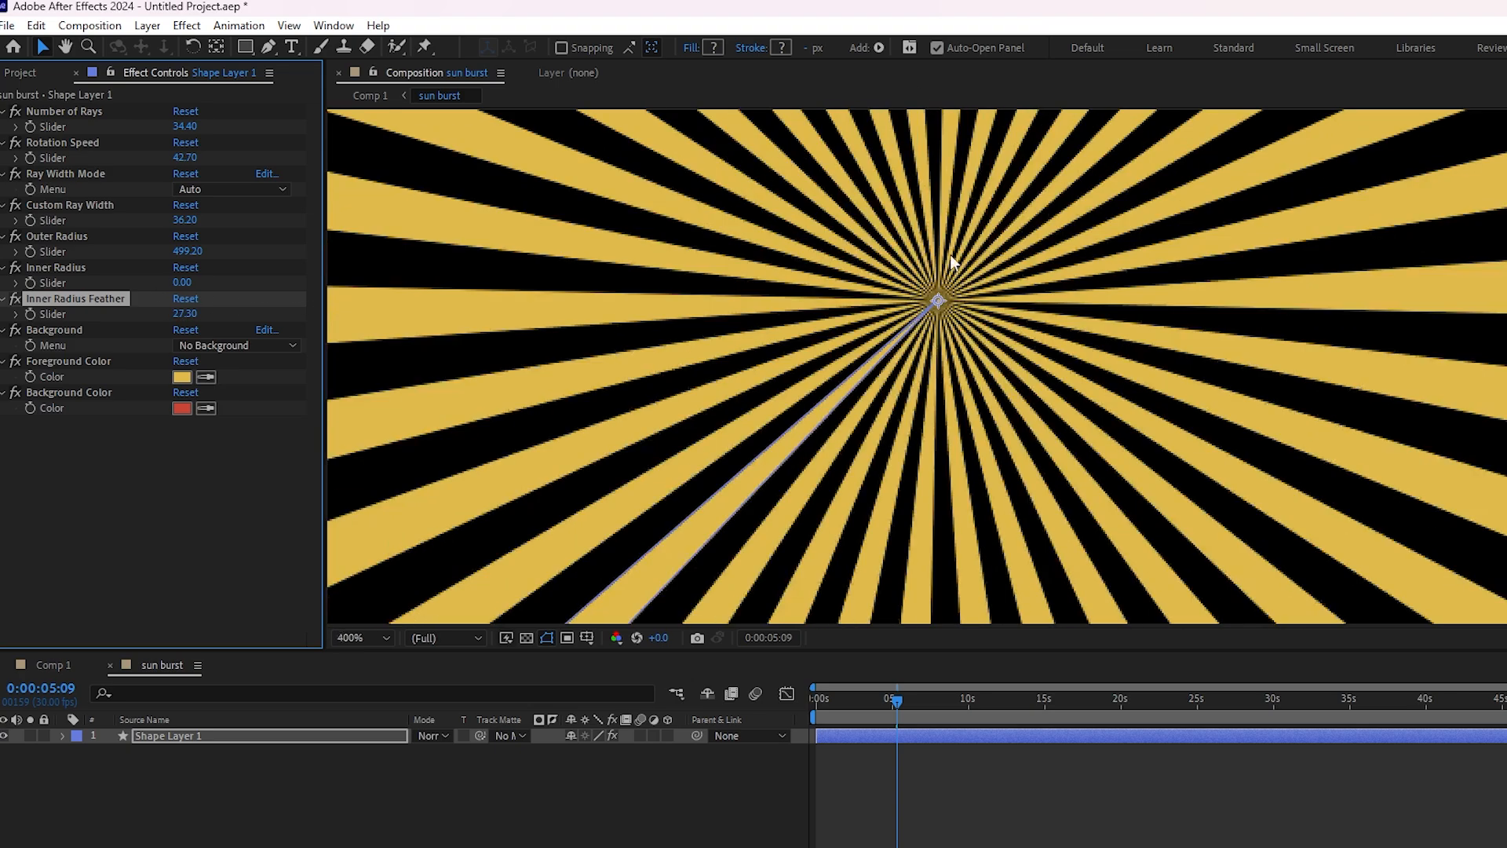
pyautogui.scroll(-3, 949, 255)
pyautogui.scroll(2, 939, 210)
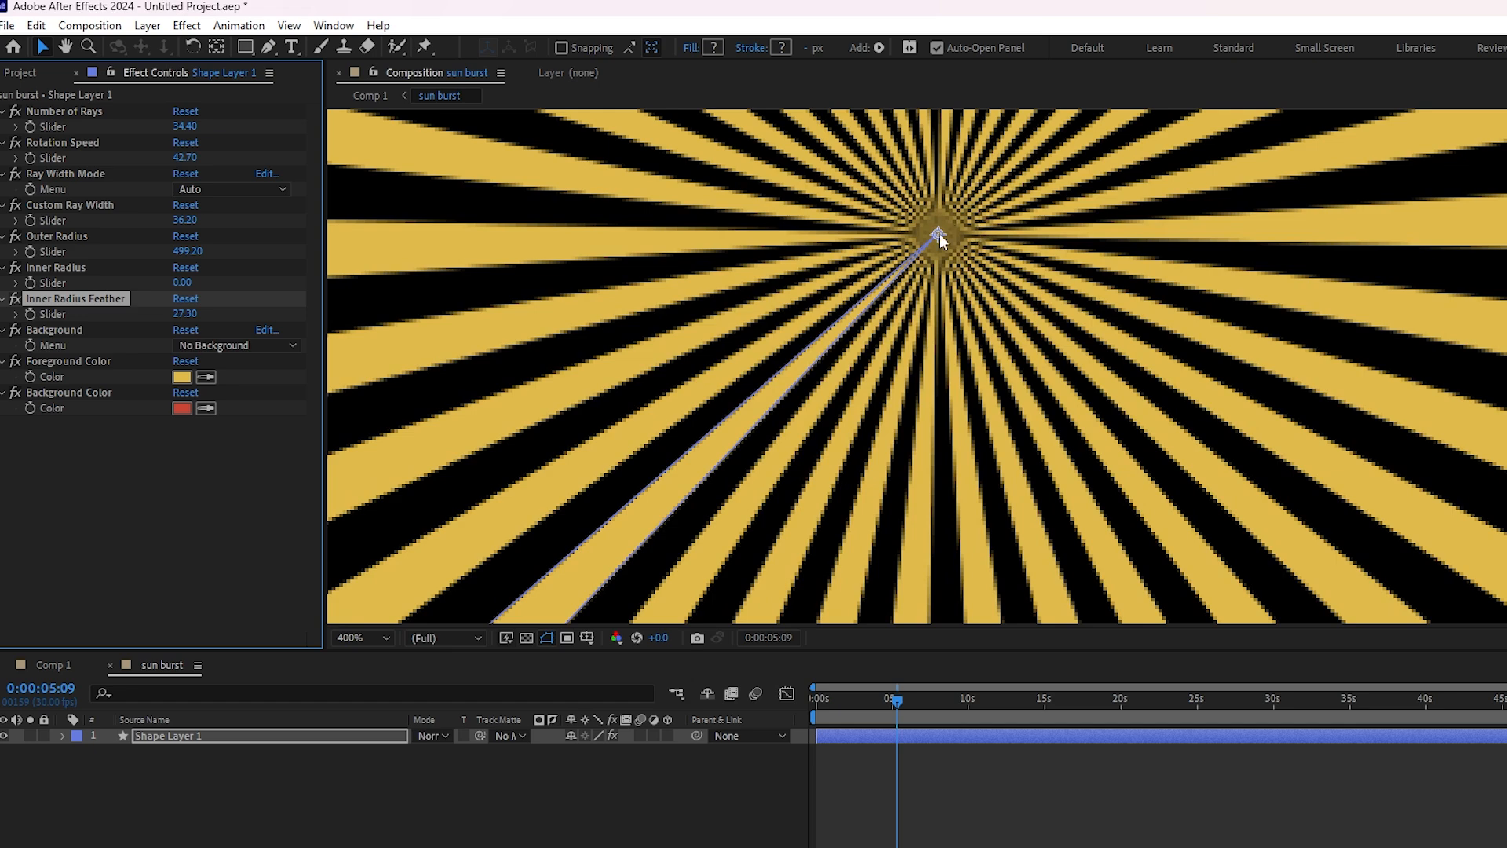
# Set the Inner Radius Feather to 13.70, check the sunburst's center, and look through the available Background options.
pyautogui.moveTo(176, 317); pyautogui.dragTo(27, 290)
pyautogui.press('/')
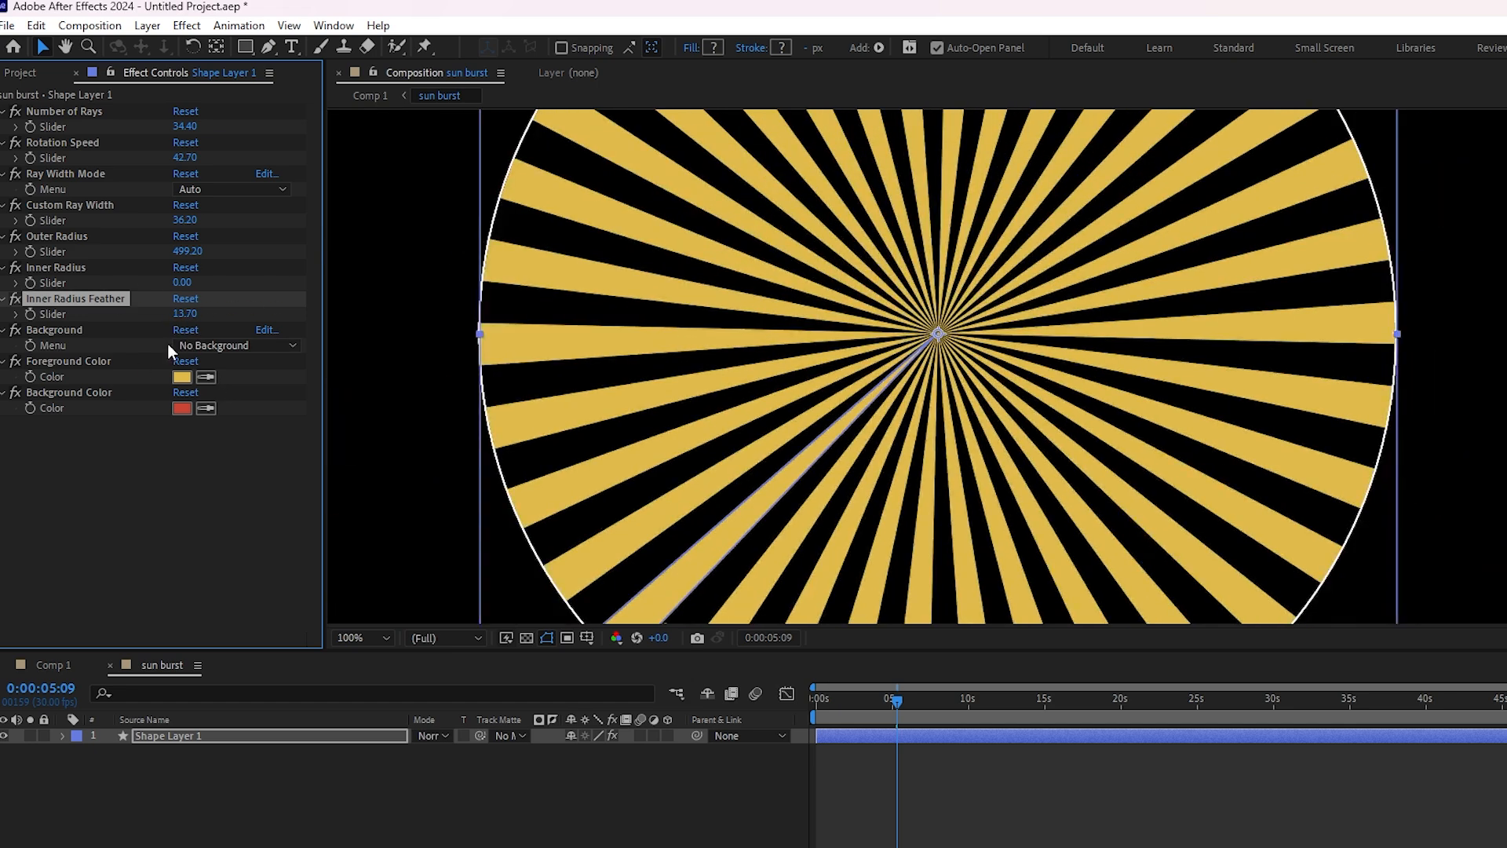
pyautogui.click(240, 525)
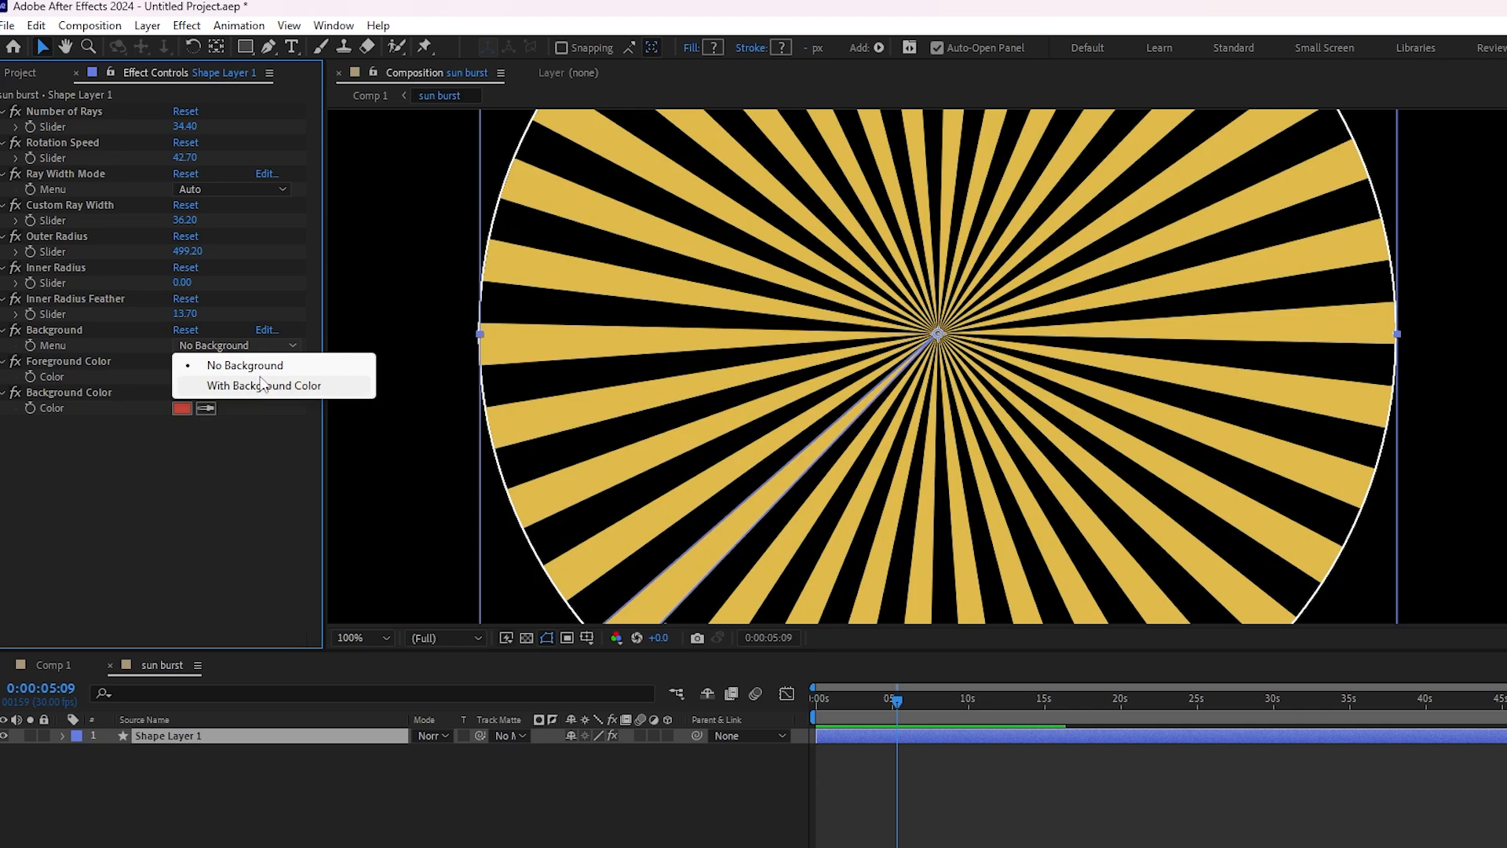
pyautogui.click(173, 424)
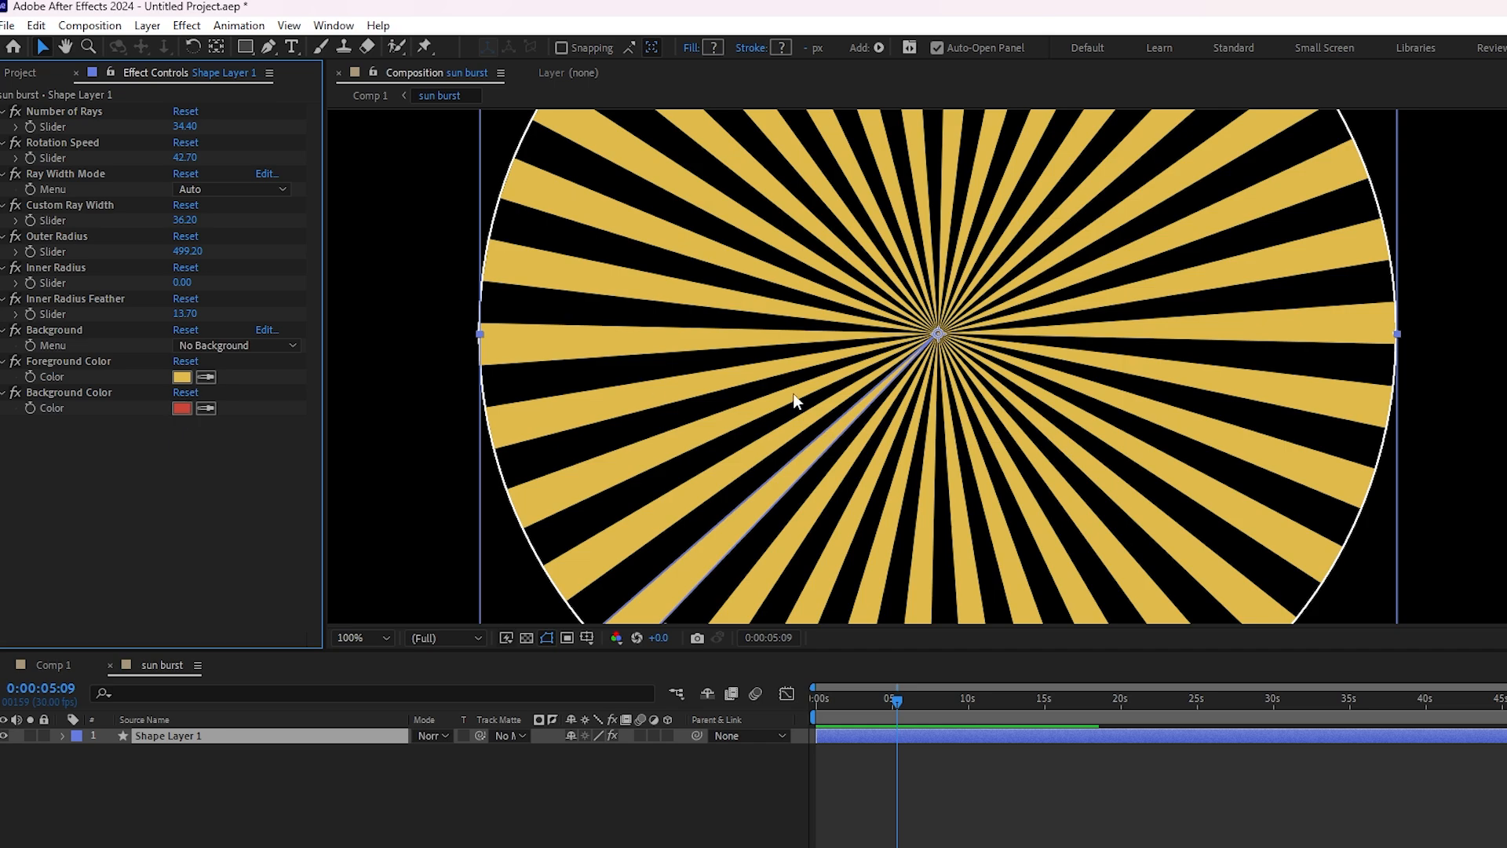
# Raise the sunburst's Number of Rays to 35.40.
pyautogui.scroll(-4, 798, 398)
pyautogui.scroll(2, 997, 363)
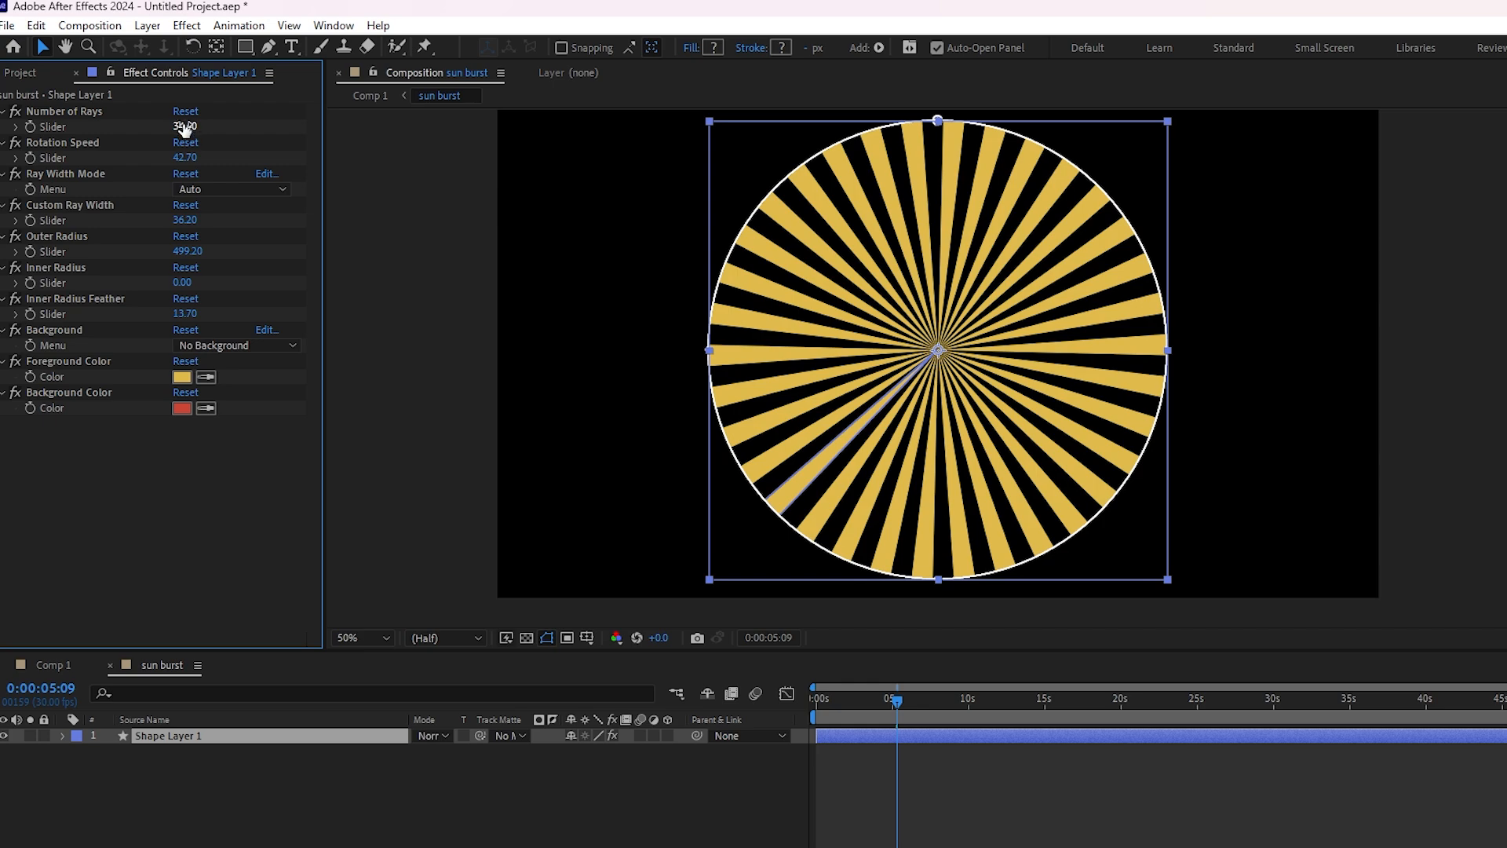
pyautogui.moveTo(187, 127); pyautogui.dragTo(193, 127)
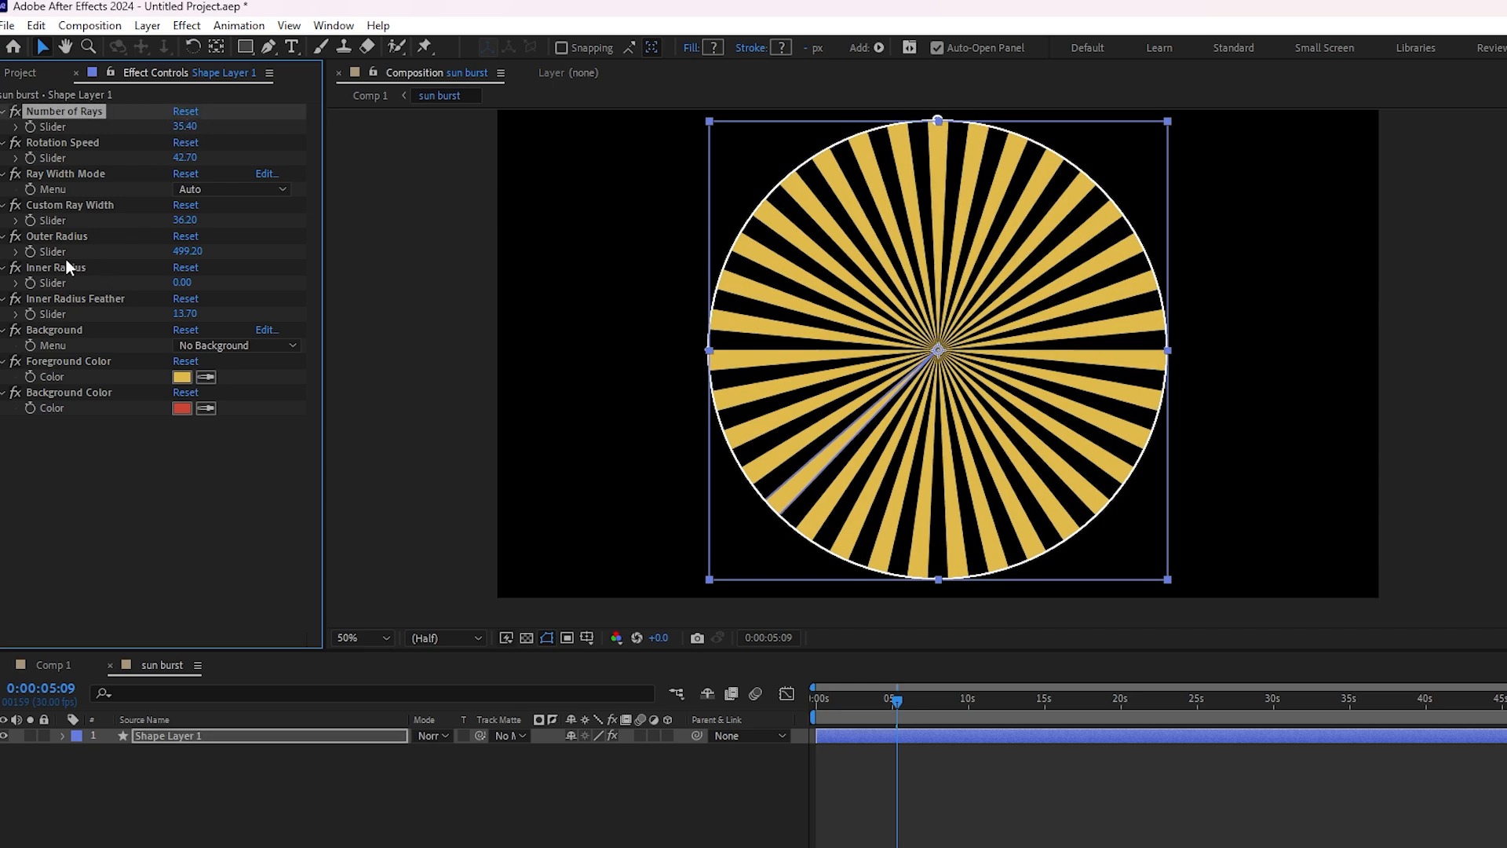
# Enlarge the Outer Radius to 1186.20 so the rays cover the whole frame.
pyautogui.moveTo(180, 259); pyautogui.dragTo(868, 304)
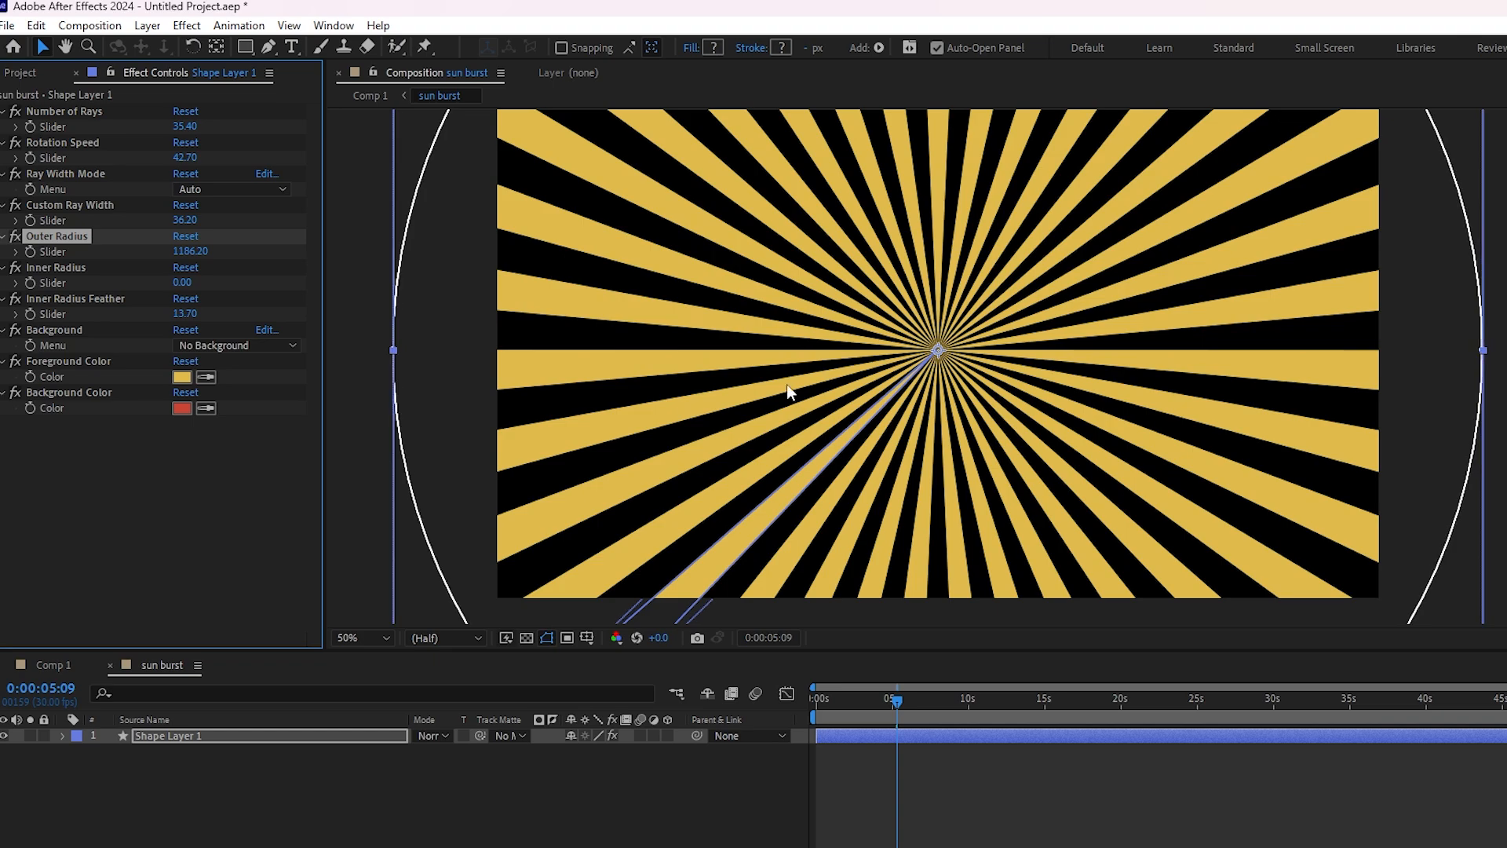
pyautogui.press(',')
pyautogui.press('.')
pyautogui.press(',')
pyautogui.press('.')
# Change the sunburst's Foreground Color to blue 4890E9 and inspect the recolored rays.
pyautogui.click(181, 377)
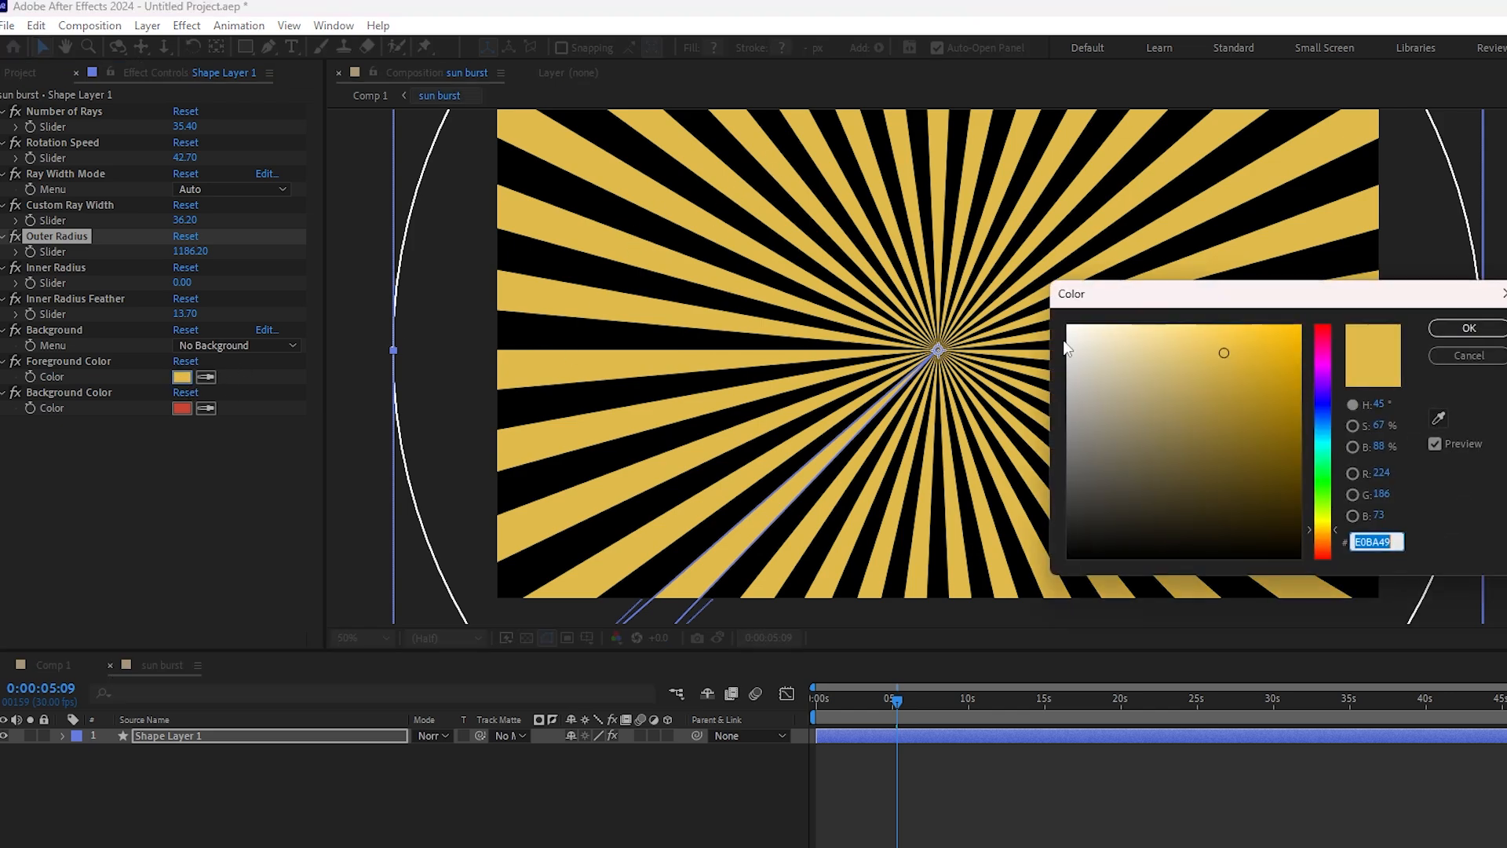
pyautogui.click(1323, 420)
pyautogui.click(1228, 345)
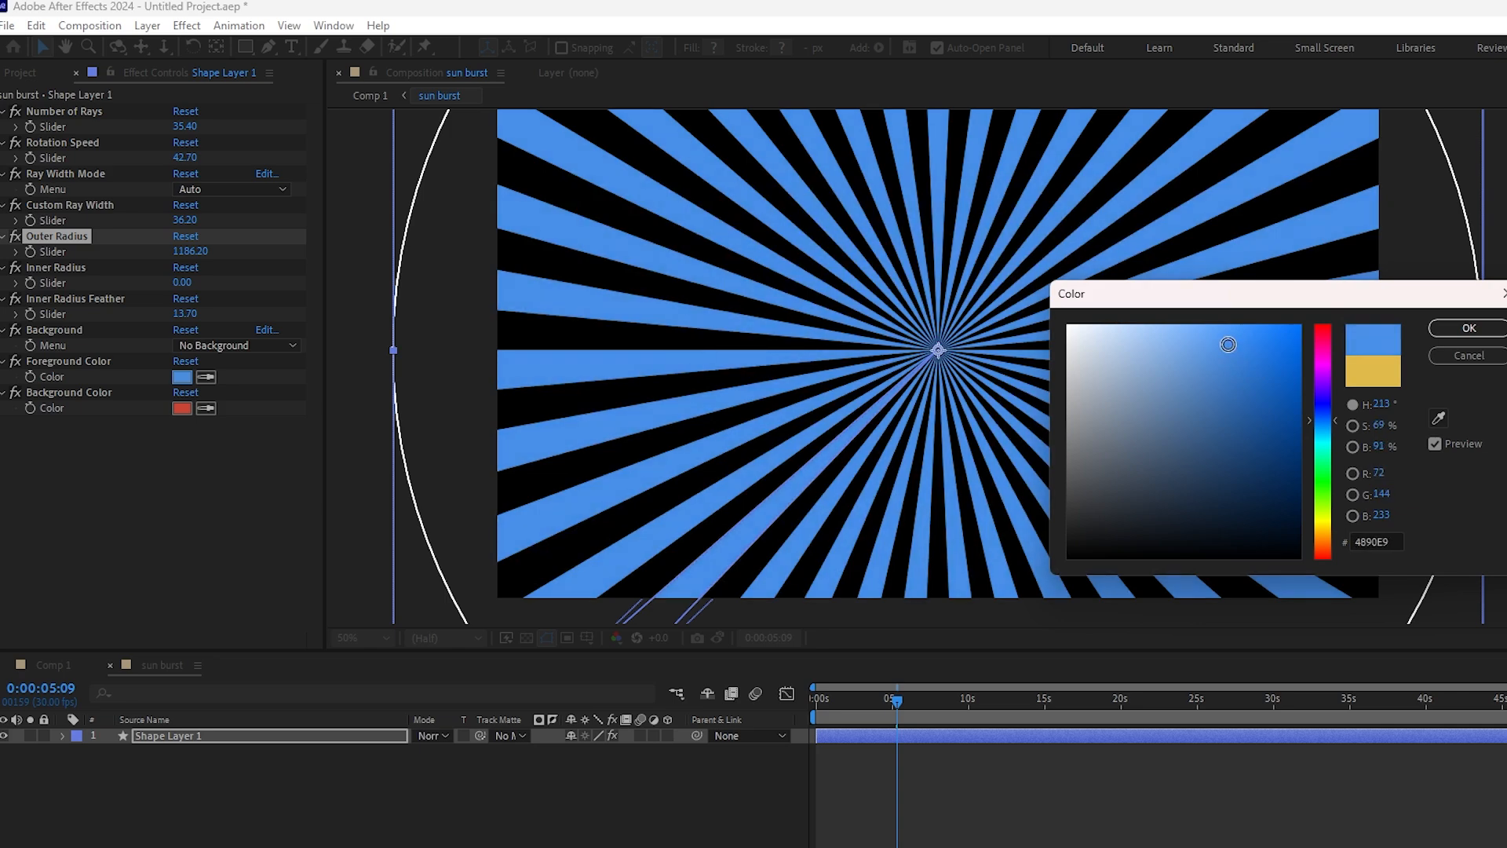
pyautogui.click(1468, 328)
pyautogui.scroll(-1, 1090, 325)
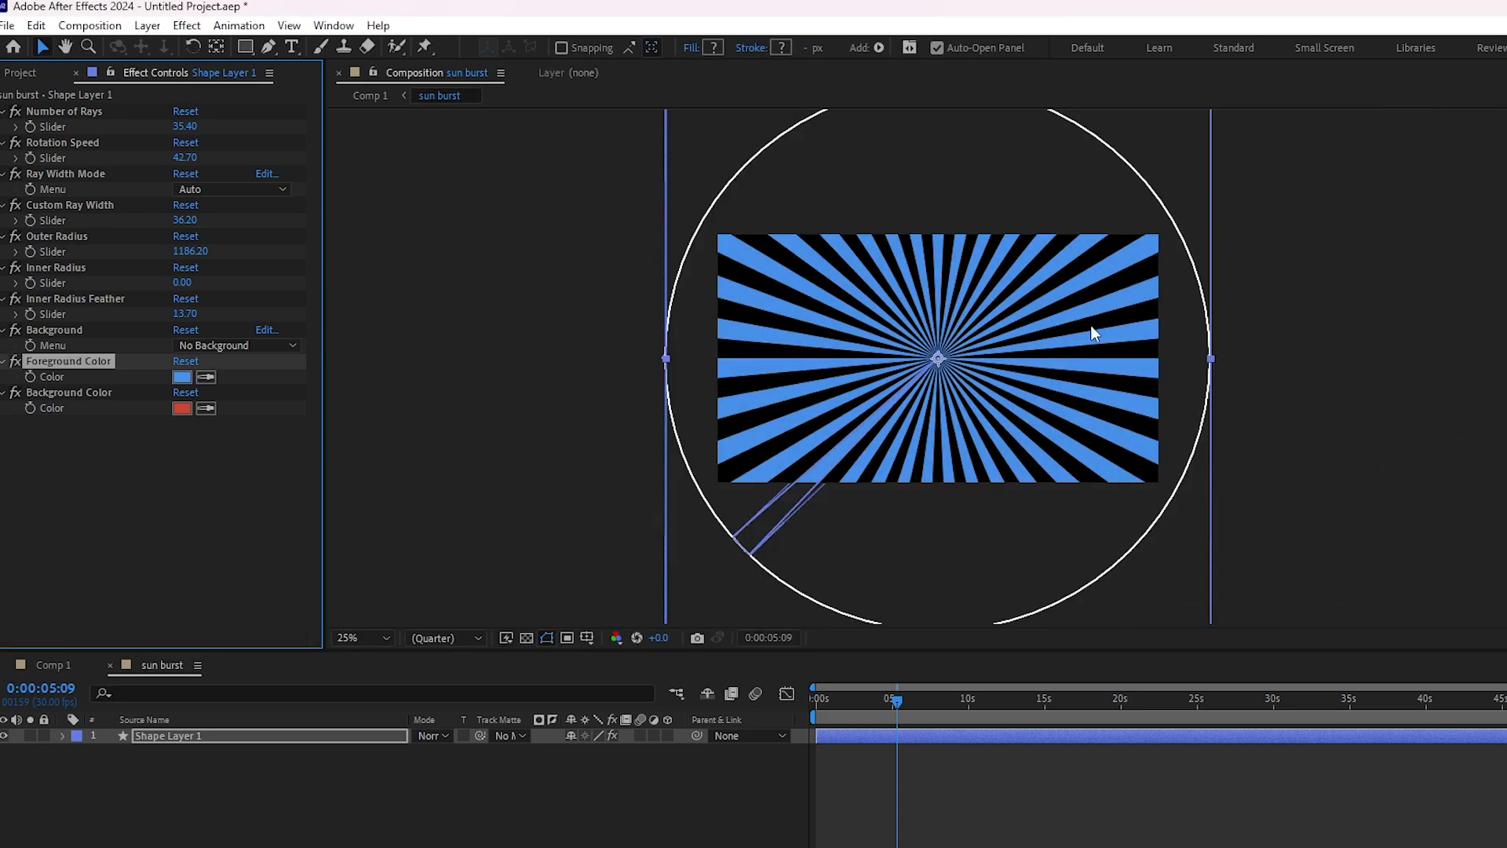
pyautogui.scroll(1, 1091, 325)
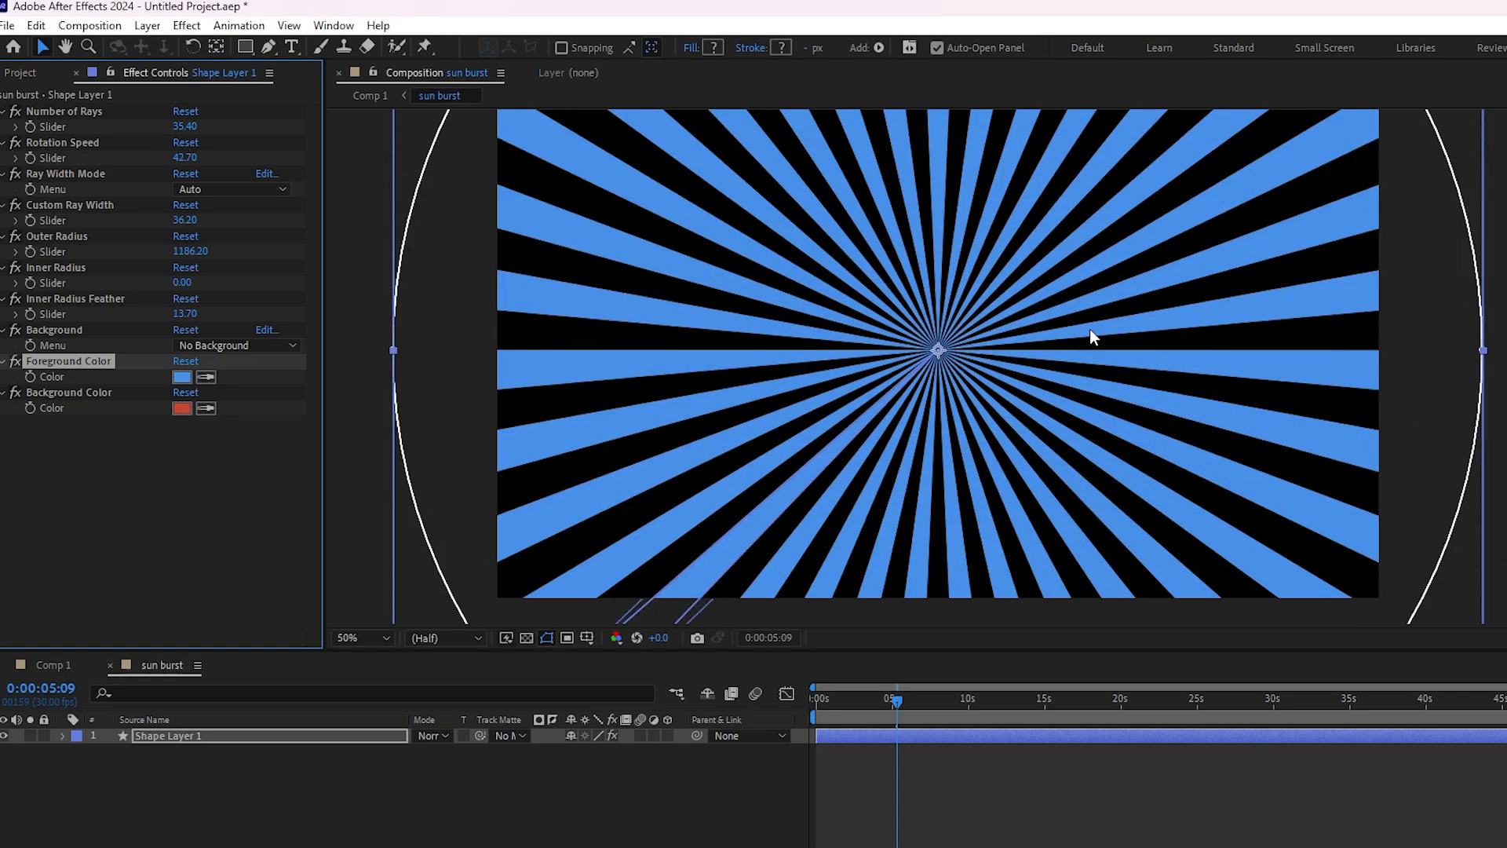
# Set the sunburst's Background Color to white FFFFFF and check the result at a slightly later frame.
pyautogui.click(182, 408)
pyautogui.moveTo(1182, 382); pyautogui.dragTo(1013, 309)
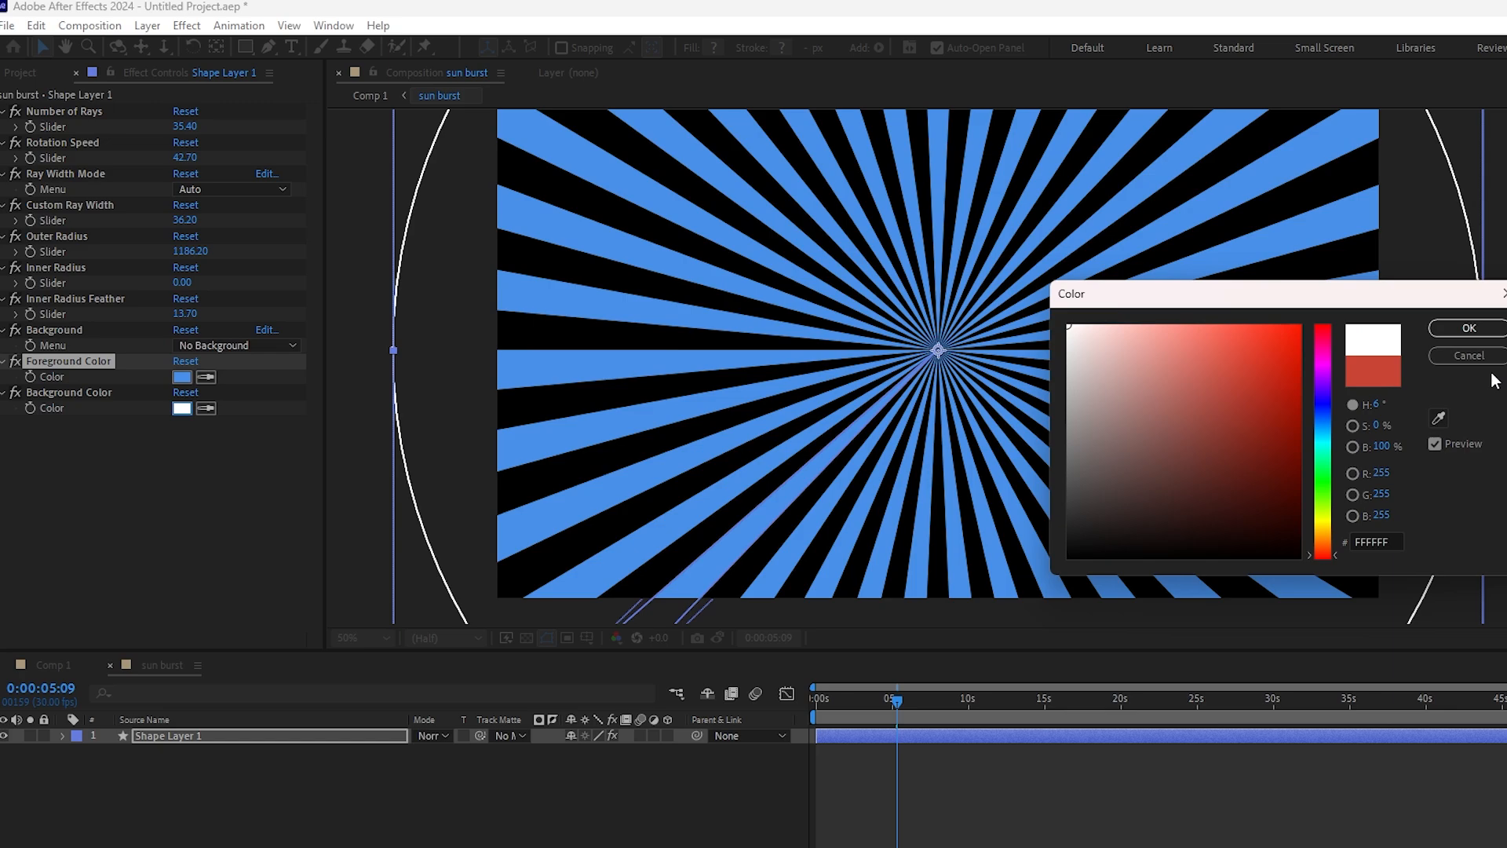
pyautogui.click(1469, 328)
pyautogui.scroll(7, 991, 313)
pyautogui.scroll(-12, 931, 363)
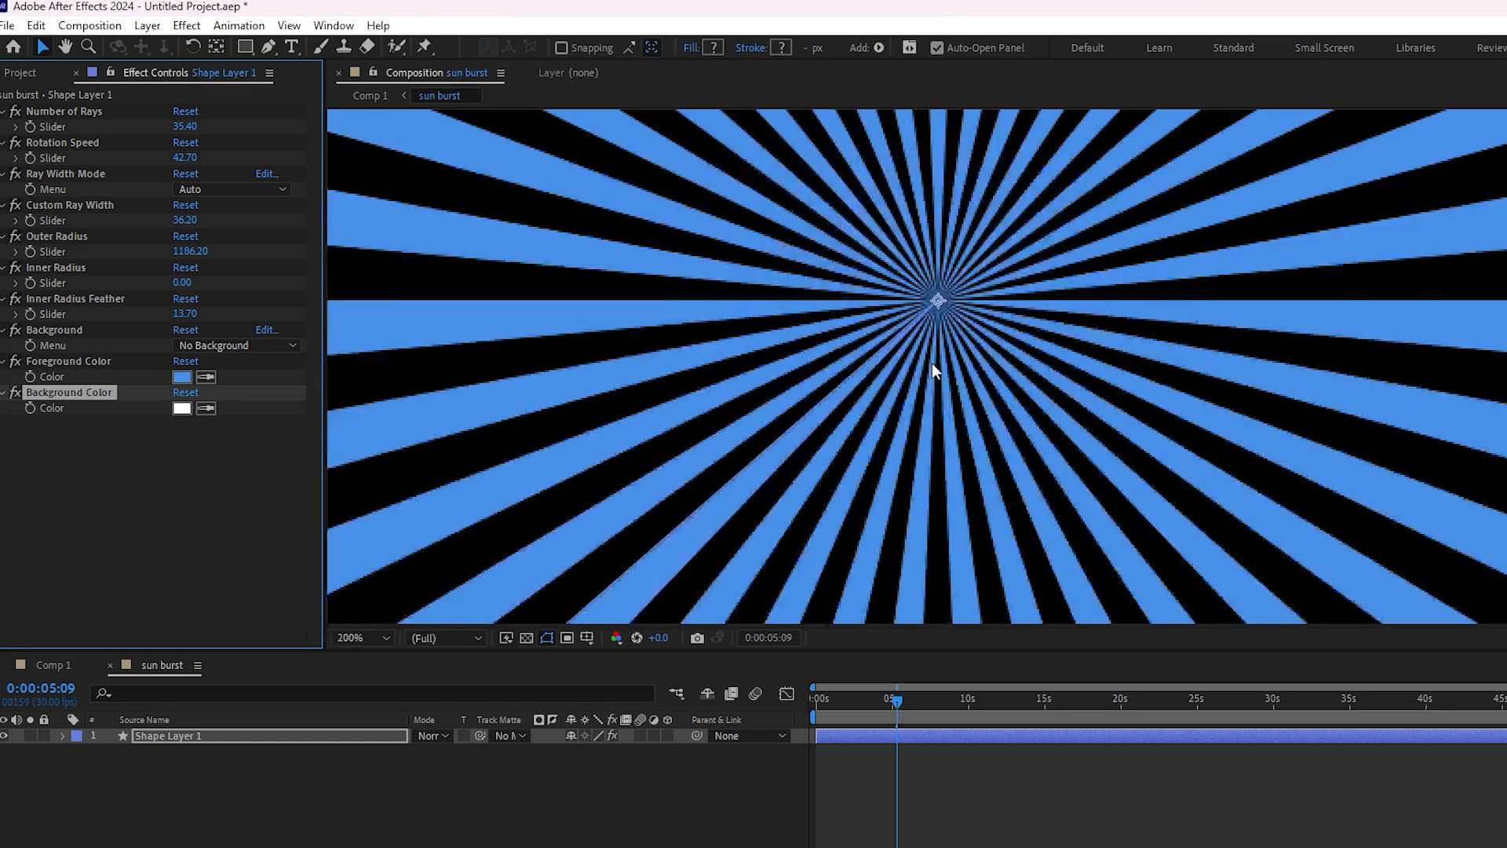
pyautogui.scroll(3, 949, 502)
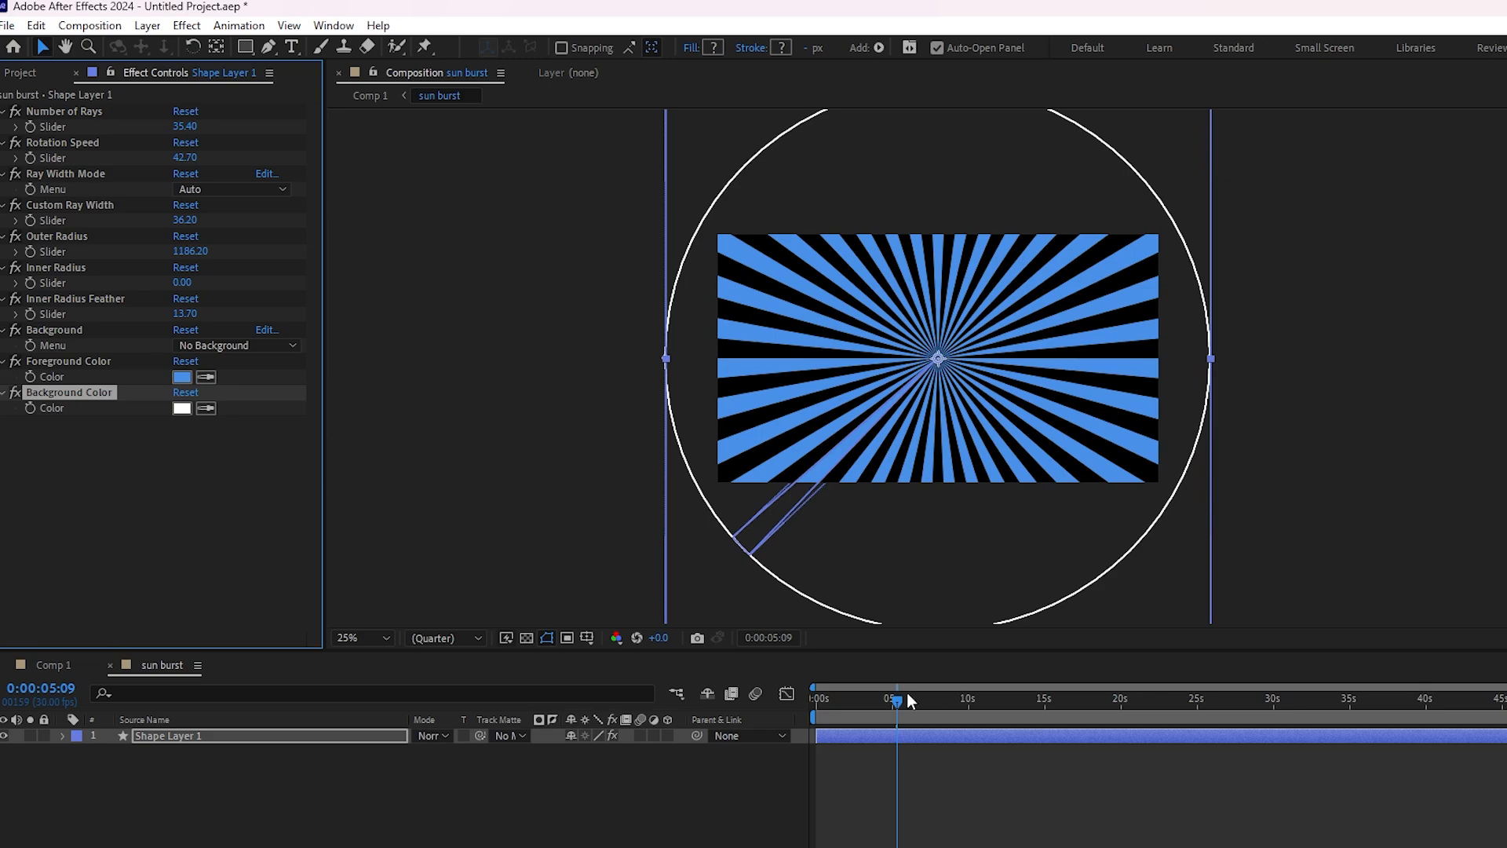
pyautogui.moveTo(899, 701)
pyautogui.mouseDown()
pyautogui.moveTo(884, 703)
pyautogui.moveTo(912, 702)
pyautogui.mouseUp()
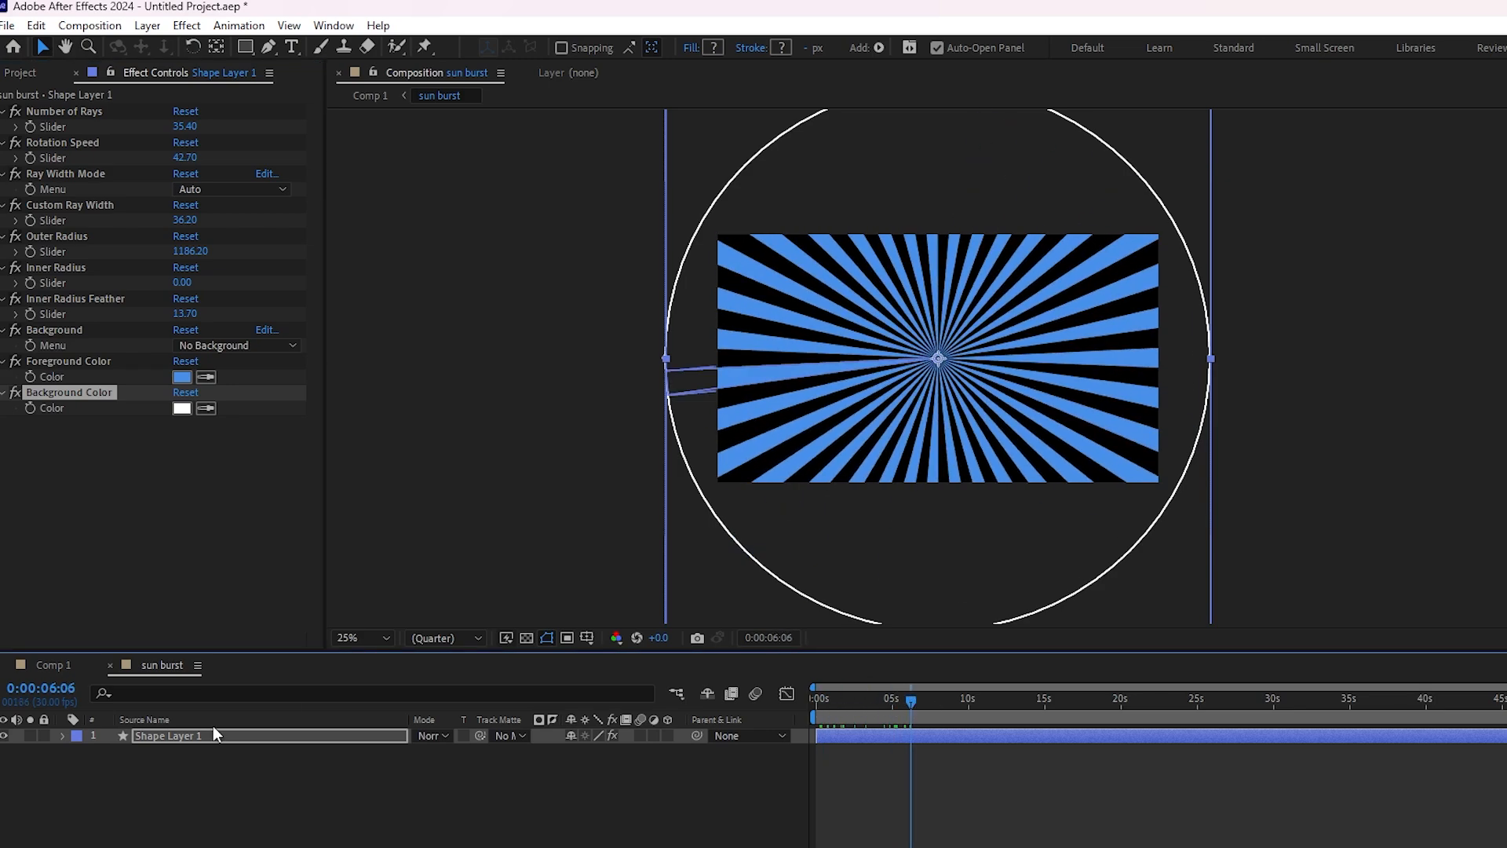
# Create a deep red 1920 × 1080 px solid in Comp 1.
pyautogui.click(52, 665)
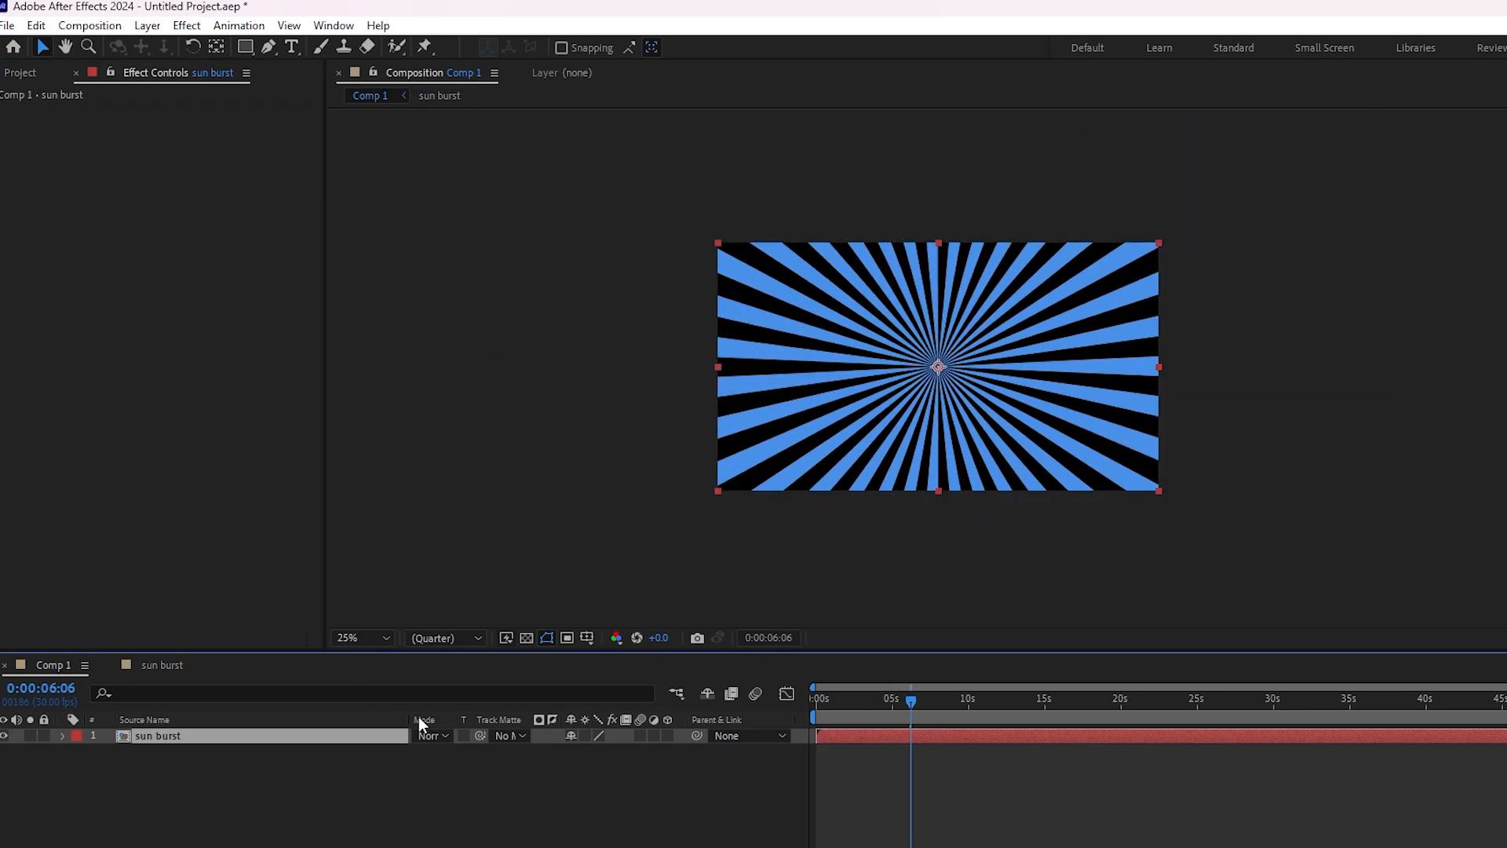
pyautogui.click(186, 809)
pyautogui.click(136, 670)
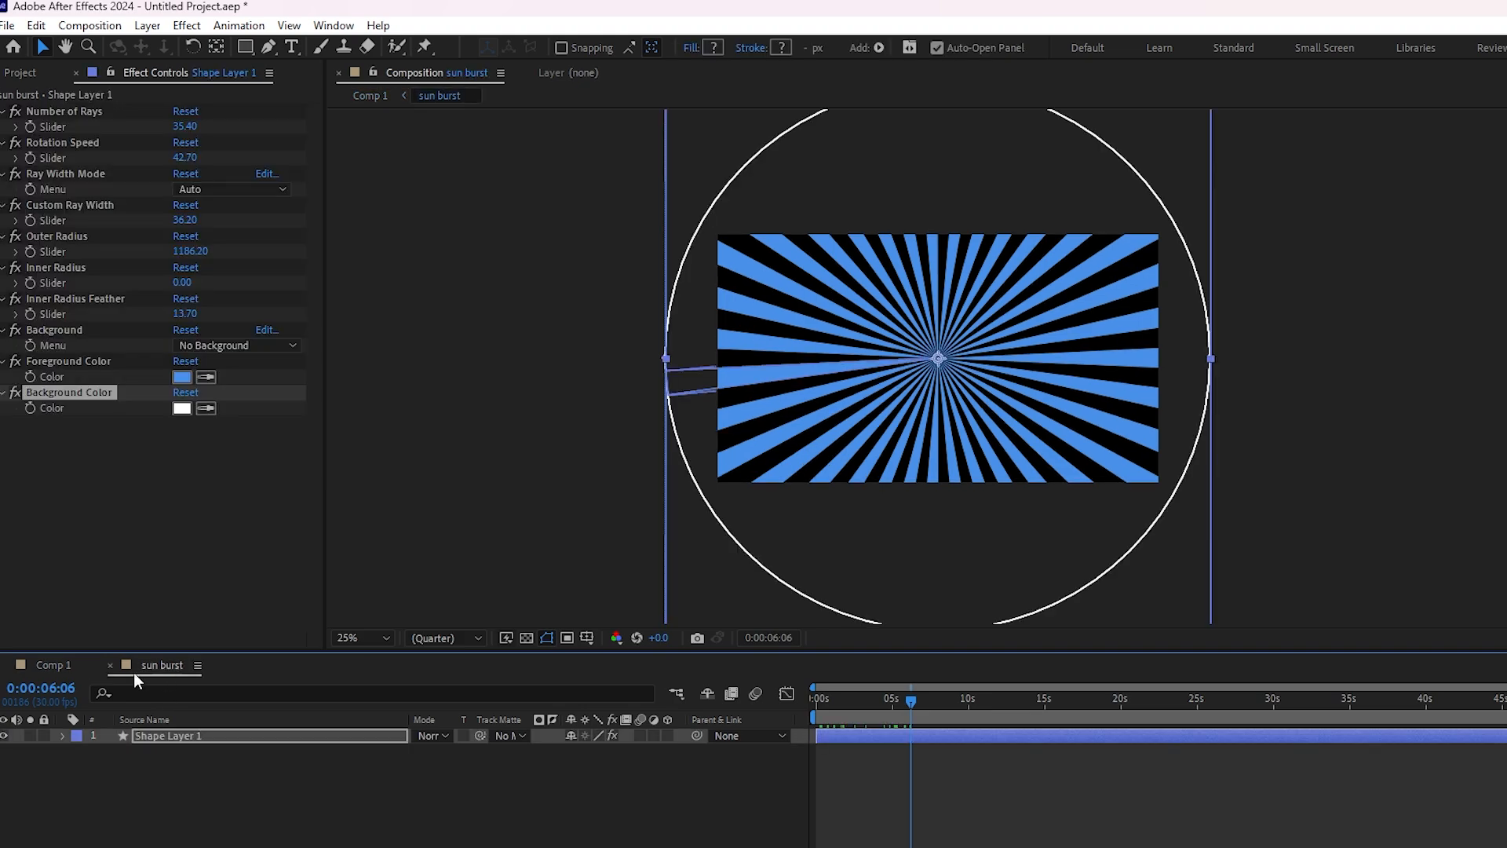
pyautogui.click(72, 671)
pyautogui.rightClick(284, 813)
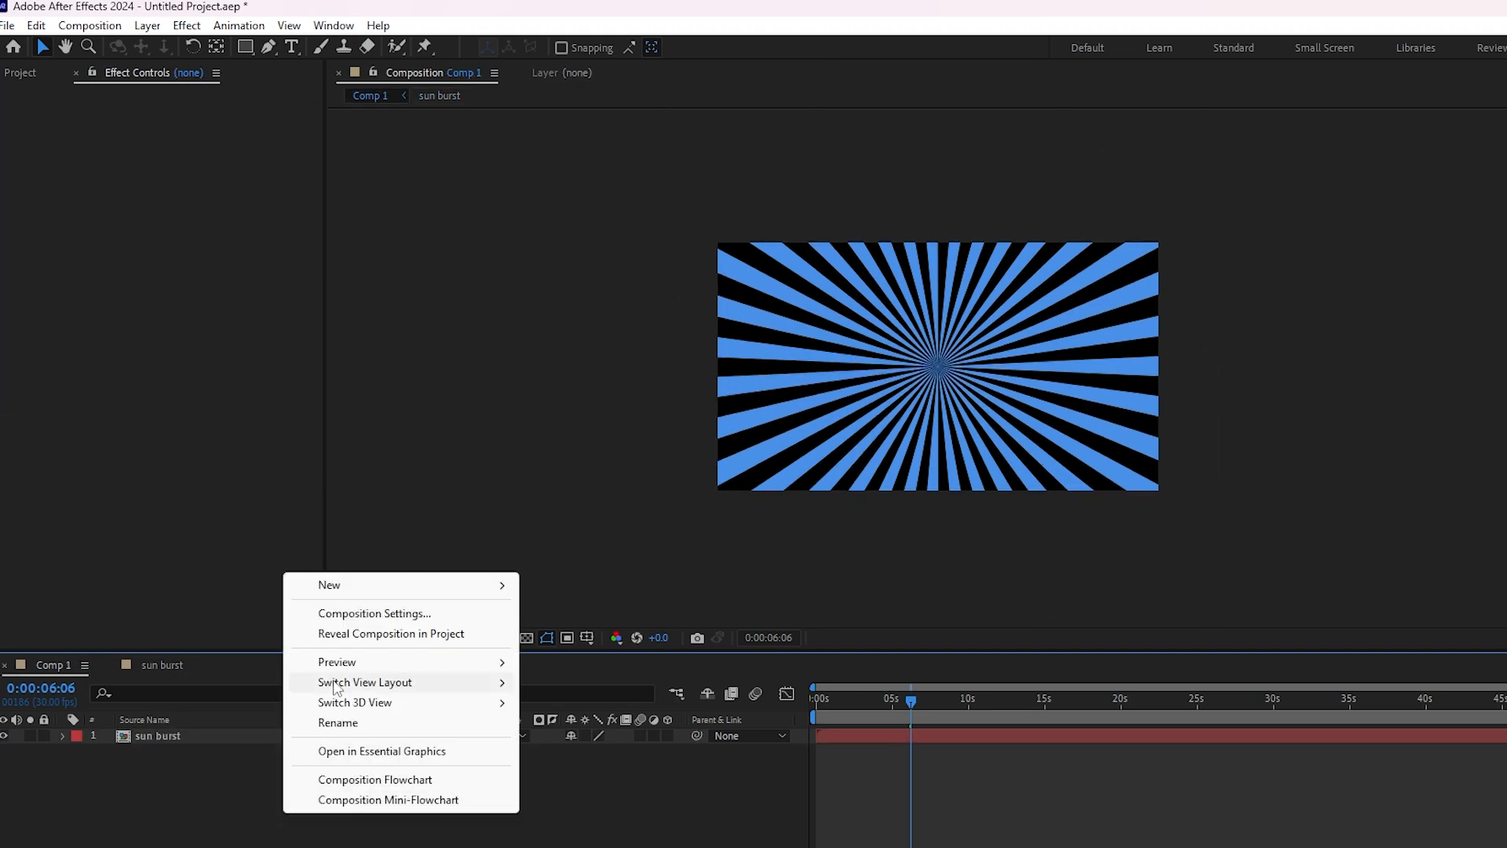
pyautogui.moveTo(506, 587)
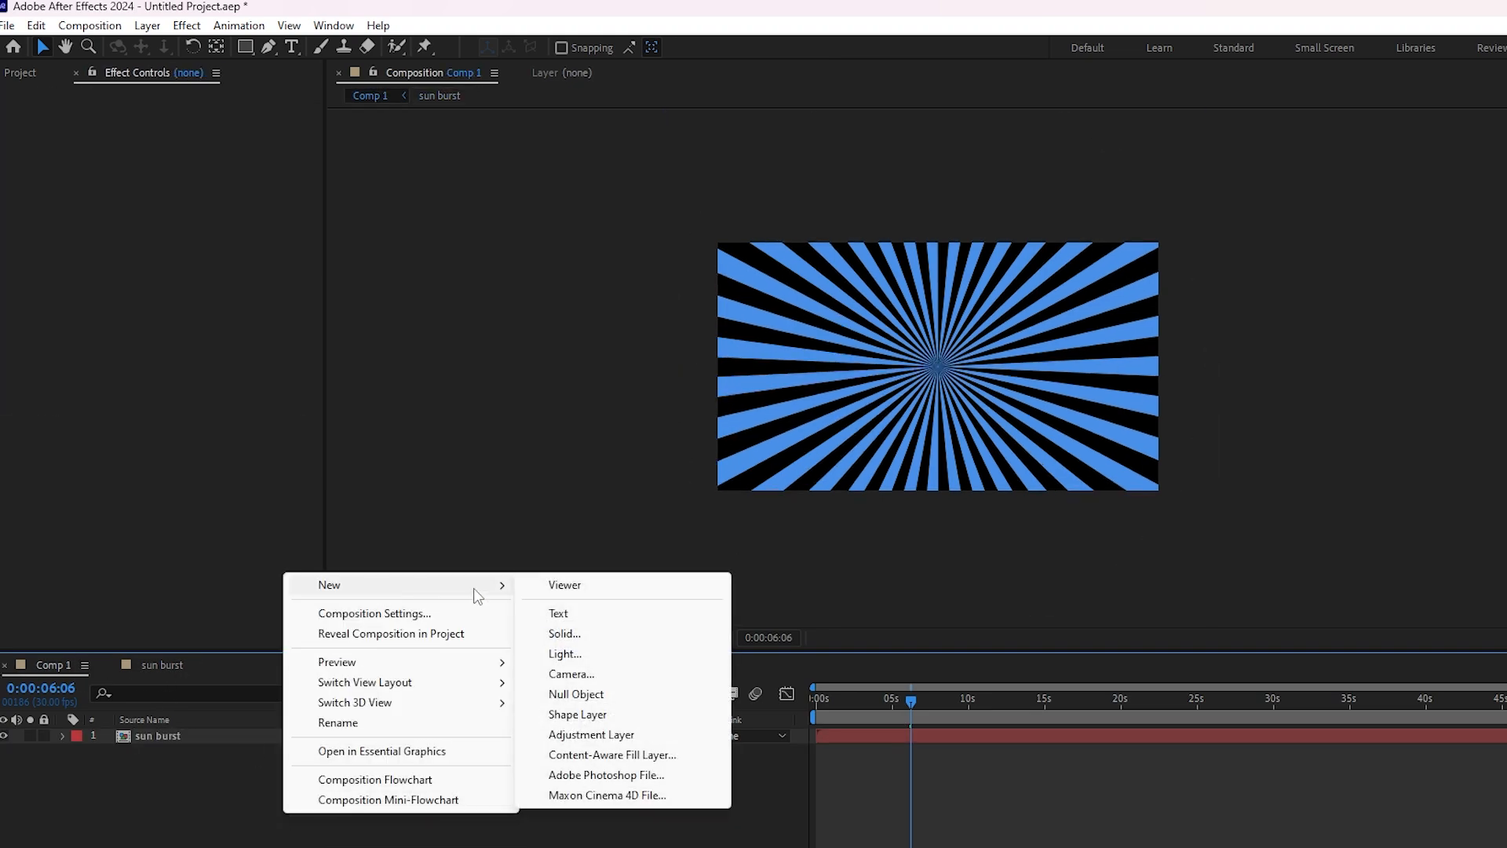
pyautogui.click(577, 634)
pyautogui.click(862, 593)
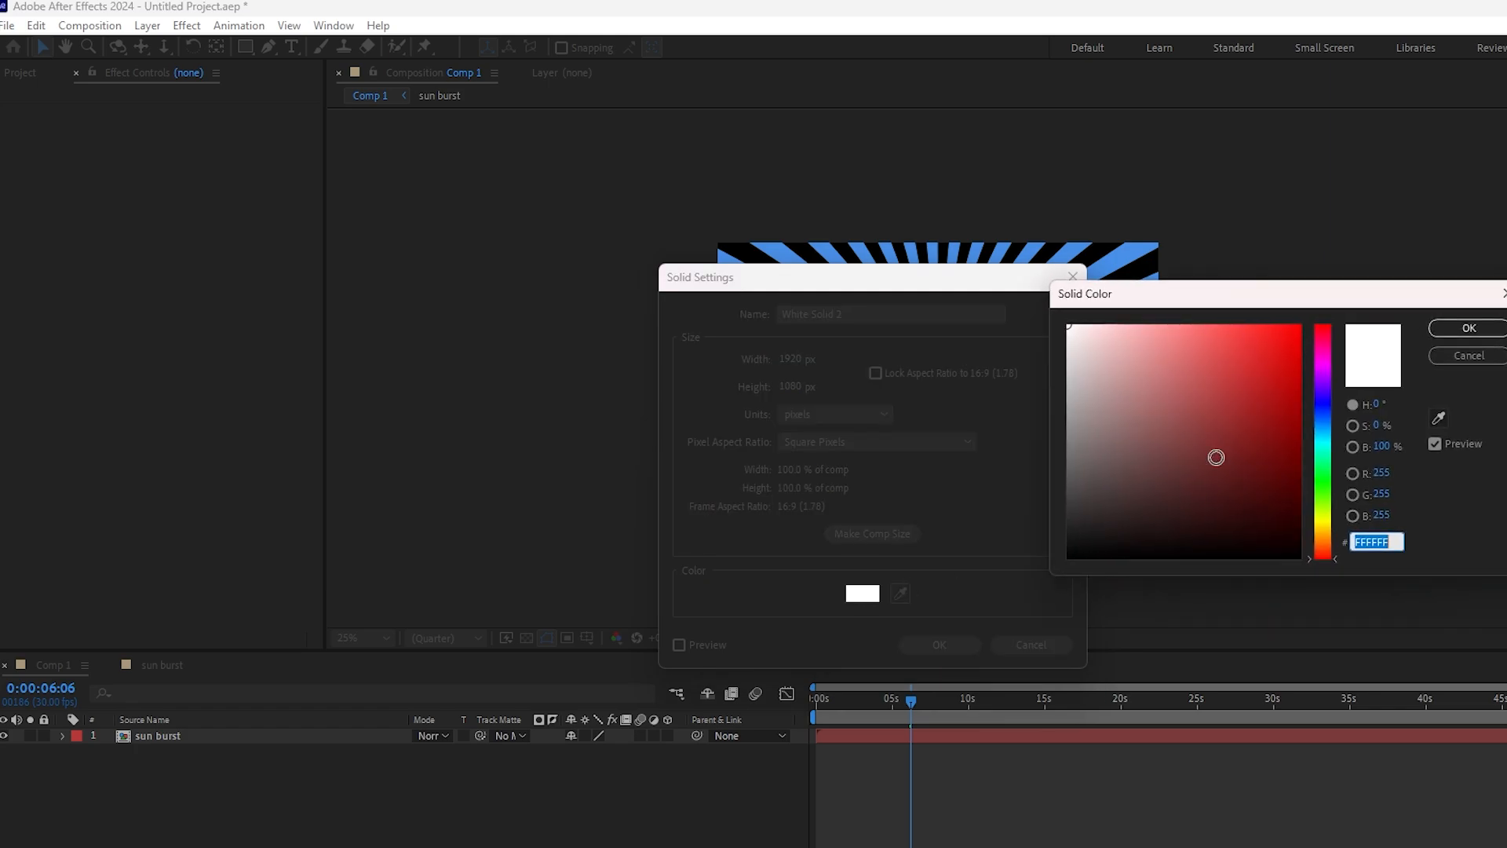
pyautogui.click(1279, 431)
pyautogui.click(1468, 329)
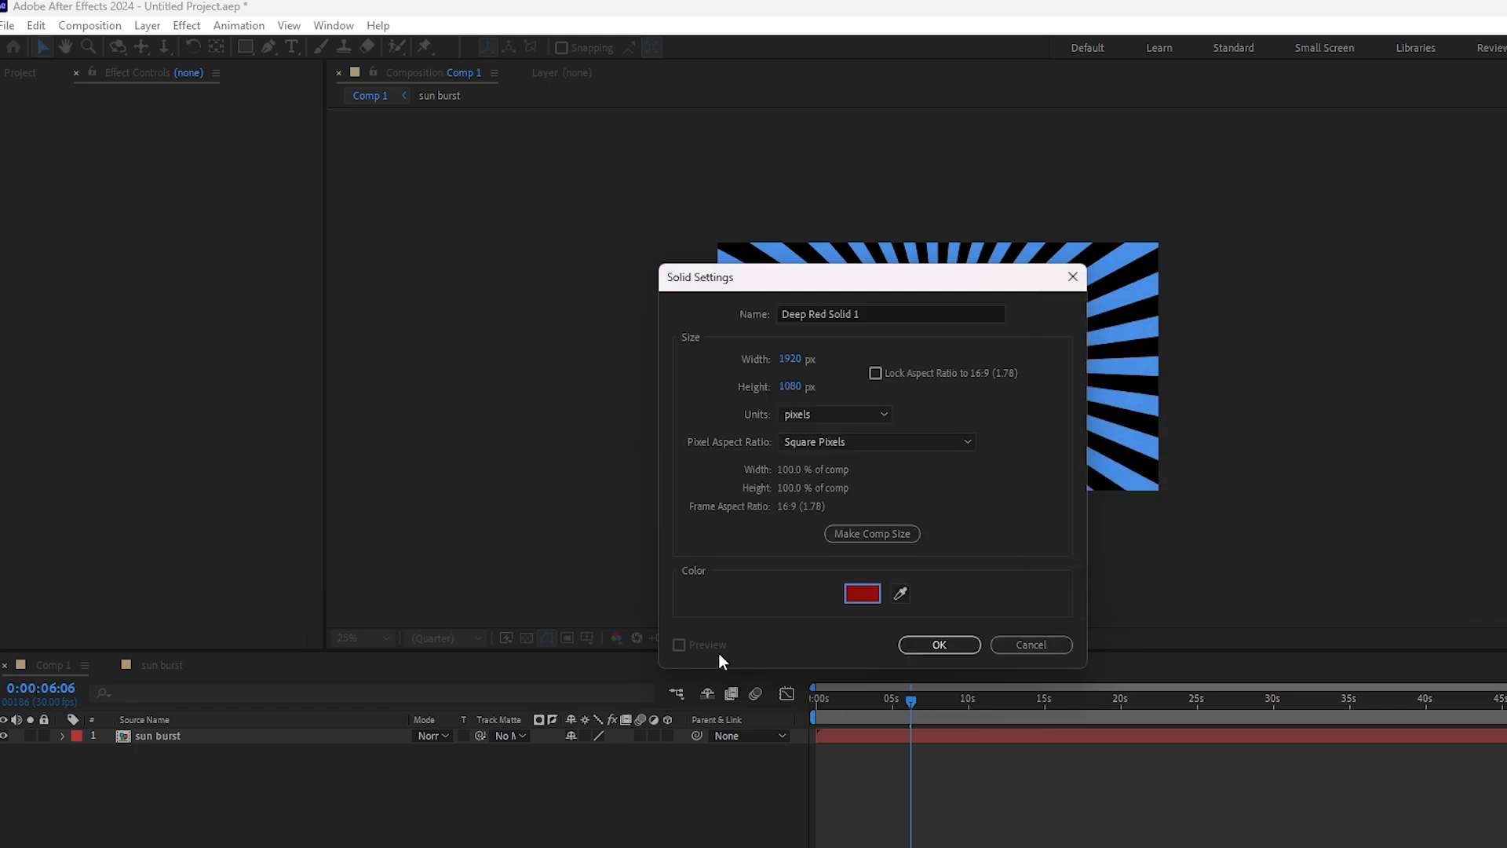
pyautogui.click(918, 652)
# Place the Deep Red Solid 1 layer below the sun burst layer so red fills the gaps between the rays.
pyautogui.moveTo(150, 741); pyautogui.dragTo(249, 751)
pyautogui.press('.')
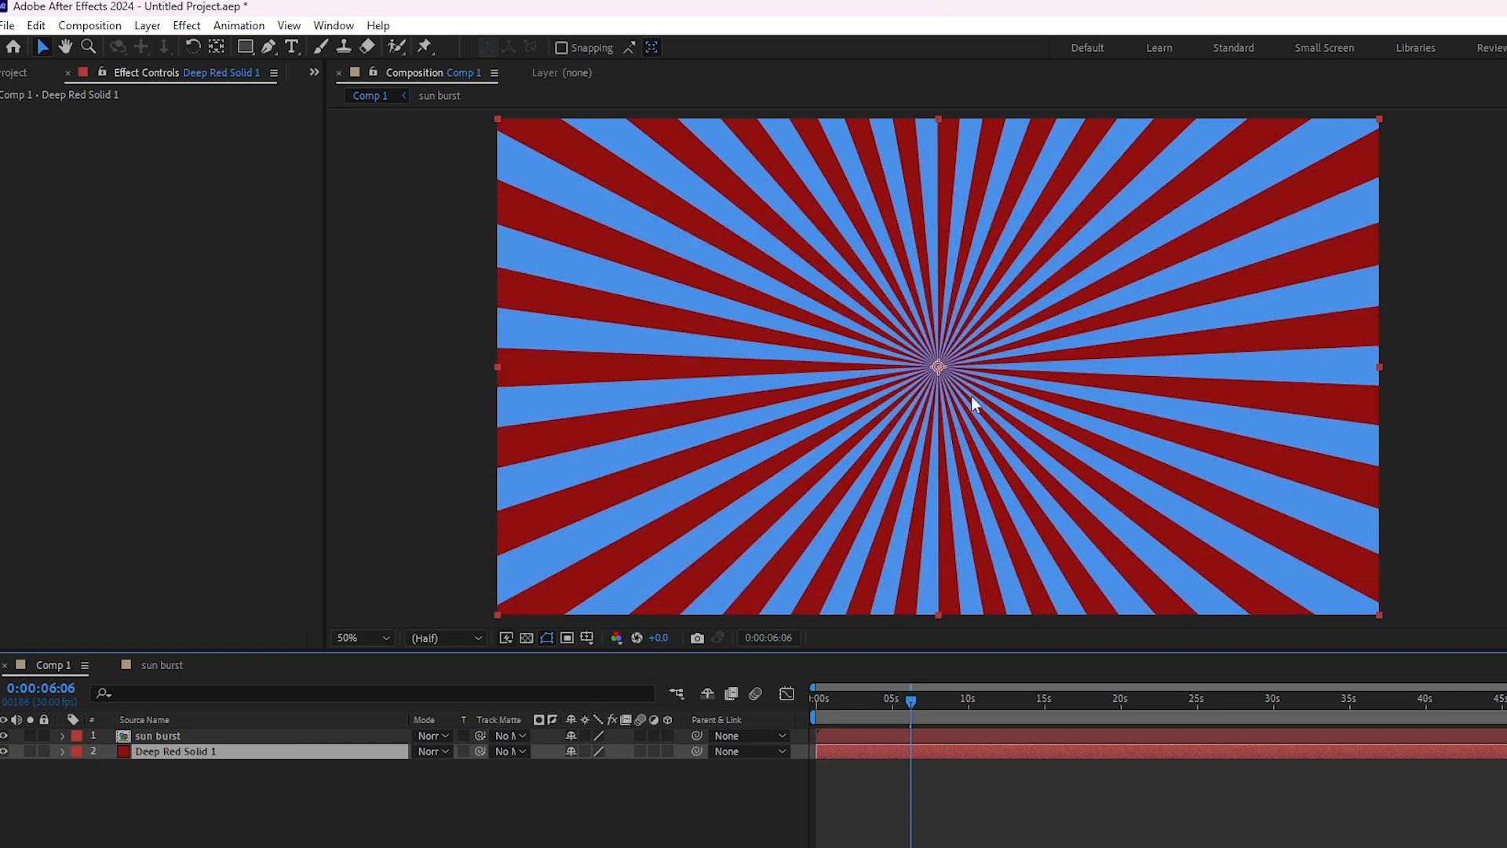
pyautogui.press(',')
pyautogui.press('.')
# Preview the rotating blue sunburst over the red solid from the start of Comp 1.
pyautogui.moveTo(921, 696); pyautogui.dragTo(793, 704)
pyautogui.press('h')
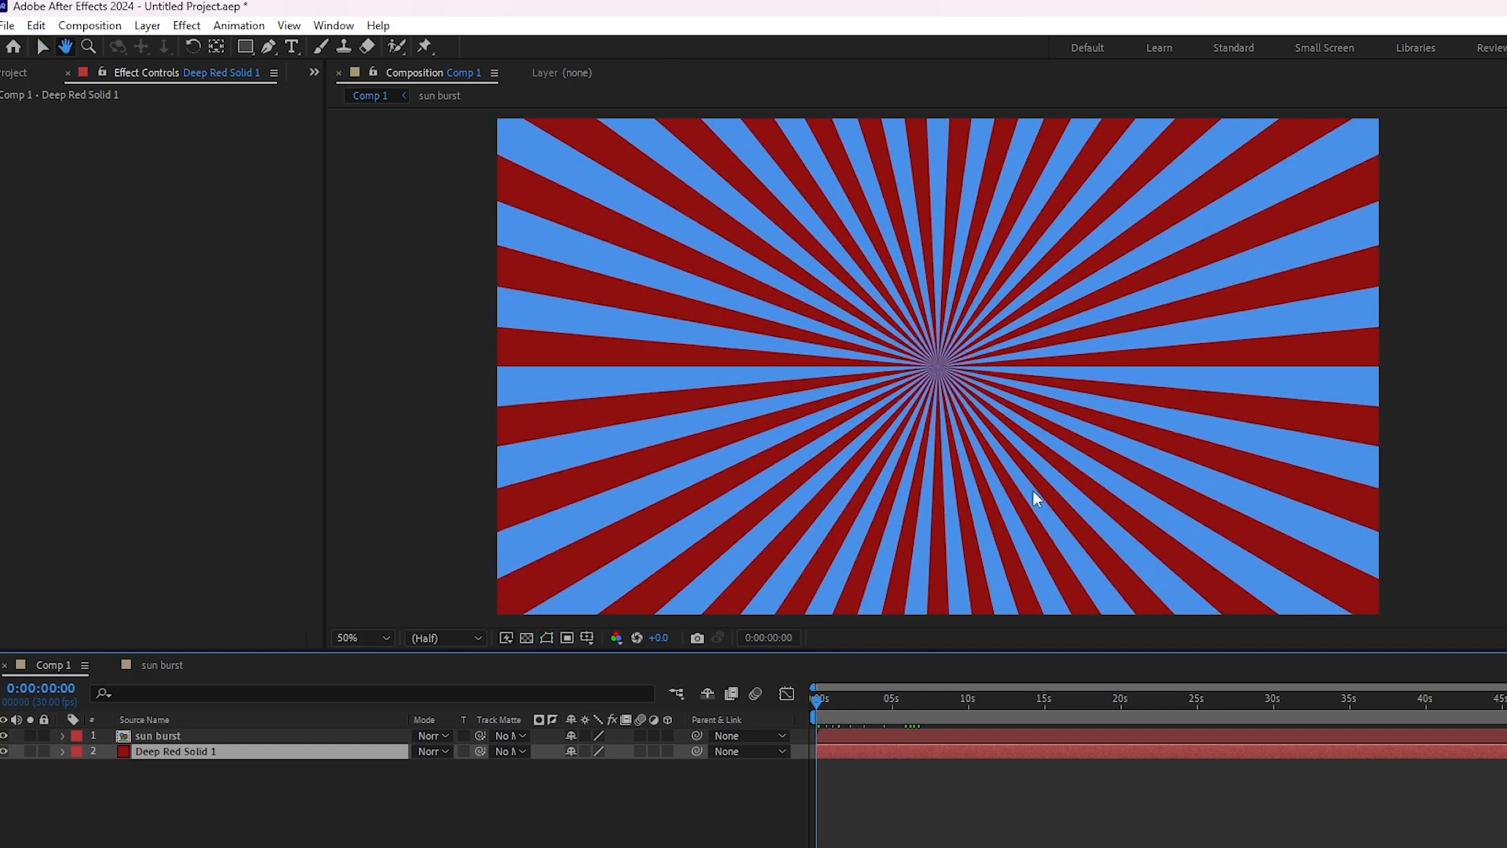
pyautogui.press('v')
pyautogui.press('space')
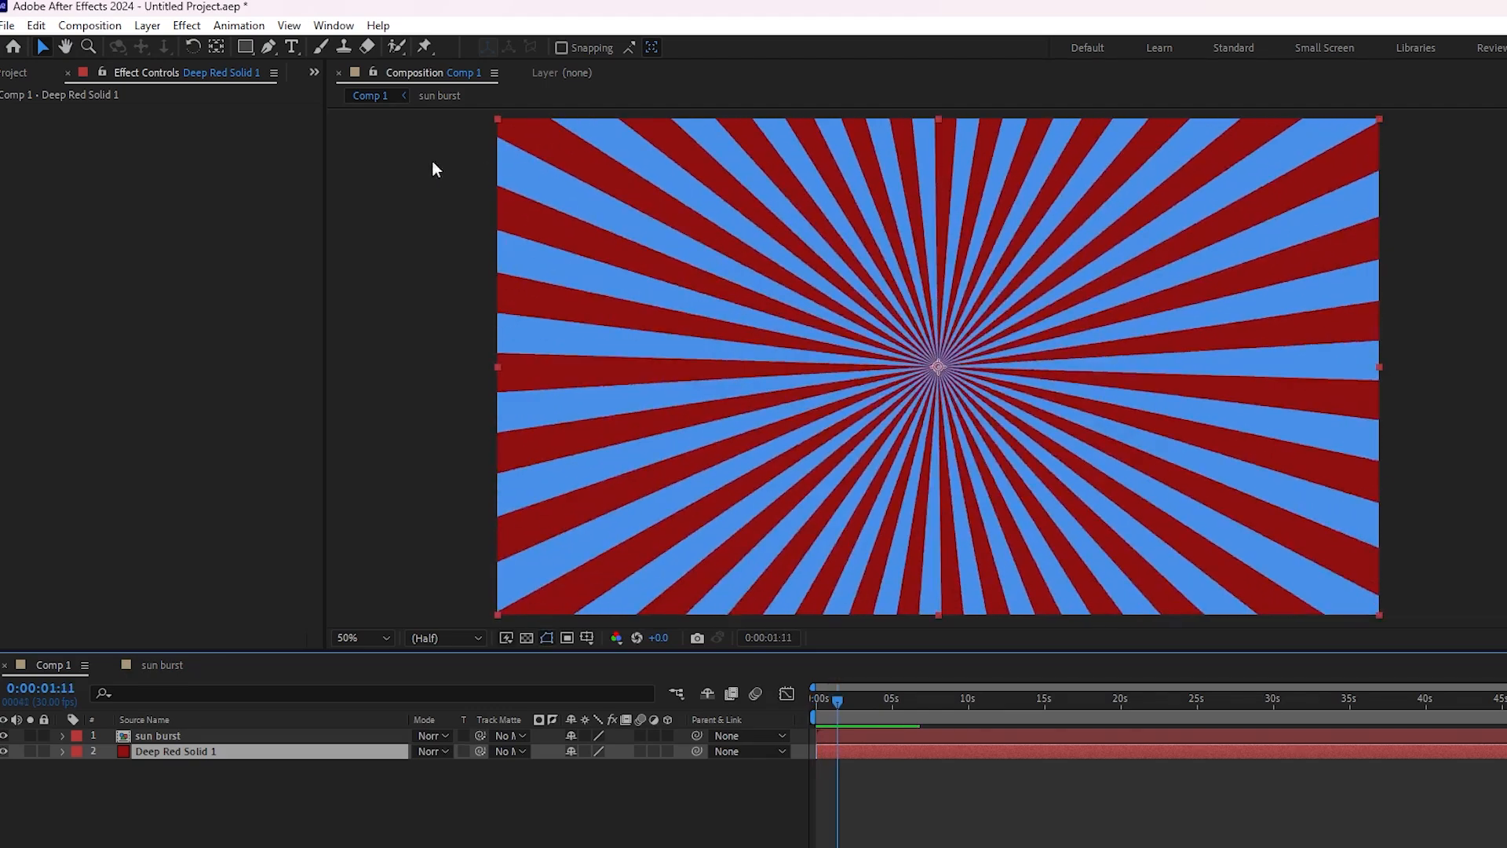
# In the sun burst composition, set the Background option to With Background Color and inspect the white gaps between the rays.
pyautogui.click(171, 665)
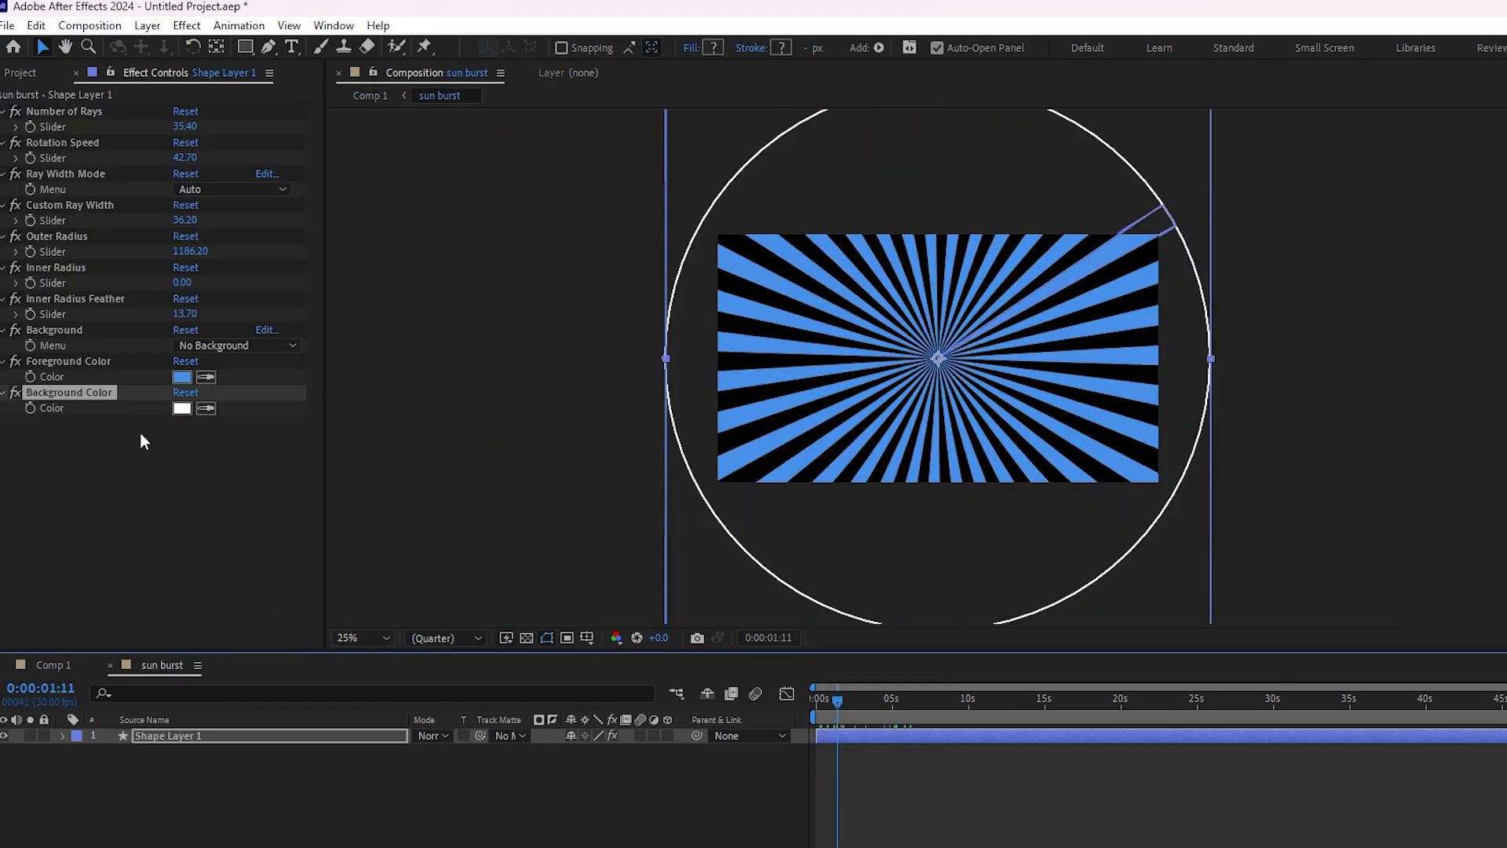
pyautogui.click(177, 409)
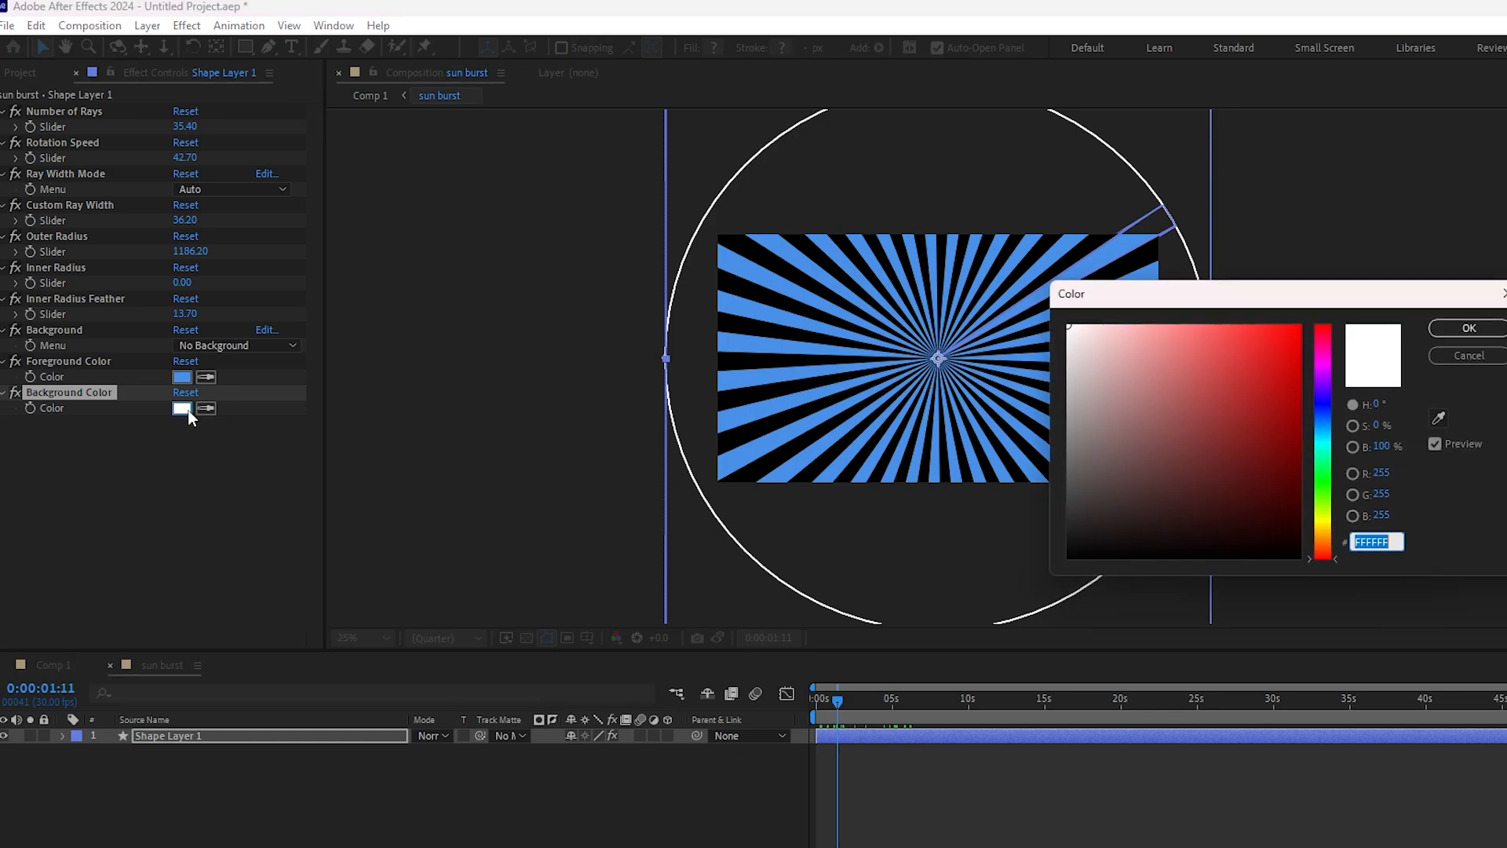
pyautogui.press('Escape')
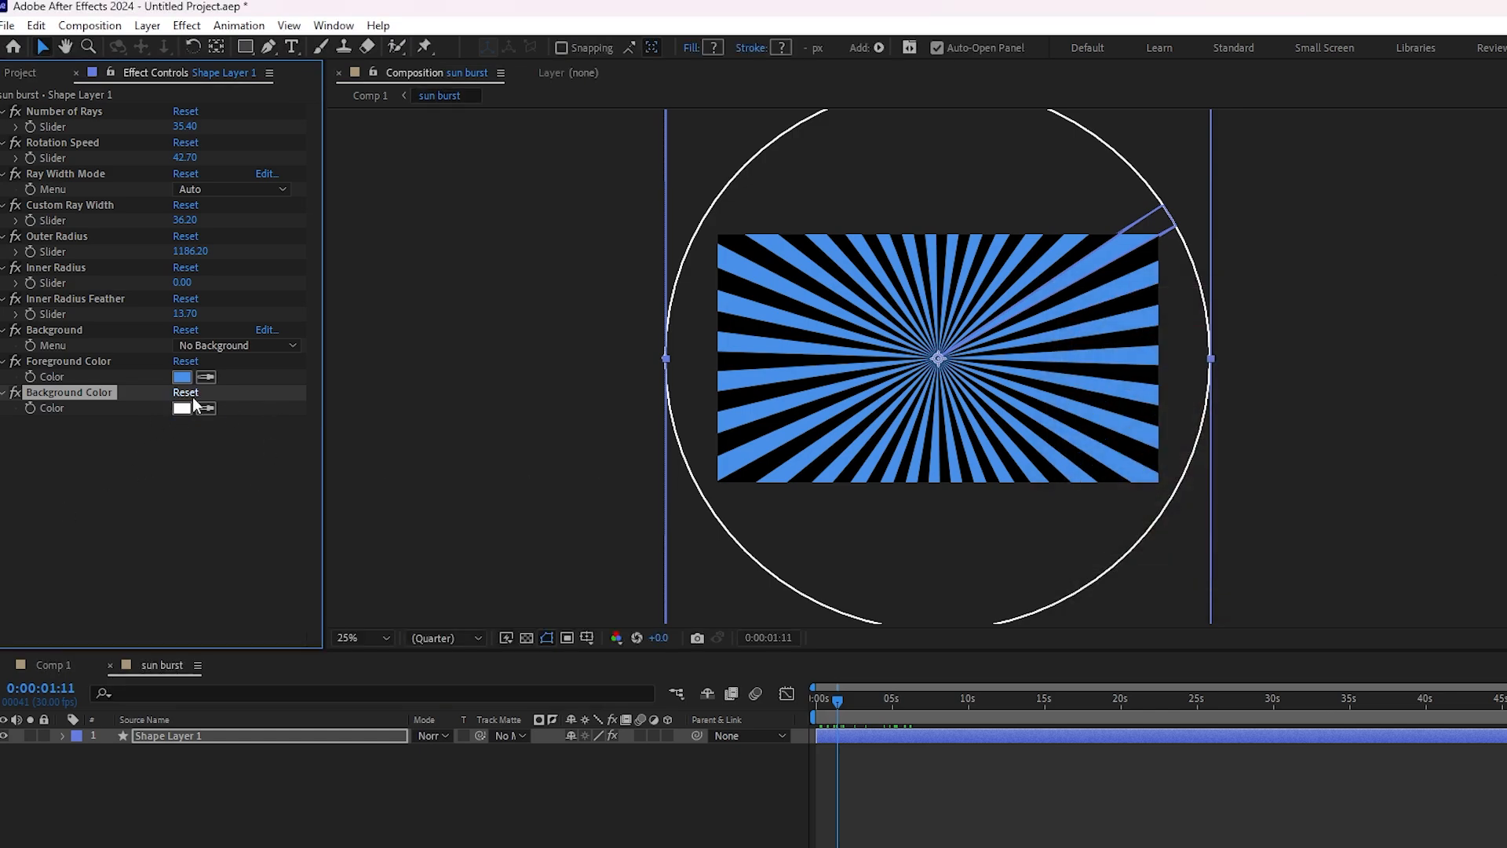
pyautogui.click(214, 347)
pyautogui.click(215, 380)
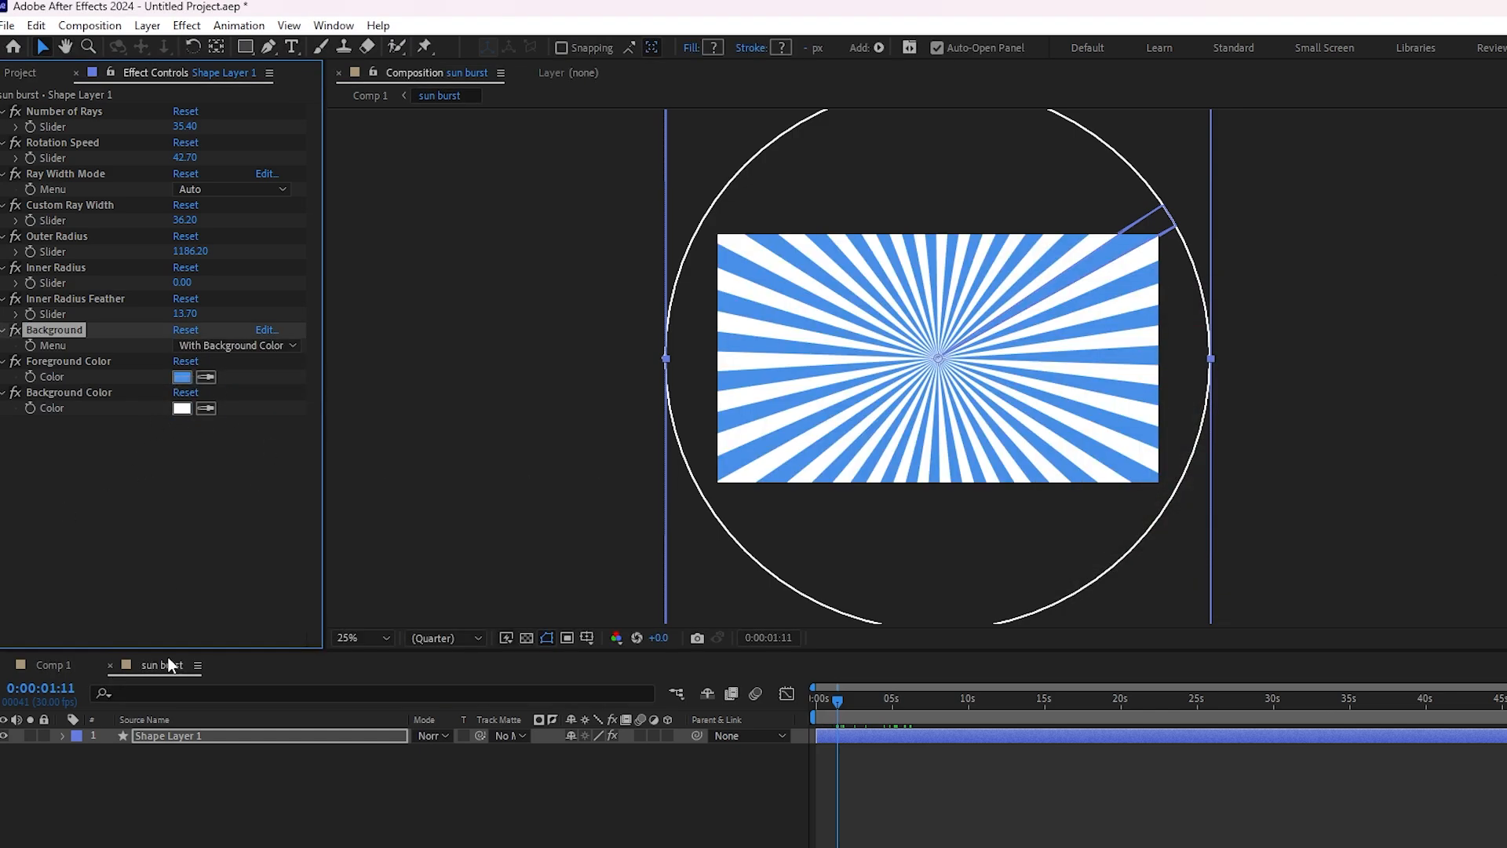
pyautogui.press('.')
pyautogui.press(',')
pyautogui.press('.')
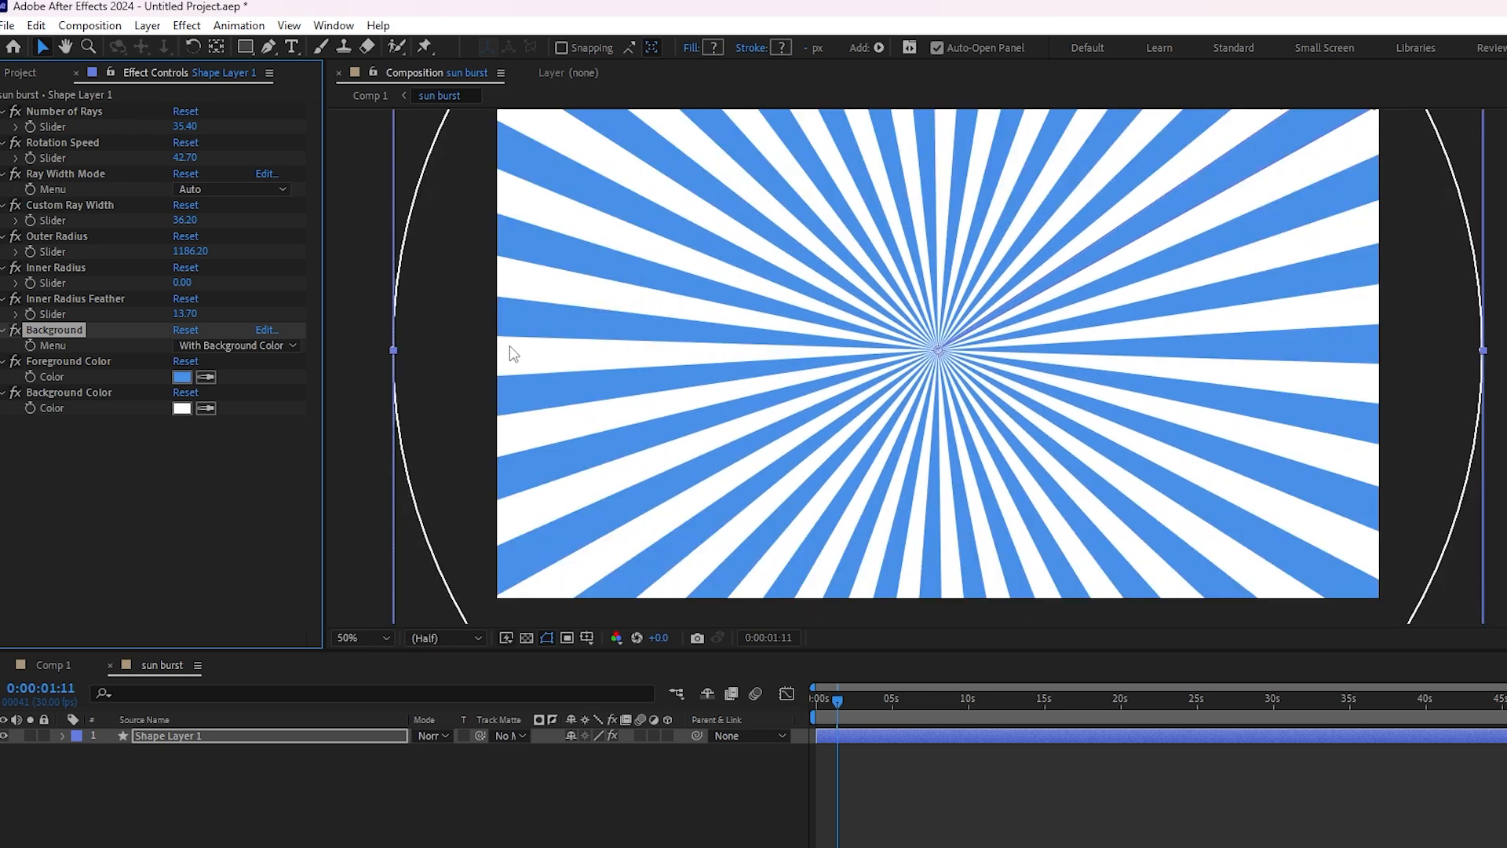
# Check the blue and white sunburst at the first frame of Comp 1.
pyautogui.click(67, 666)
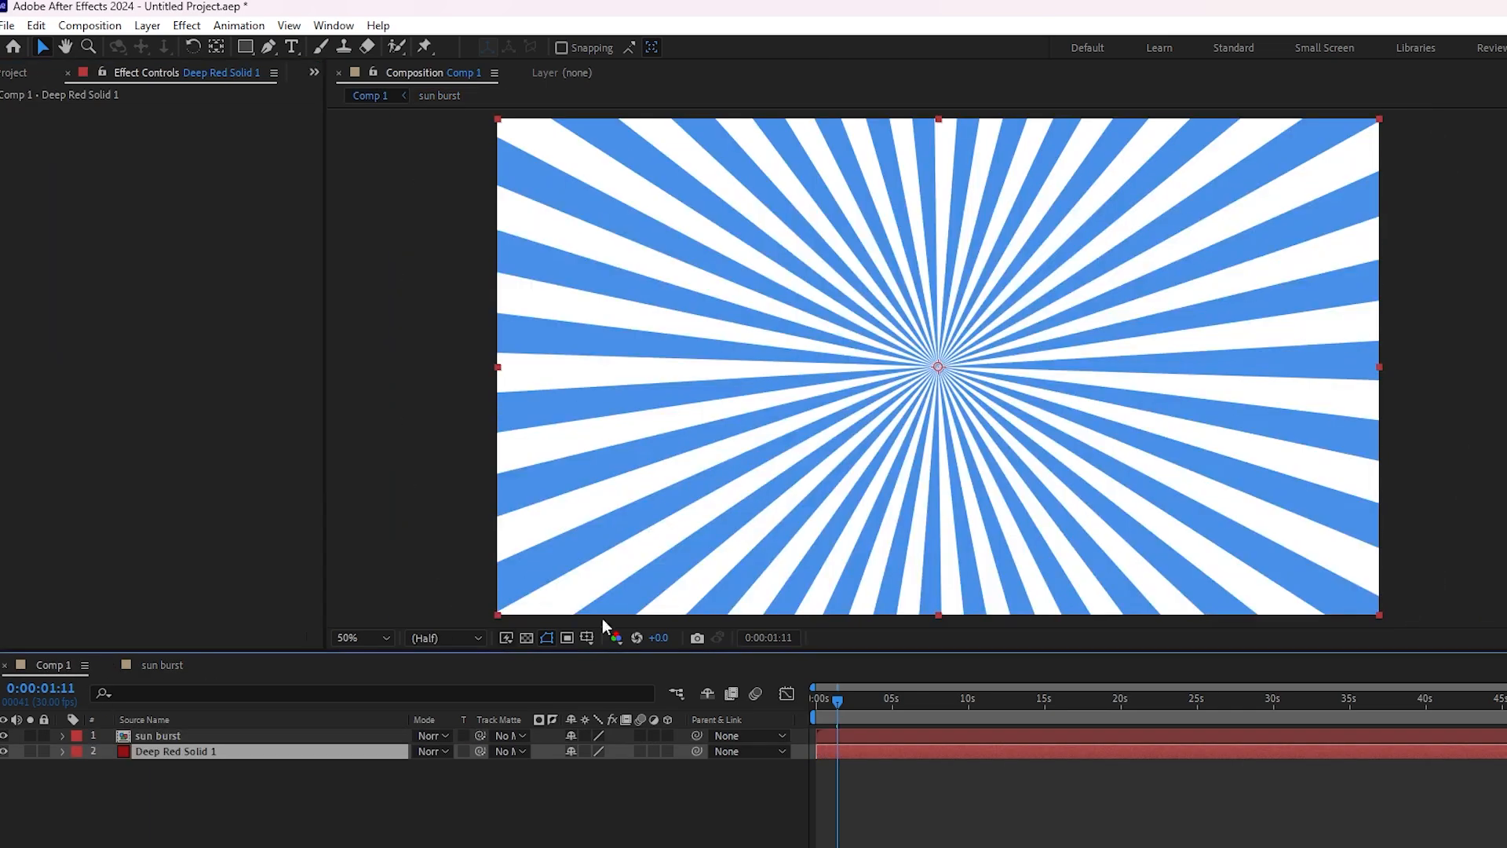
pyautogui.moveTo(831, 696); pyautogui.dragTo(789, 709)
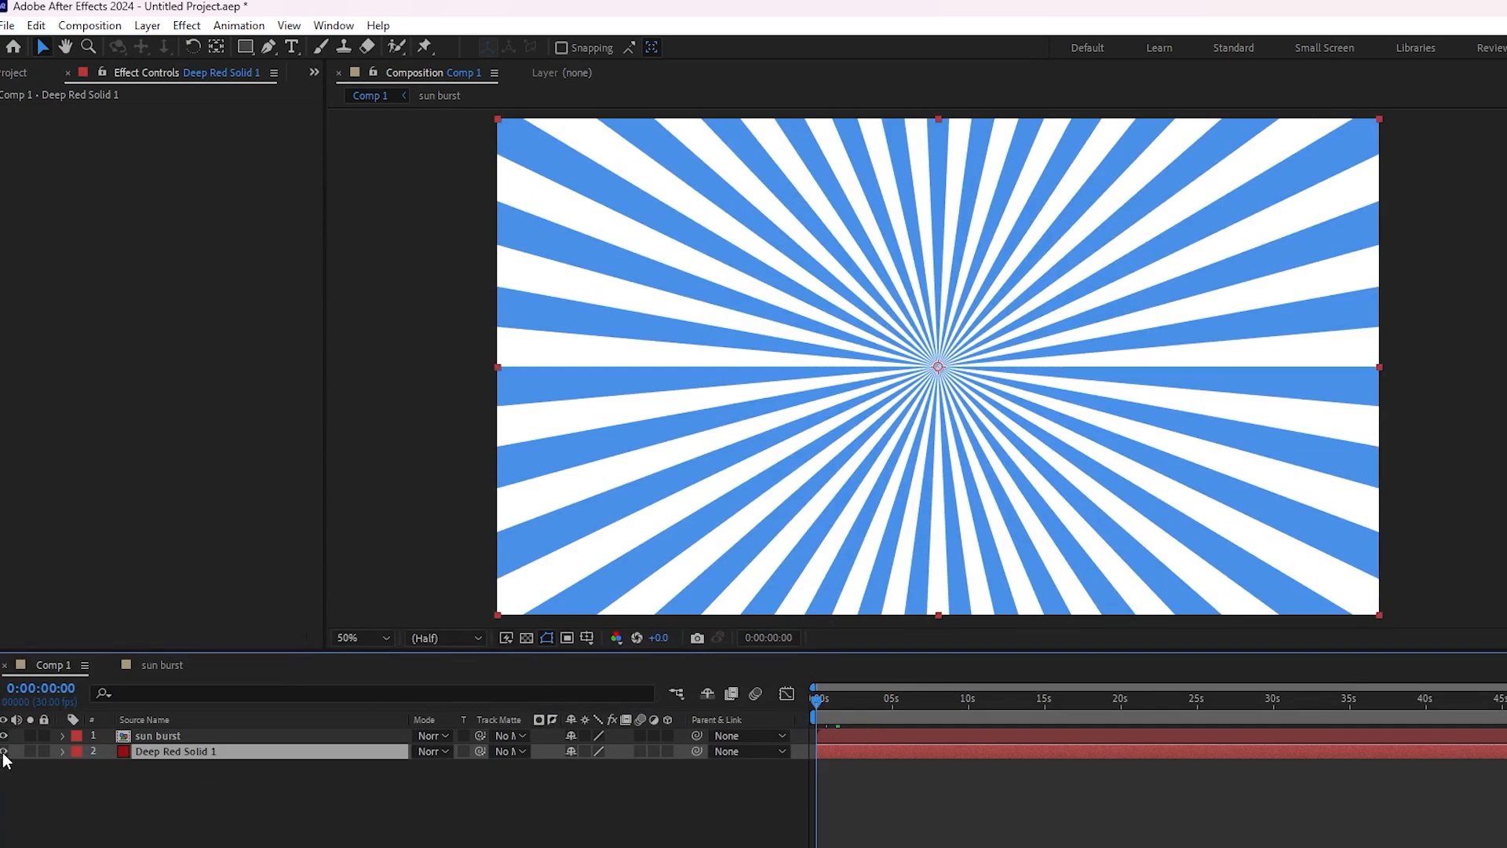
pyautogui.press(',')
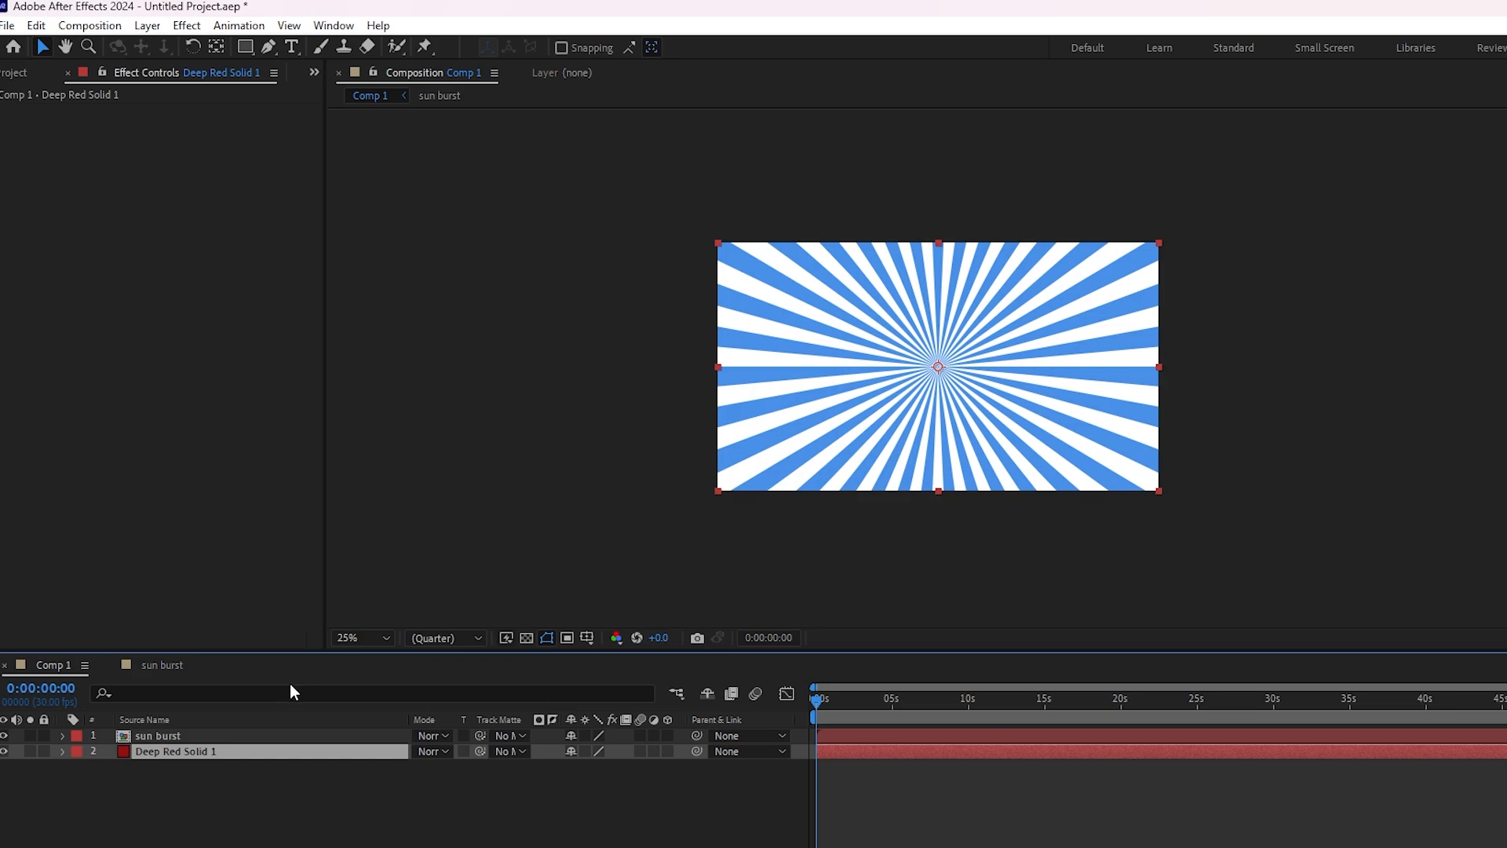
# Return to the sun burst composition and set the Background option back to No Background.
pyautogui.click(167, 665)
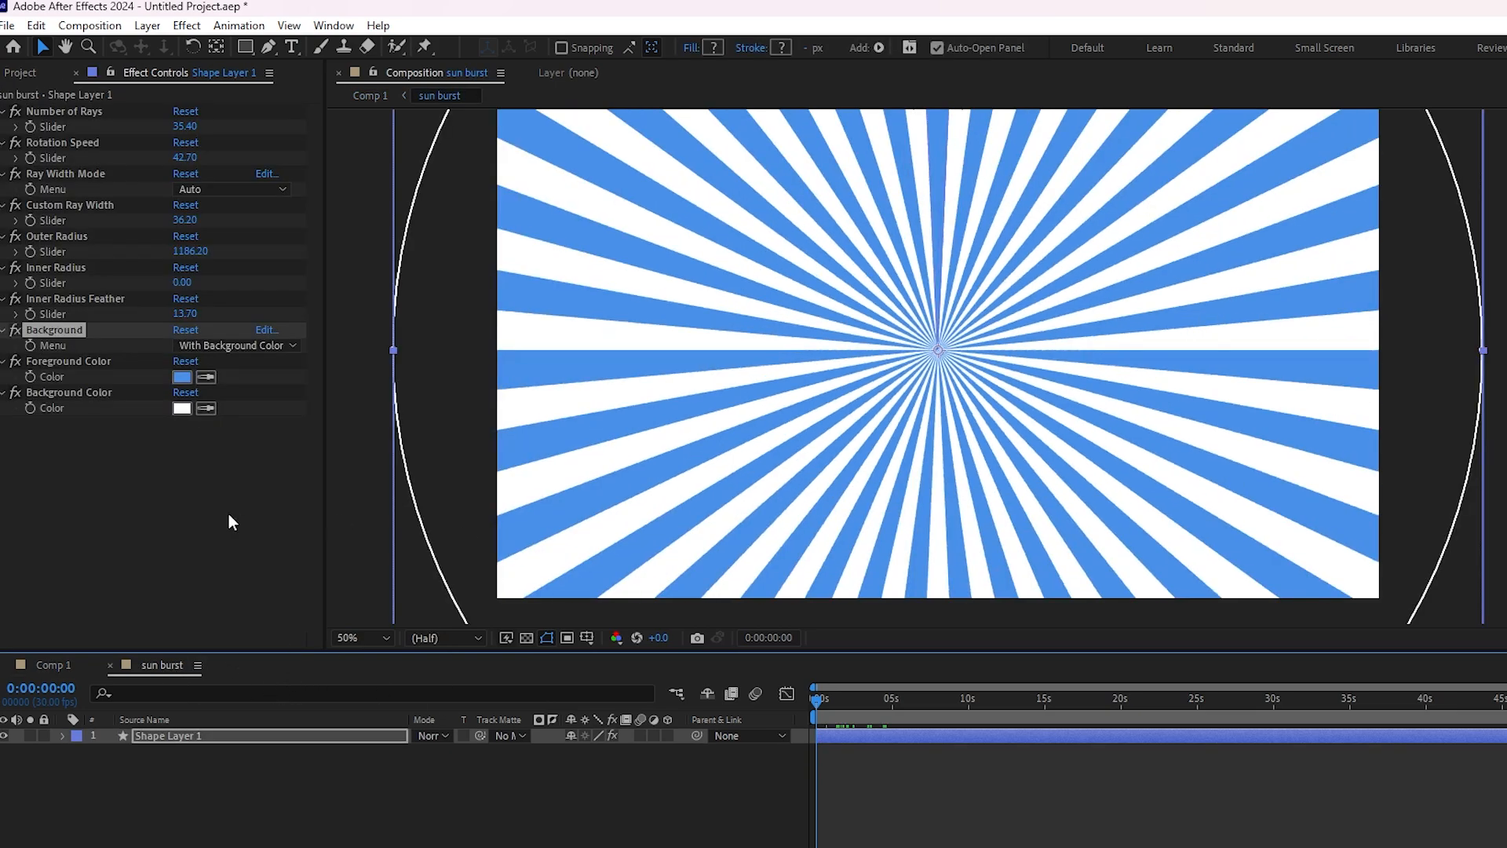
pyautogui.click(240, 347)
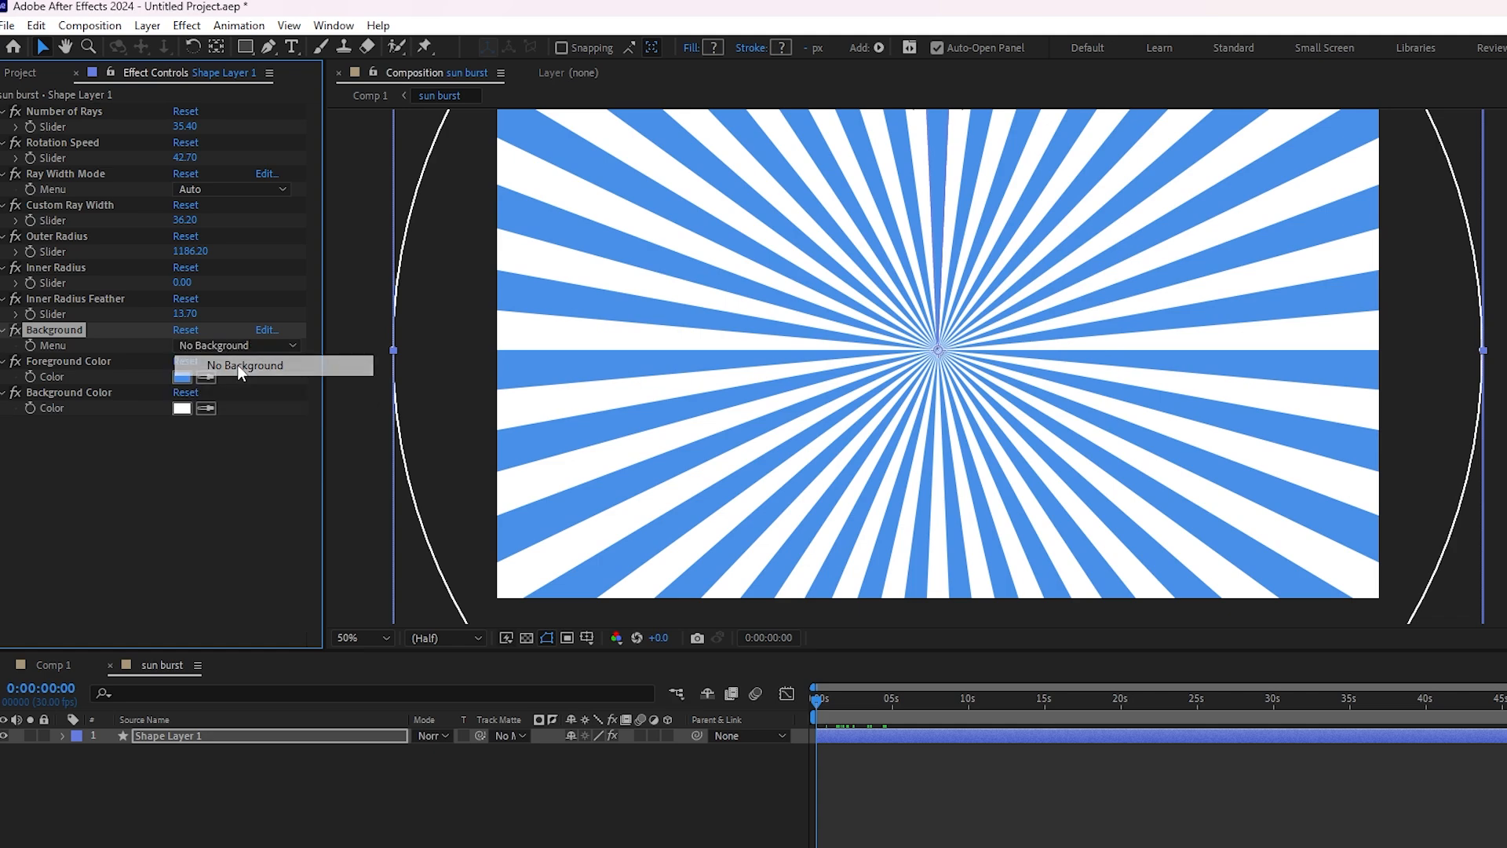
pyautogui.click(231, 362)
pyautogui.scroll(-2, 942, 379)
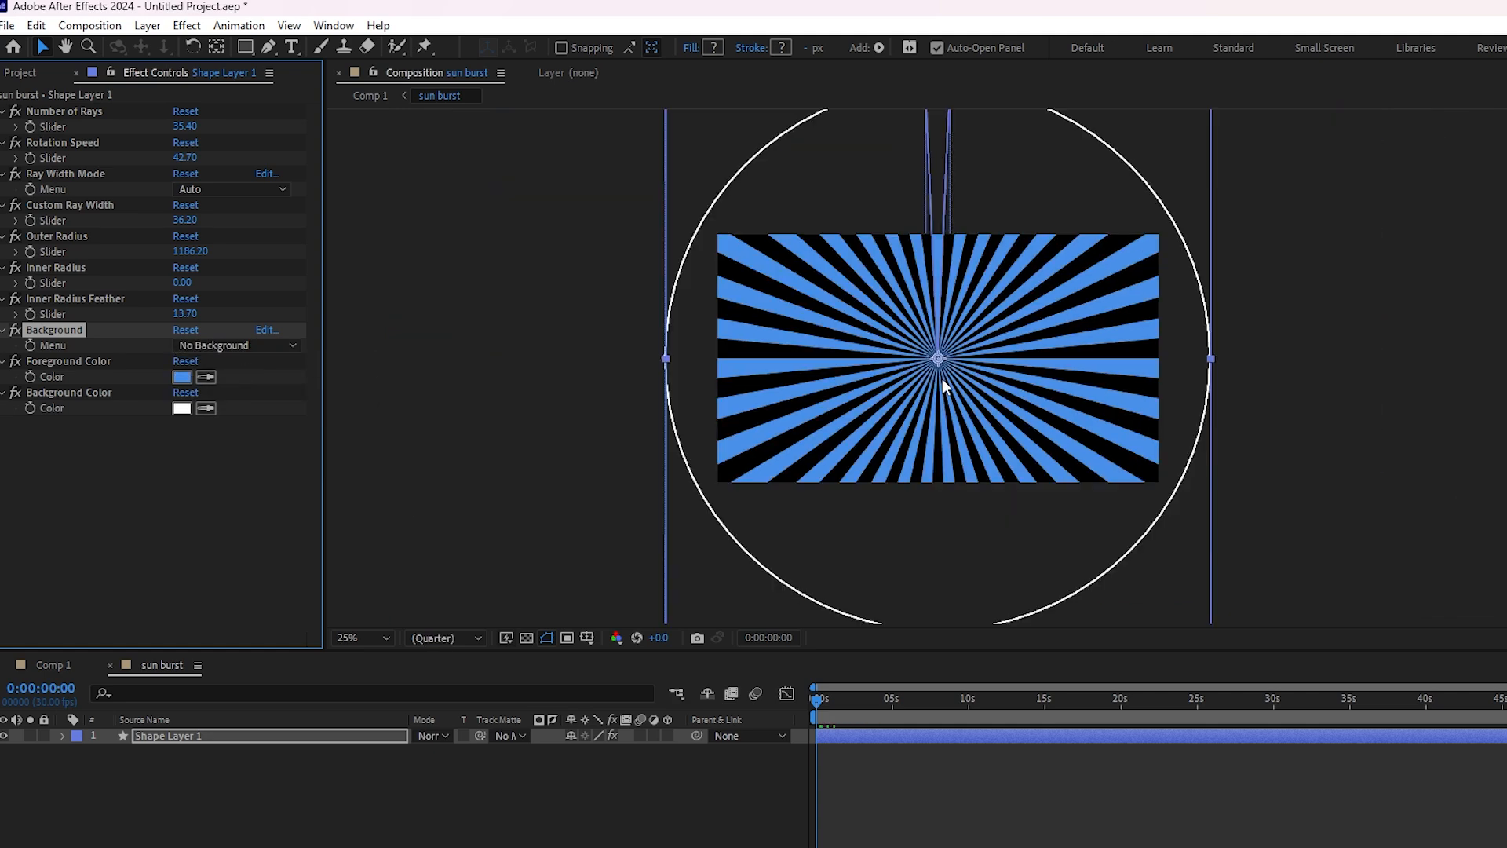
# Keep the Background option at No Background and check the blue rays over the red solid in Comp 1.
pyautogui.click(275, 347)
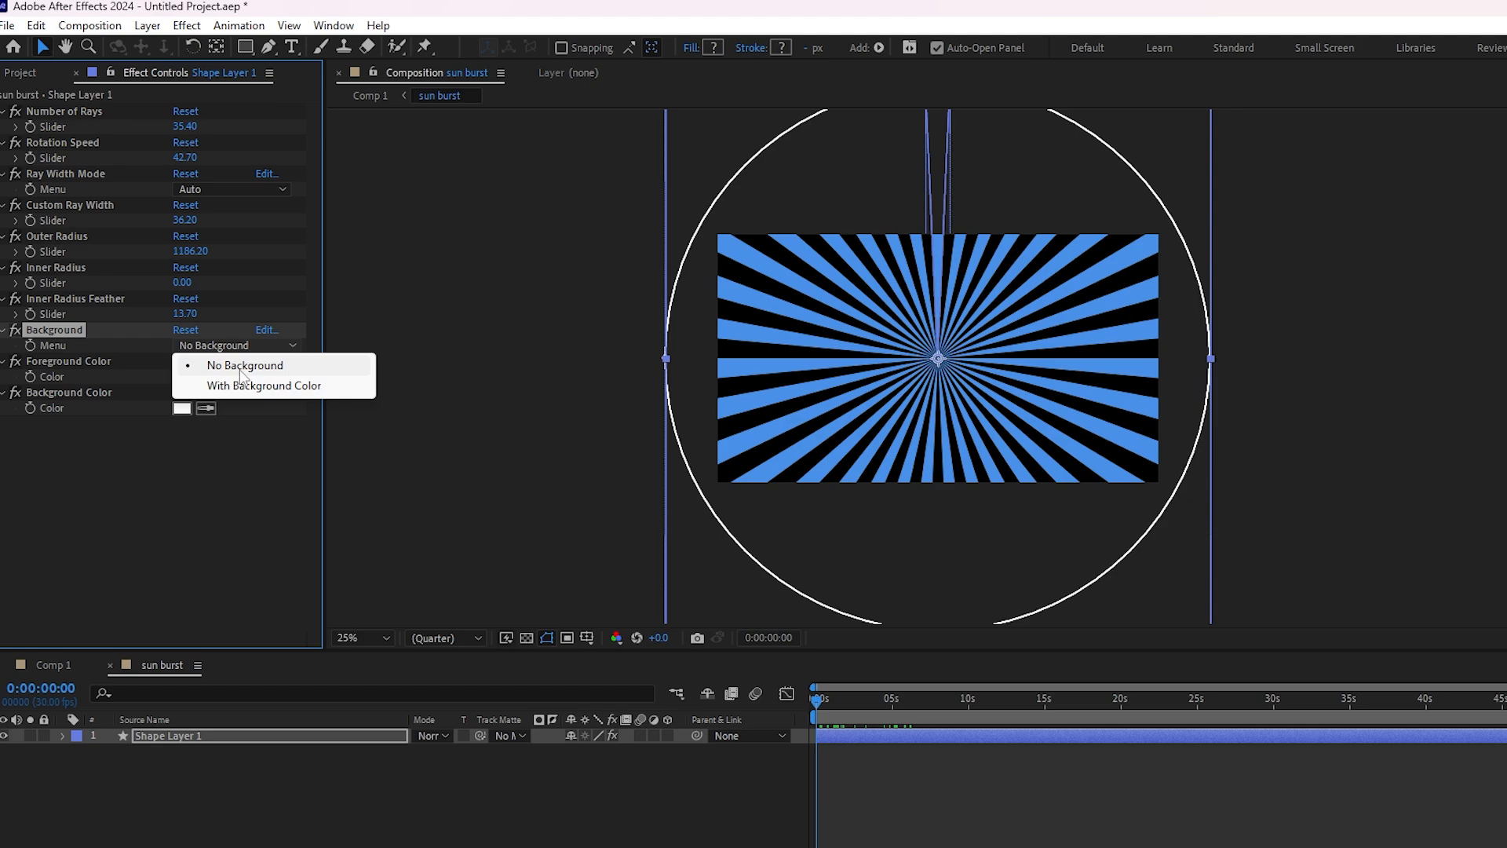
pyautogui.click(250, 366)
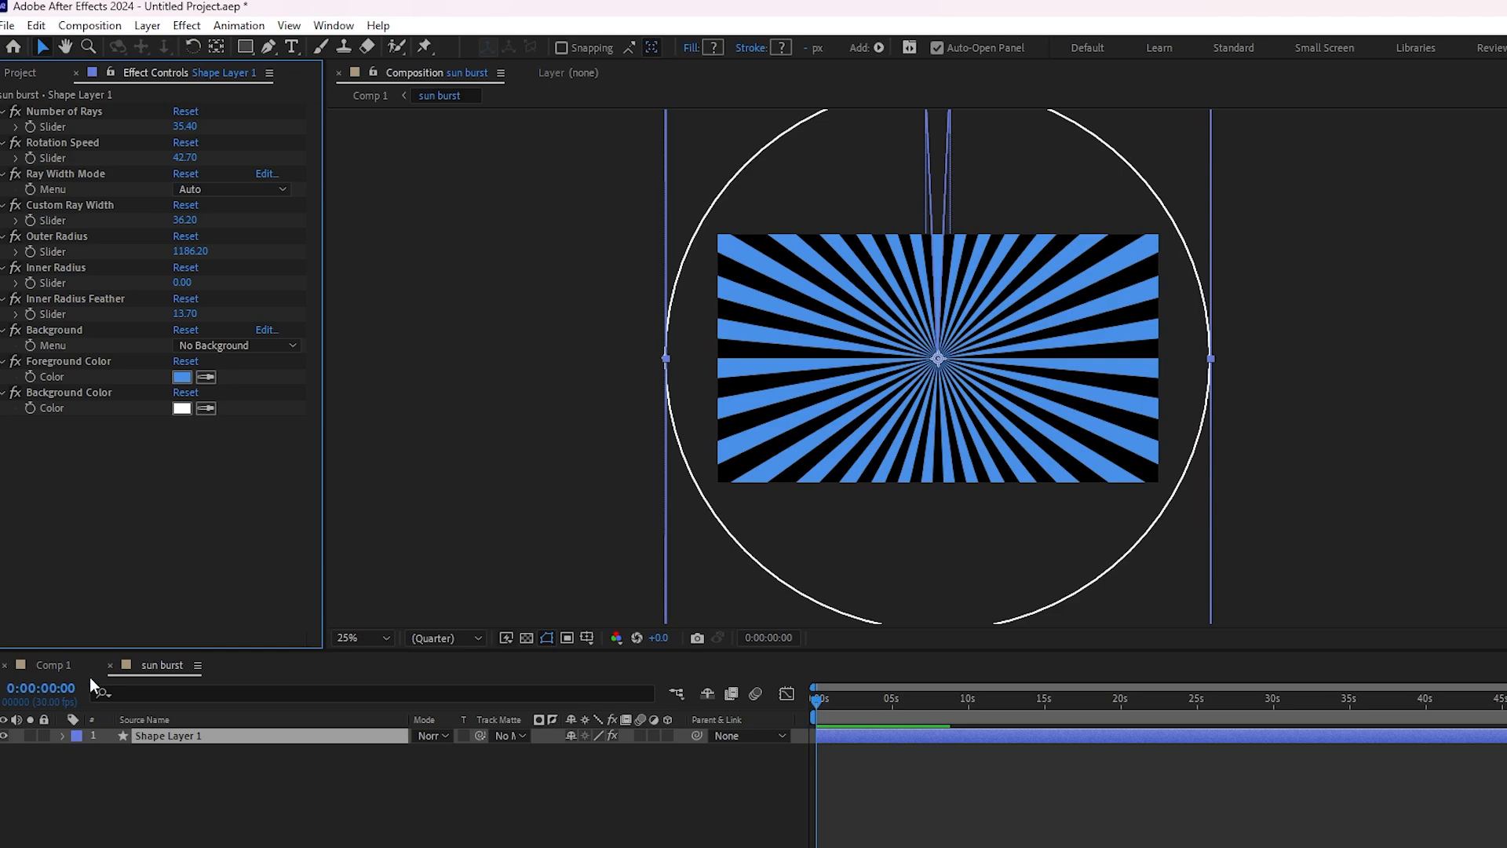
pyautogui.click(53, 665)
pyautogui.press('.')
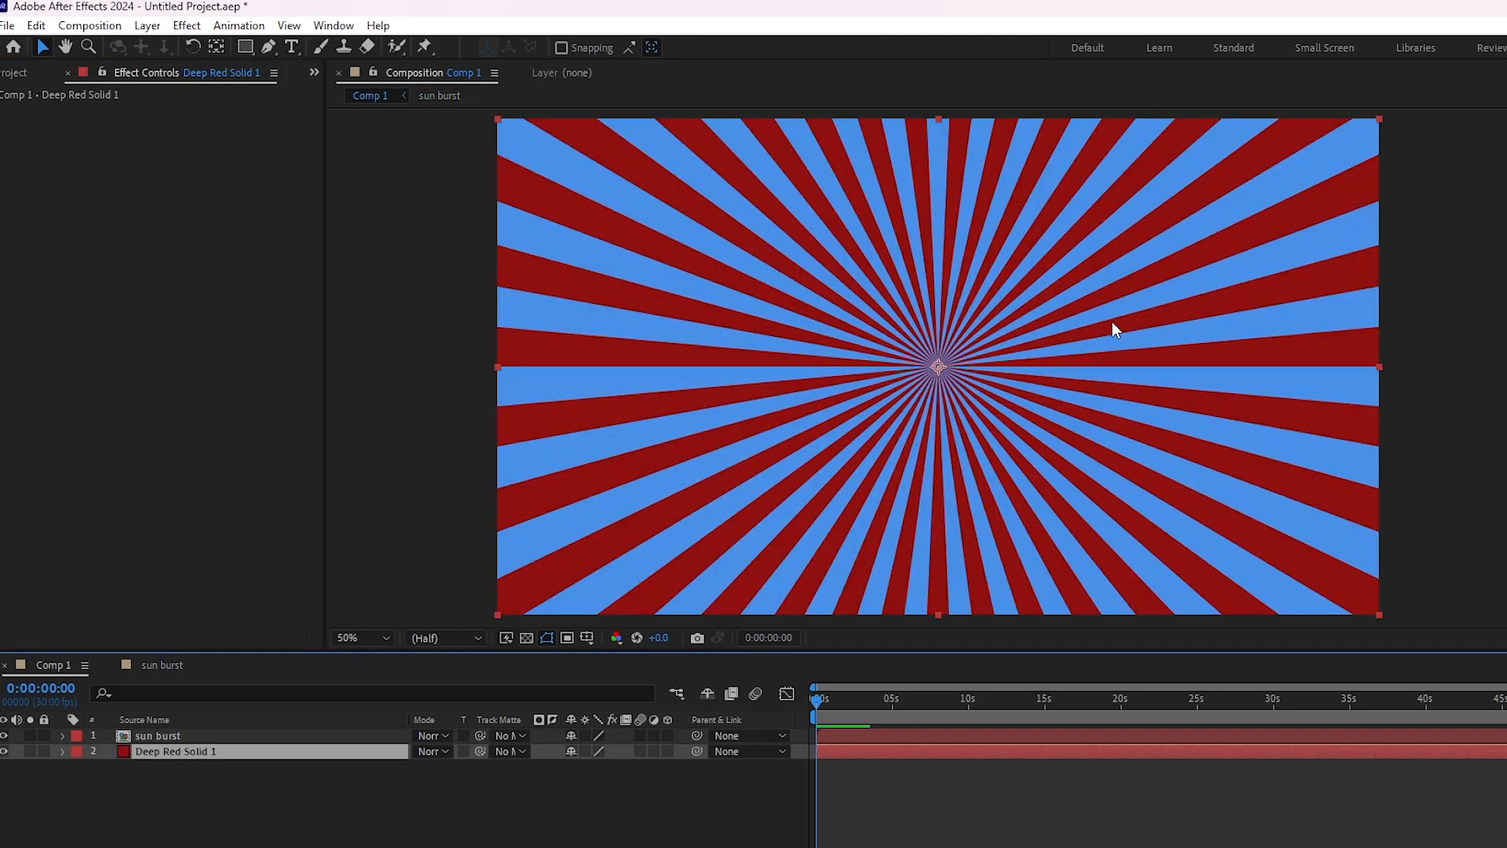
pyautogui.press(',')
pyautogui.press('.')
# In the sun burst composition, set the sunburst's Foreground Color to white.
pyautogui.click(163, 666)
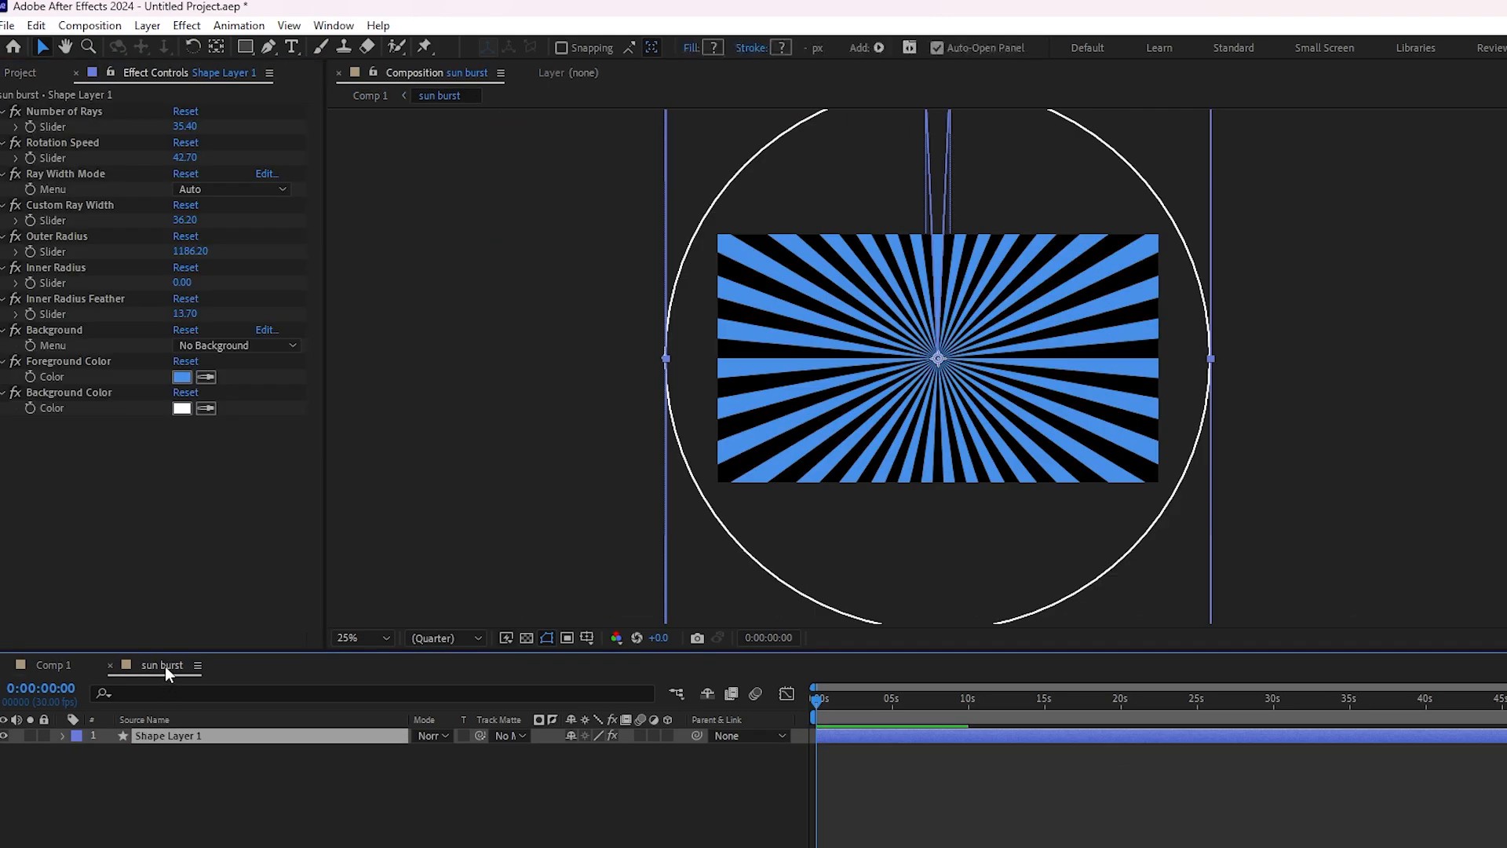
pyautogui.click(181, 377)
pyautogui.moveTo(1115, 502); pyautogui.dragTo(1069, 326)
pyautogui.click(1469, 328)
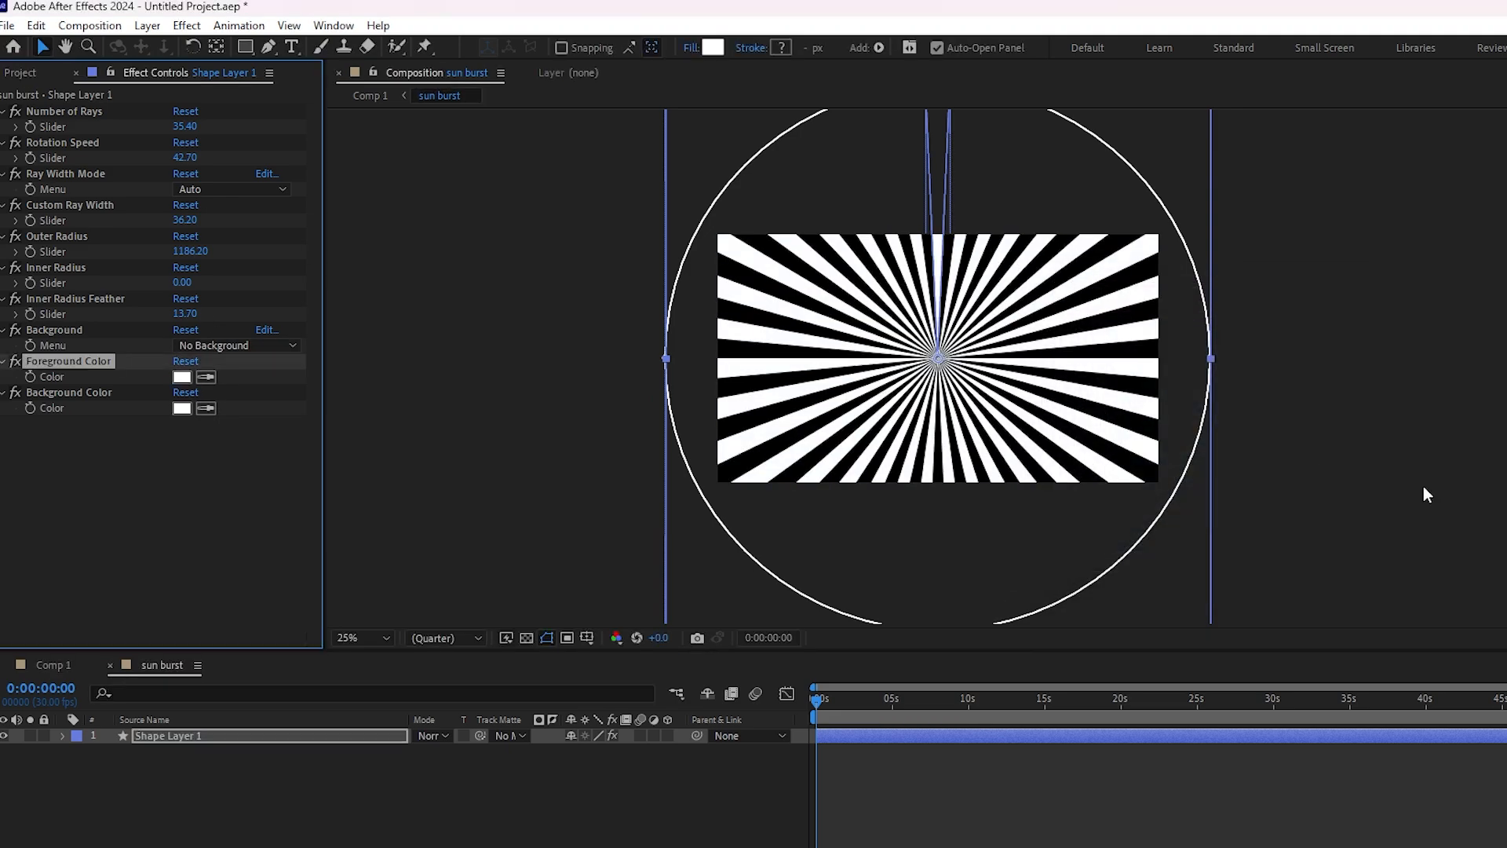
# Preview the rotating white sunburst over the red solid from the first frame of Comp 1.
pyautogui.click(57, 665)
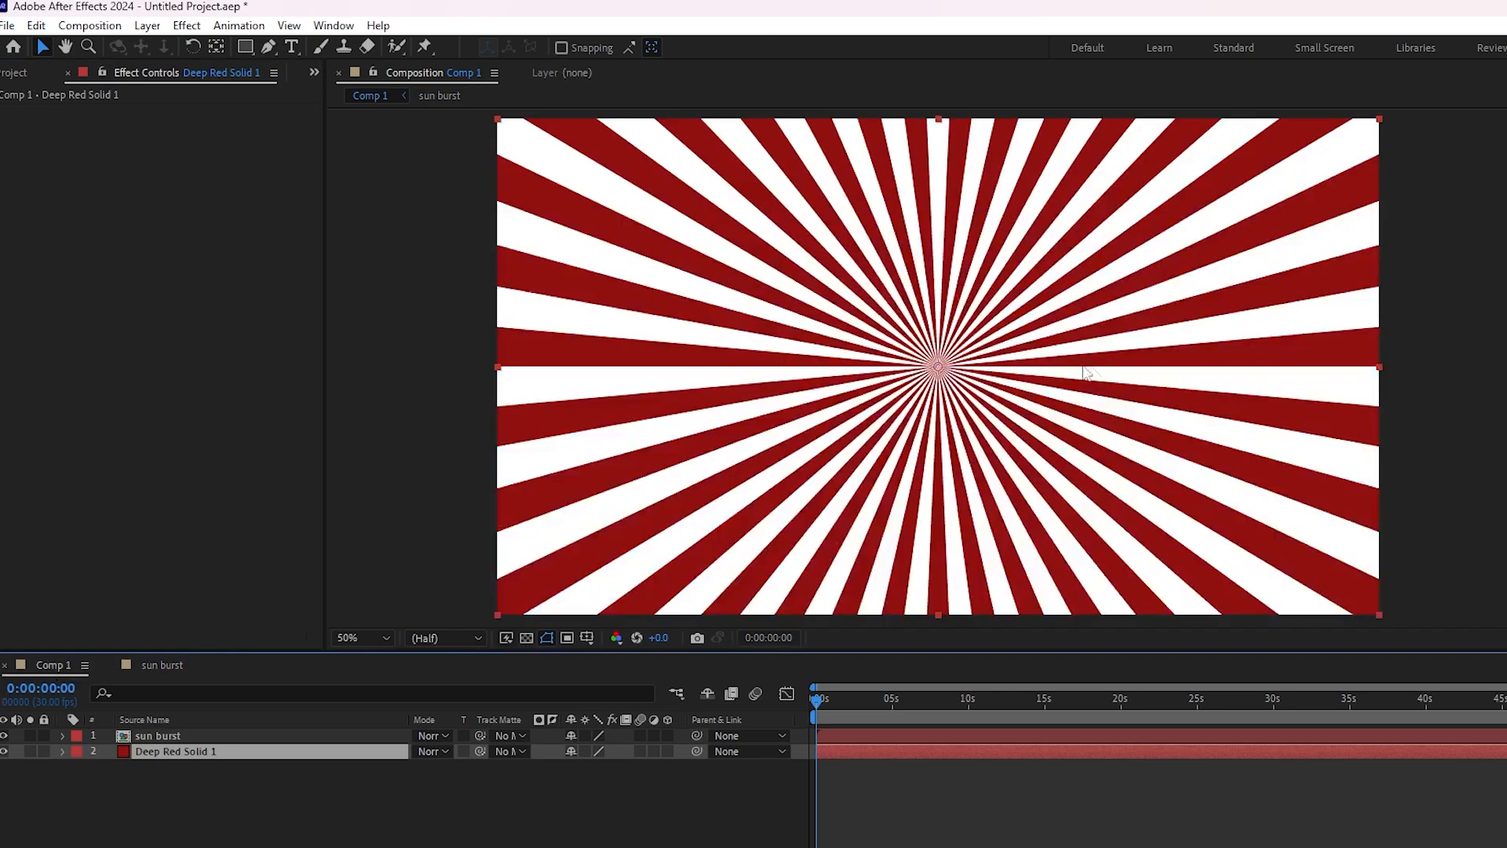
pyautogui.scroll(-4, 1001, 355)
pyautogui.scroll(2, 1001, 355)
pyautogui.scroll(2, 1054, 263)
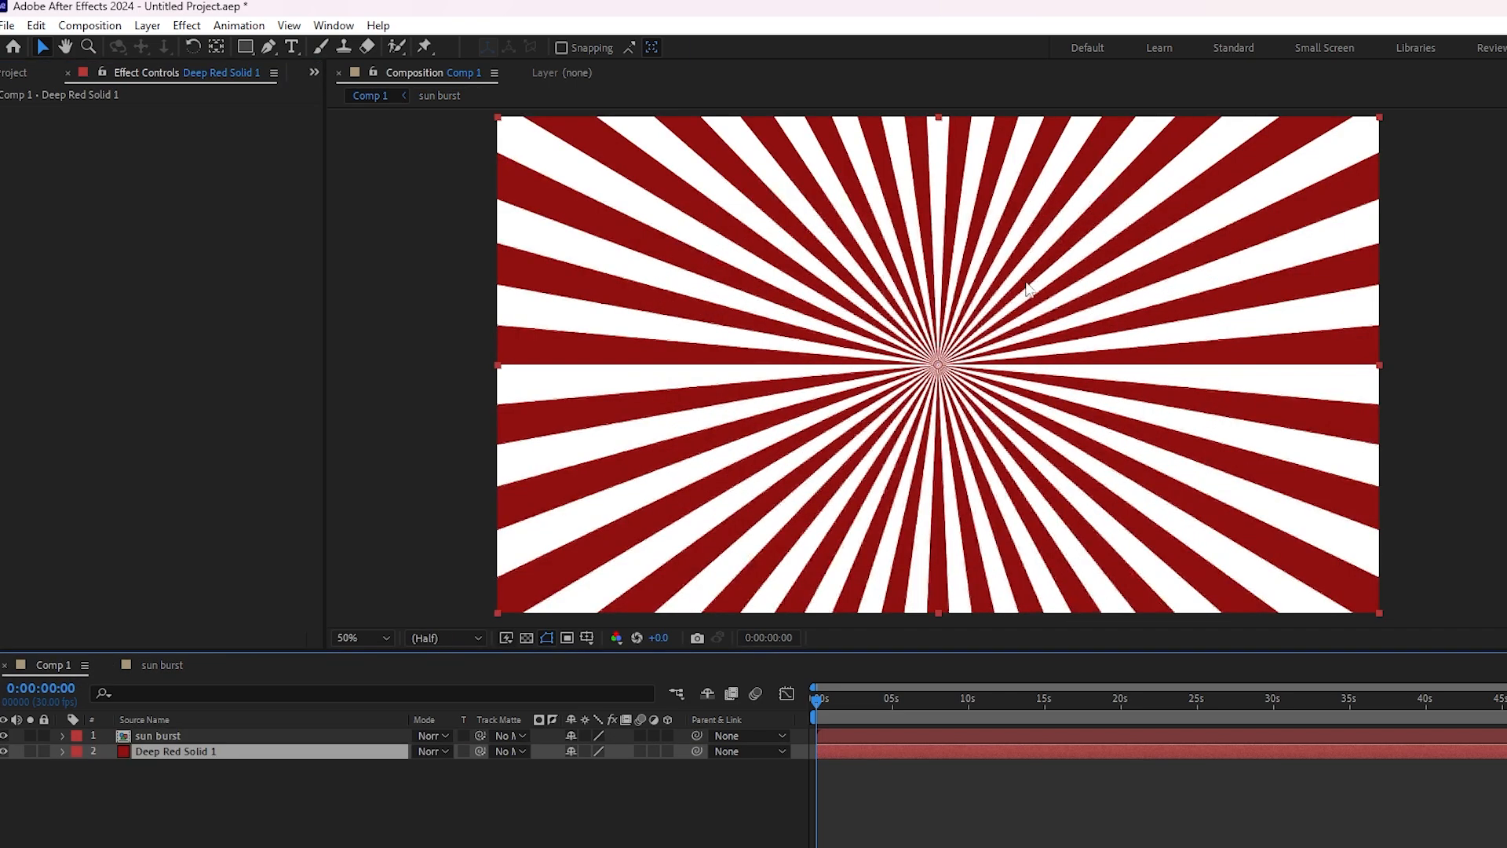
pyautogui.scroll(-2, 1029, 288)
pyautogui.click(313, 825)
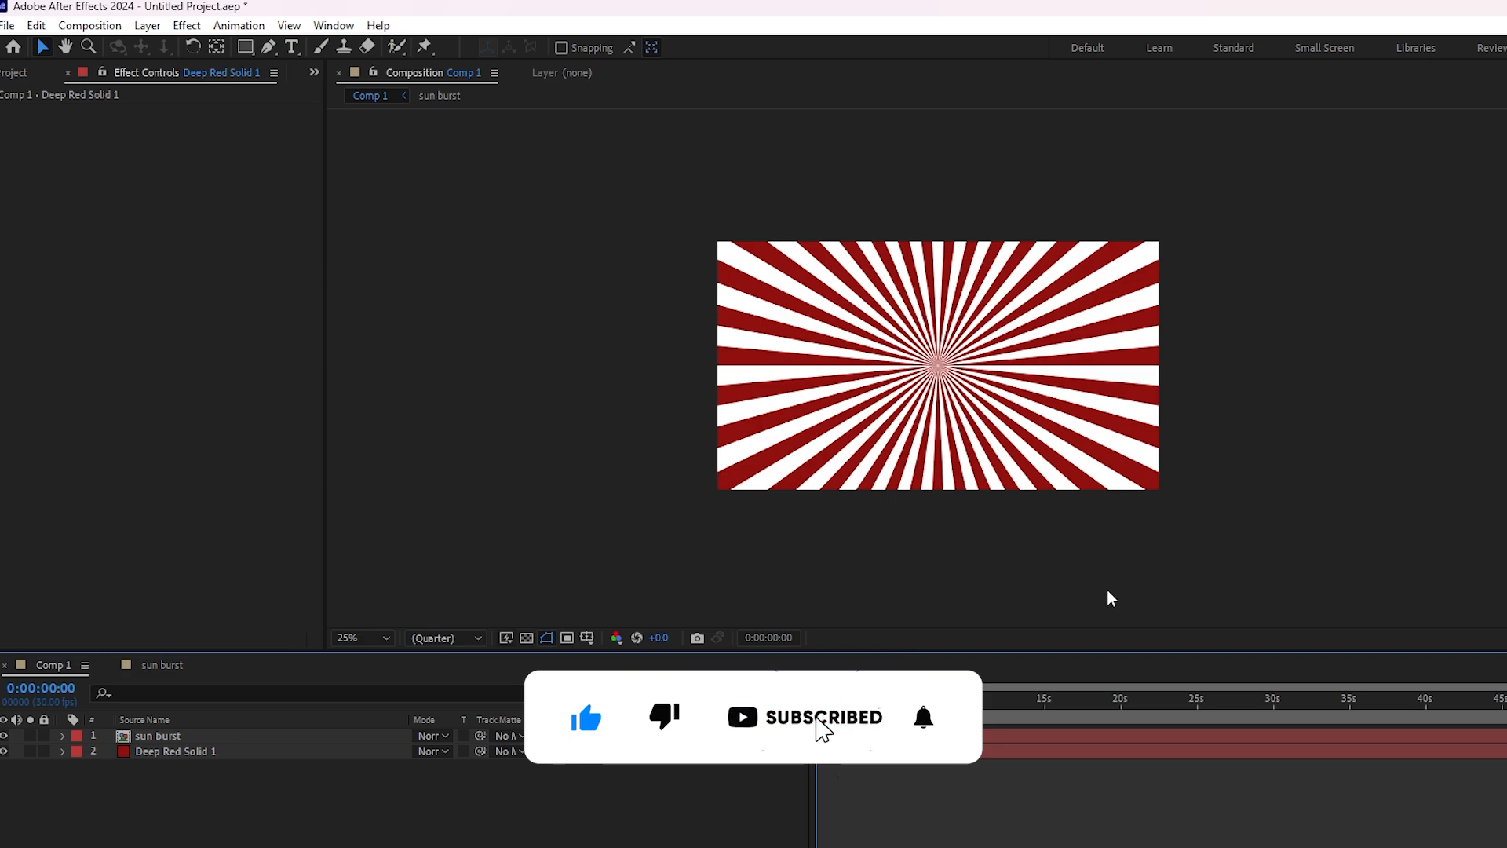
pyautogui.press('space')
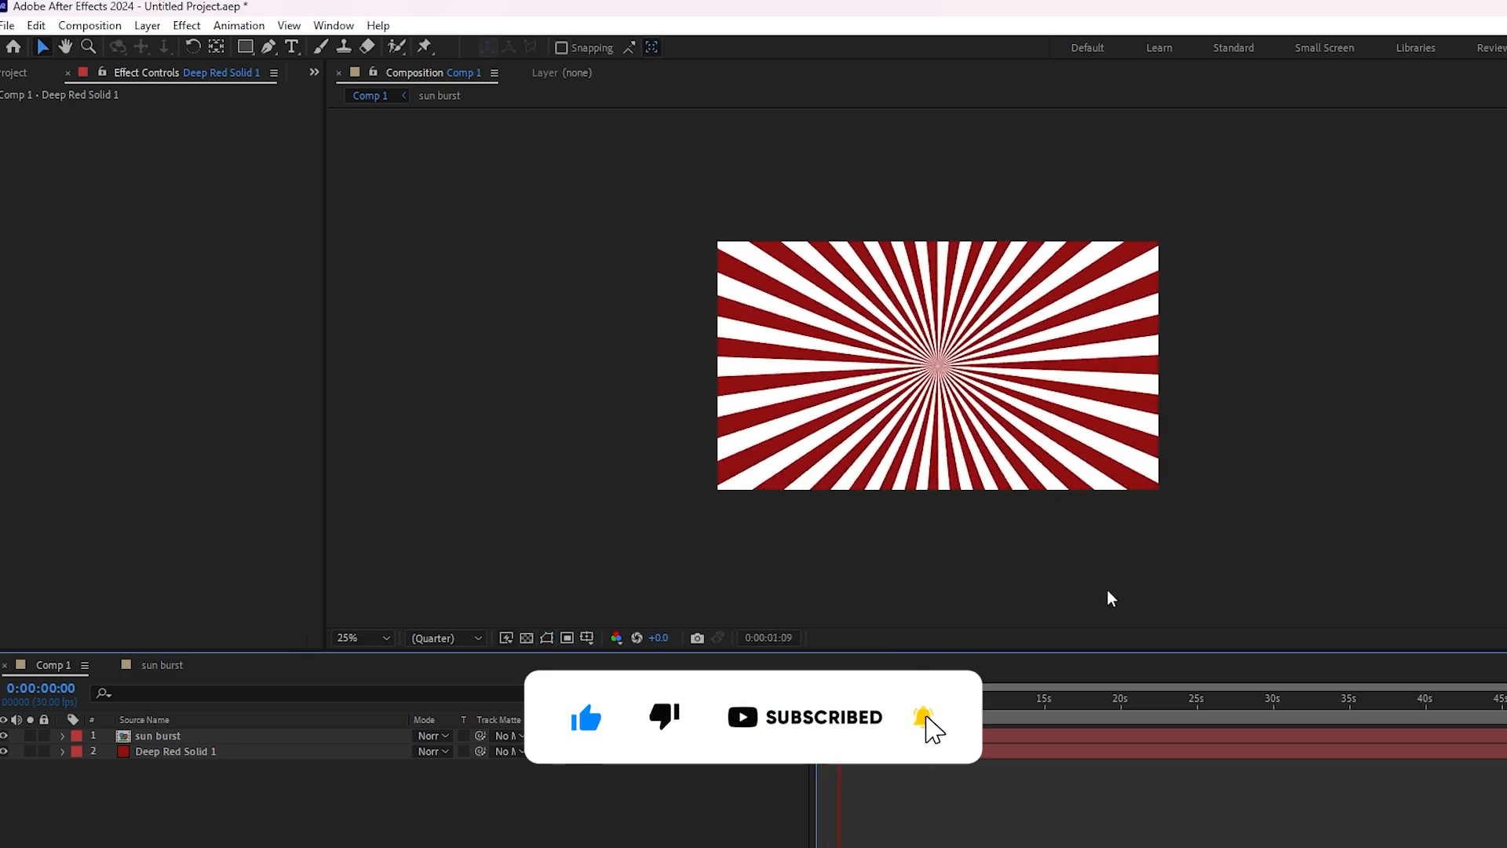
pyautogui.press('space')
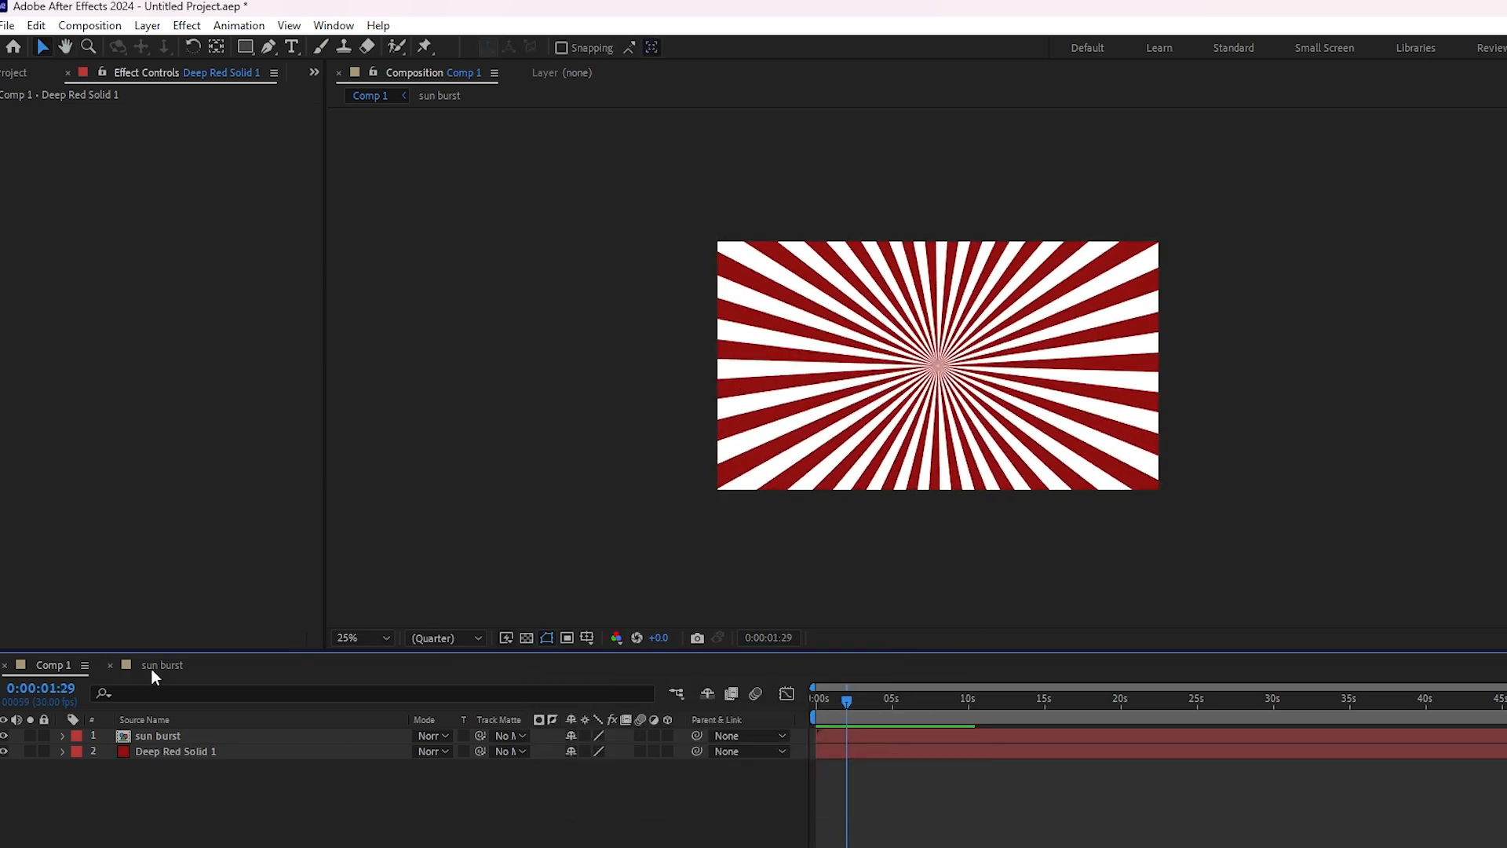
# Compare the sun burst composition with Comp 1 and continue playing Comp 1 from the current frame.
pyautogui.click(150, 667)
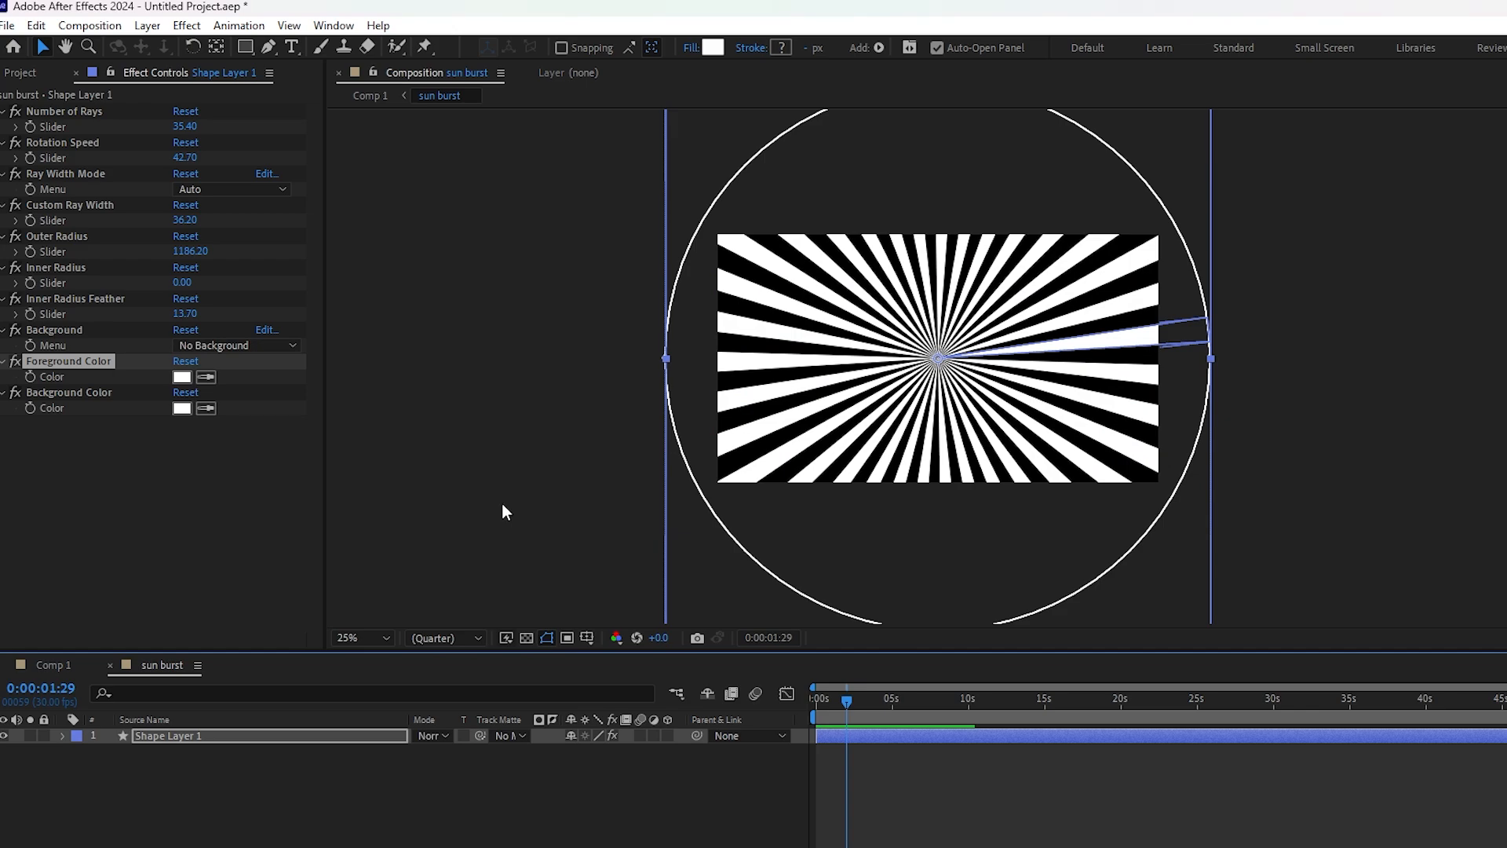
pyautogui.click(70, 665)
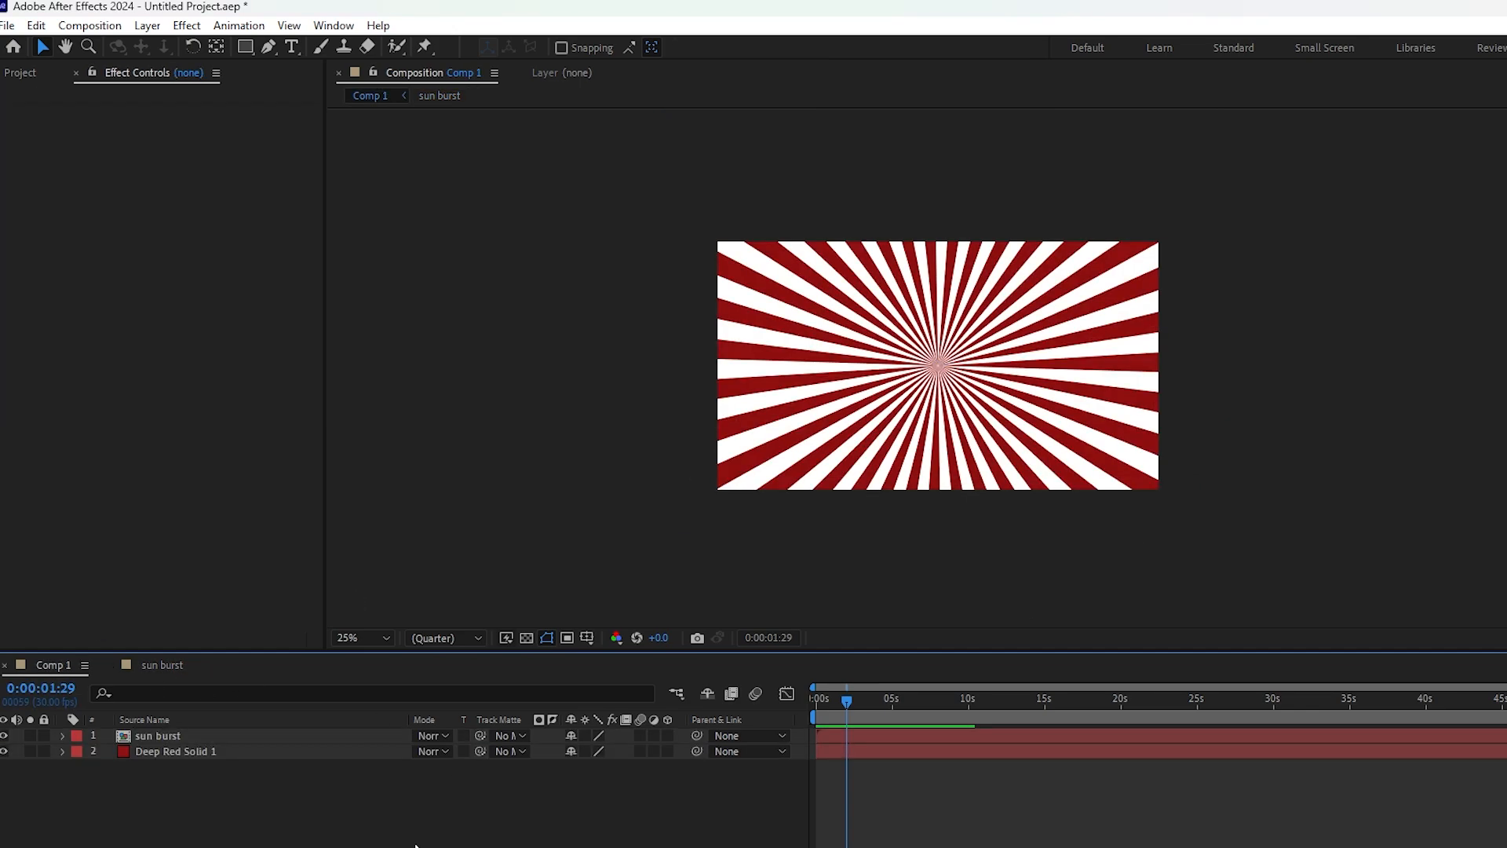
pyautogui.press('.')
pyautogui.press('.')
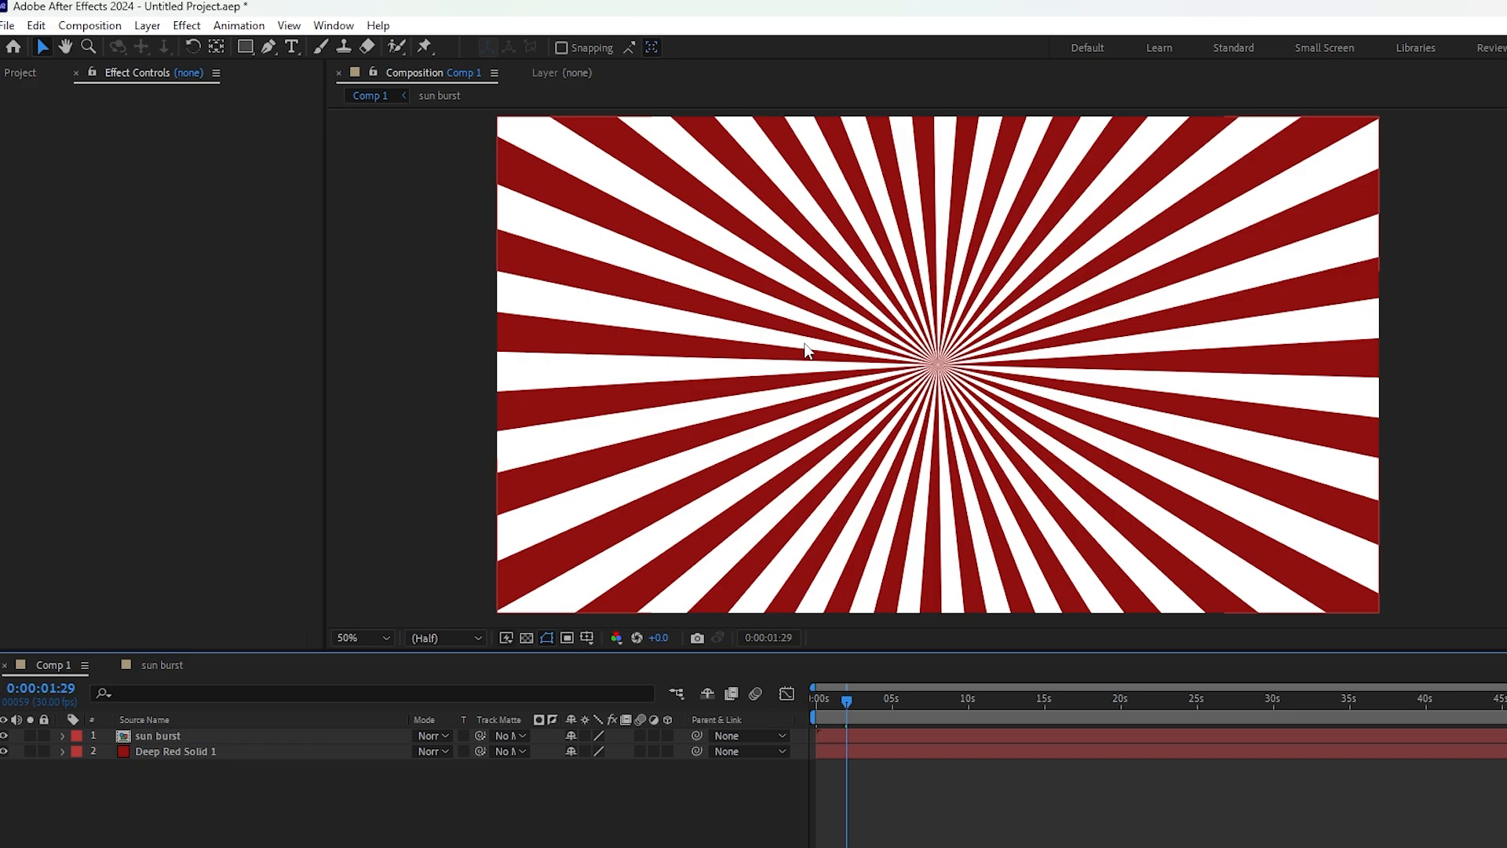
pyautogui.press('space')
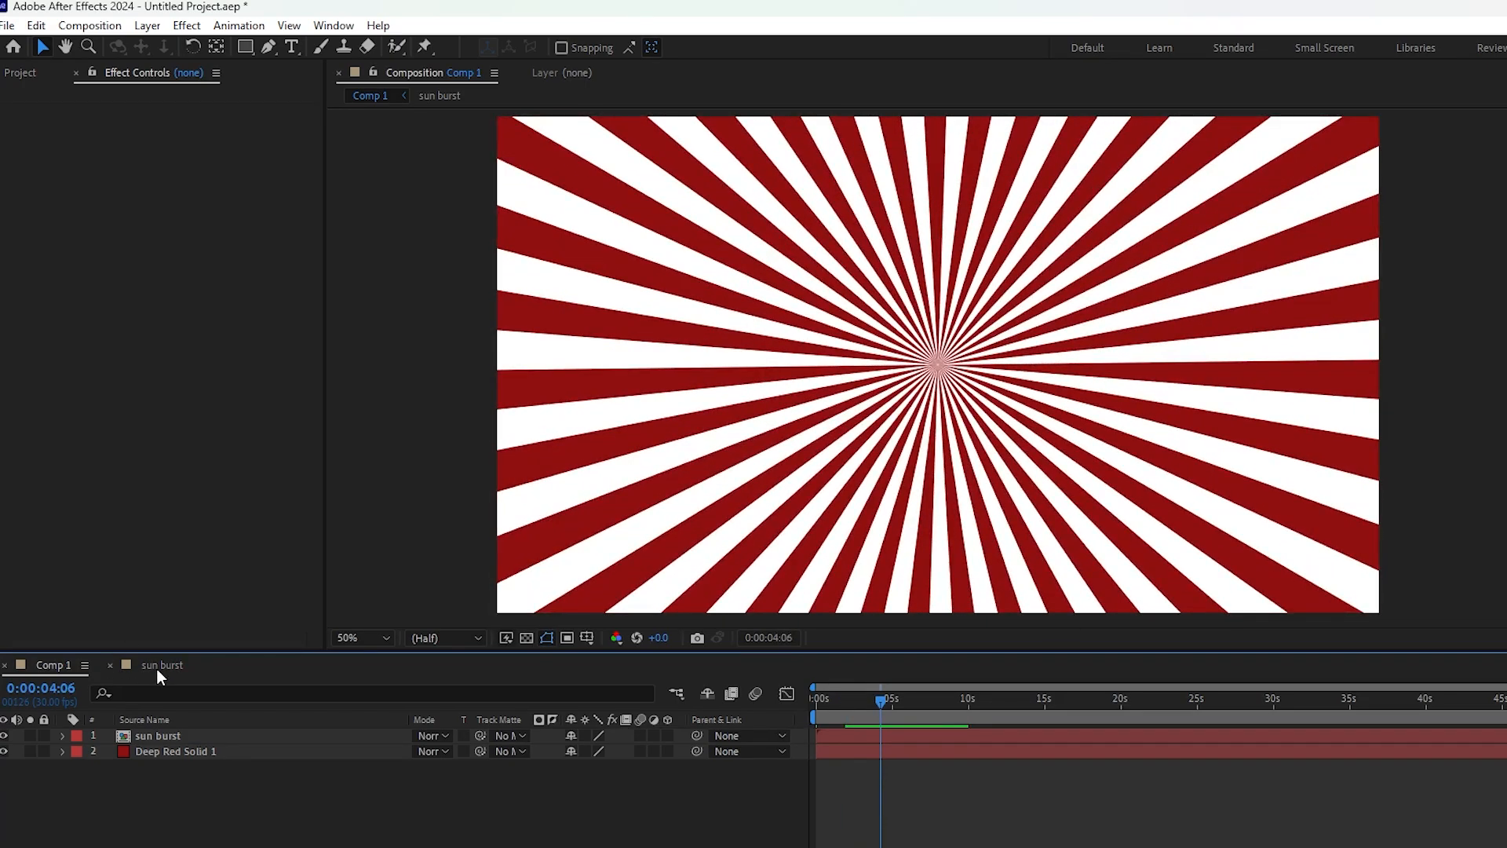
# In the sun burst composition, set the sunburst's Foreground Color to golden yellow (E0B800) and deselect the shape layer.
pyautogui.click(160, 665)
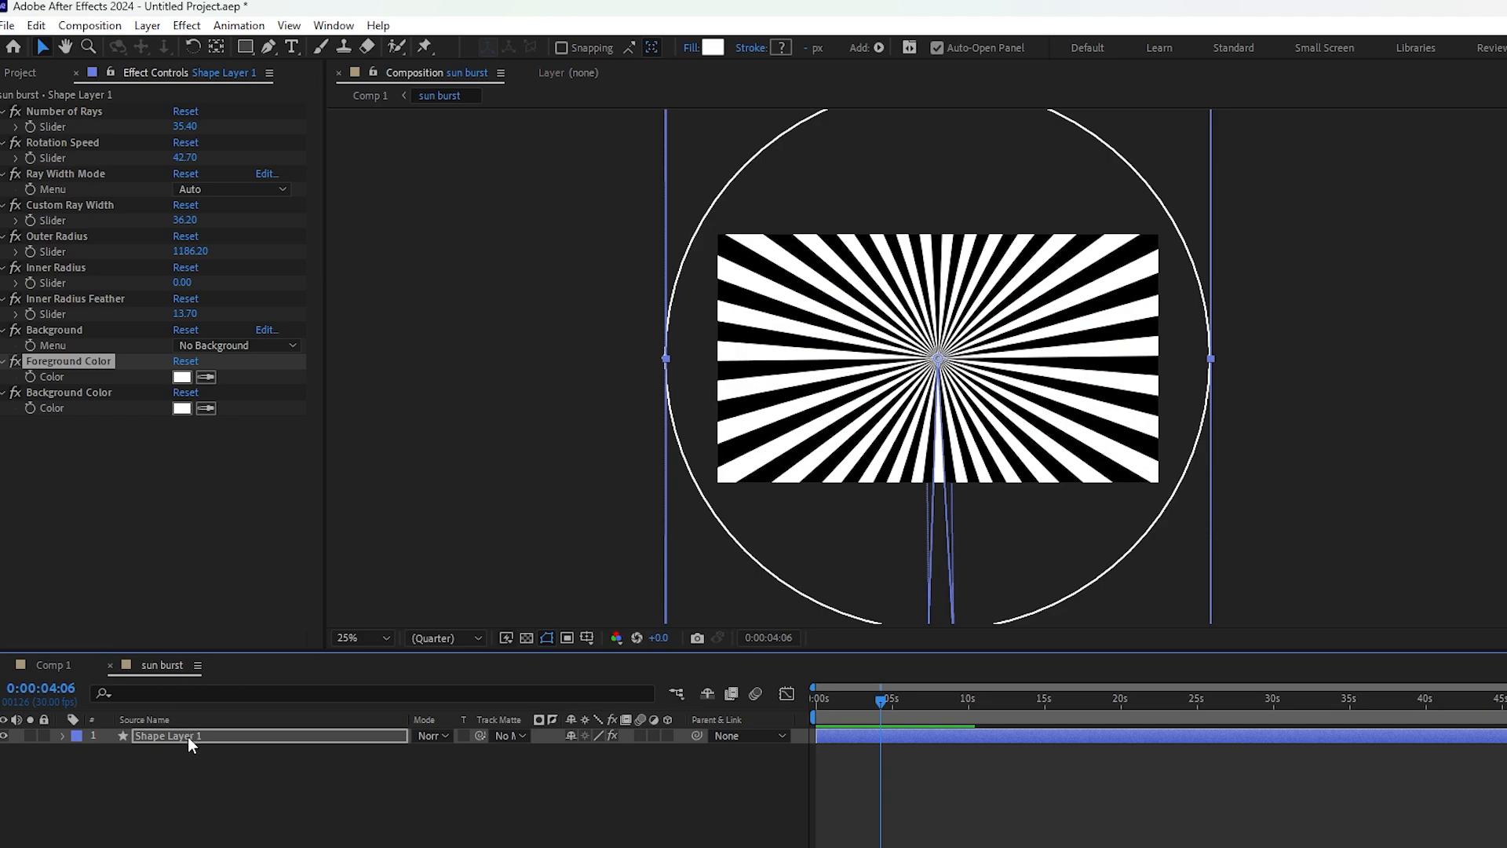
pyautogui.click(181, 378)
pyautogui.click(1324, 527)
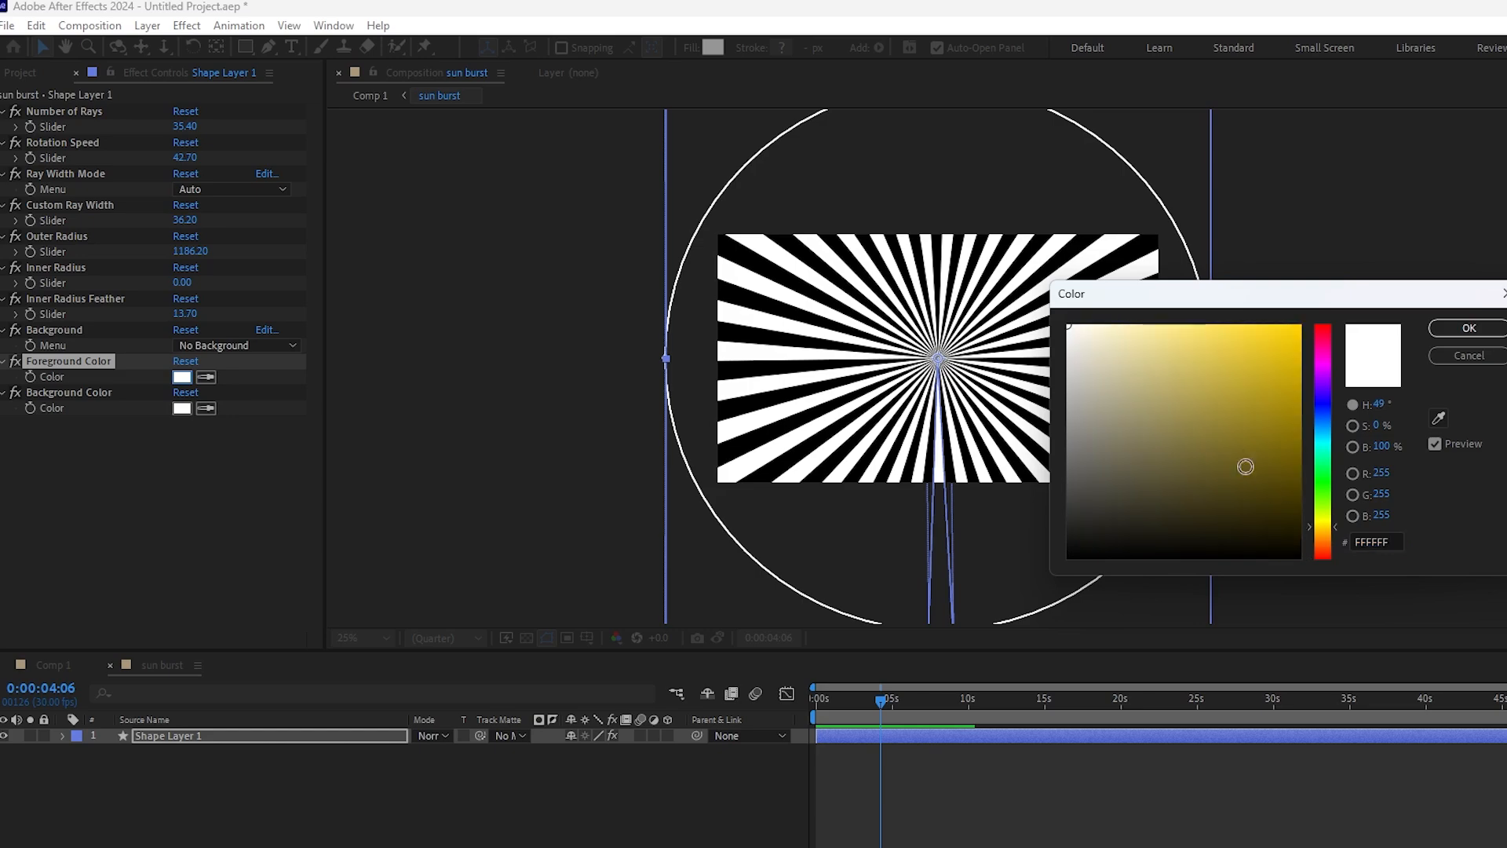
pyautogui.moveTo(1246, 466); pyautogui.dragTo(1331, 347)
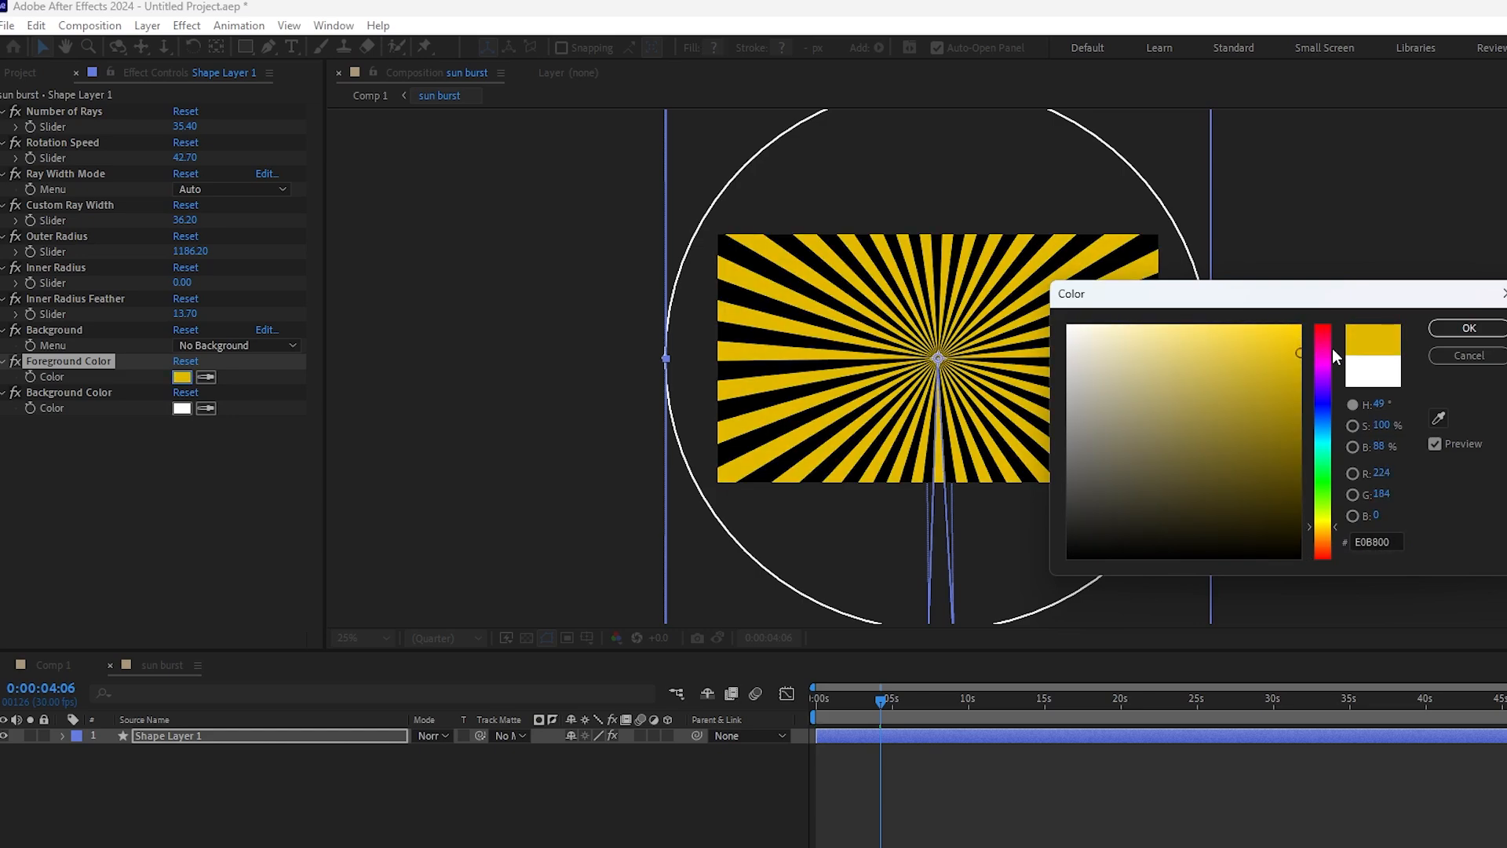
pyautogui.click(1465, 328)
pyautogui.click(1316, 417)
pyautogui.press('.')
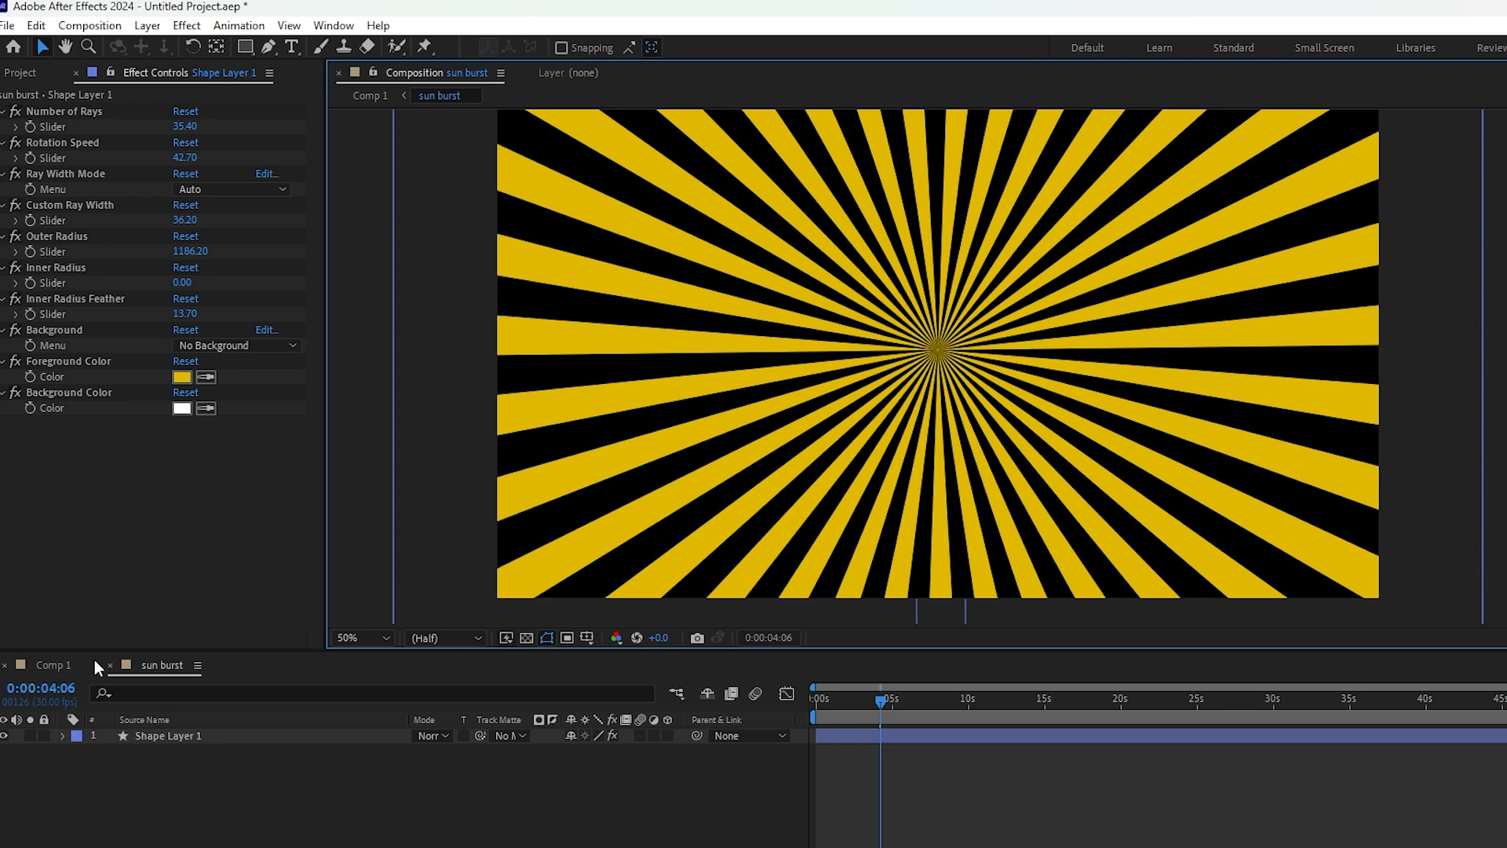
# Inspect the yellow rays in Comp 1 by hiding the sun burst layer briefly and showing it again.
pyautogui.click(68, 667)
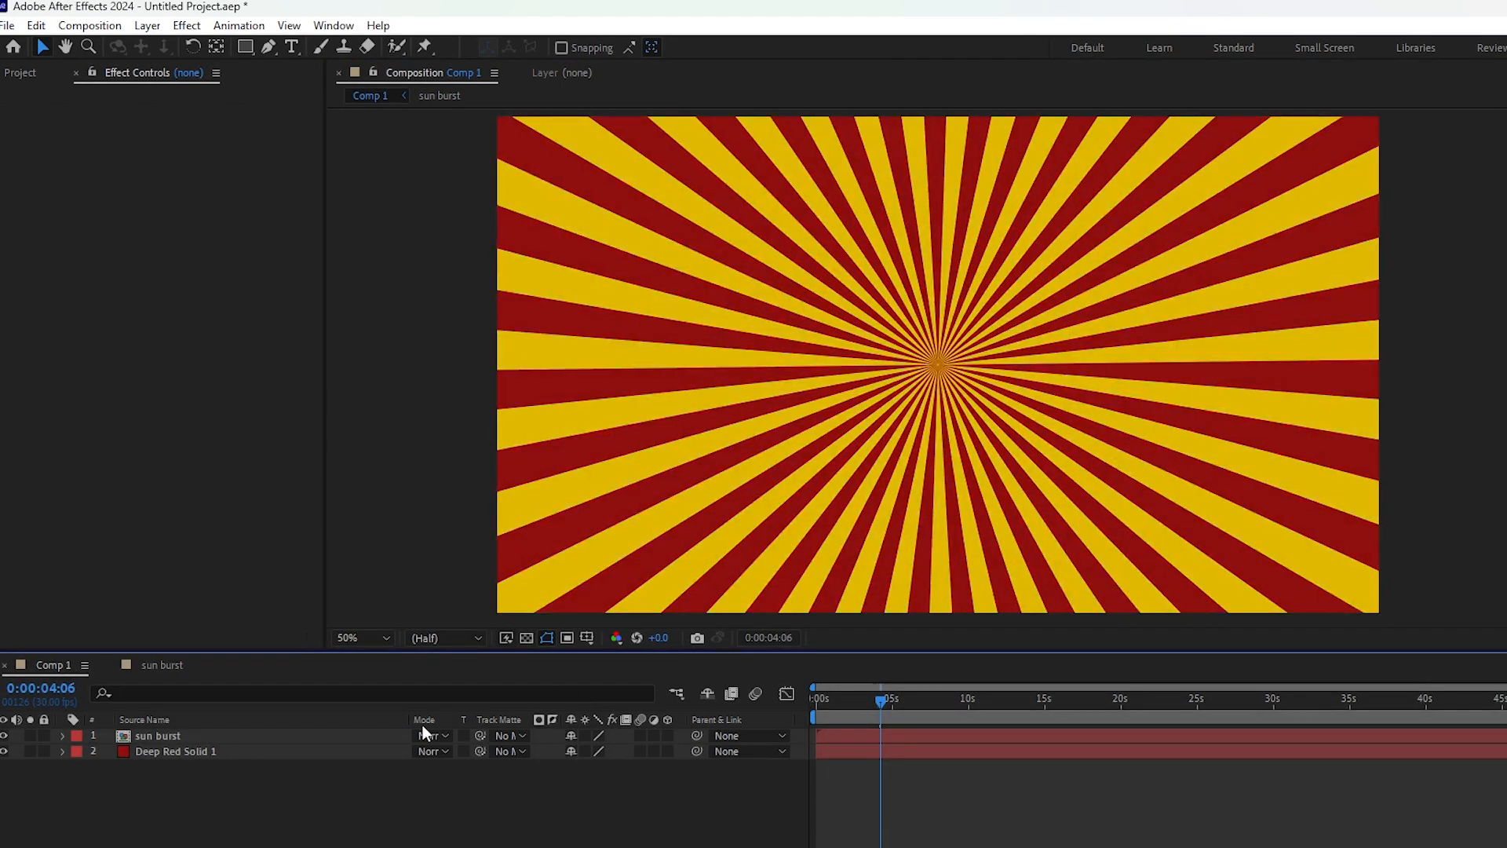
pyautogui.click(3, 736)
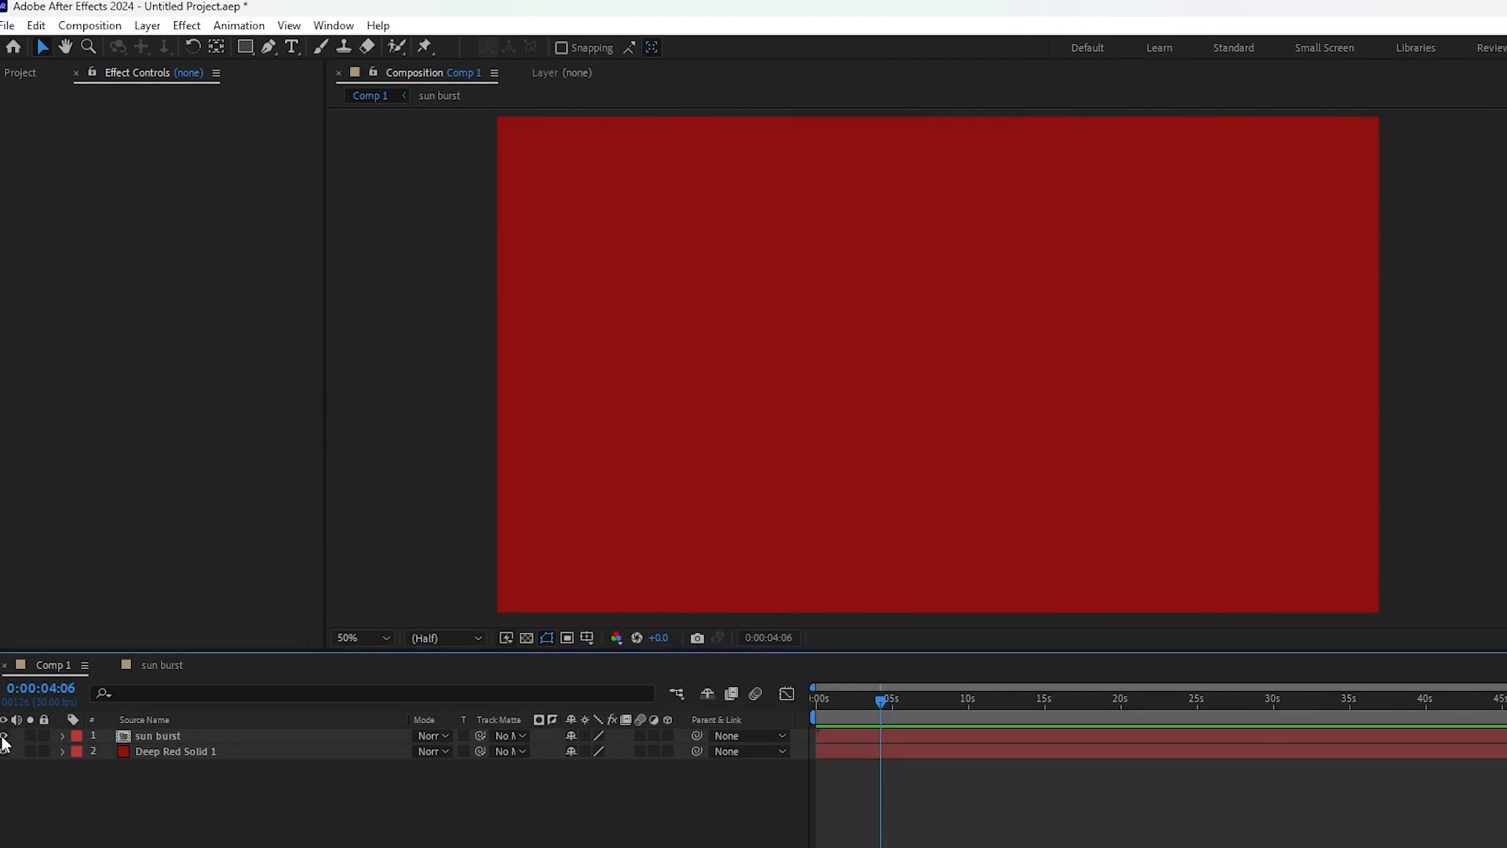
pyautogui.click(3, 735)
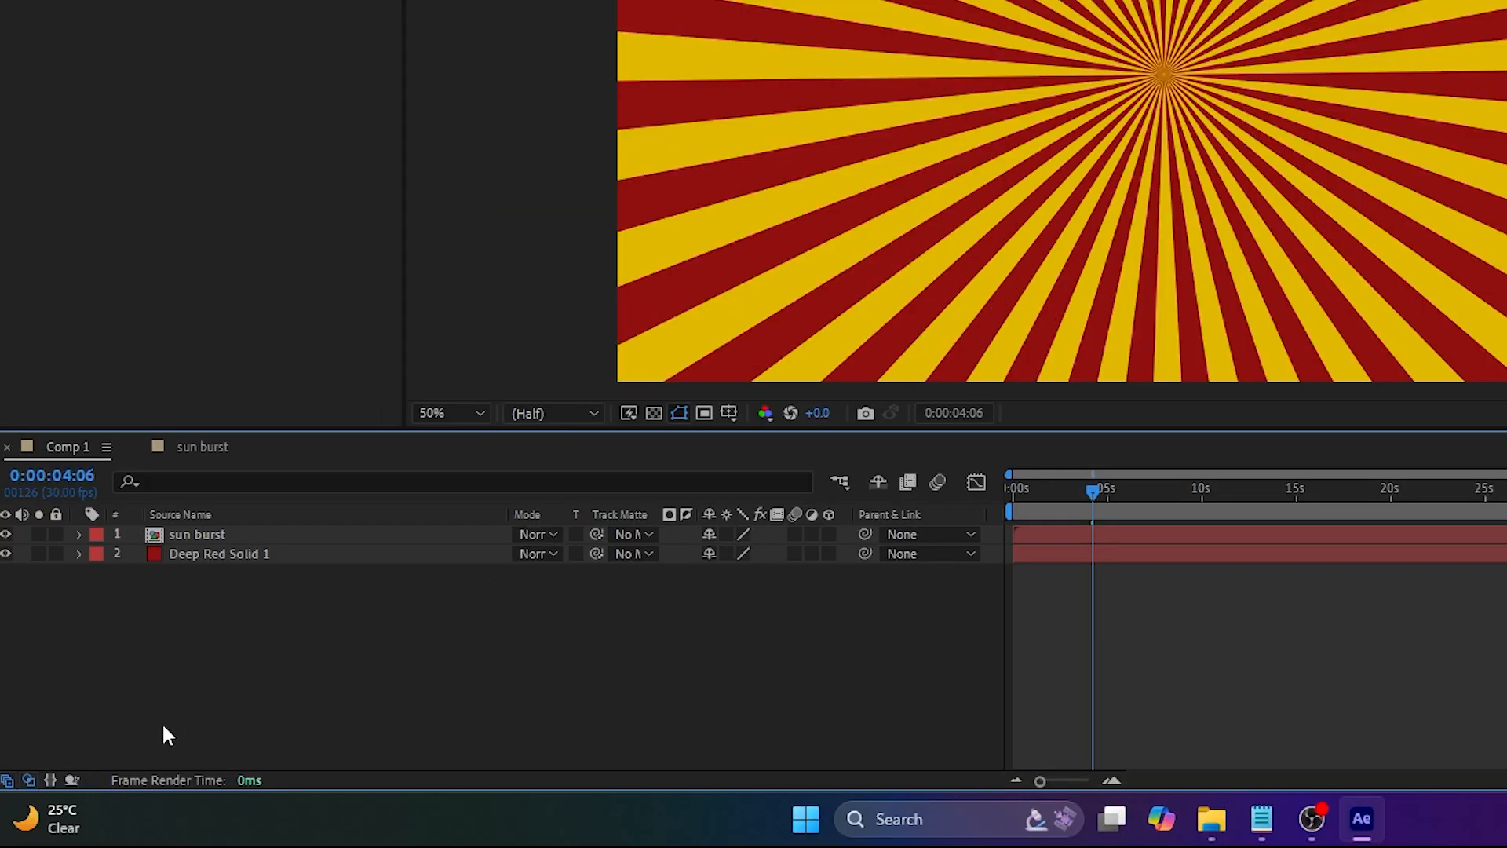
# Hide and restore the Mode and Track Matte columns of Comp 1's timeline, and narrow the Source Name column.
pyautogui.click(26, 781)
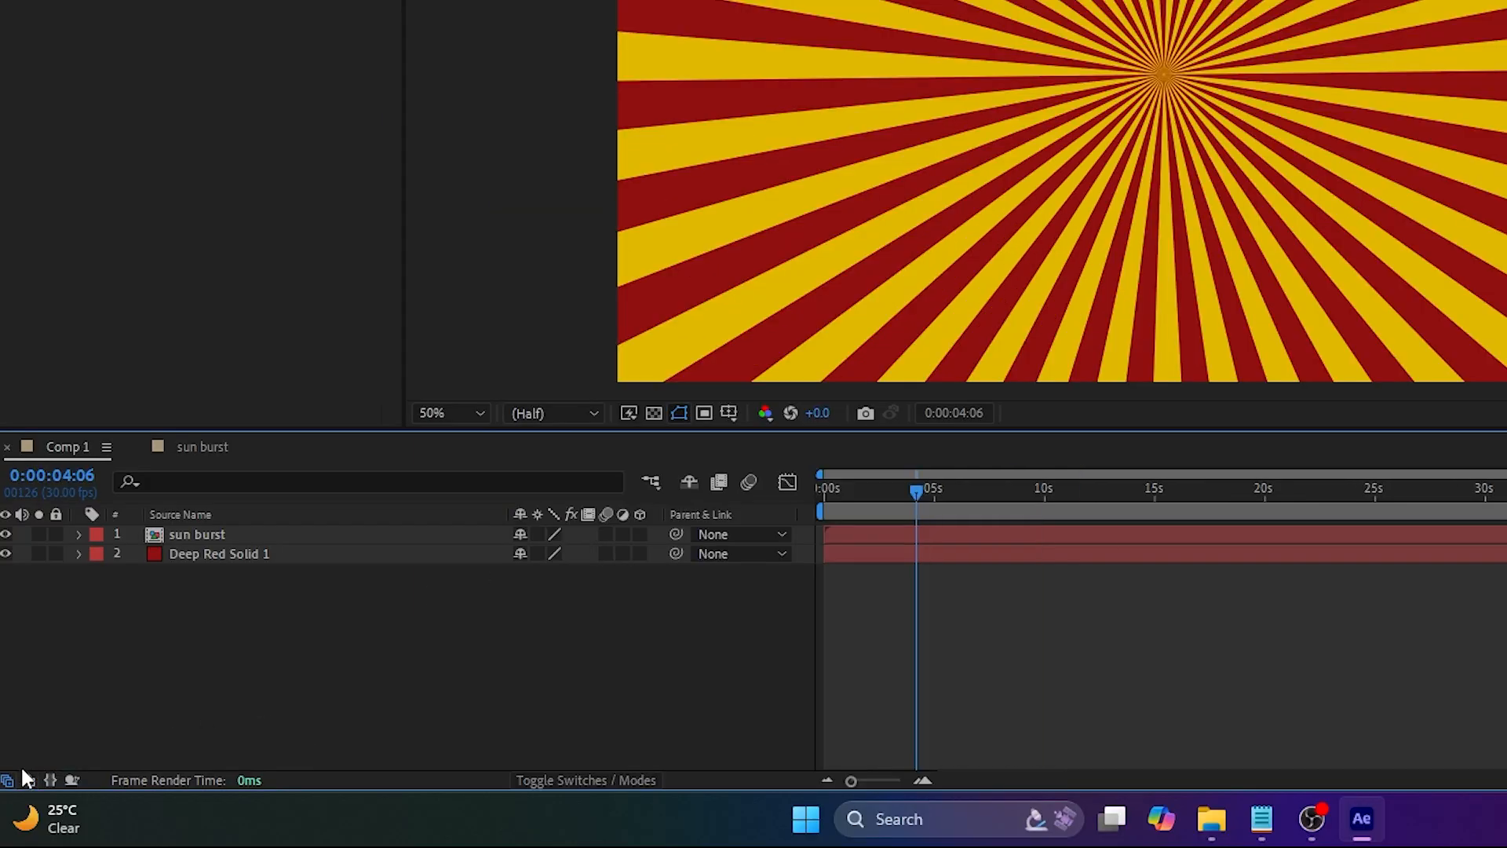
pyautogui.click(26, 779)
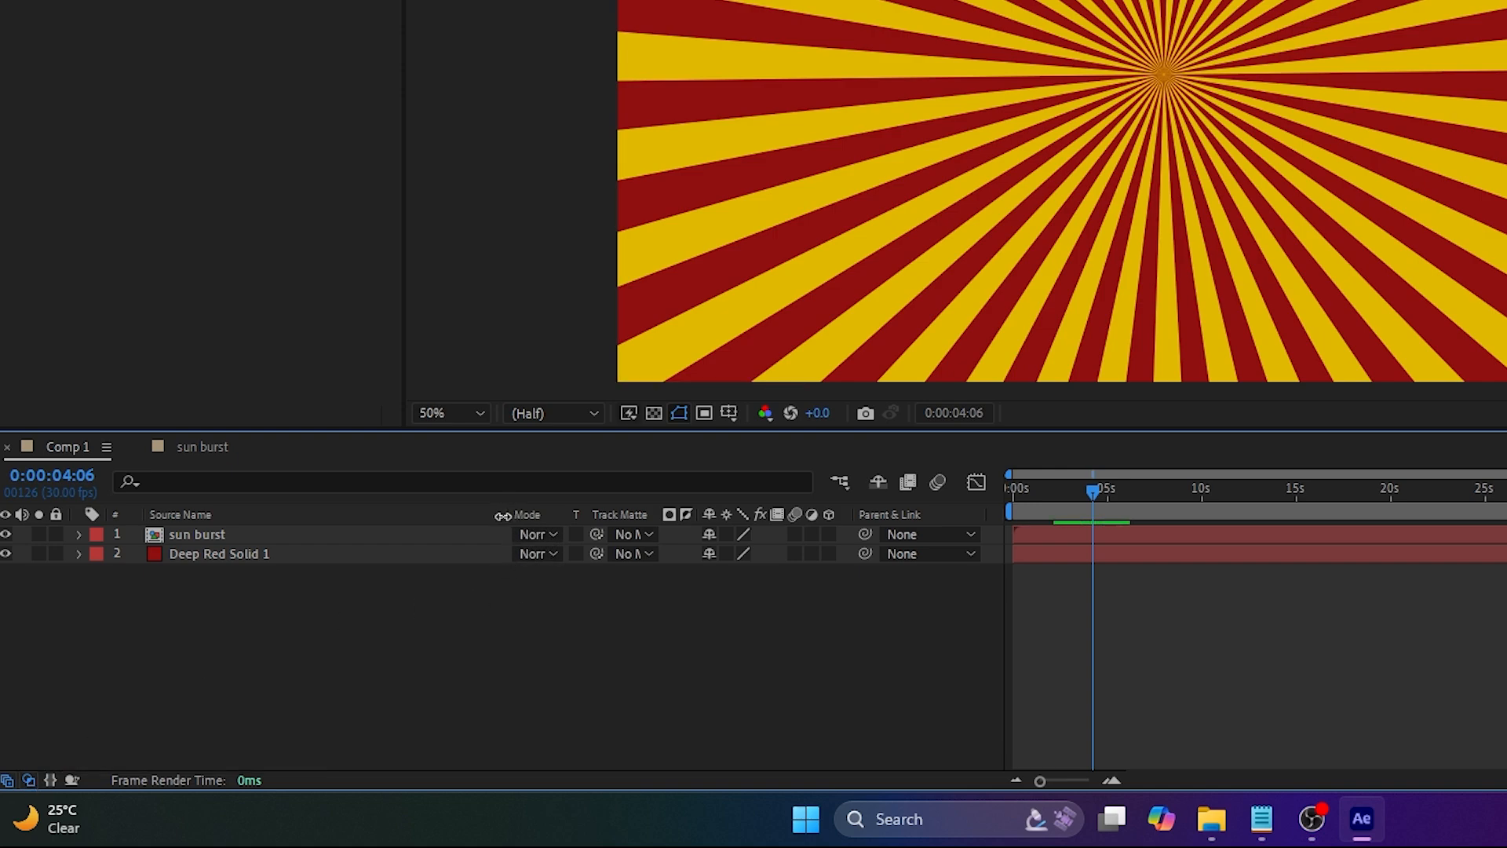
pyautogui.moveTo(503, 515); pyautogui.dragTo(445, 518)
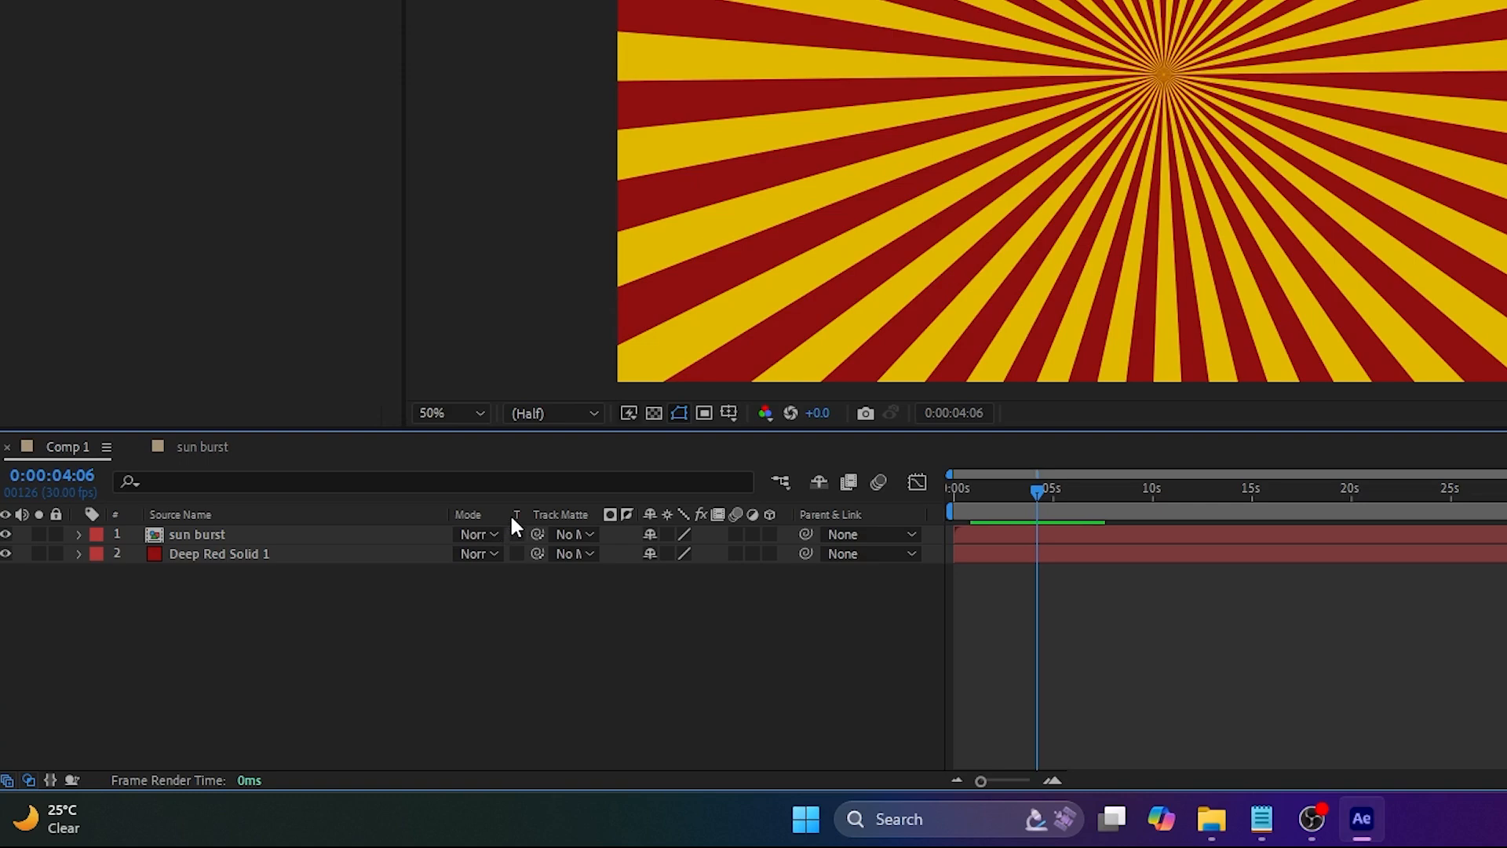
# Try the Overlay and Screen blending modes on the sun burst layer in Comp 1.
pyautogui.click(481, 534)
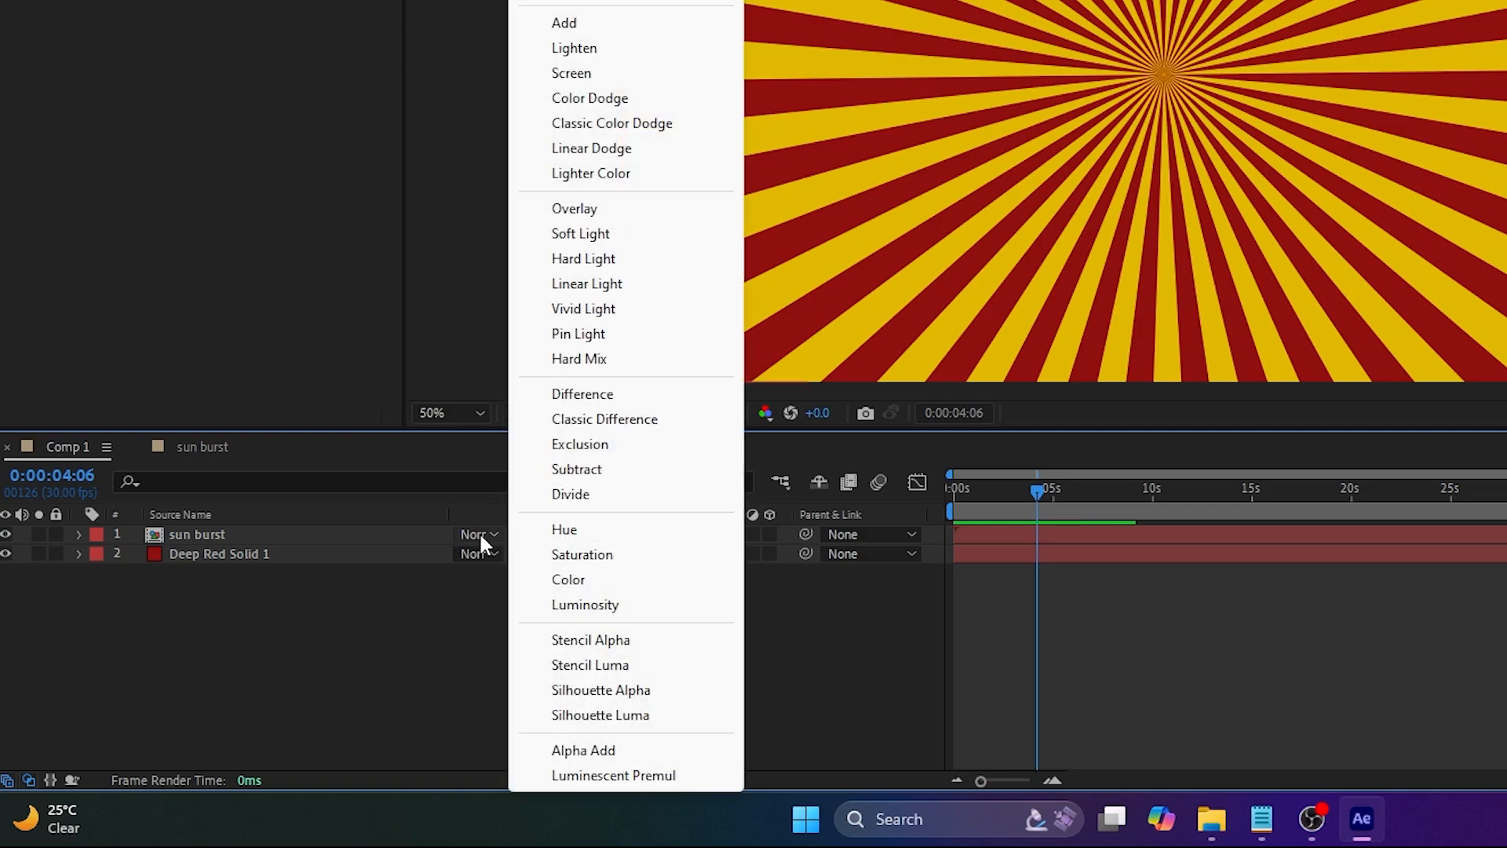
pyautogui.click(595, 209)
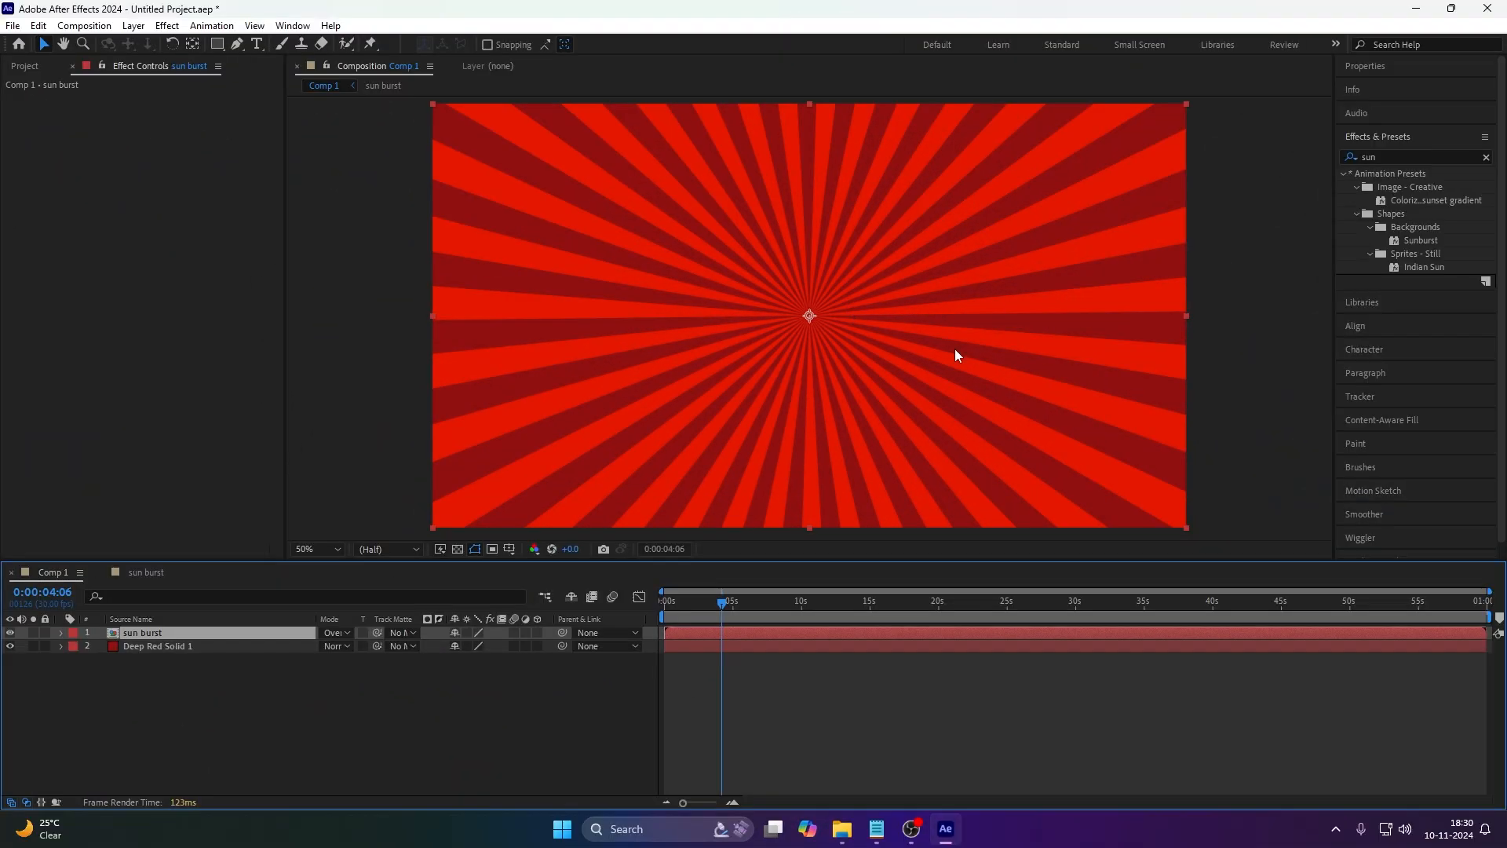
pyautogui.click(336, 632)
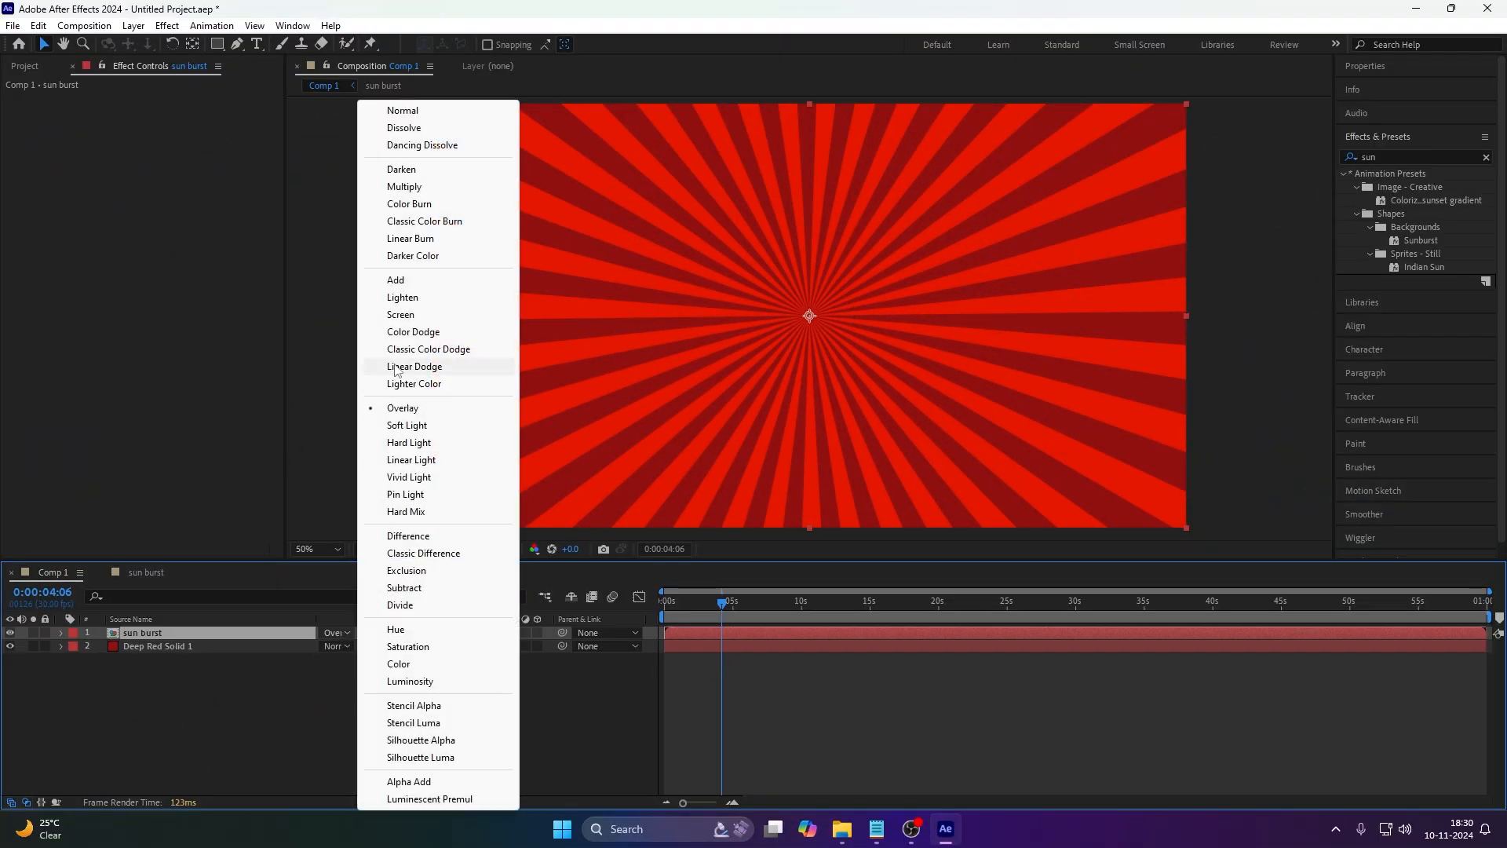
pyautogui.click(414, 315)
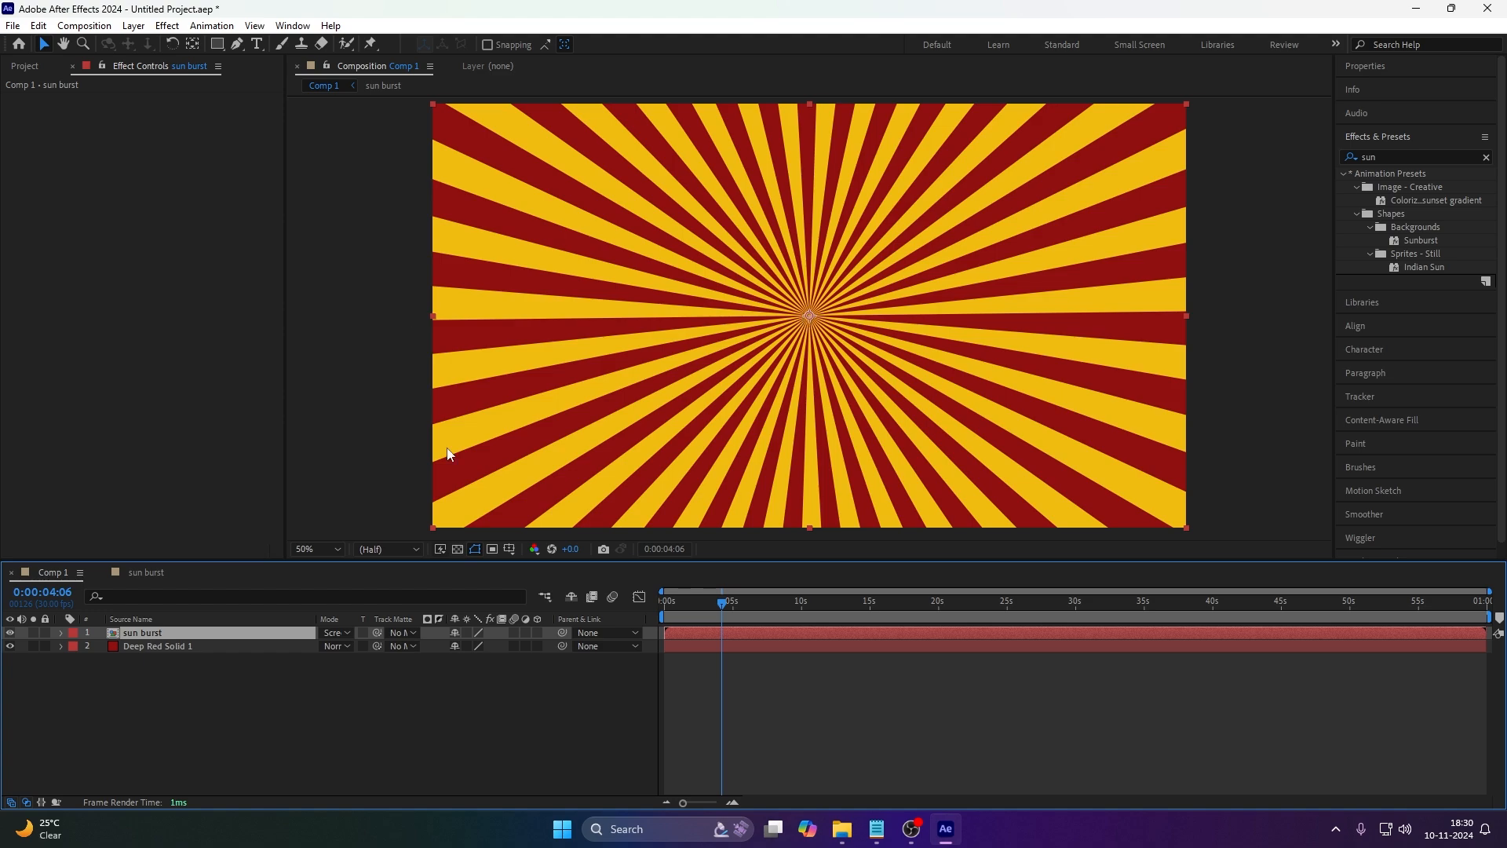
# Set the sun burst layer's blending mode to Multiply and preview the animation from the first frame of Comp 1.
pyautogui.click(337, 634)
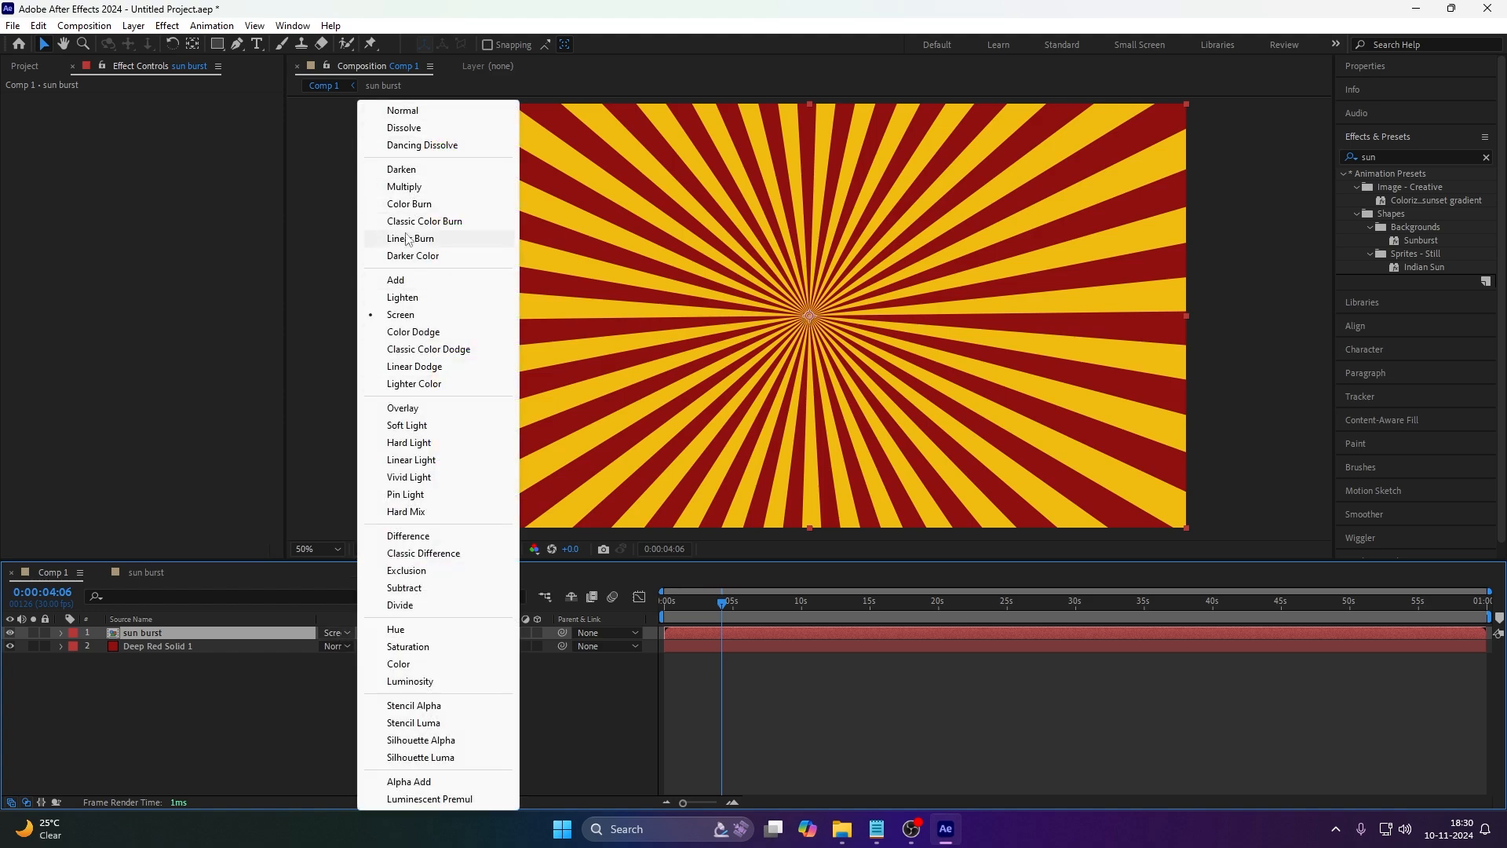
pyautogui.click(414, 189)
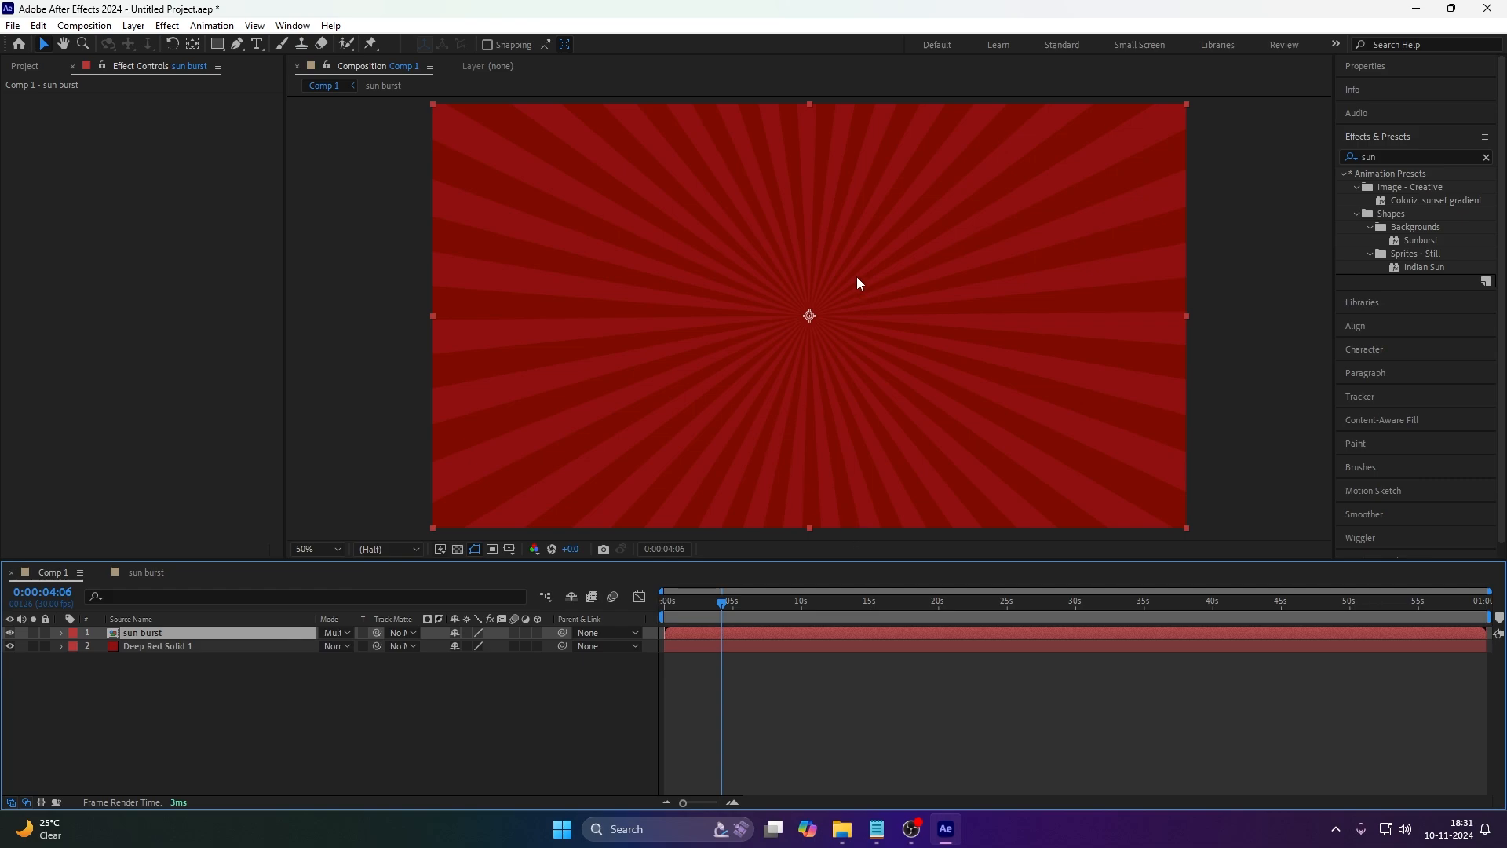
pyautogui.moveTo(716, 603); pyautogui.dragTo(662, 602)
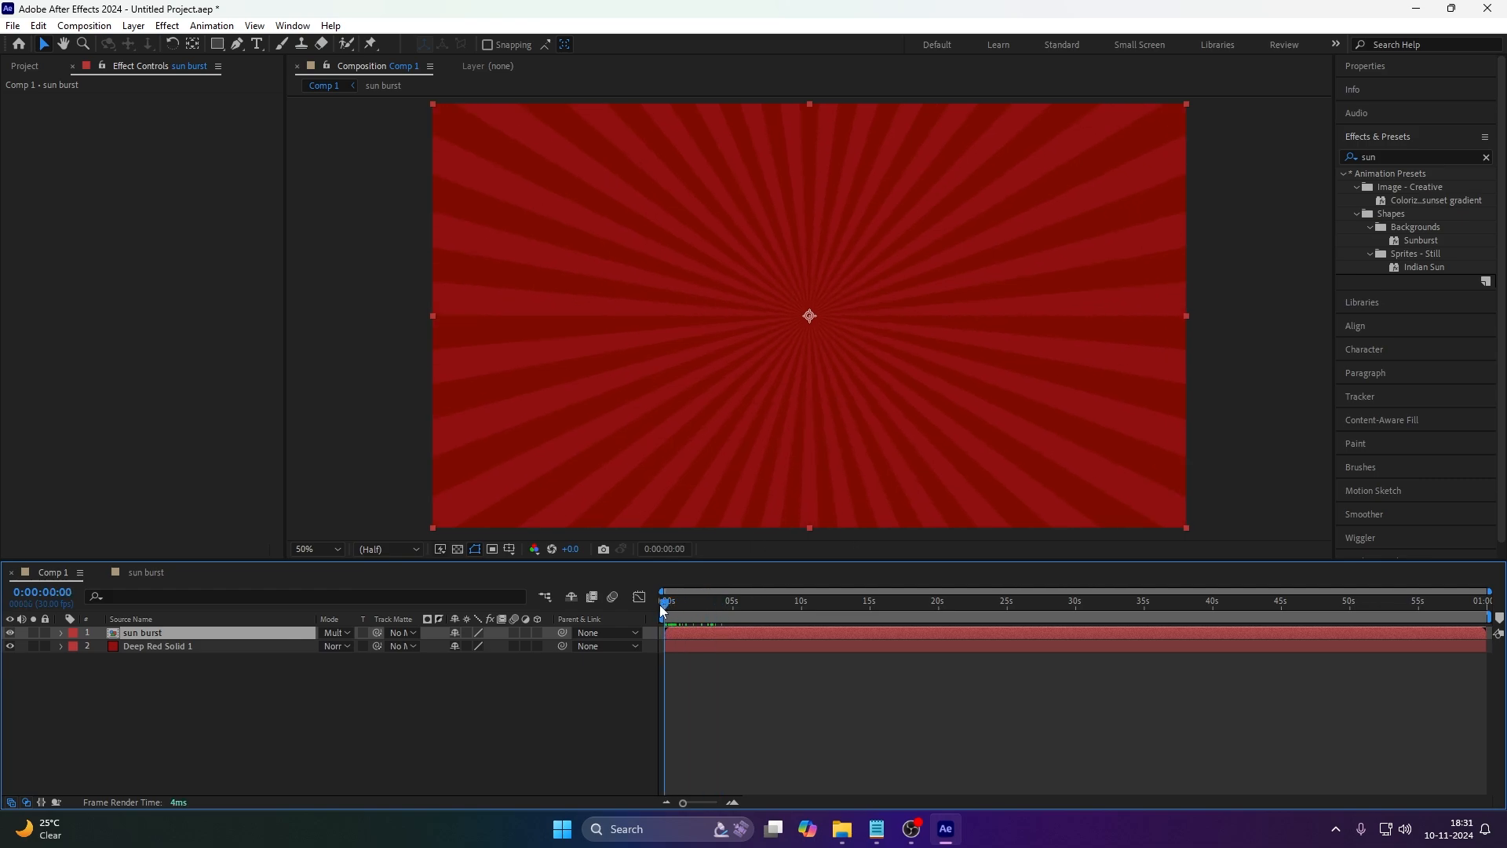
pyautogui.press(',')
pyautogui.press(',')
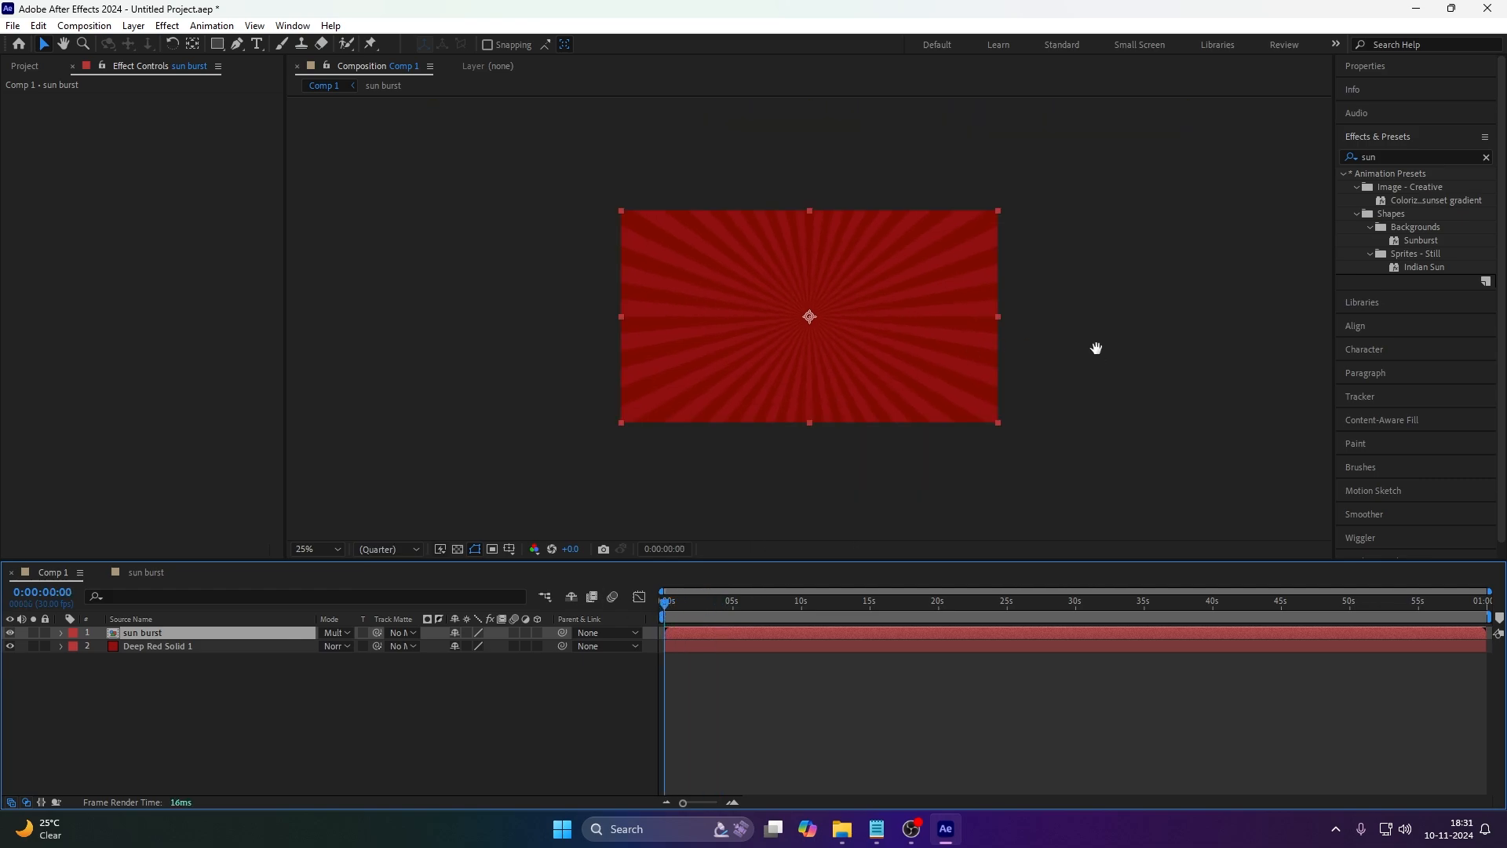
pyautogui.press('space')
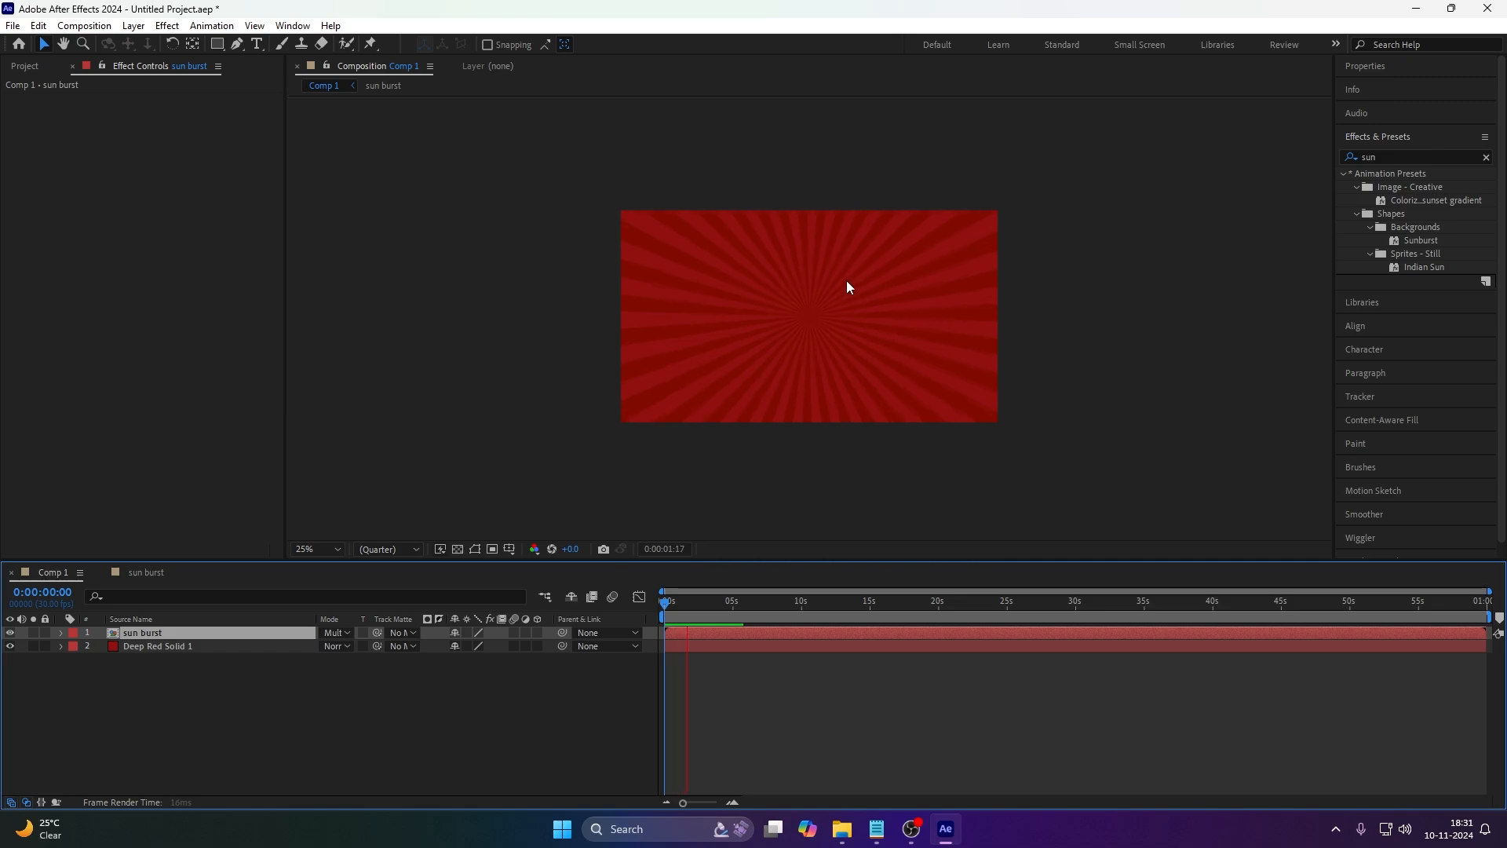
pyautogui.press('space')
# Play the blended sunburst over the red solid in Comp 1 from the current frame.
pyautogui.press('.')
pyautogui.press('.')
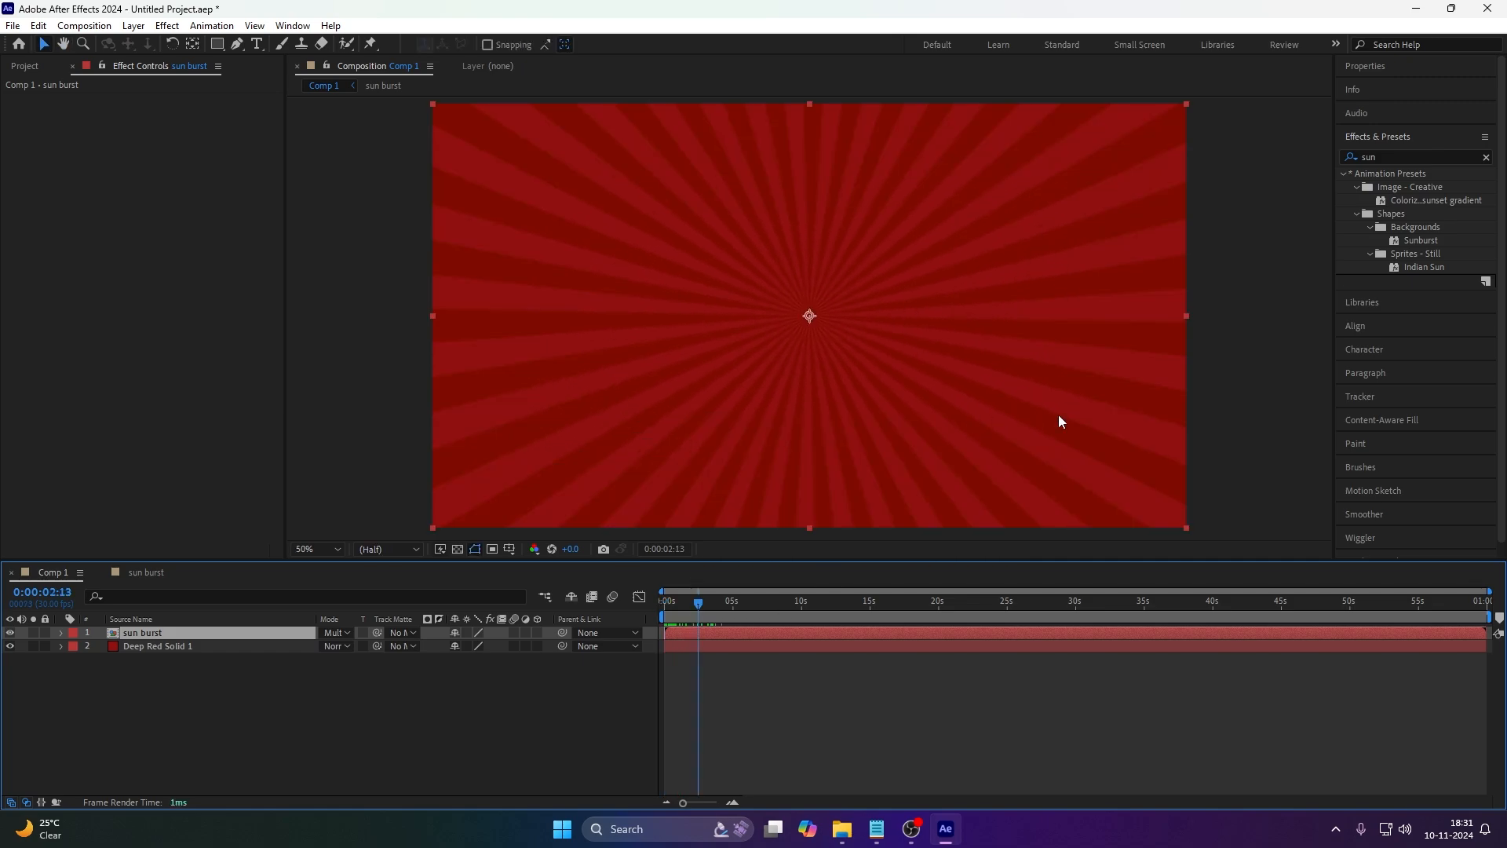
pyautogui.press('space')
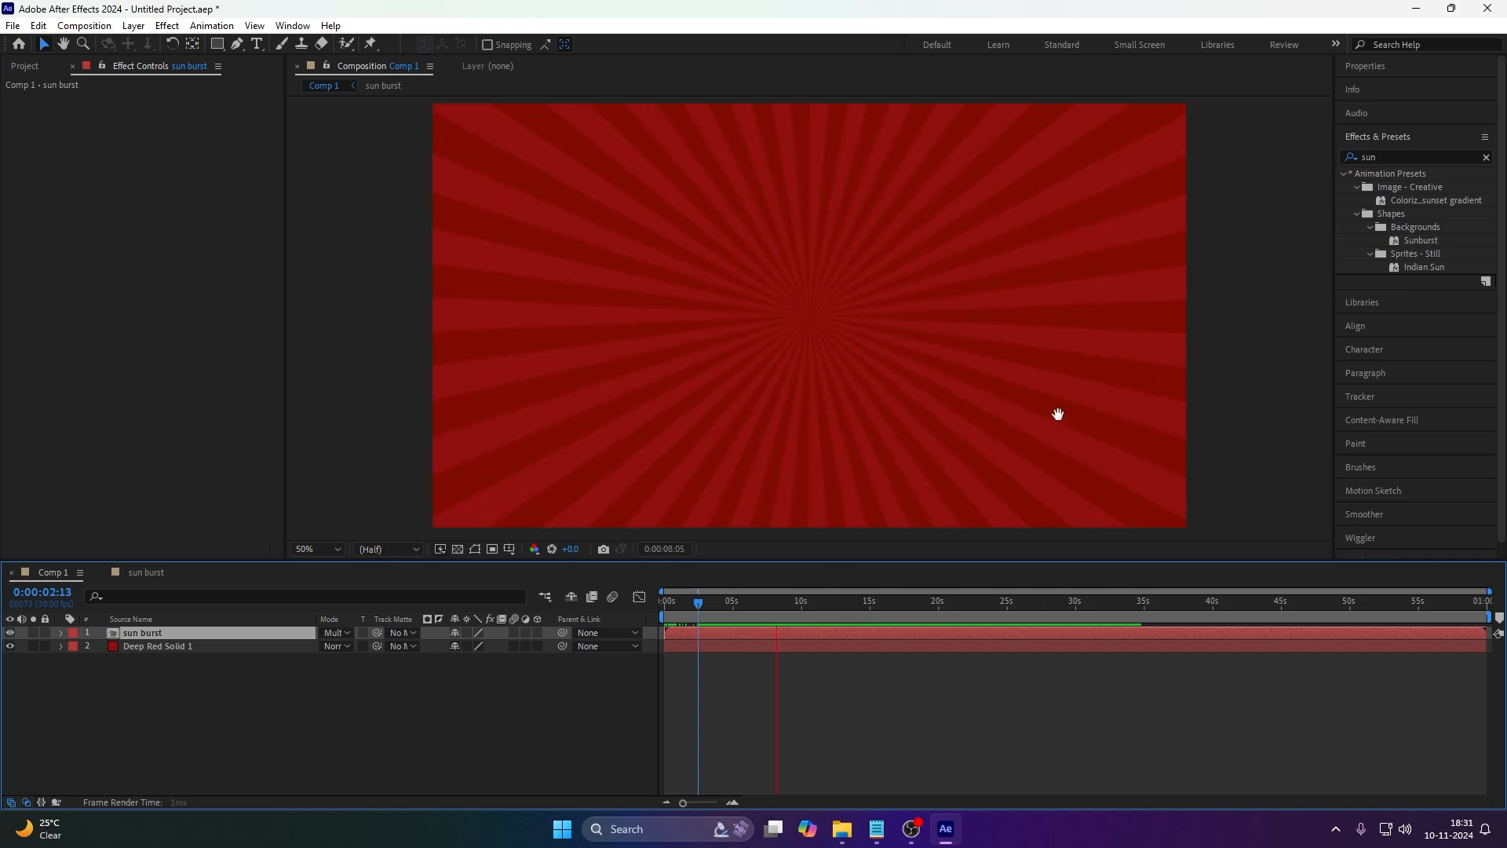
# Find the Fill effect and apply it to the Deep Red Solid 1 layer in Comp 1.
pyautogui.press('space')
pyautogui.click(141, 645)
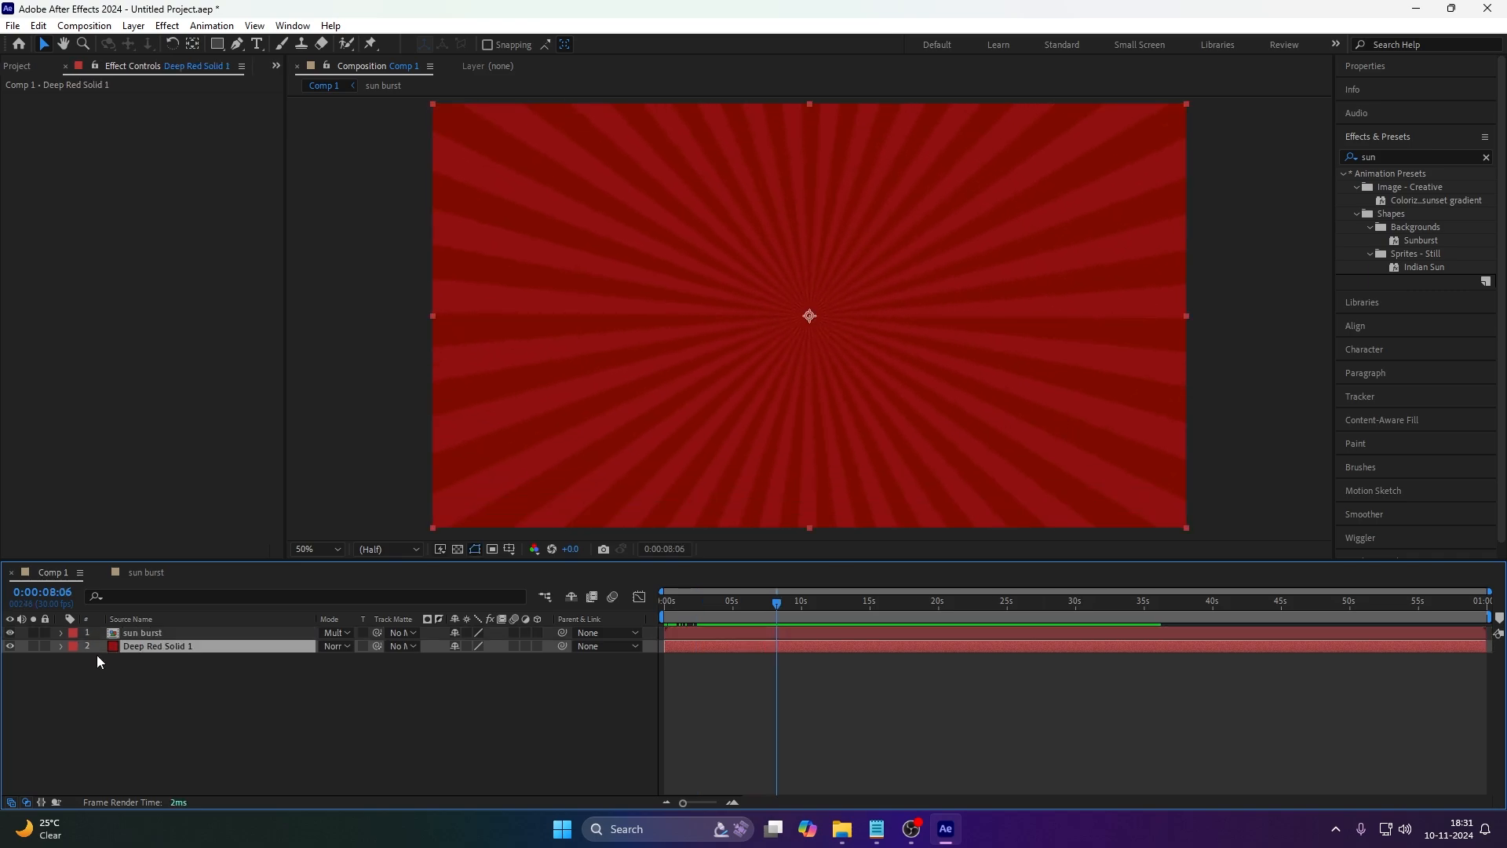
pyautogui.click(1486, 158)
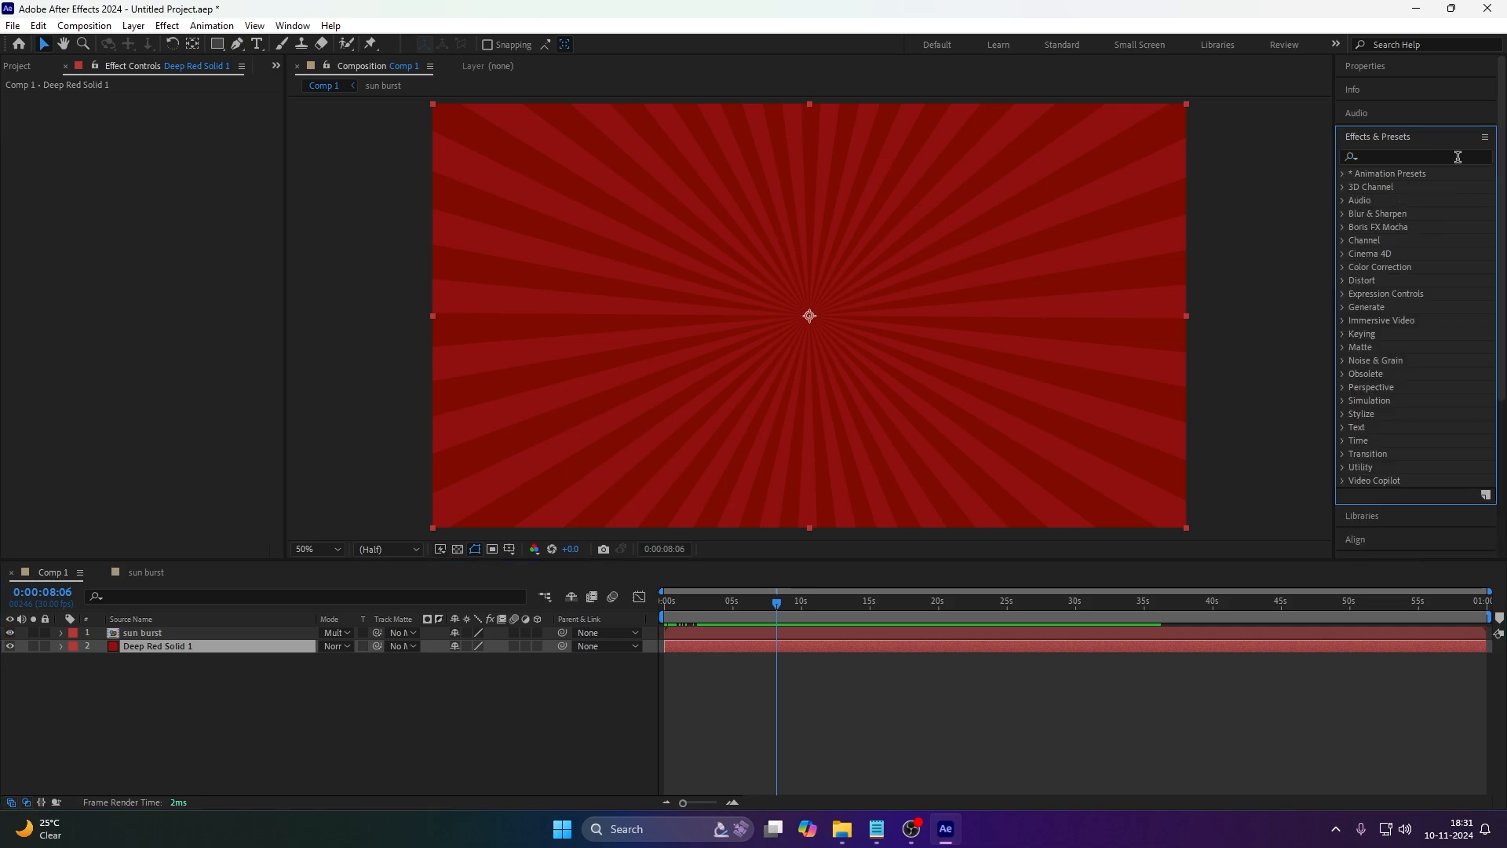
pyautogui.click(1458, 157)
pyautogui.write('fill')
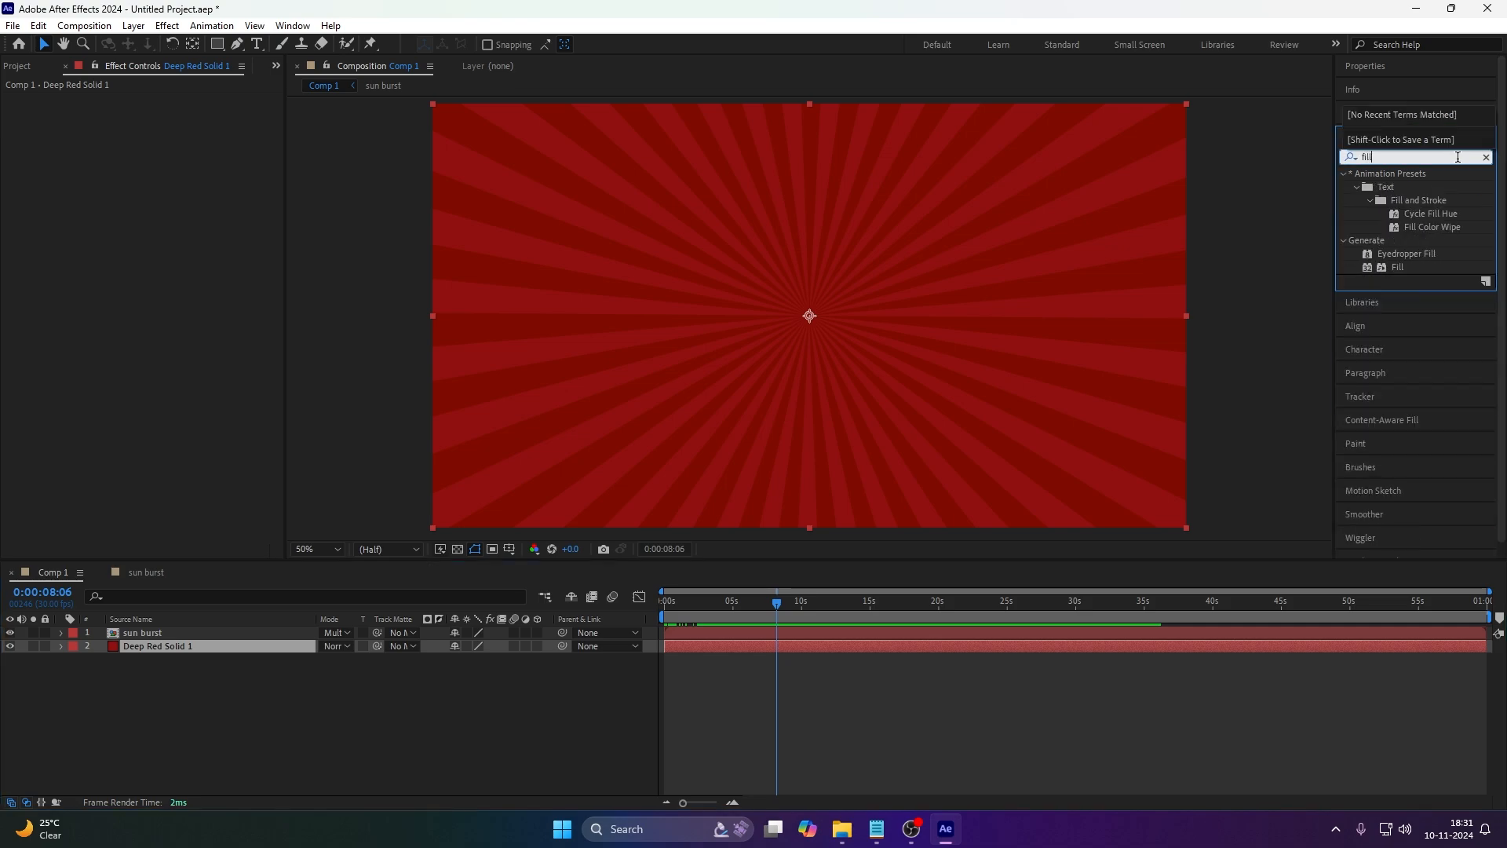
pyautogui.click(1401, 267)
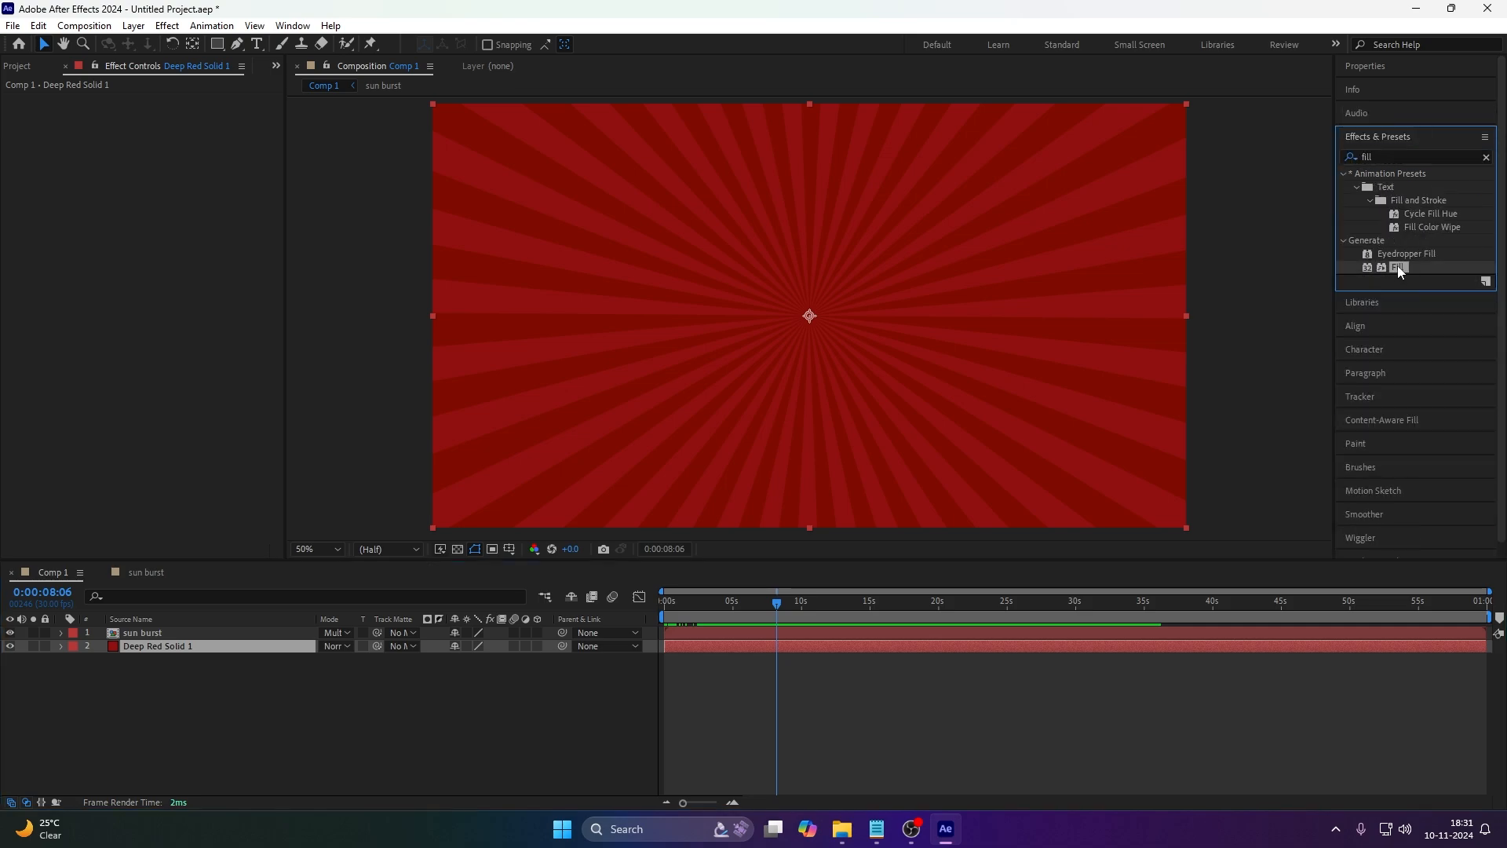
pyautogui.moveTo(1397, 265); pyautogui.dragTo(219, 645)
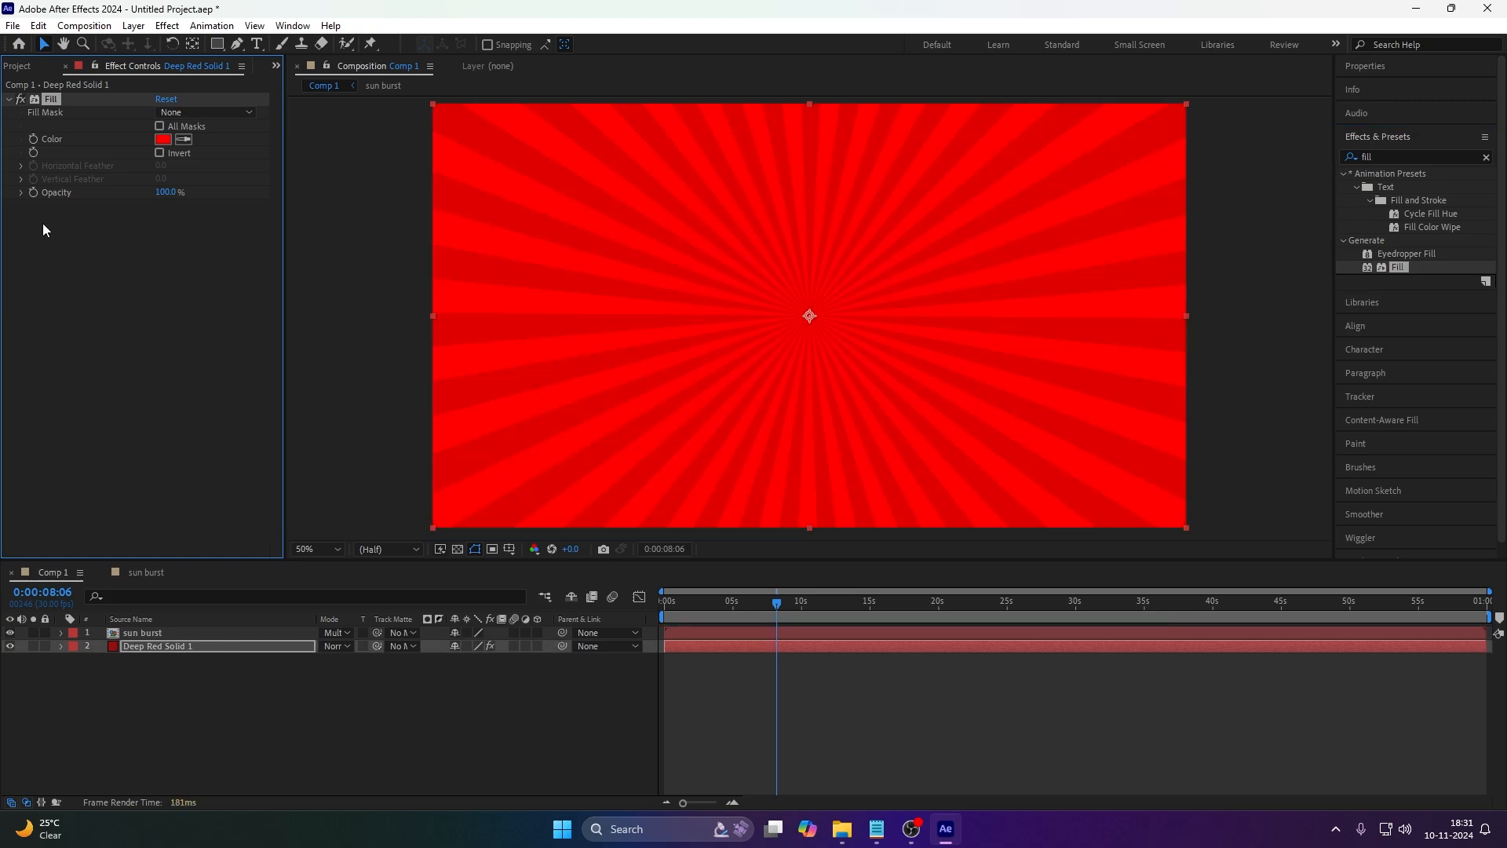
# Try dark red and olive-green colors for the solid's Fill effect, discard the color change and remove the effect.
pyautogui.click(164, 139)
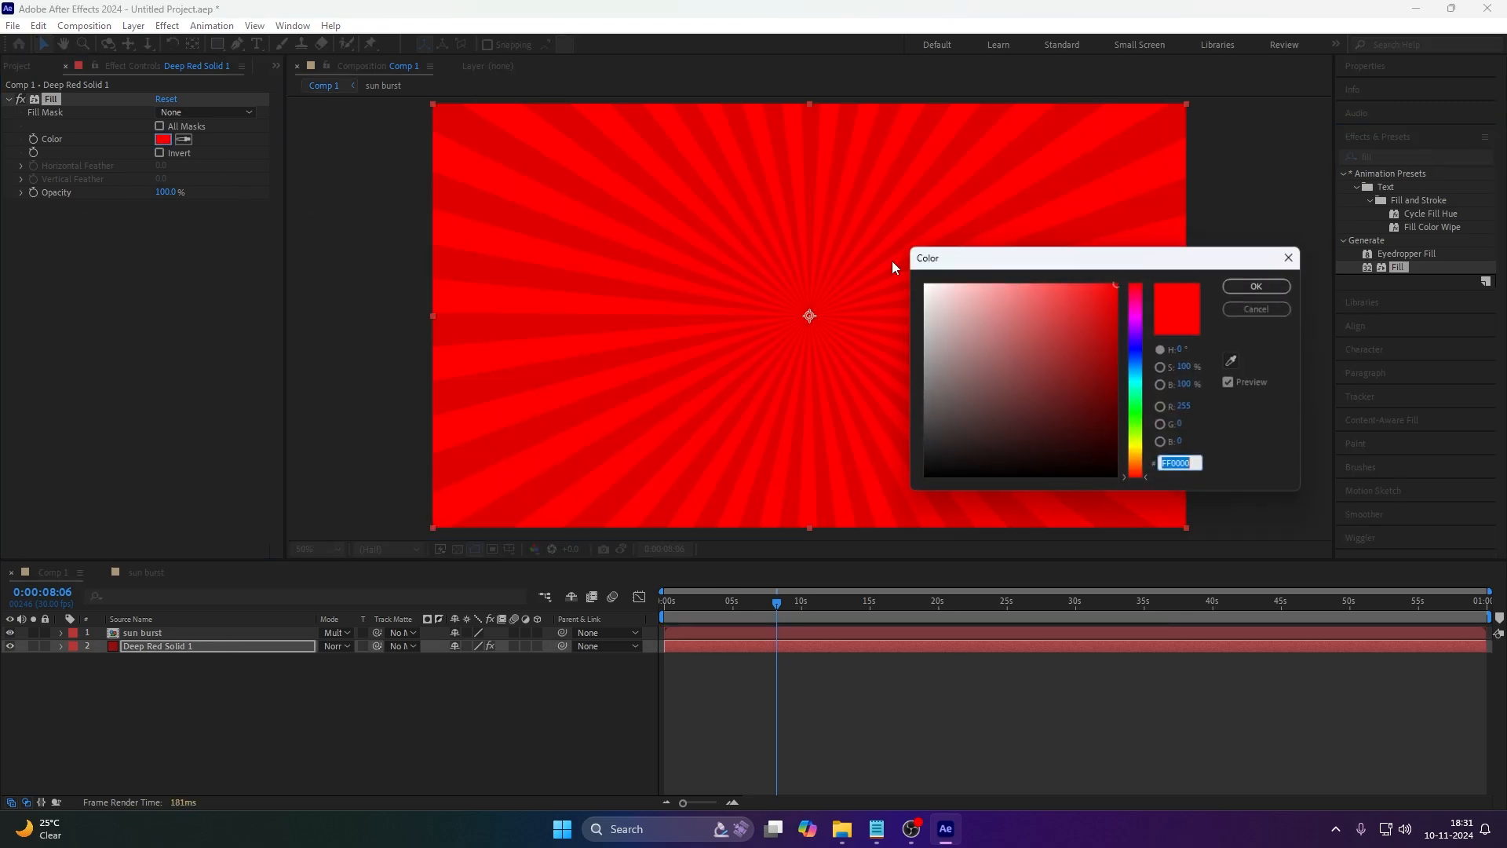
pyautogui.click(1091, 392)
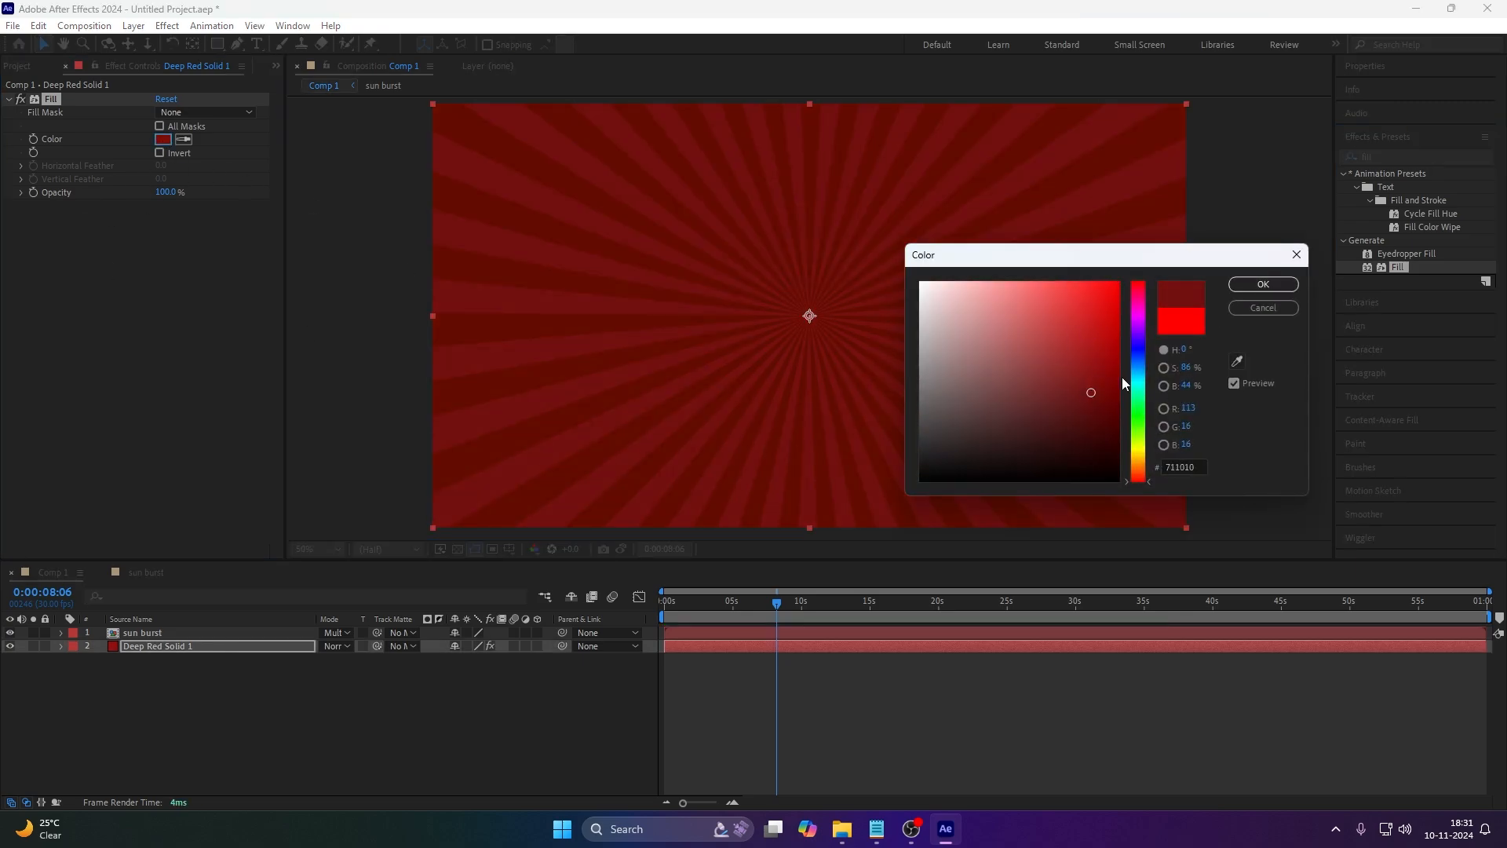
pyautogui.click(1140, 393)
pyautogui.moveTo(1091, 378)
pyautogui.mouseDown()
pyautogui.moveTo(1073, 333)
pyautogui.moveTo(1094, 421)
pyautogui.moveTo(1045, 358)
pyautogui.mouseUp()
pyautogui.moveTo(1140, 398); pyautogui.dragTo(1140, 449)
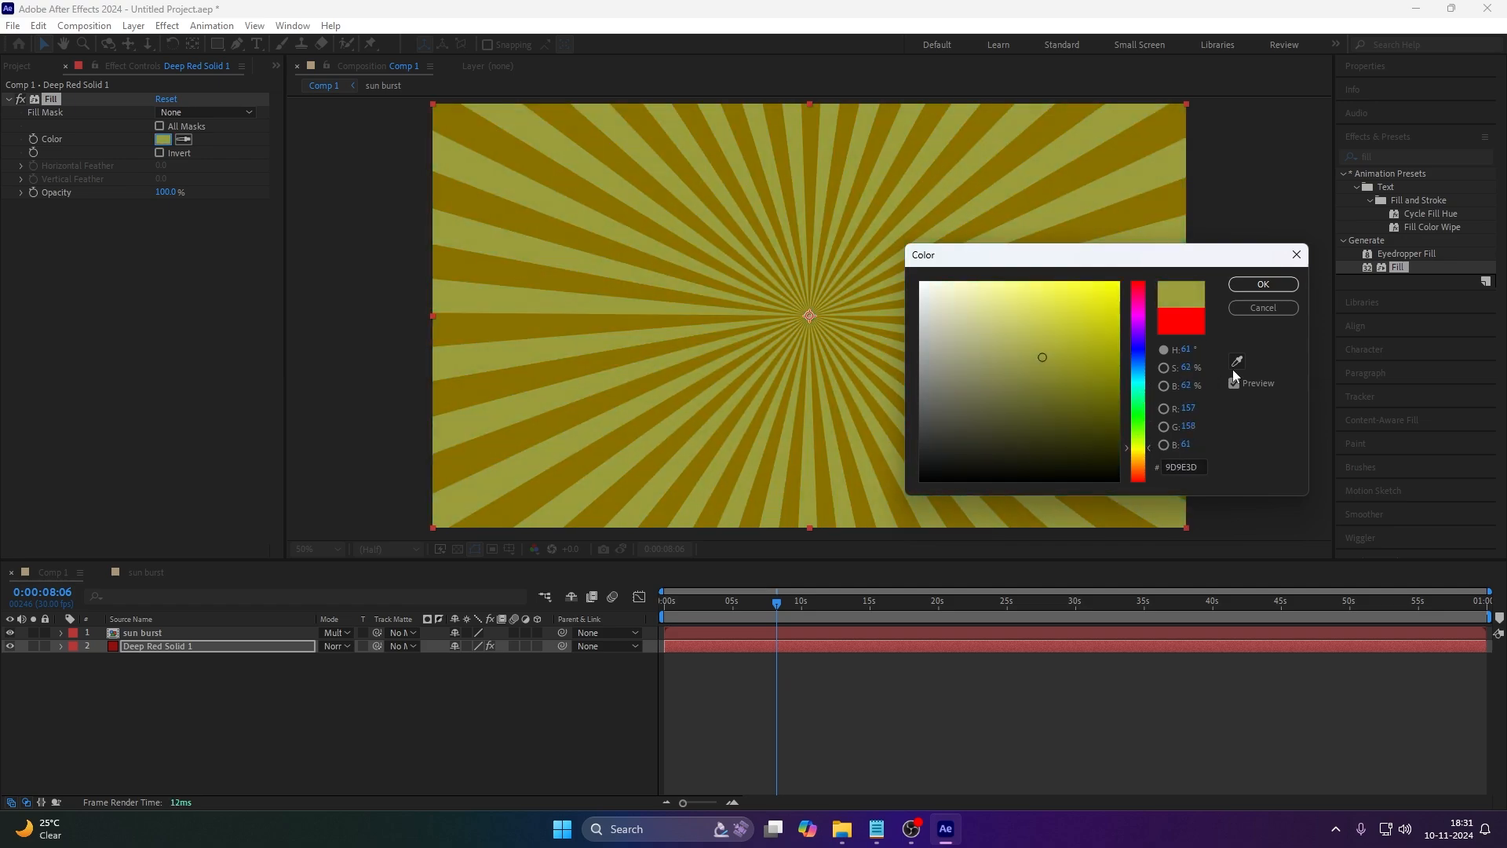
pyautogui.click(1264, 309)
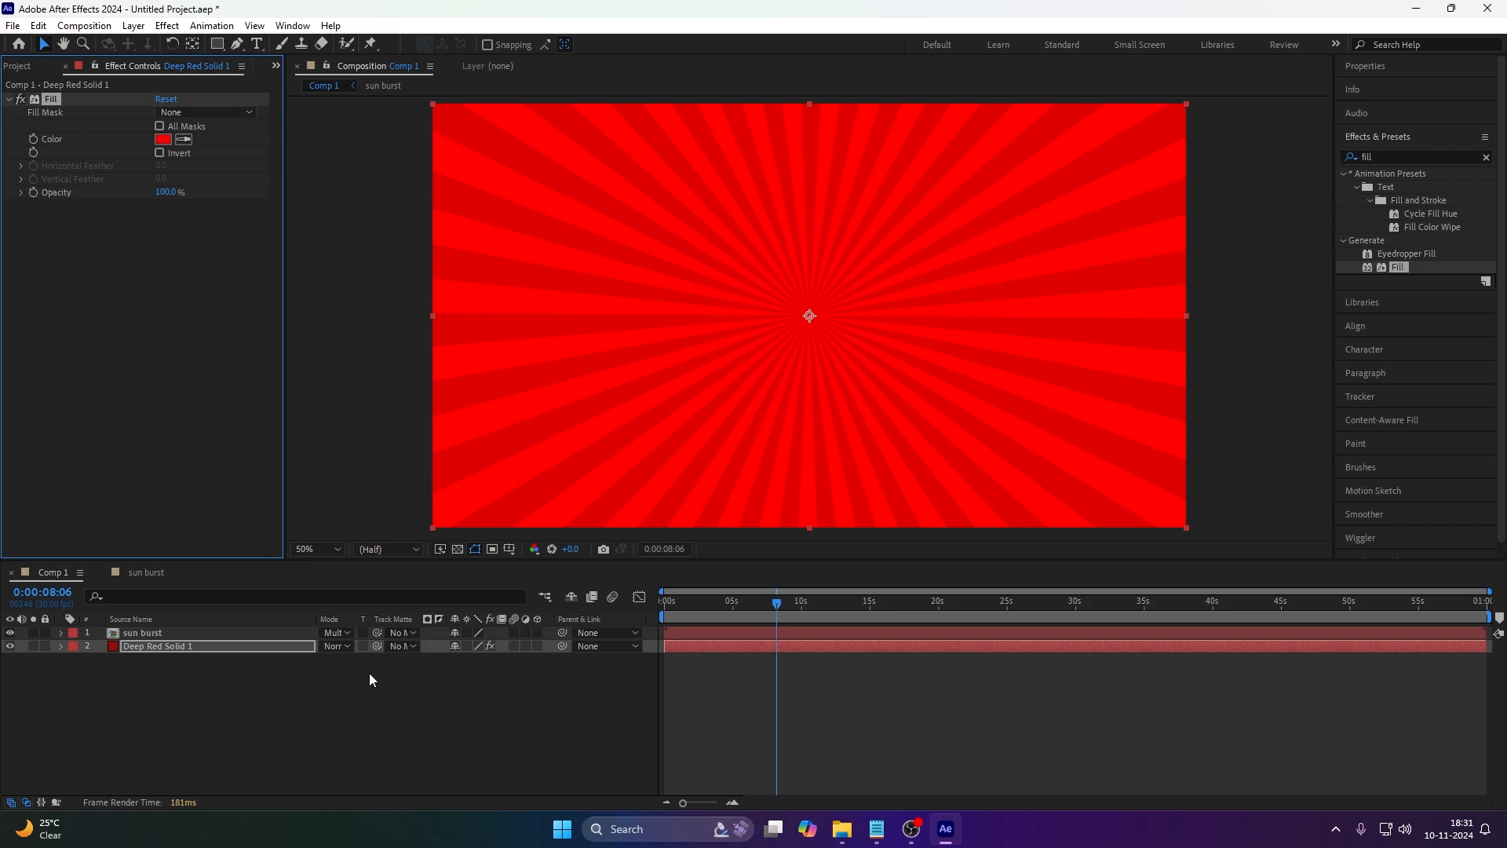
pyautogui.press('Delete')
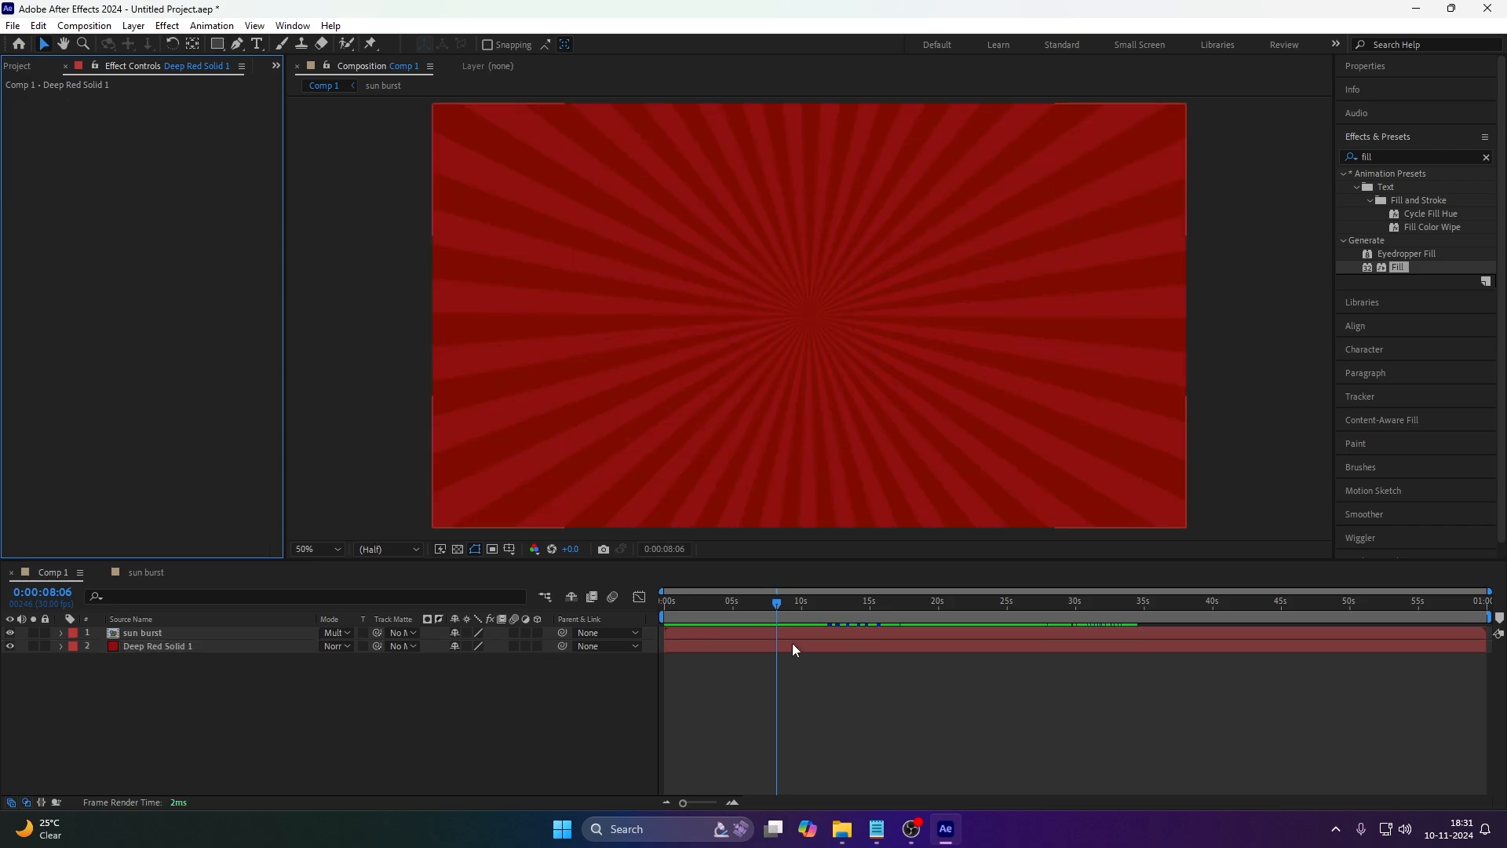
# Preview the sunburst animation in Comp 1 over the original deep red solid.
pyautogui.click(774, 602)
pyautogui.press('space')
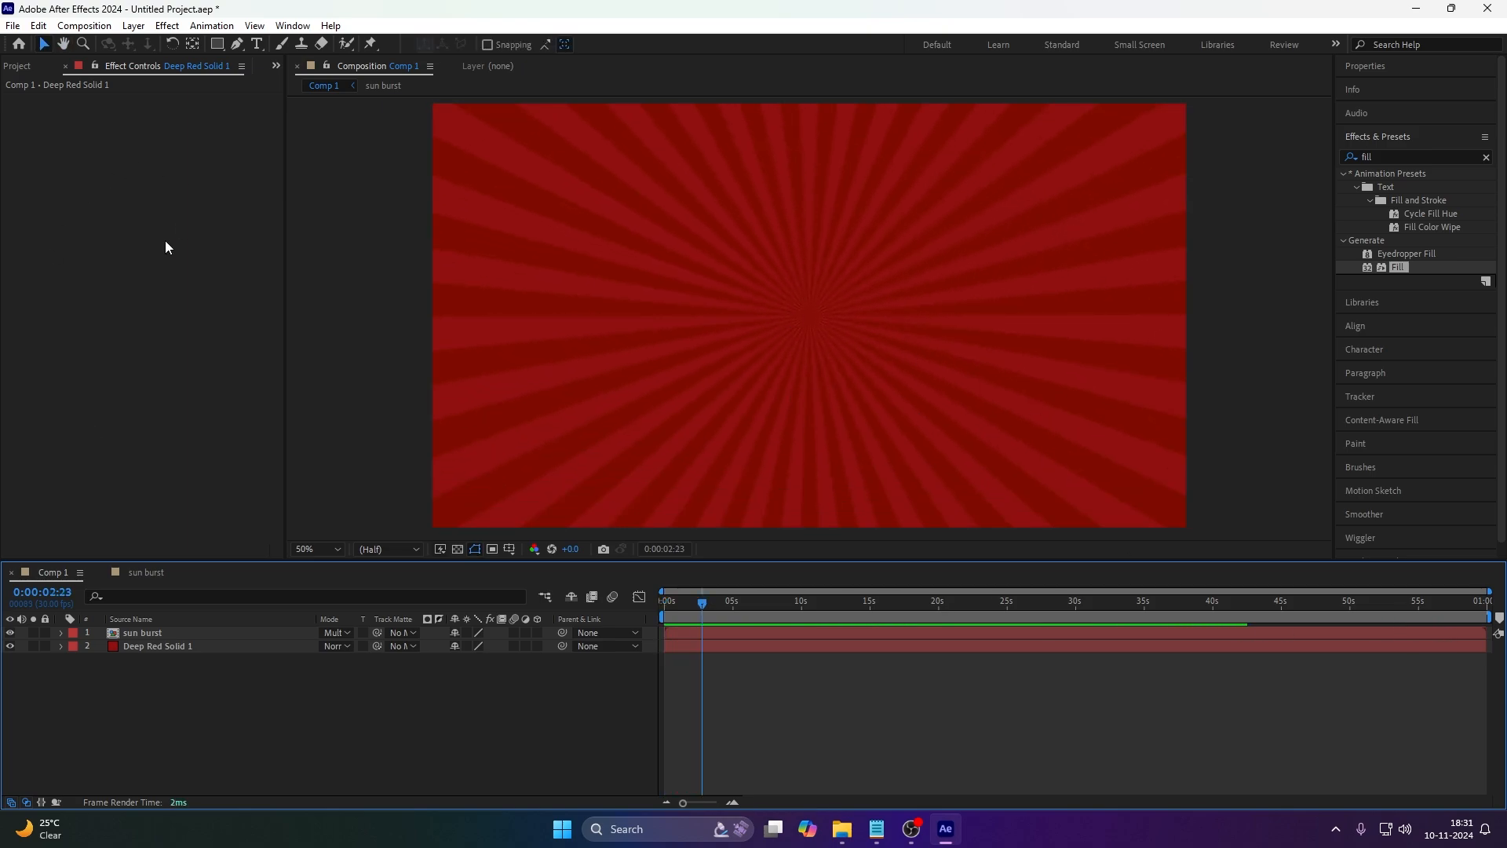
# Add a text layer over the sunburst in Comp 1 reading BIG SALE on two lines.
pyautogui.click(257, 44)
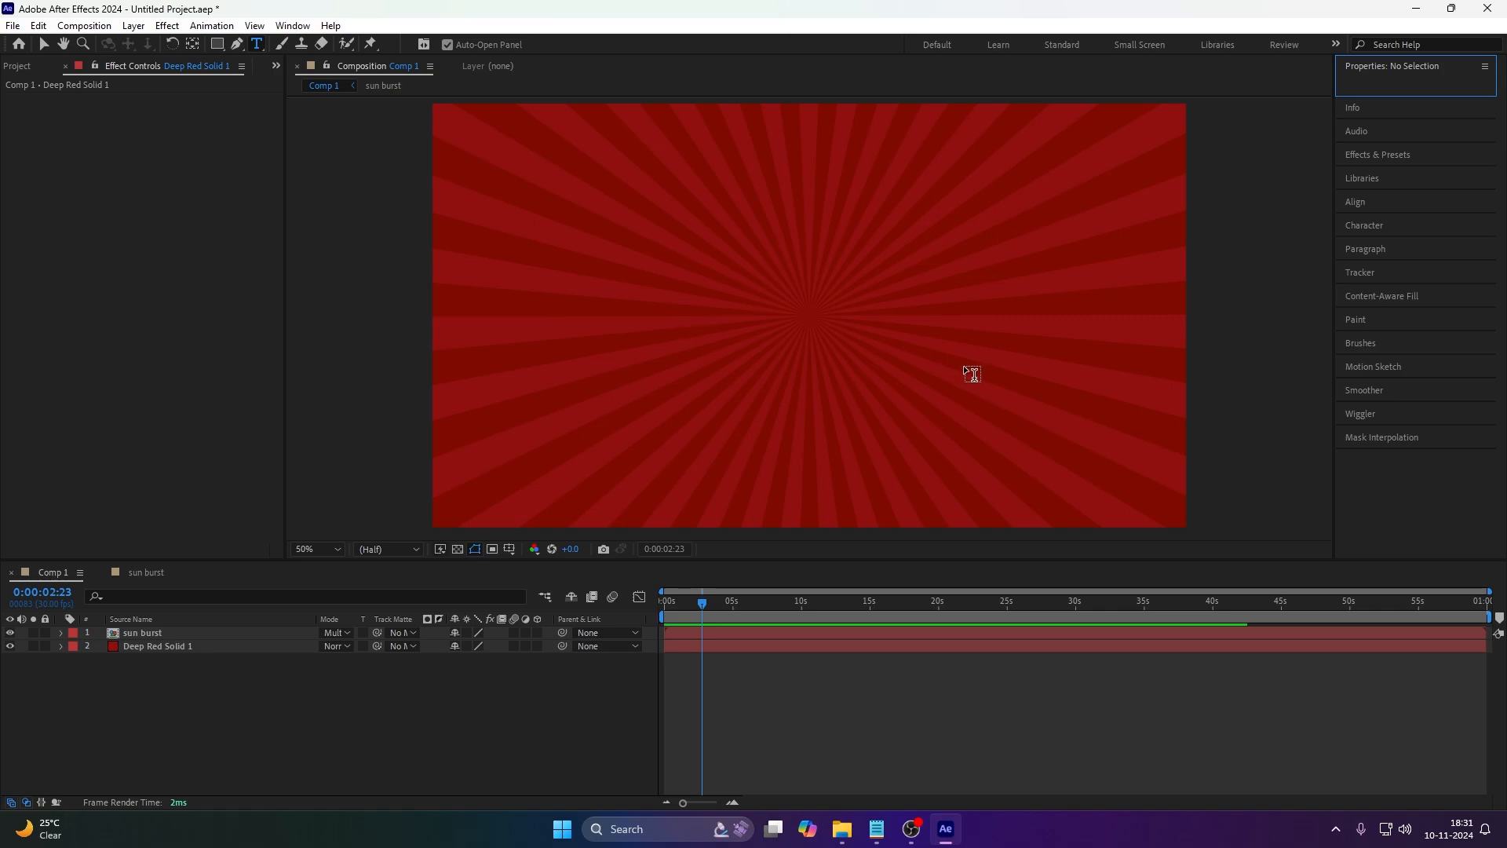
pyautogui.click(672, 331)
pyautogui.write('biu')
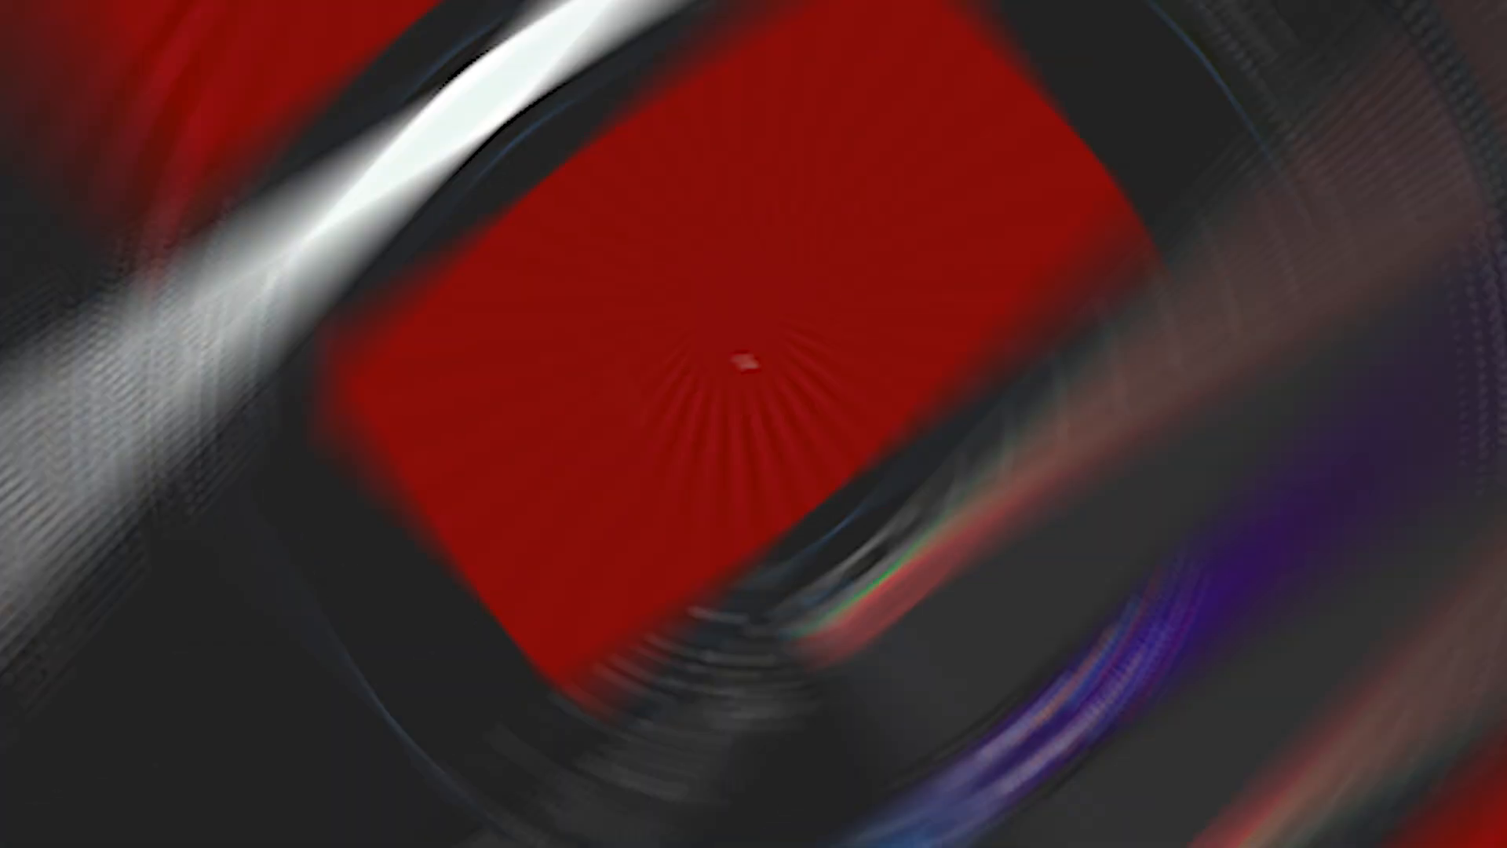
pyautogui.write('s')
pyautogui.press('BackSpace')
pyautogui.press('BackSpace')
pyautogui.press('BackSpace')
pyautogui.press('BackSpace')
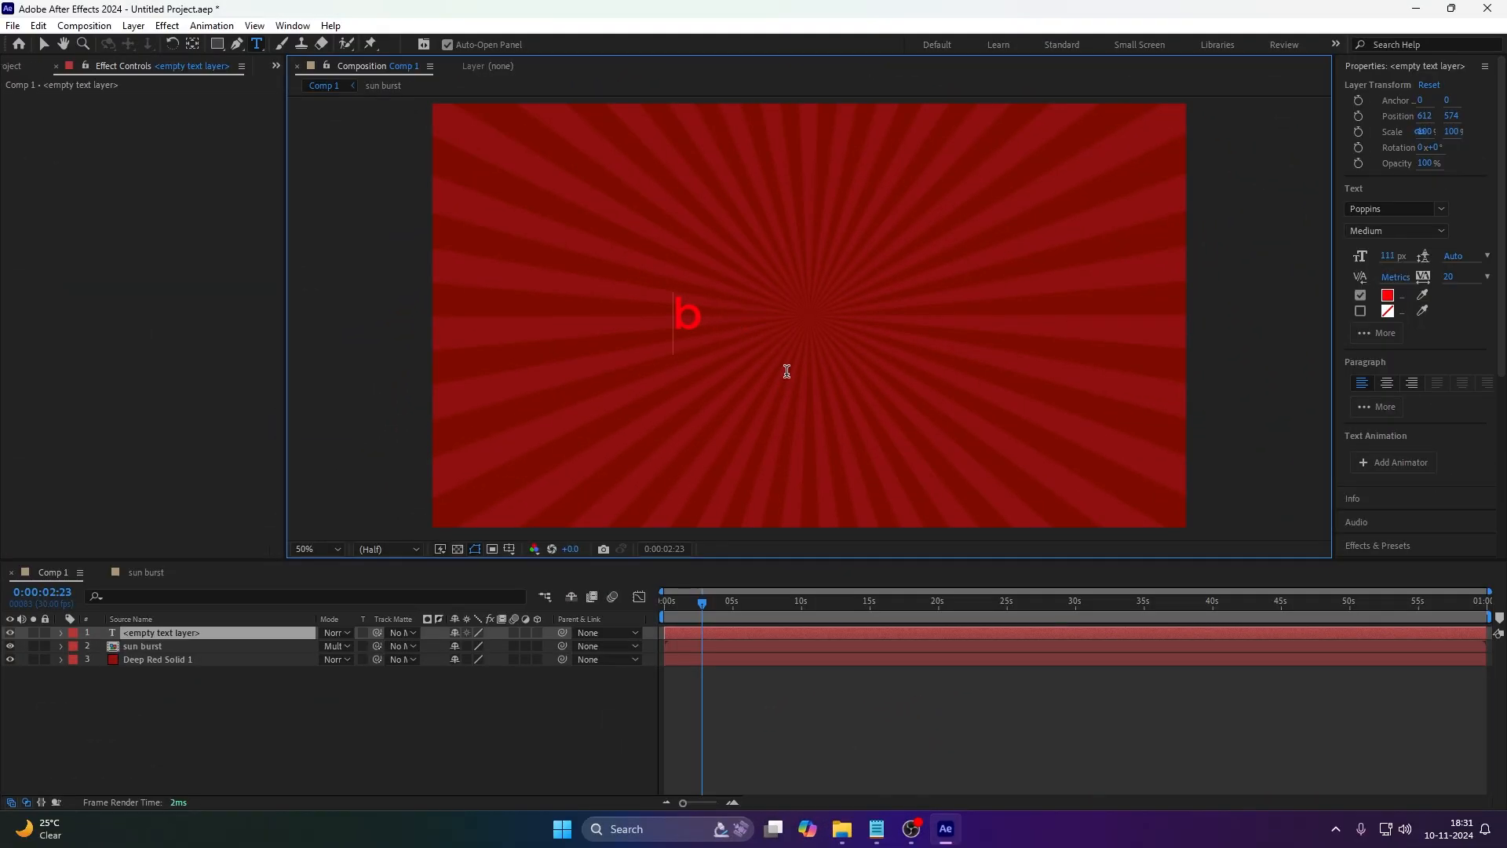
pyautogui.write('BI')
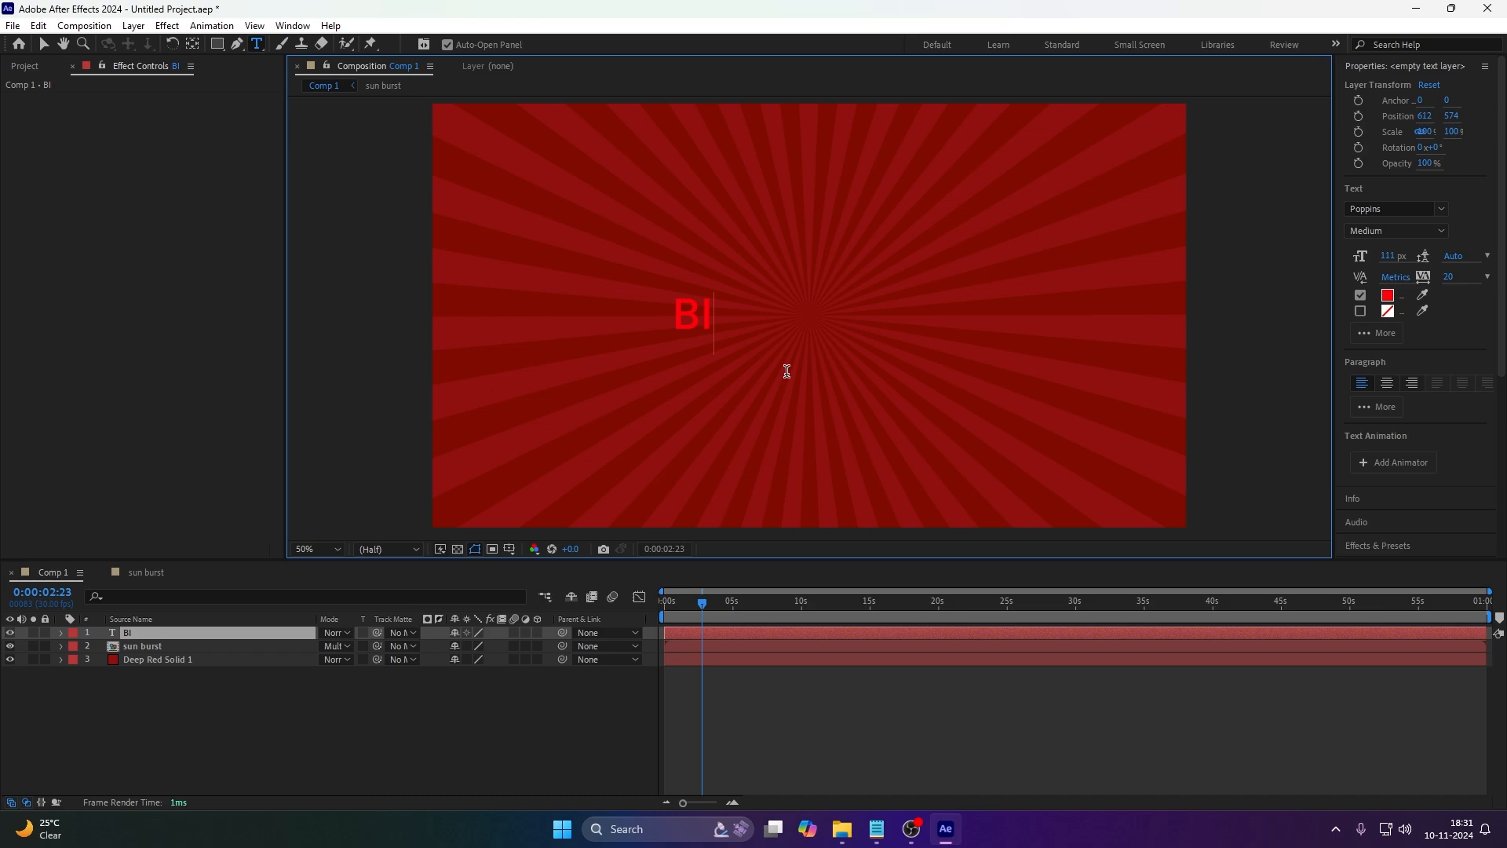
pyautogui.write('G SAL')
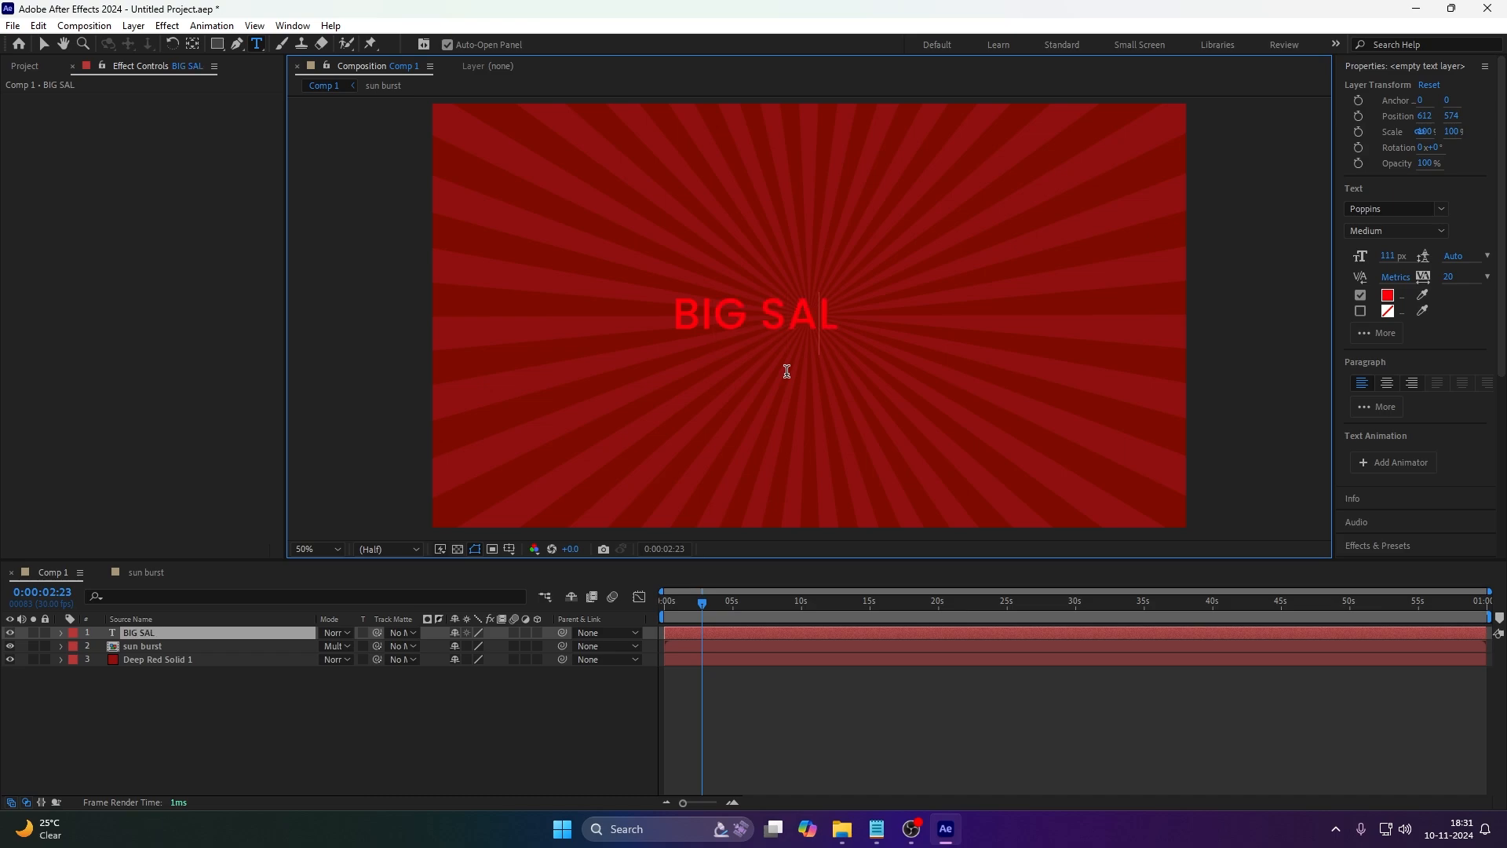
pyautogui.press('BackSpace')
pyautogui.write('LE')
pyautogui.press('Return')
# Center-align the BIG SALE text and move it near the middle of the composition, at about 910, 526.
pyautogui.hotkey('ctrl', 'a')
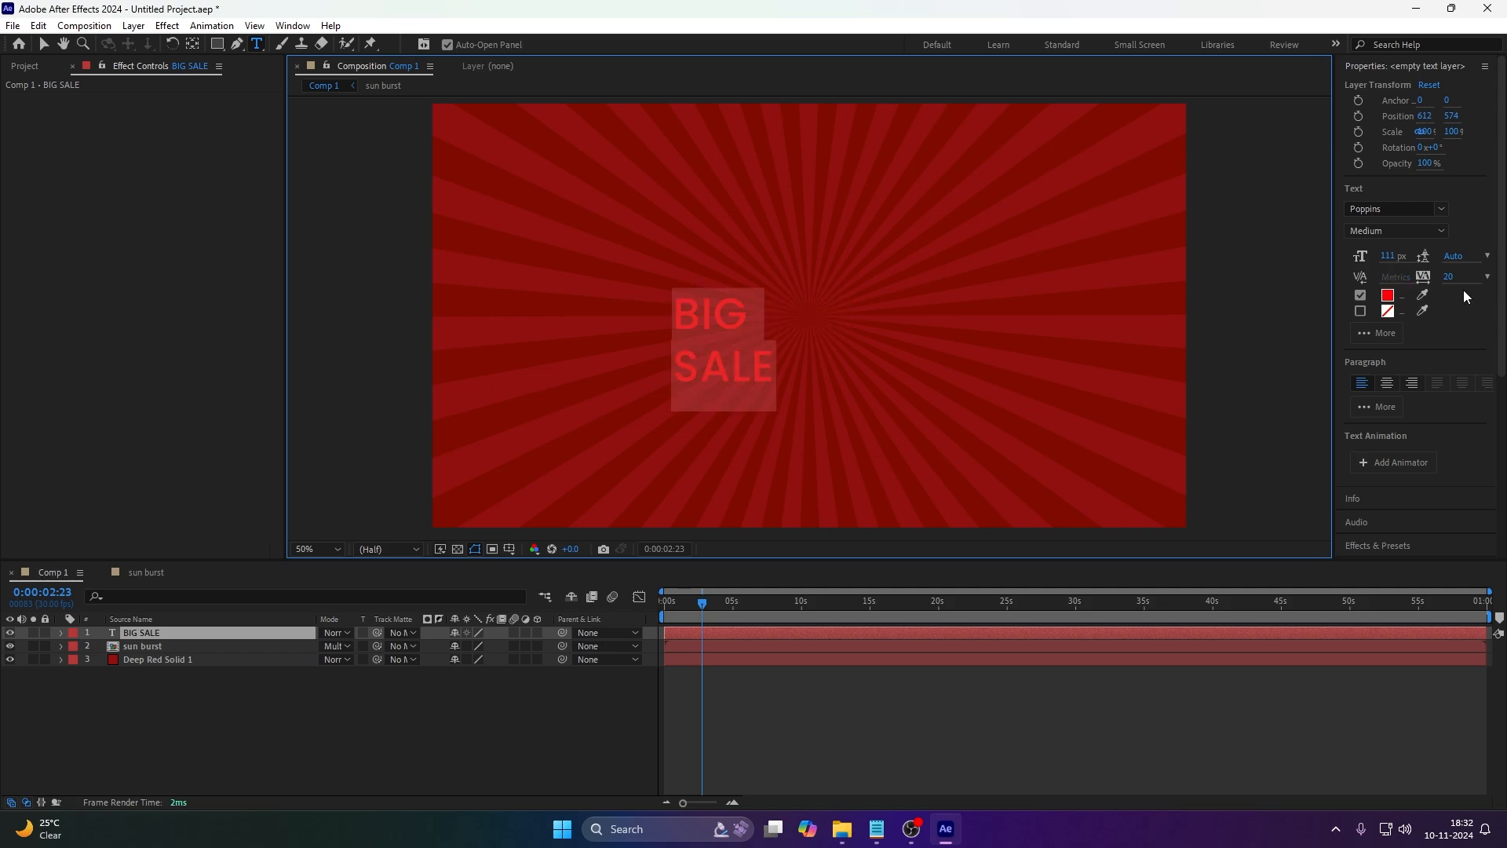
pyautogui.click(1388, 383)
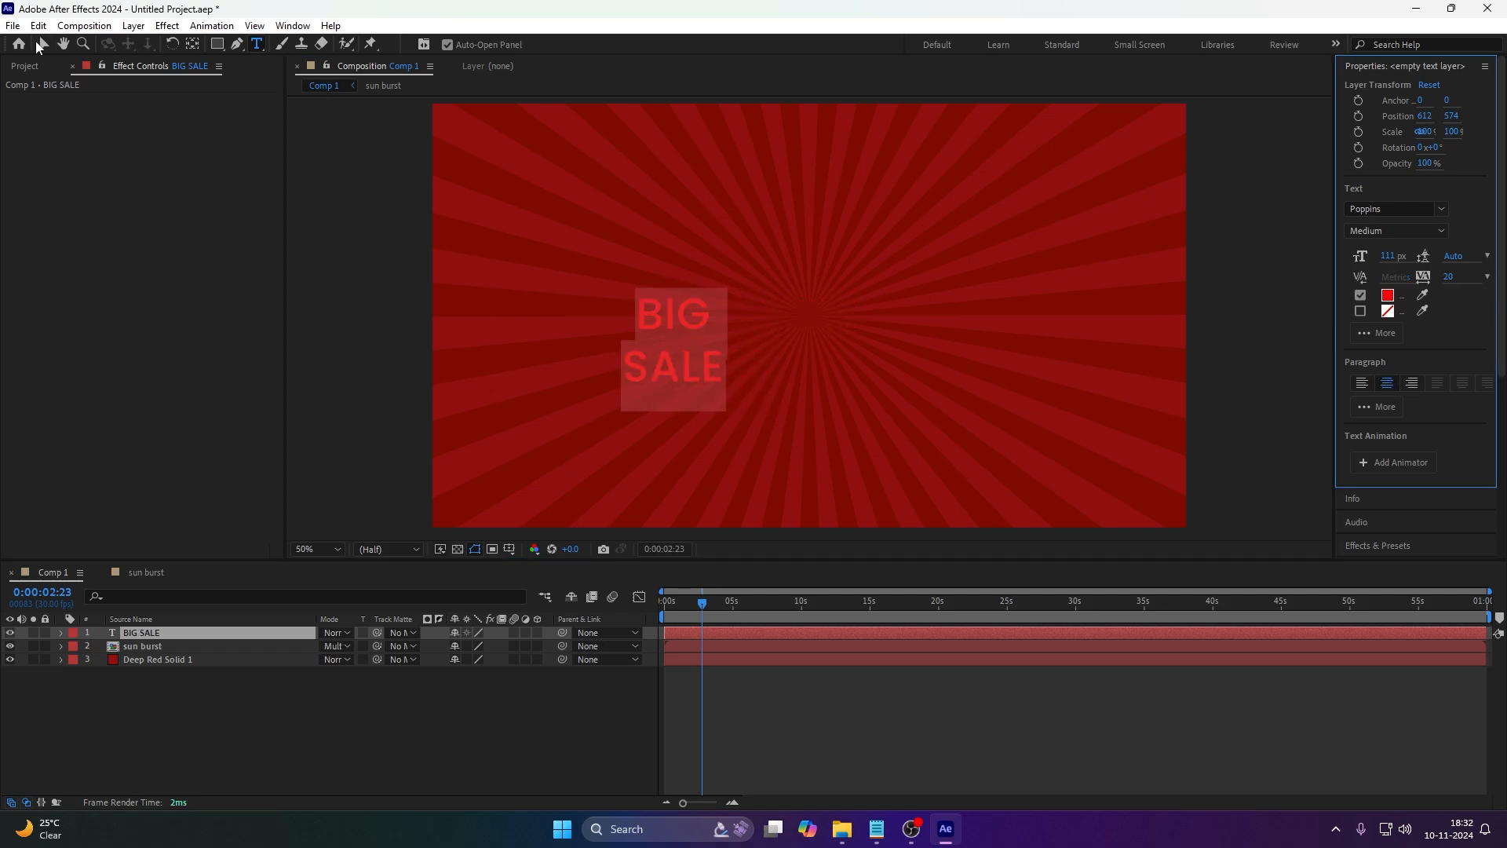
pyautogui.click(41, 43)
pyautogui.moveTo(690, 370); pyautogui.dragTo(856, 351)
pyautogui.press('capslock')
pyautogui.click(393, 736)
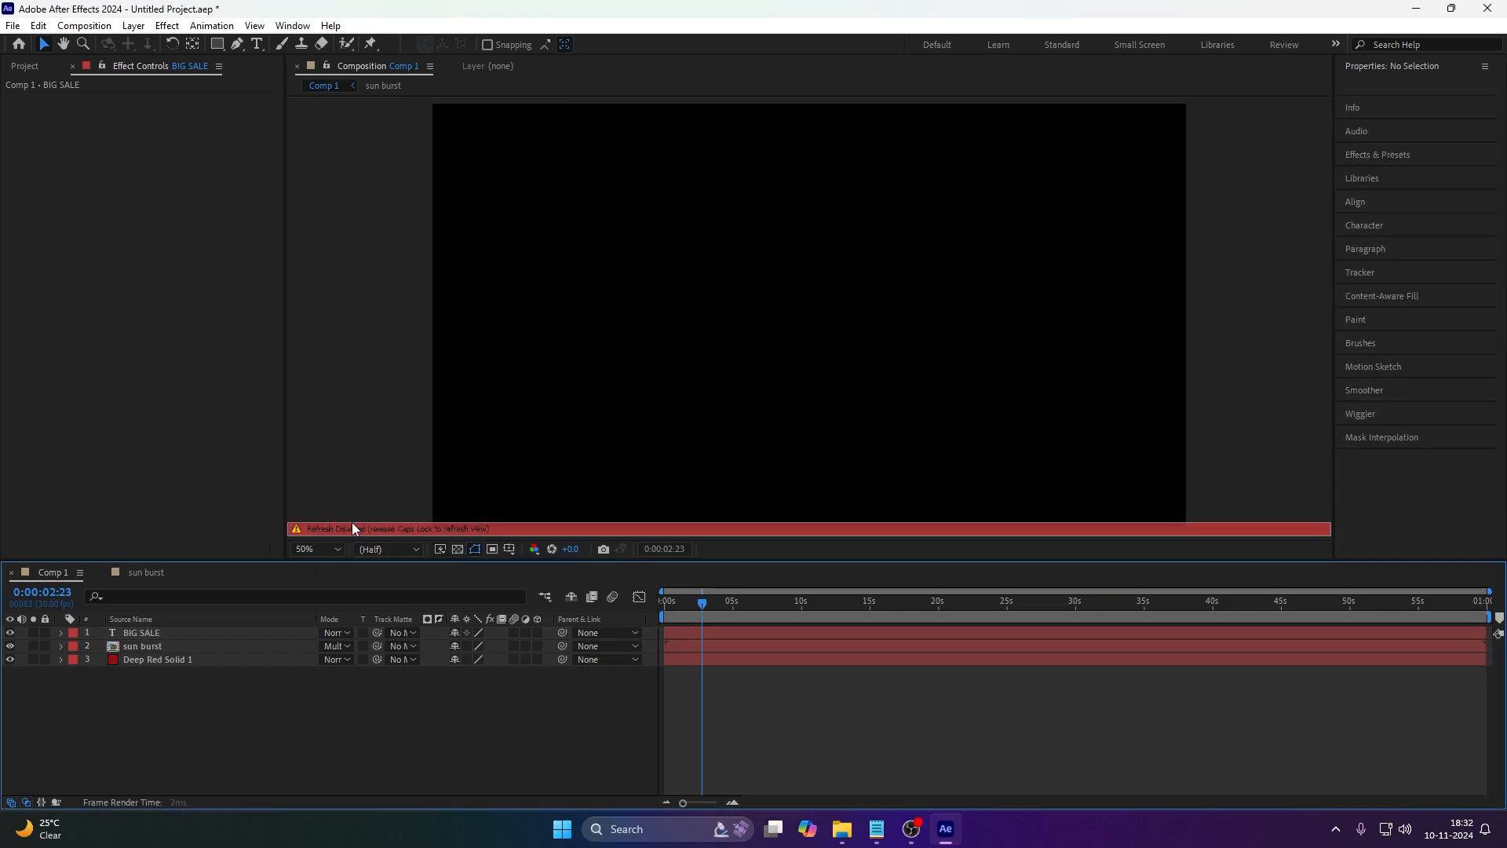
pyautogui.press('capslock')
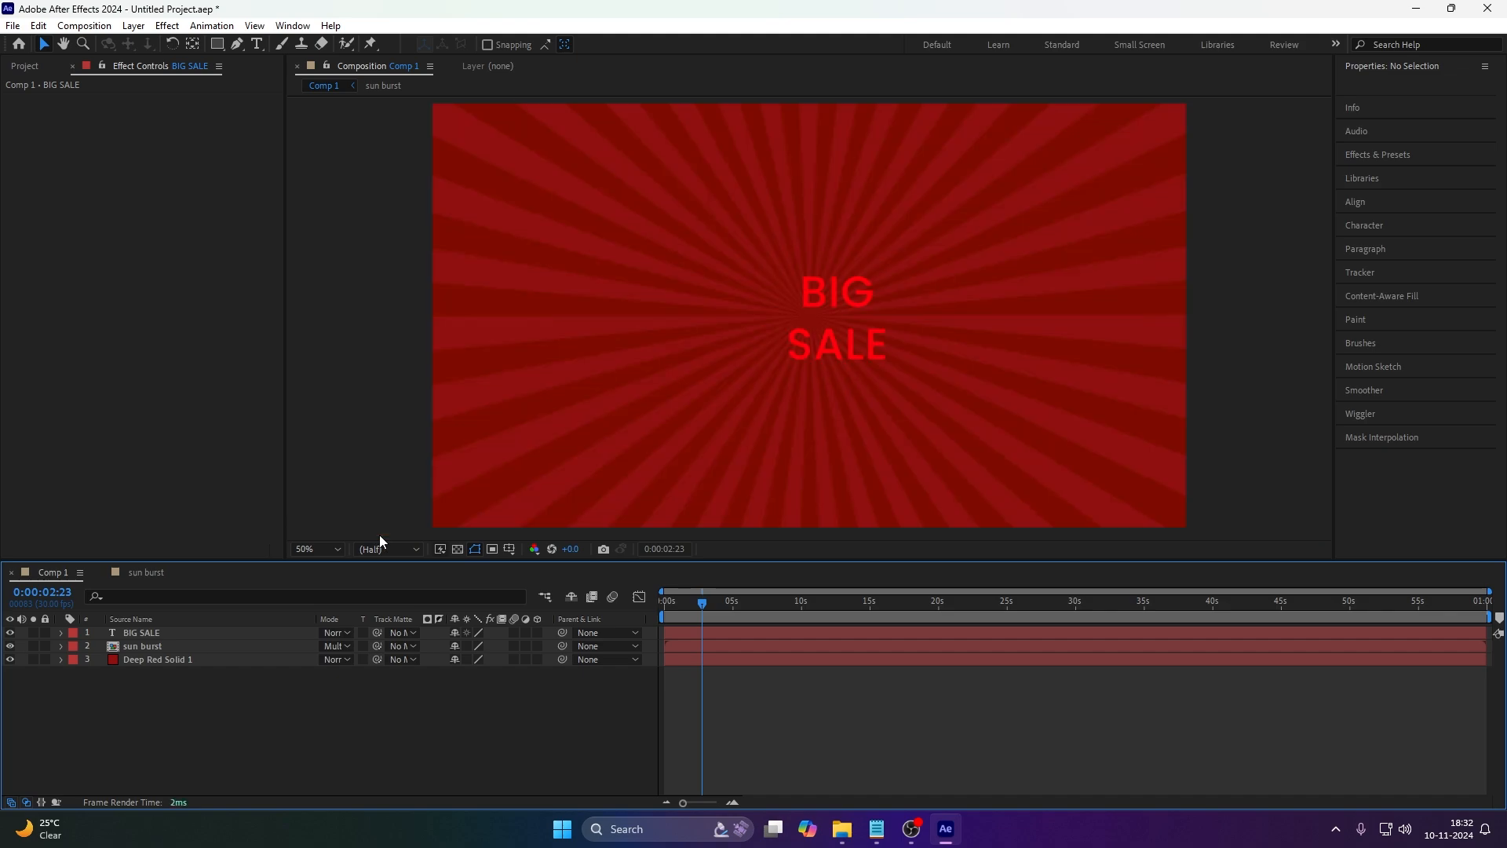
pyautogui.click(818, 346)
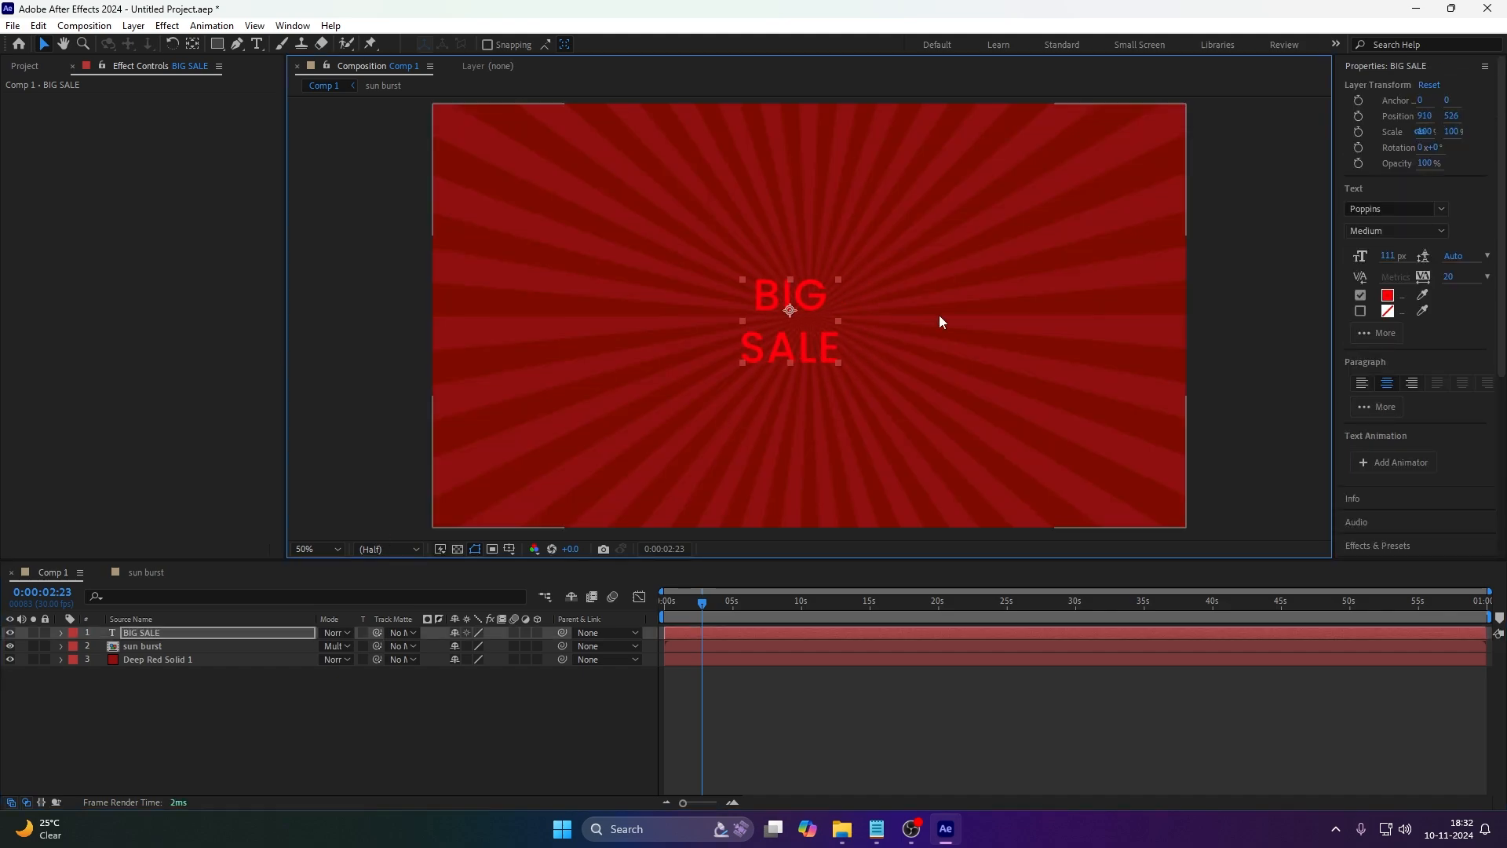
# Set the BIG SALE text to 251 px in the Bold style and center it in the composition.
pyautogui.moveTo(1390, 259); pyautogui.dragTo(1451, 240)
pyautogui.click(1448, 232)
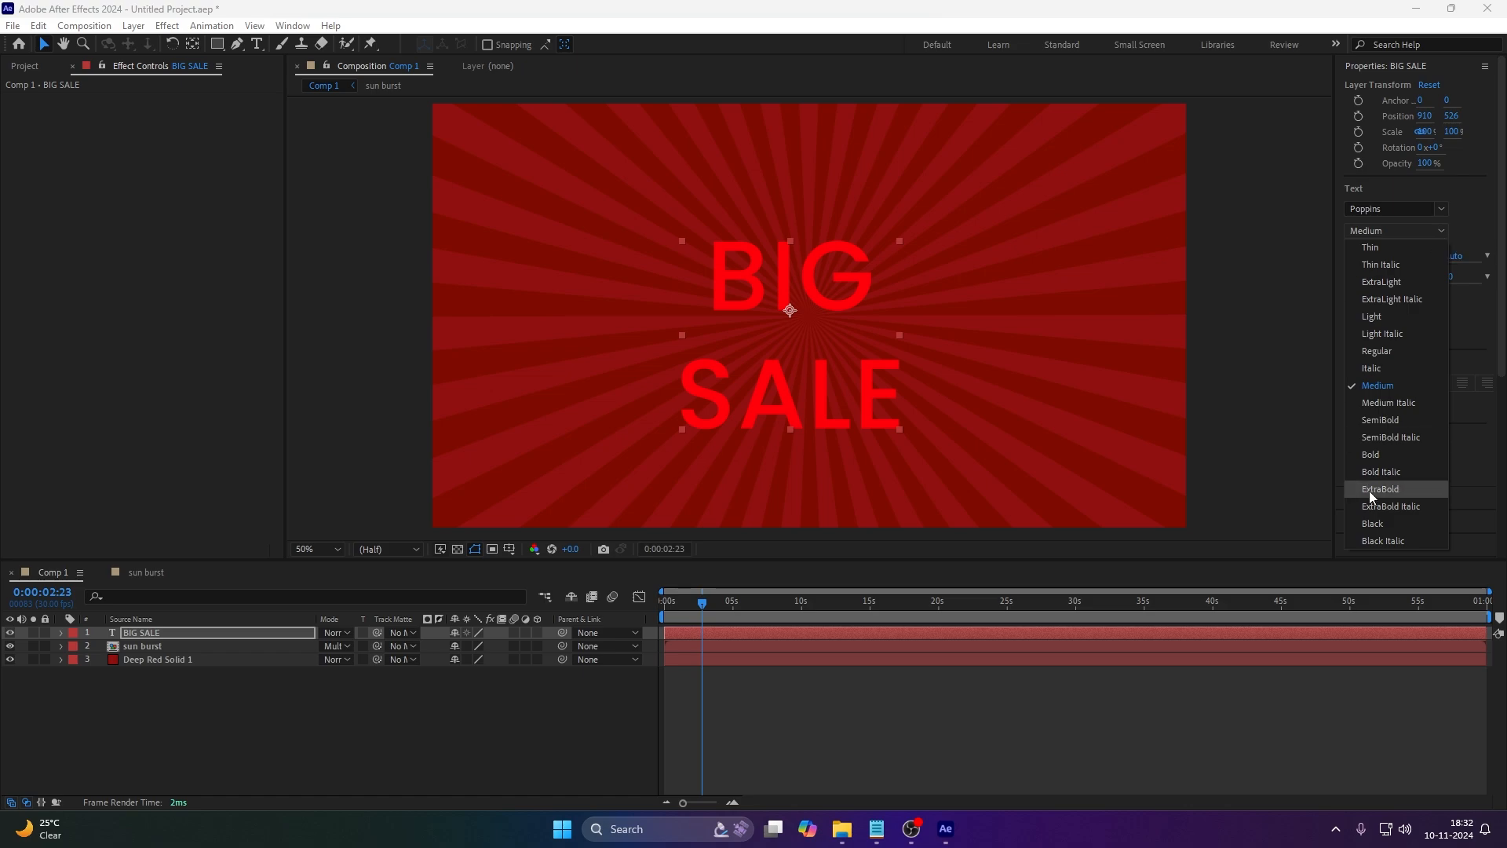
pyautogui.press('Escape')
pyautogui.press('Down')
pyautogui.press('Down')
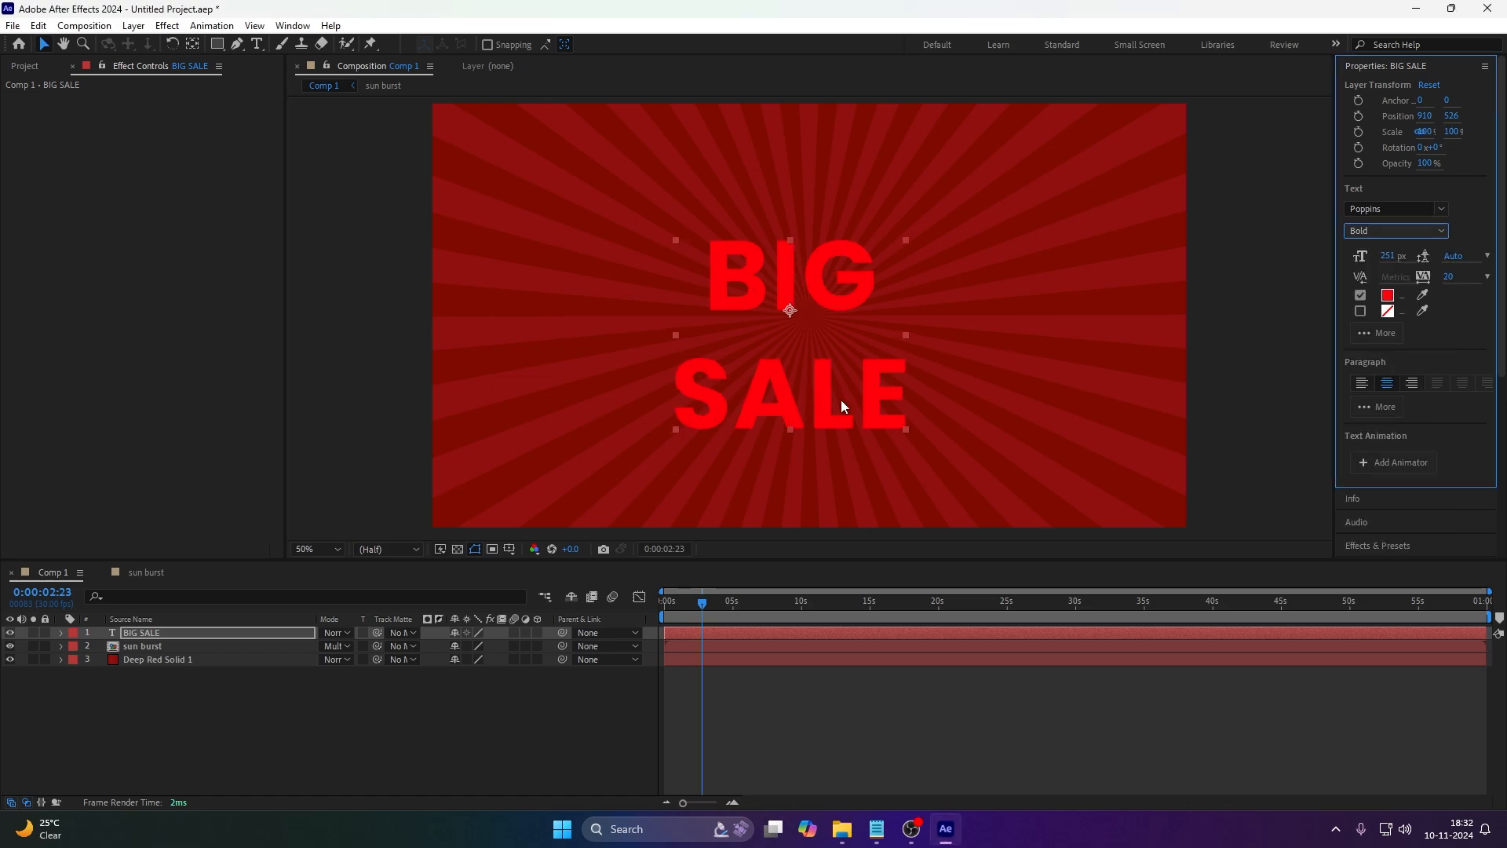
pyautogui.click(840, 399)
pyautogui.hotkey('ctrl', 'Home')
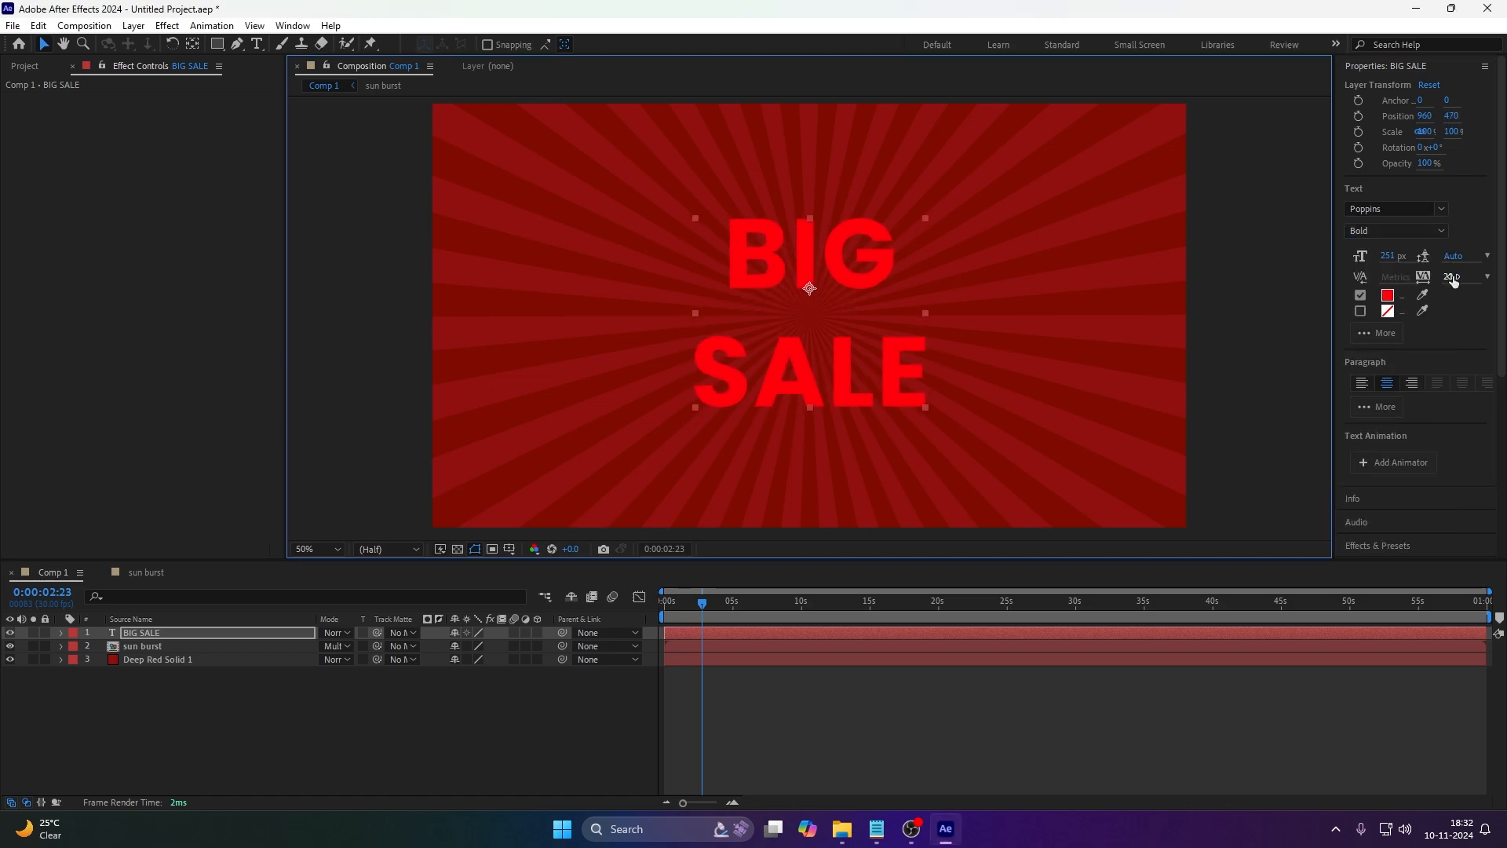
# Tighten the BIG SALE text's leading to 201 px and reposition the text to about 948, 518.
pyautogui.click(1447, 277)
pyautogui.write('20')
pyautogui.press('Return')
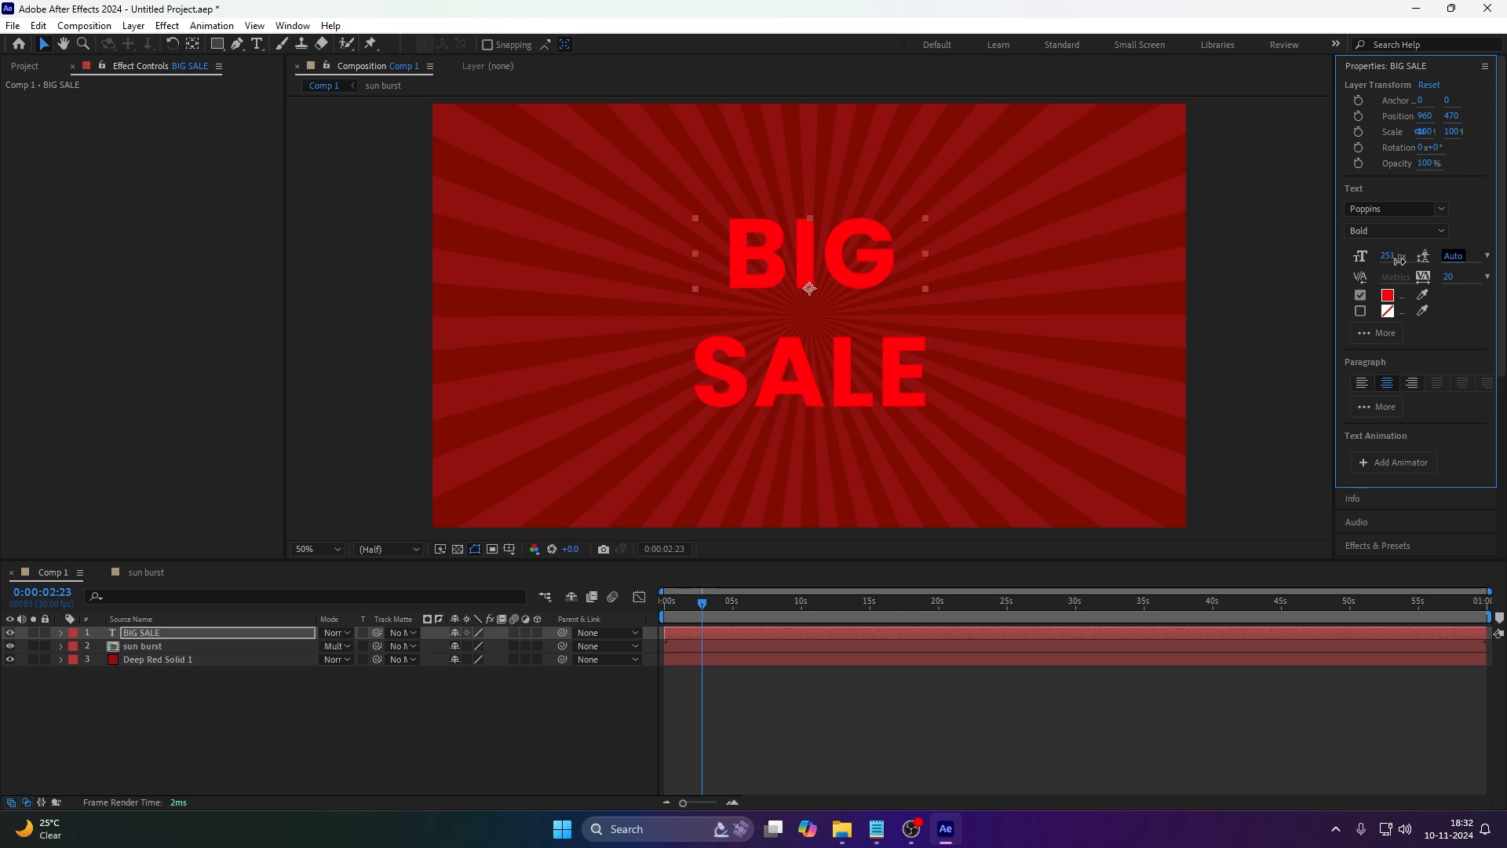
pyautogui.moveTo(1452, 255); pyautogui.dragTo(1502, 220)
pyautogui.click(1024, 339)
pyautogui.click(882, 354)
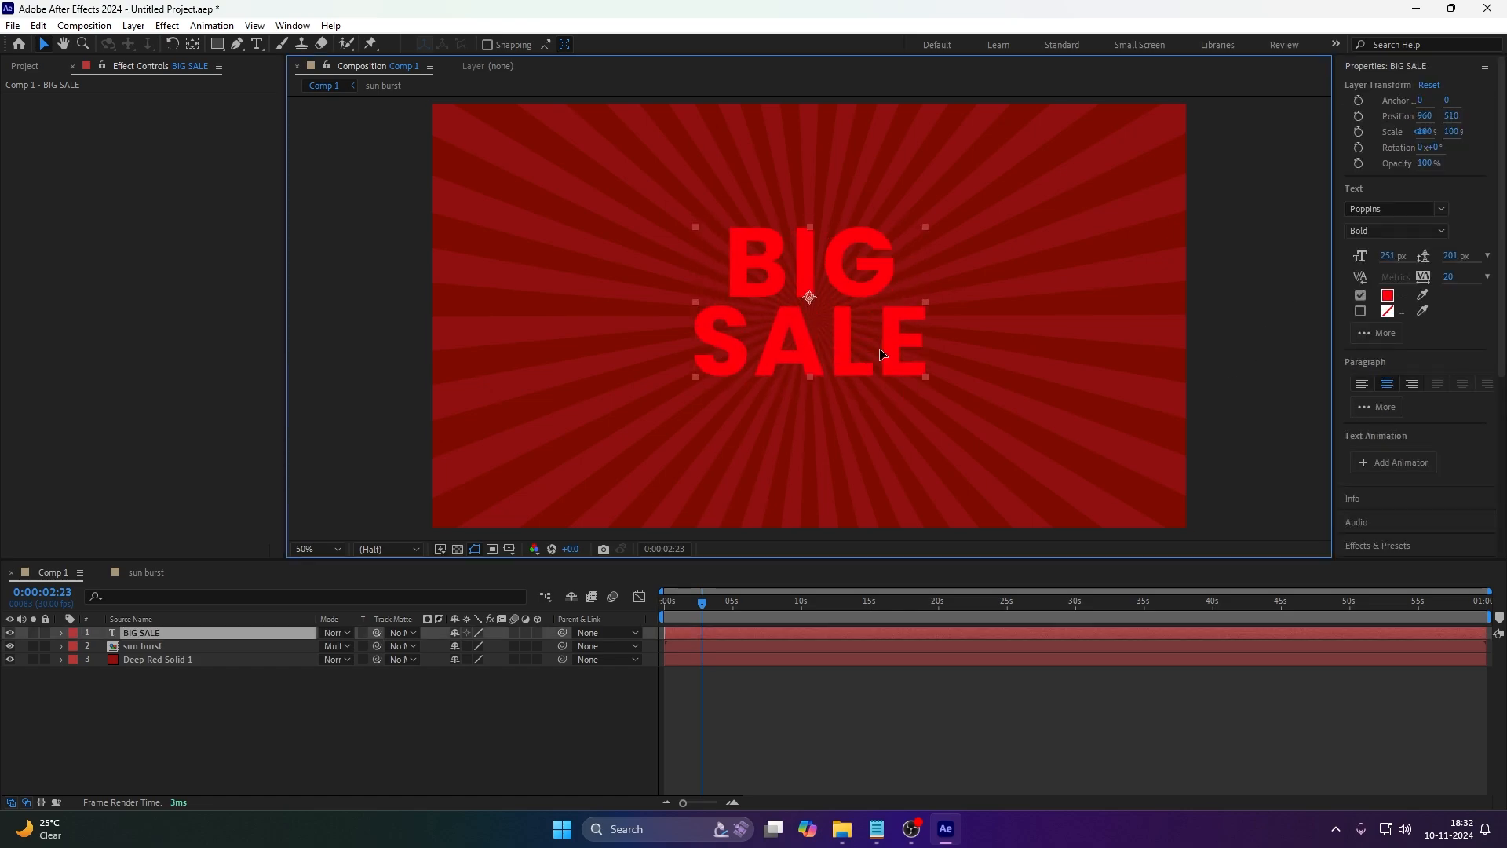
pyautogui.moveTo(881, 354); pyautogui.dragTo(876, 347)
# Set the fill color of the BIG SALE text to white (FFFFFF).
pyautogui.click(1388, 296)
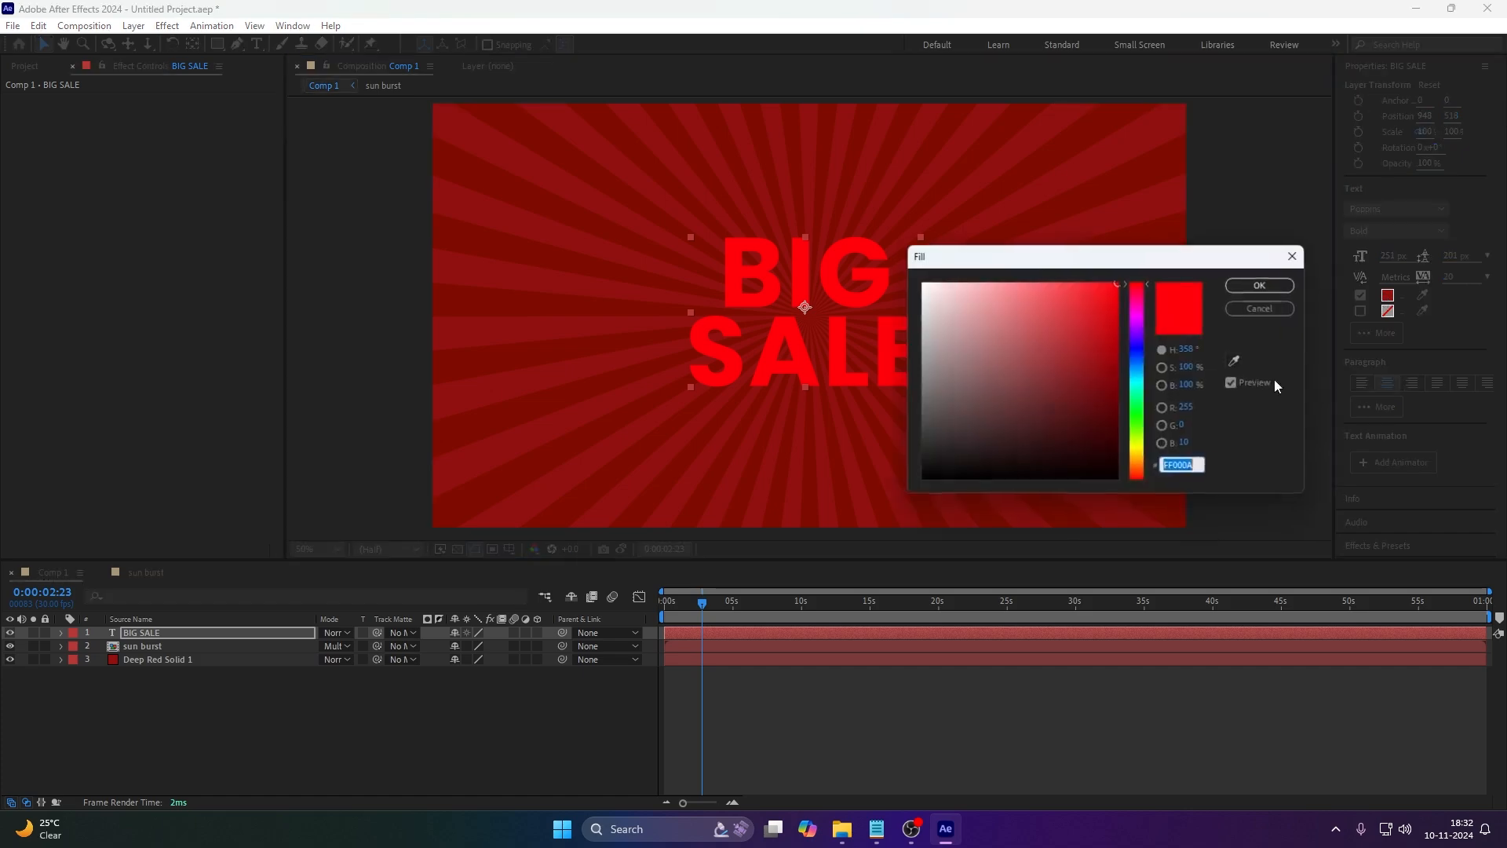
pyautogui.write('FFFFFF')
pyautogui.click(1285, 292)
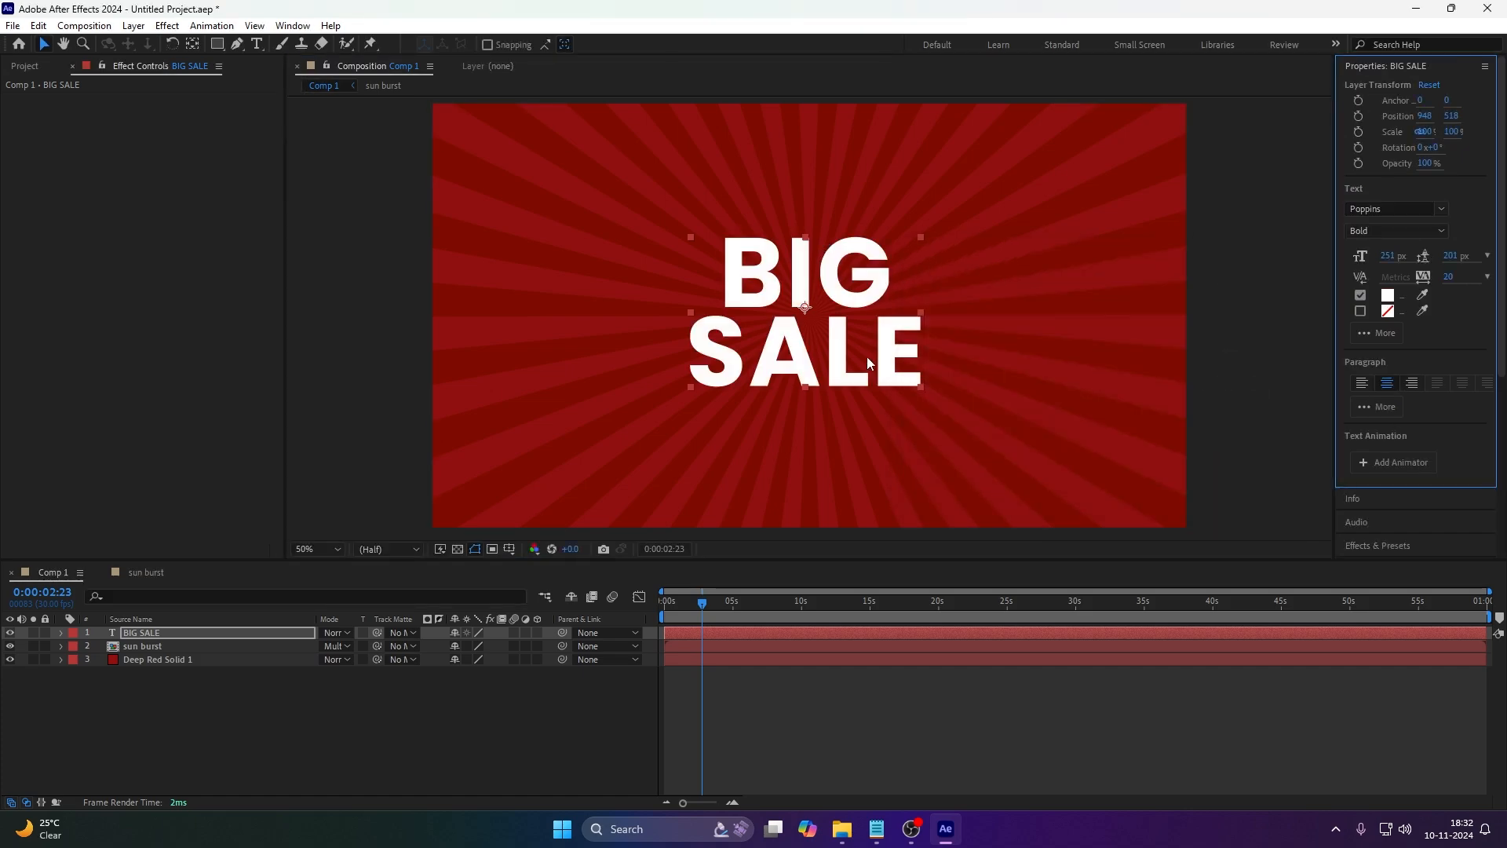
# Nudge the BIG SALE text to about 942, 514 and set its font size to 249 px.
pyautogui.moveTo(873, 367); pyautogui.dragTo(871, 365)
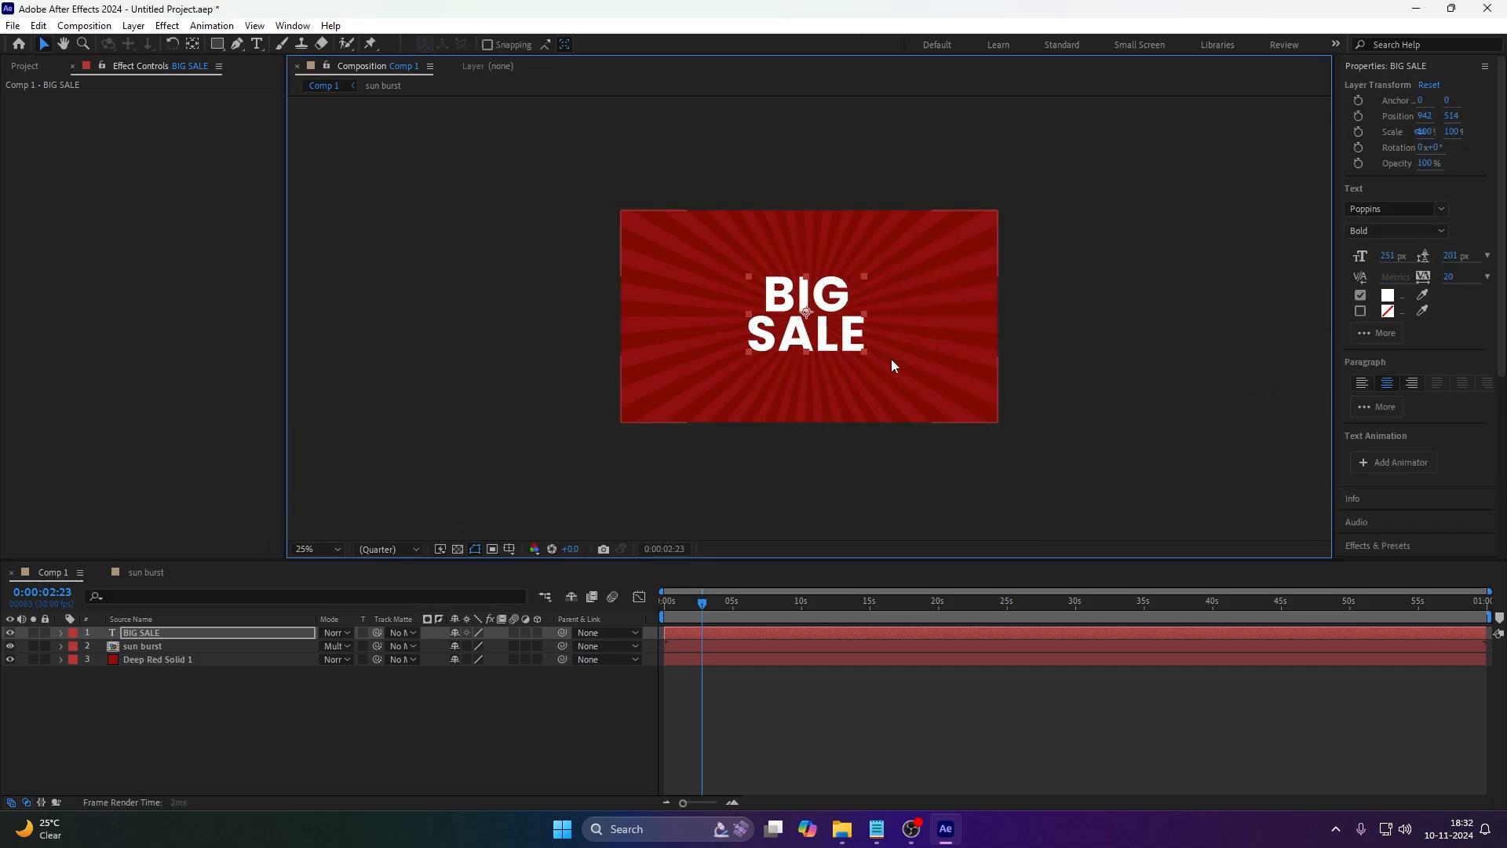
pyautogui.moveTo(1391, 256); pyautogui.dragTo(1392, 255)
pyautogui.click(1256, 327)
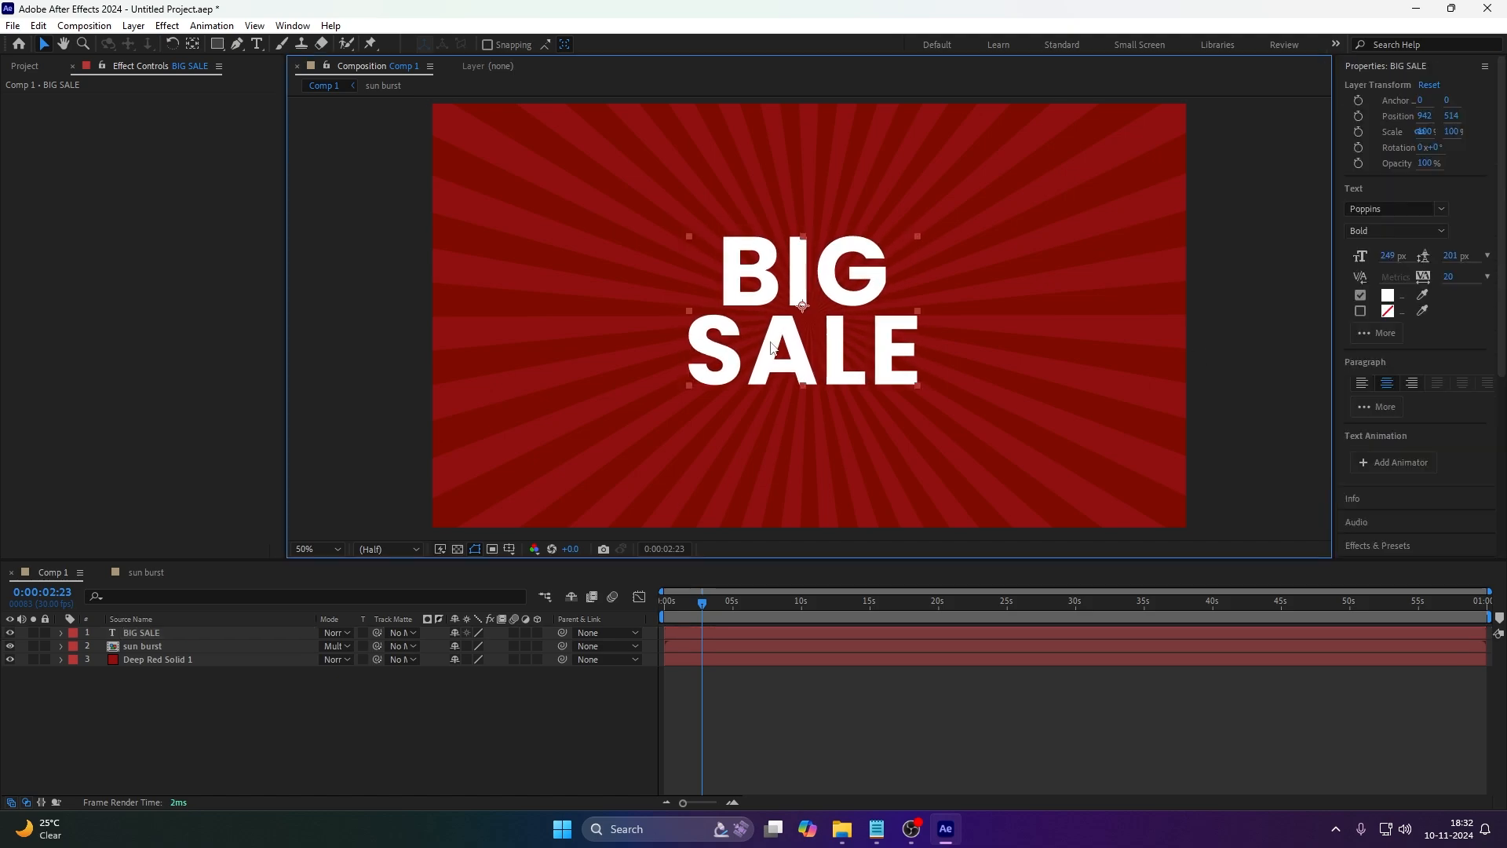
# Play Comp 1 from the first frame to preview the BIG SALE text over the rotating sunburst.
pyautogui.click(704, 605)
pyautogui.press('space')
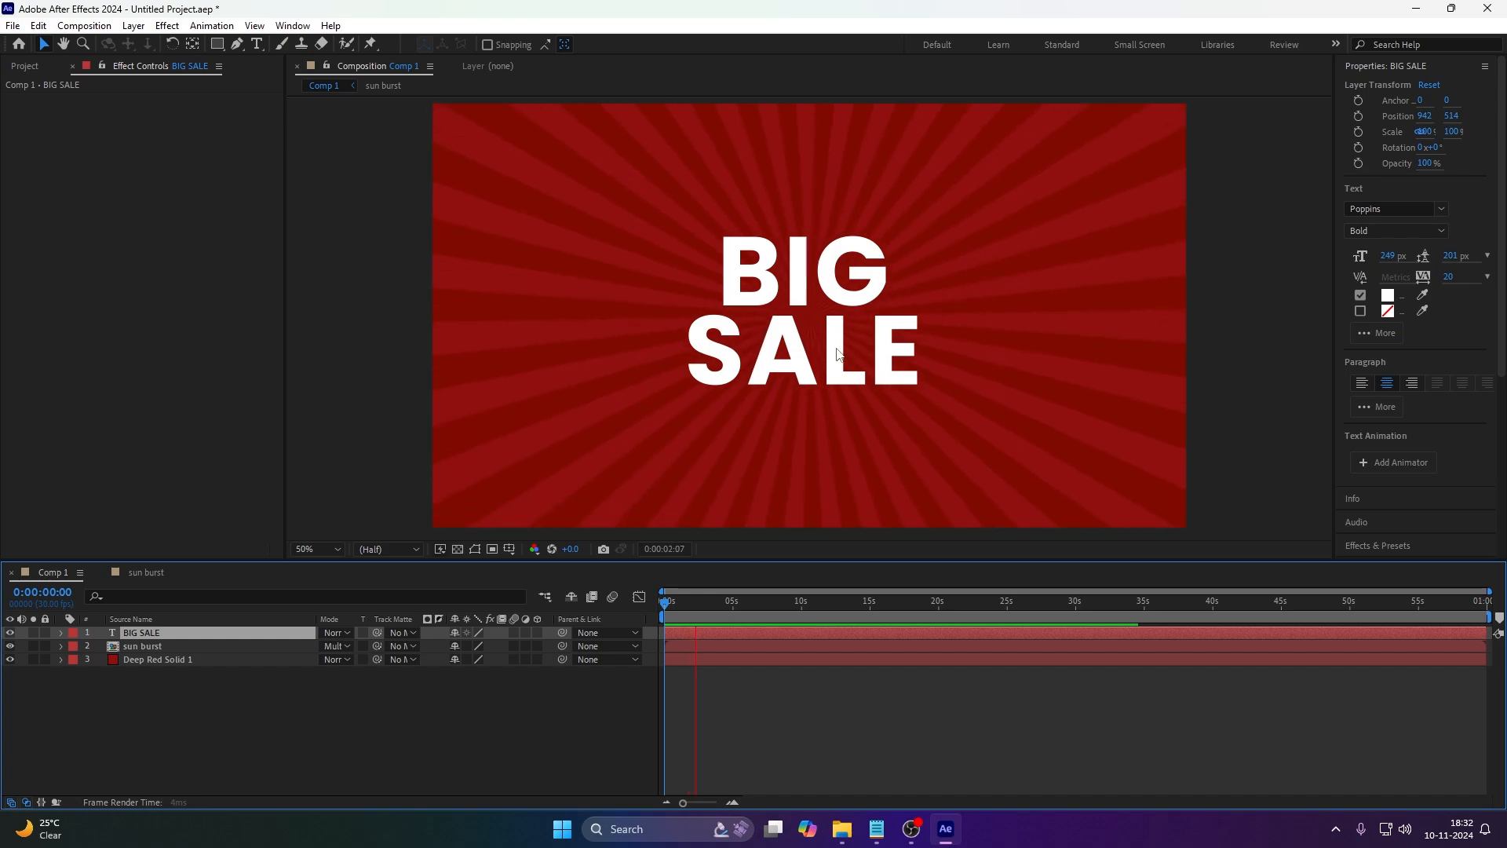
pyautogui.click(866, 351)
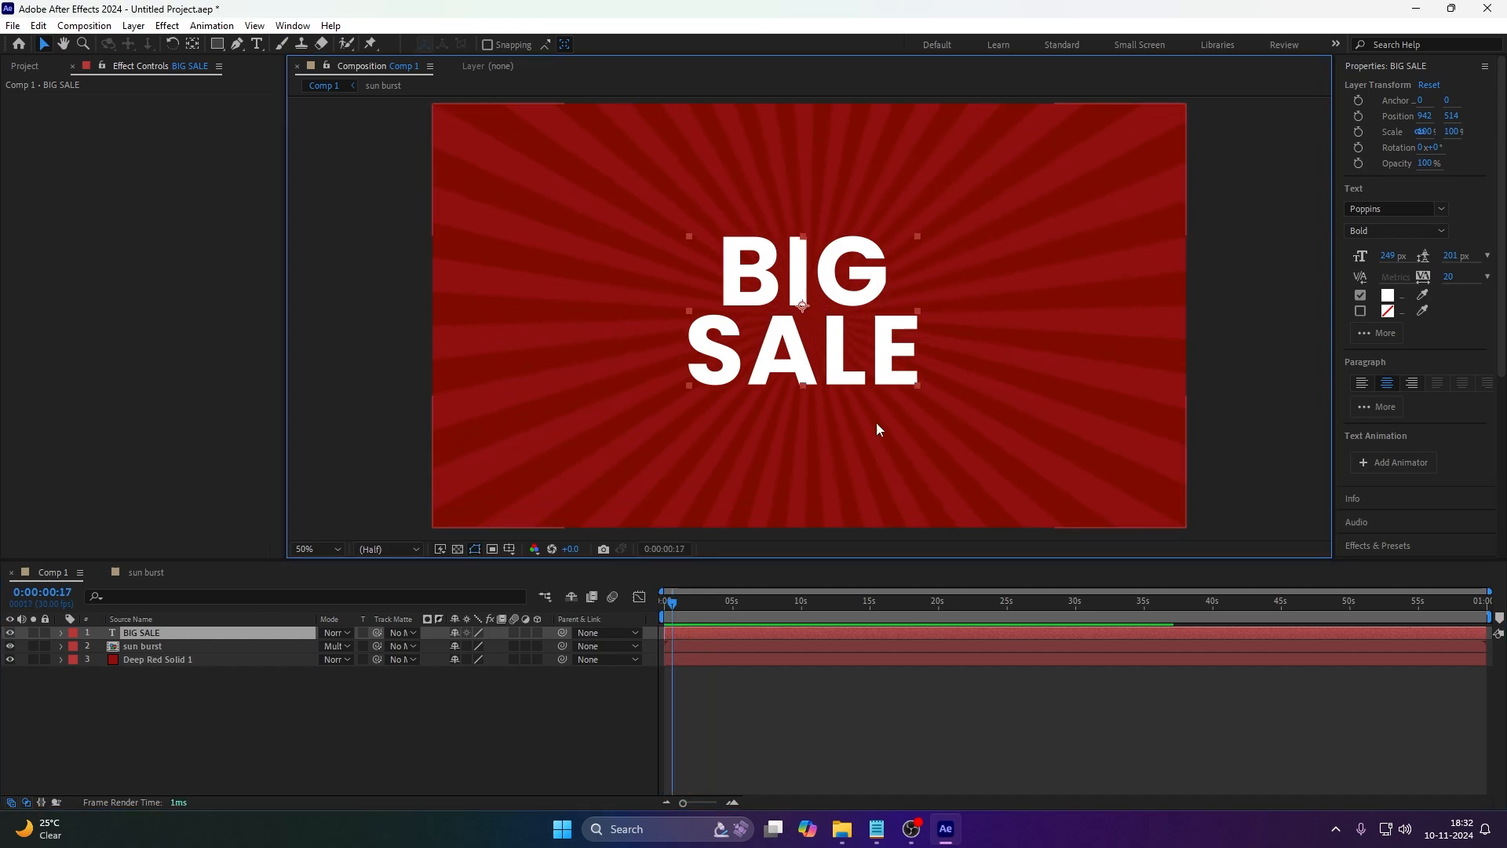
pyautogui.press('space')
# Change the BIG SALE text's fill color to yellow (FFD200) and preview the animation from the first frame.
pyautogui.click(1388, 295)
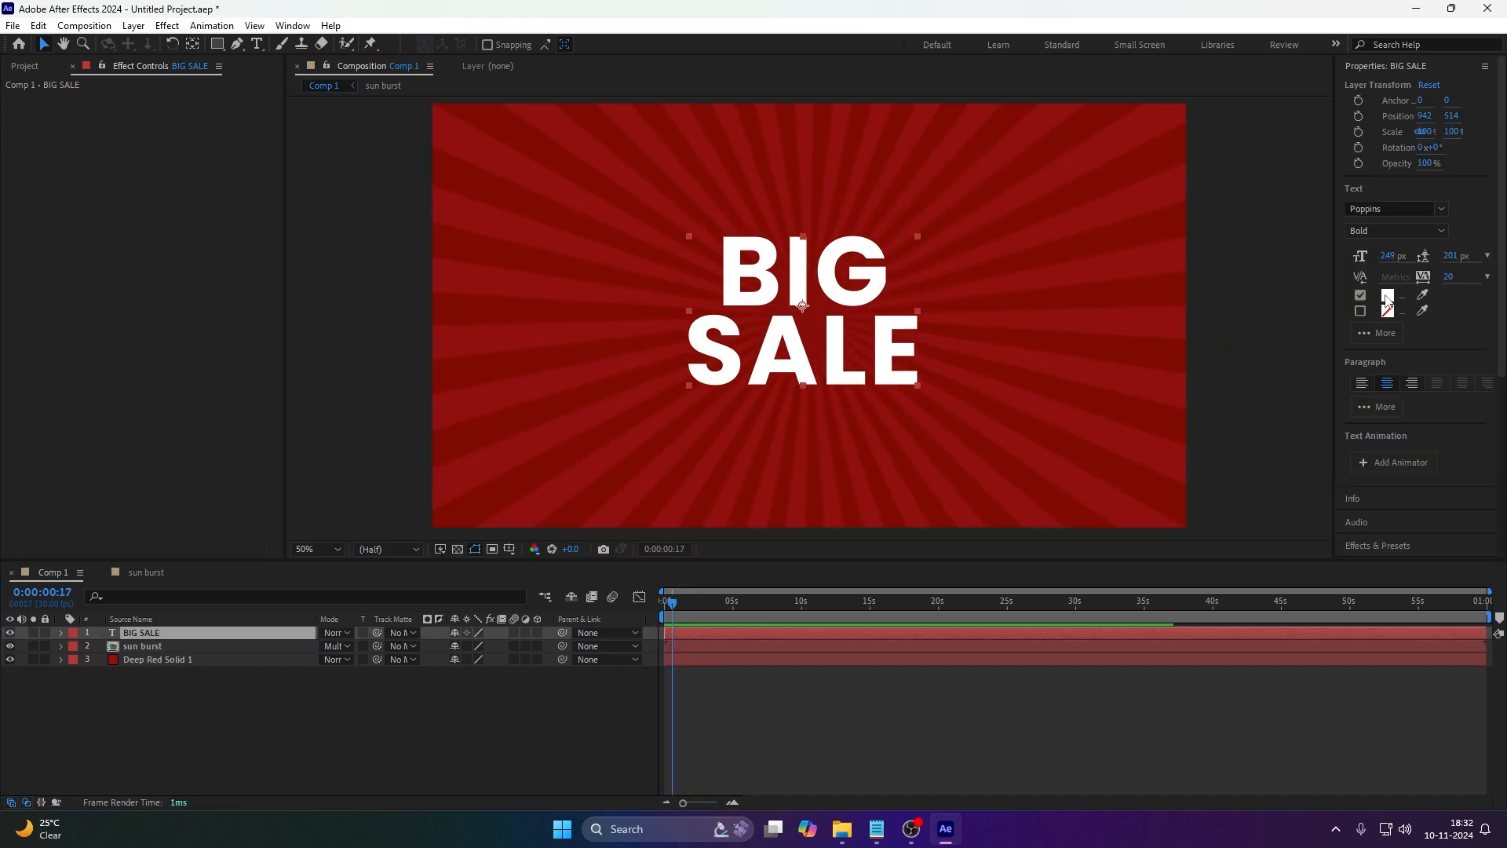
pyautogui.write('FFD200')
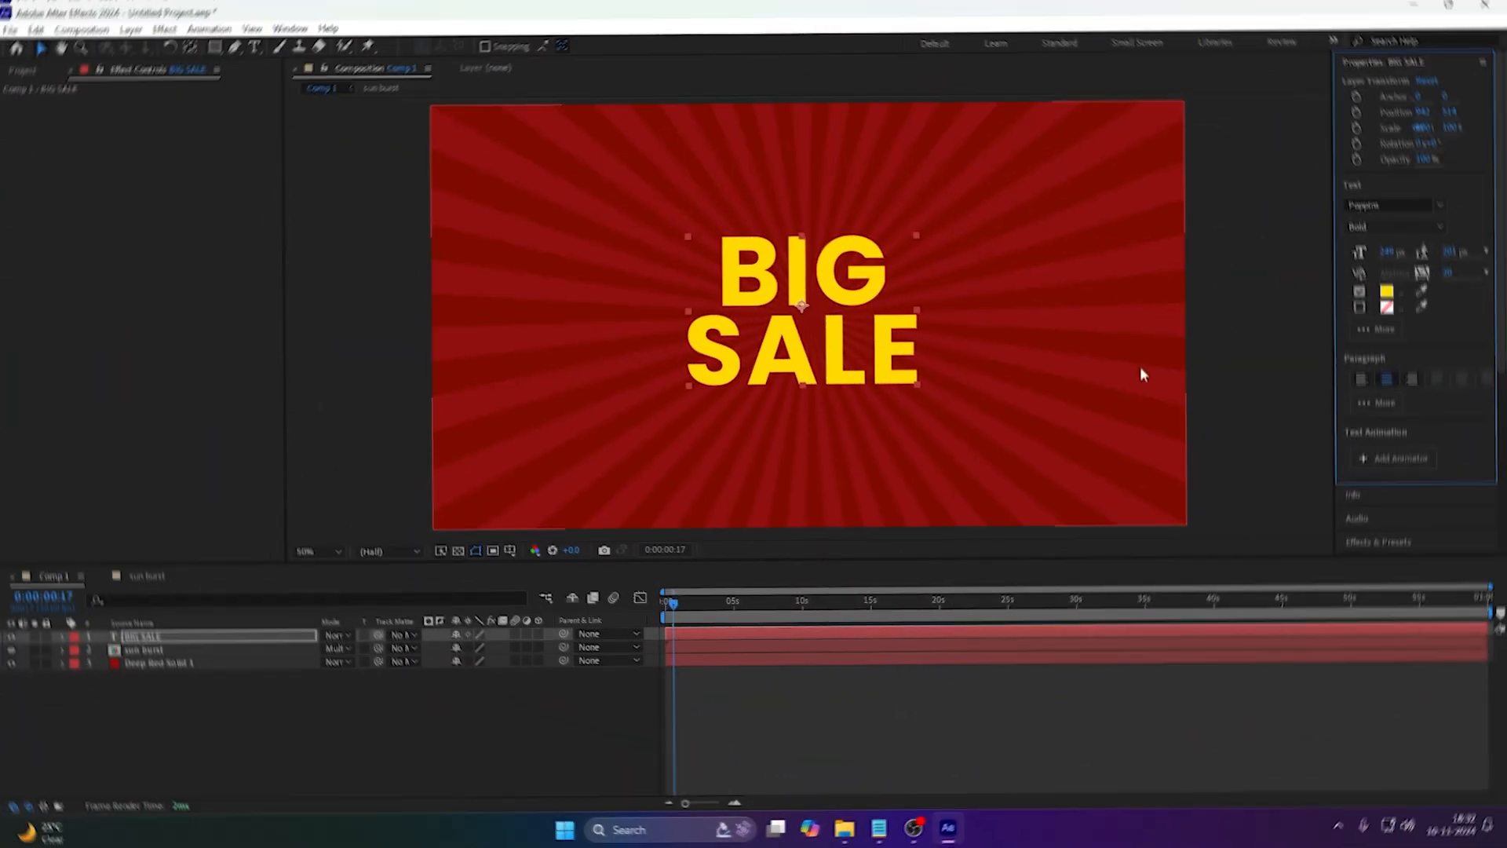
pyautogui.hotkey('ctrl', 'shift', 'a')
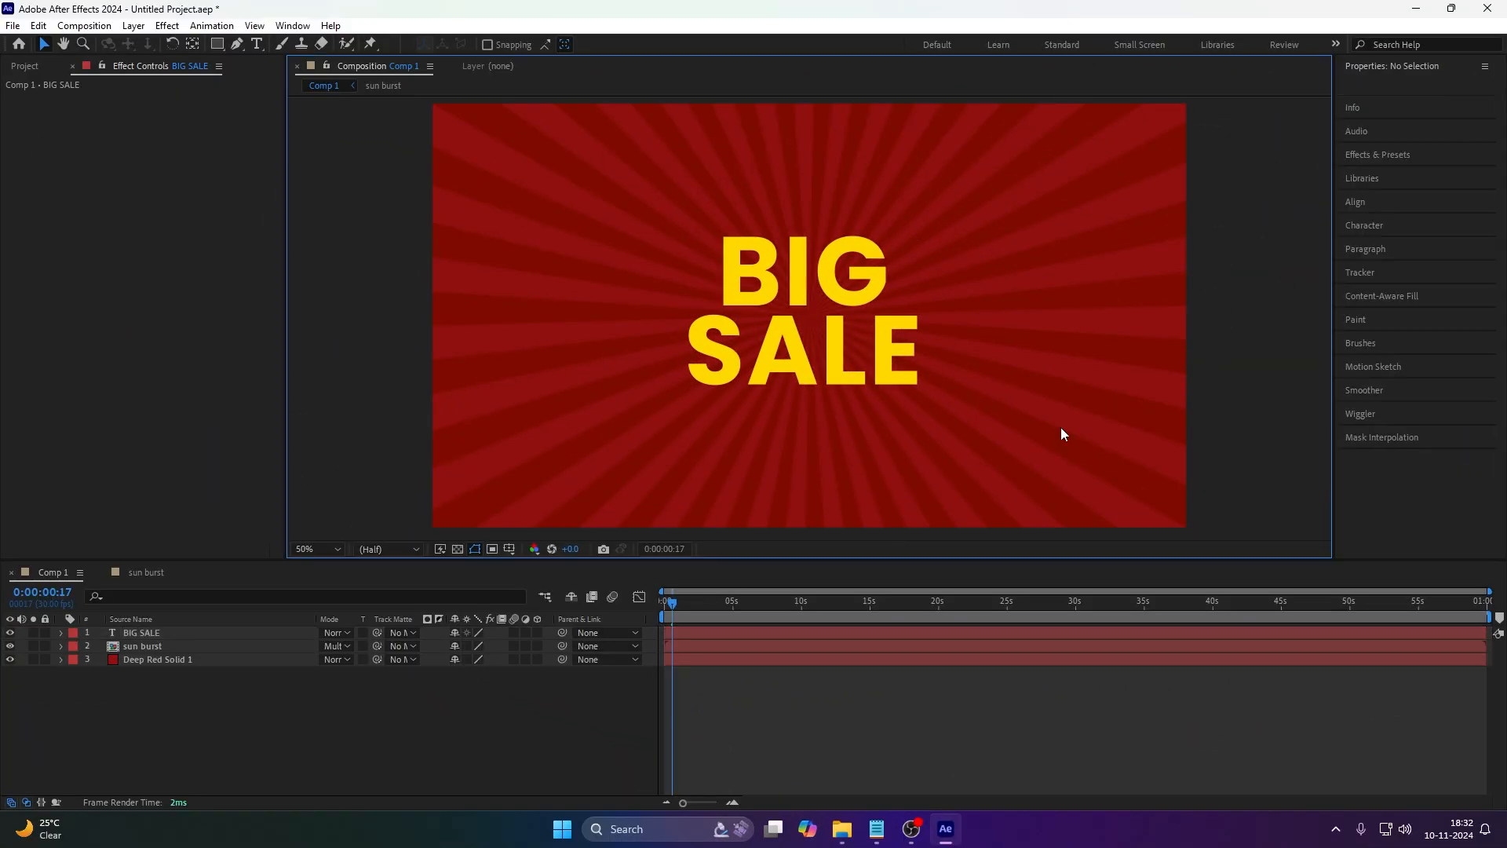
pyautogui.press('space')
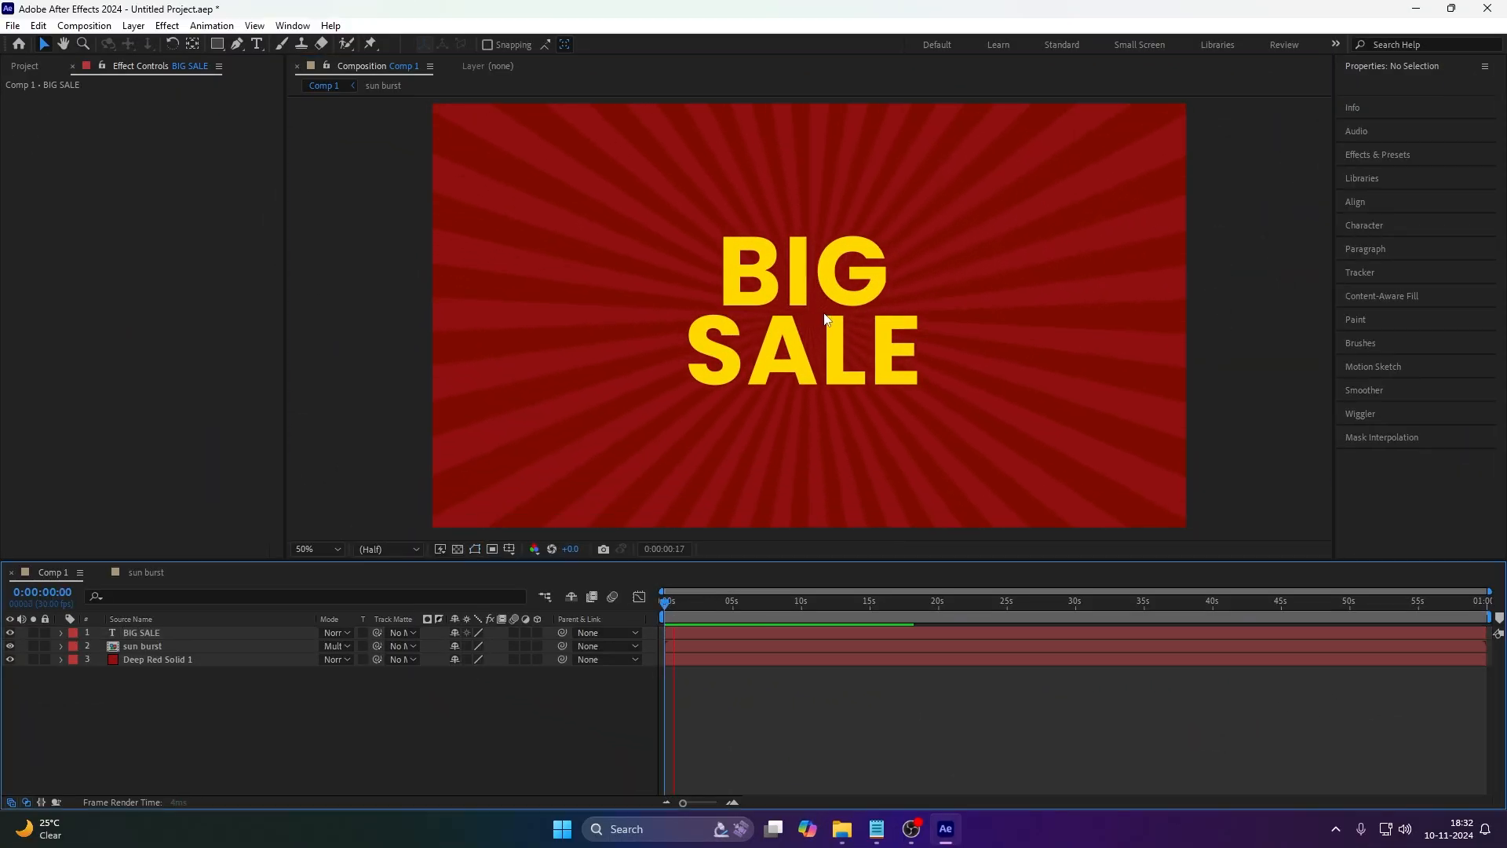